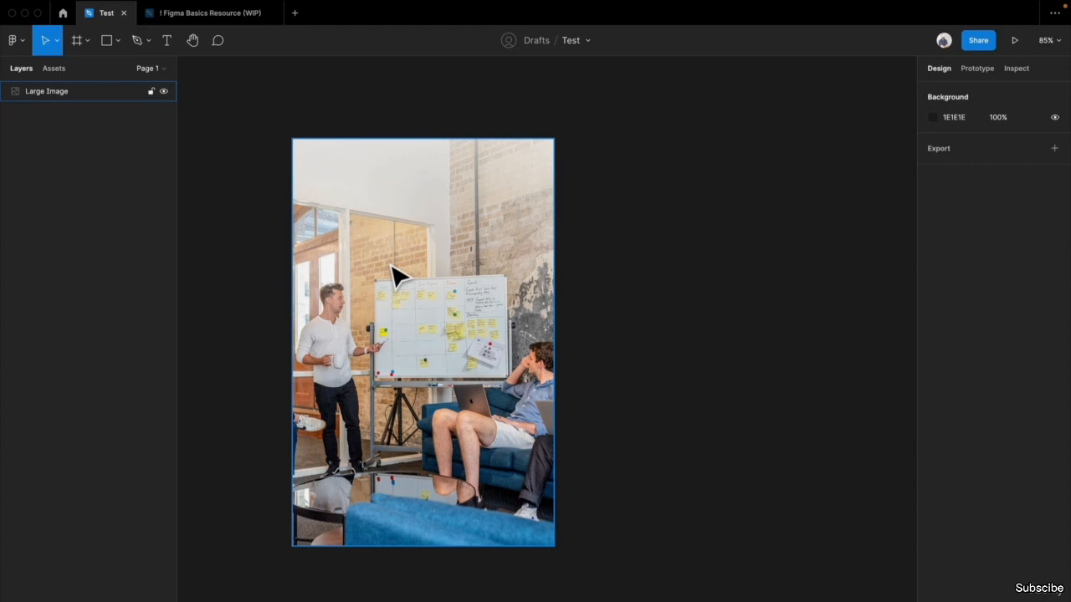
- Copy the Landing page frame from the Figma Basics Resource file and paste it into the Test file
{"action": "left_click", "coordinate": [200, 17]}
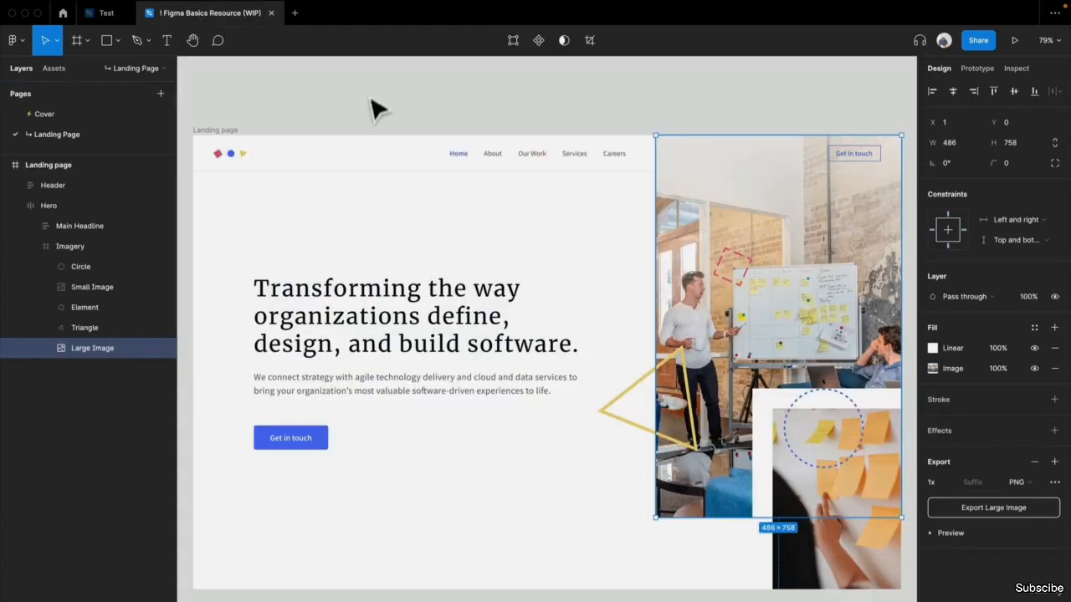
{"action": "left_click", "coordinate": [219, 132]}
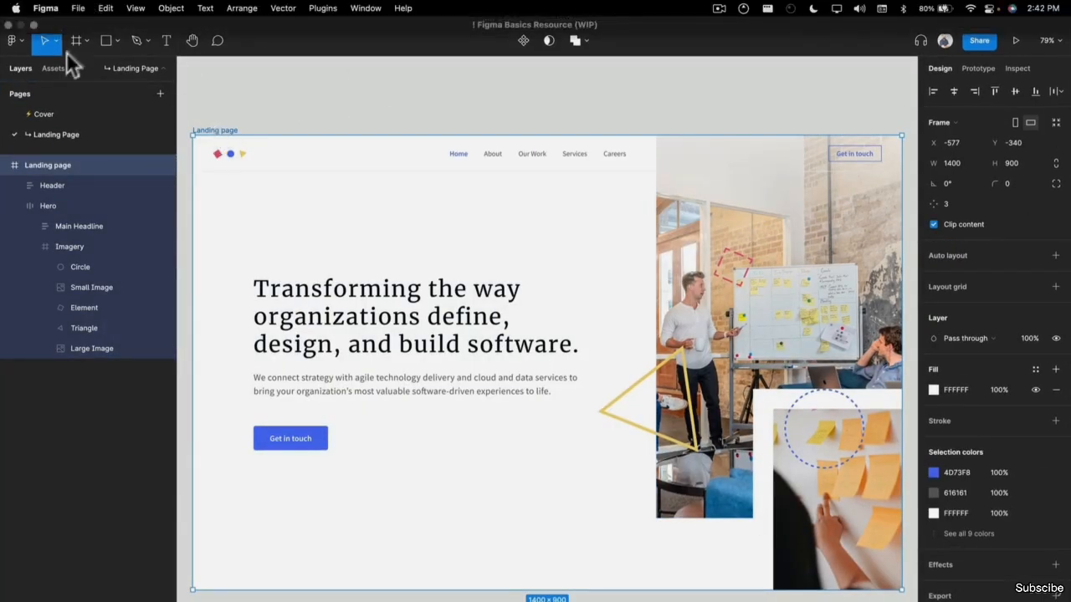
{"action": "left_click", "coordinate": [105, 17]}
{"action": "key", "text": "ctrl+v"}
{"action": "key", "text": "shift+2"}
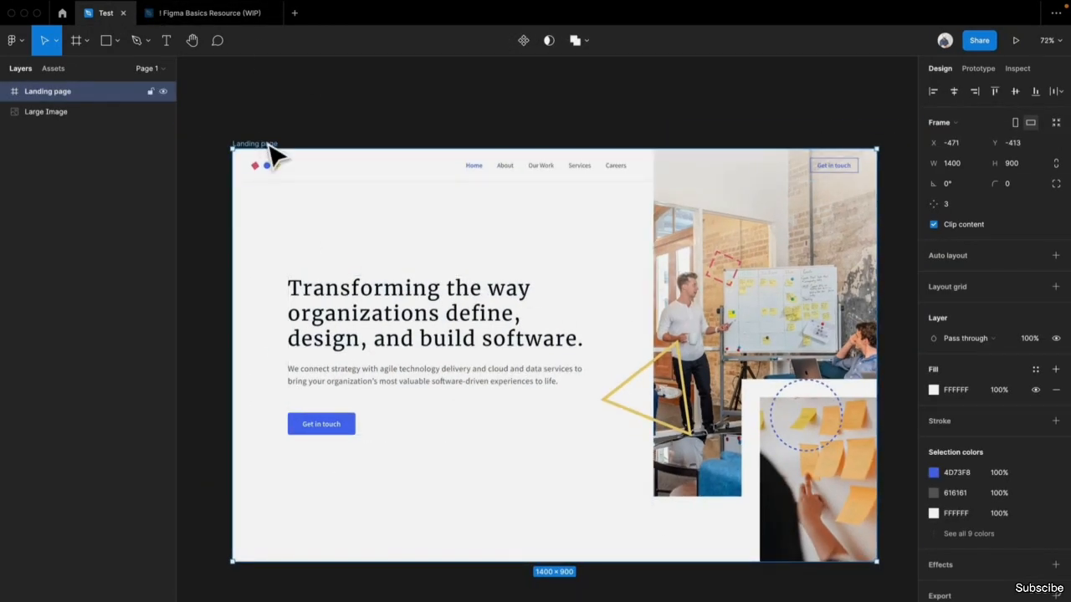
- Delete the pasted Landing page frame and the Large Image layer from the Test file's canvas
{"action": "left_click_drag", "start_coordinate": [276, 155], "coordinate": [296, 468]}
{"action": "key", "text": "Delete"}
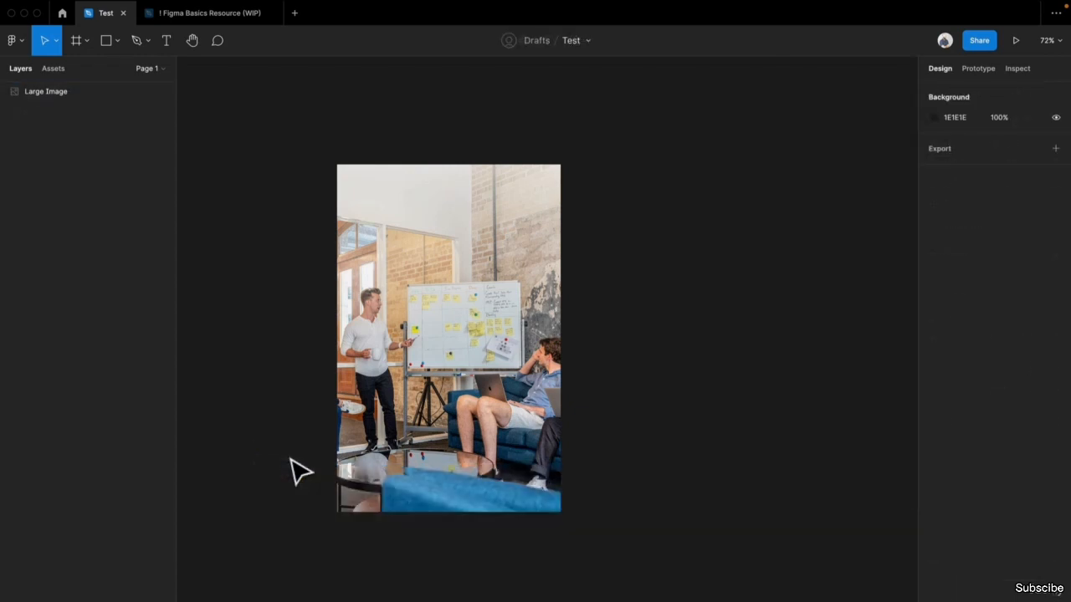
{"action": "left_click", "coordinate": [397, 360]}
{"action": "key", "text": "Delete"}
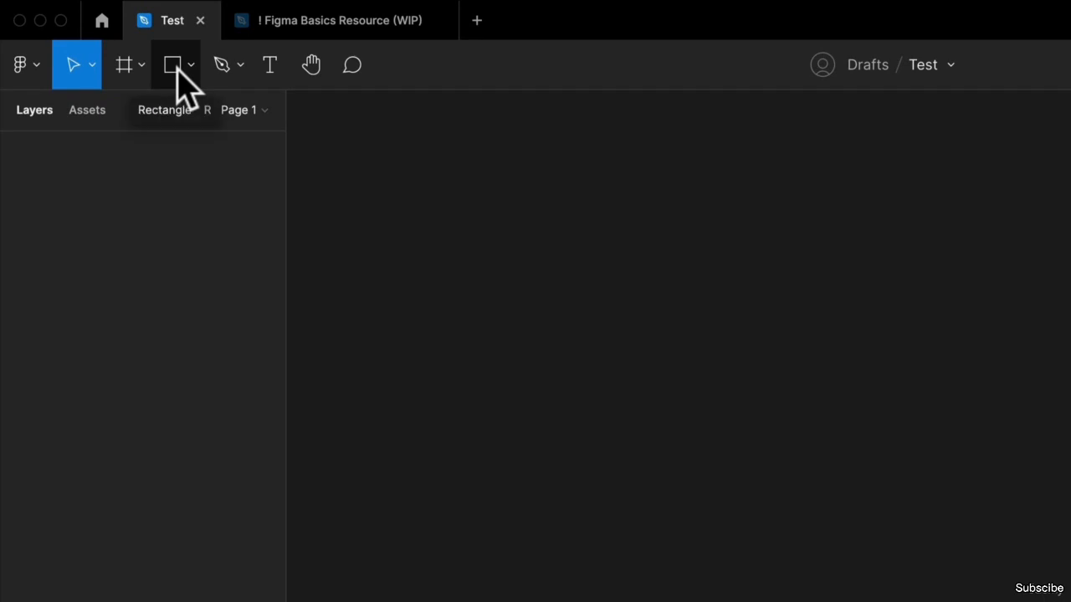
- Place Large Image.png from the Desktop's Figma Images folder onto the empty canvas and keep it selected
{"action": "left_click", "coordinate": [174, 67]}
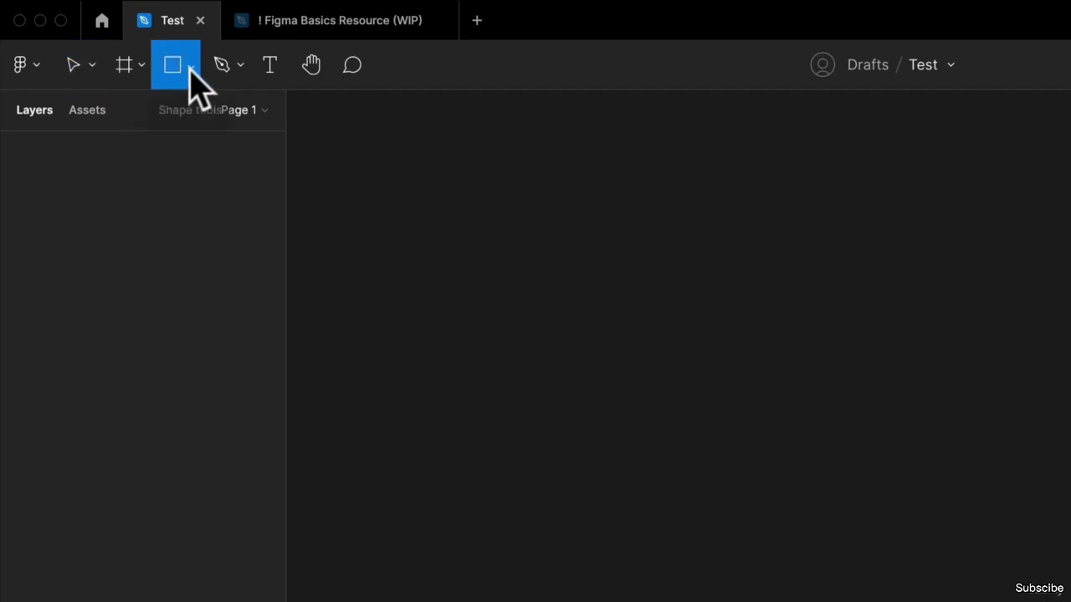
{"action": "left_click", "coordinate": [191, 67]}
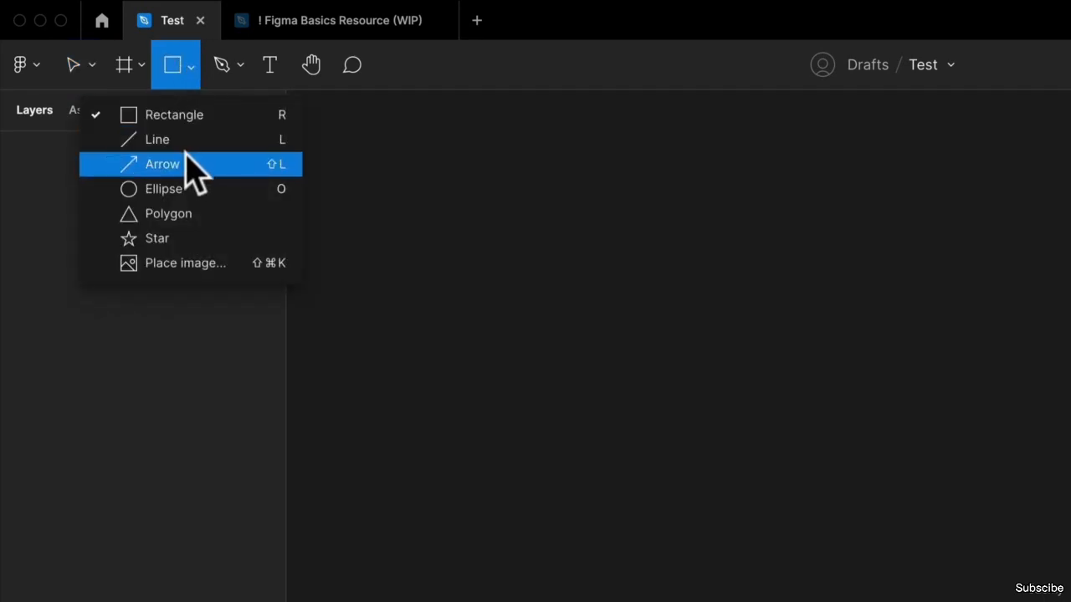
{"action": "left_click", "coordinate": [186, 265]}
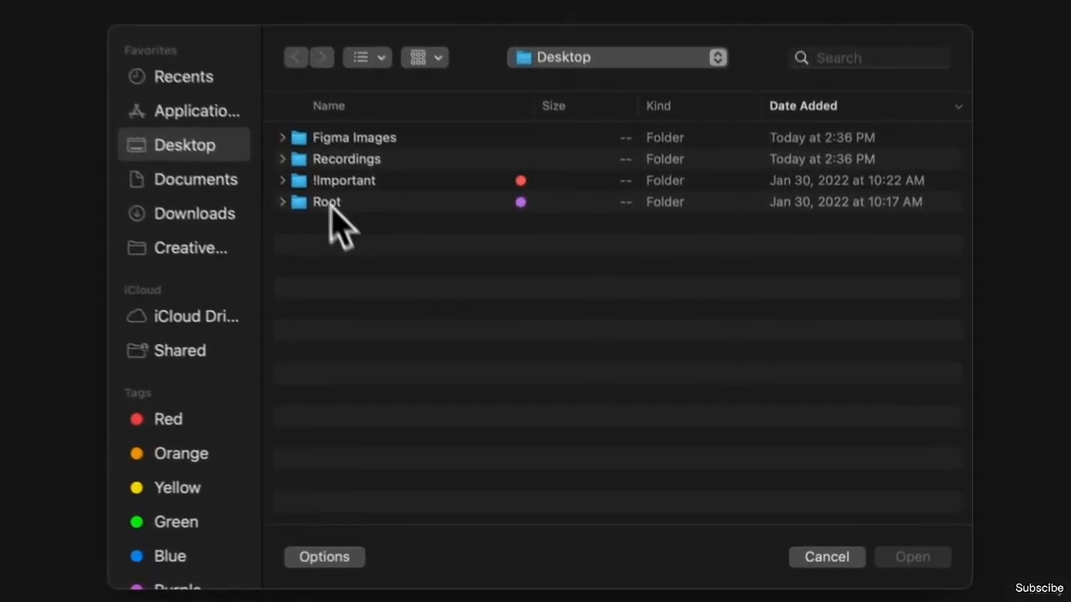
{"action": "double_click", "coordinate": [355, 138]}
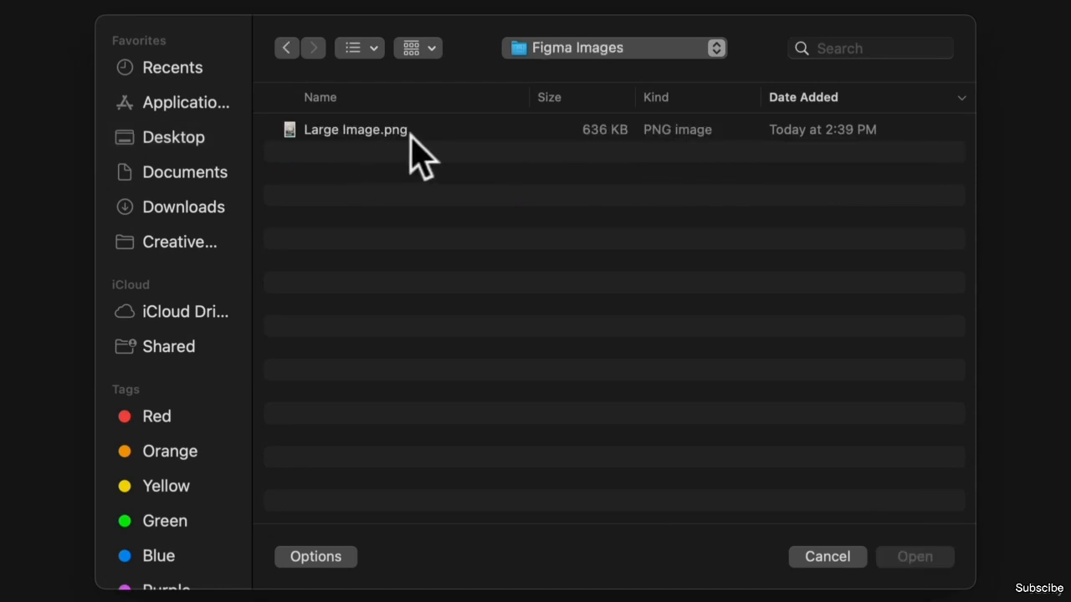
{"action": "double_click", "coordinate": [375, 127]}
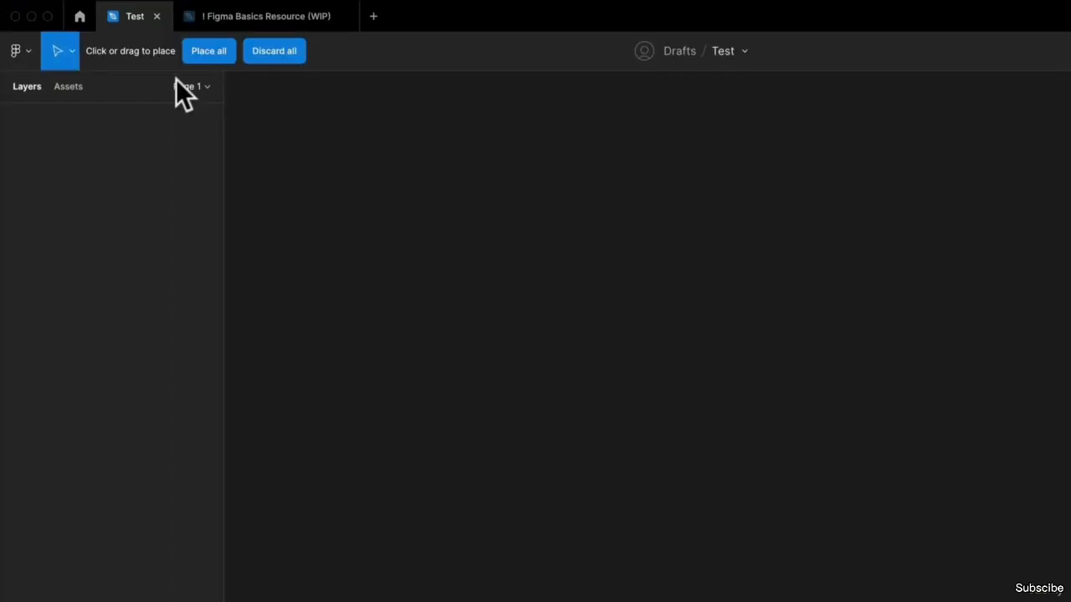
{"action": "left_click", "coordinate": [540, 339]}
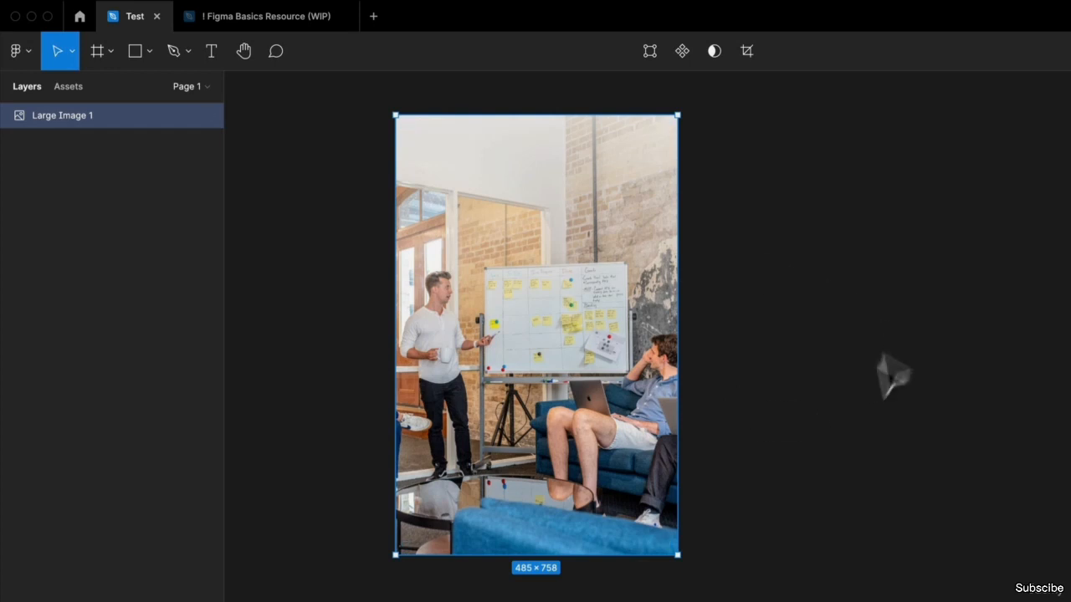
{"action": "left_click", "coordinate": [912, 325]}
{"action": "left_click", "coordinate": [531, 273]}
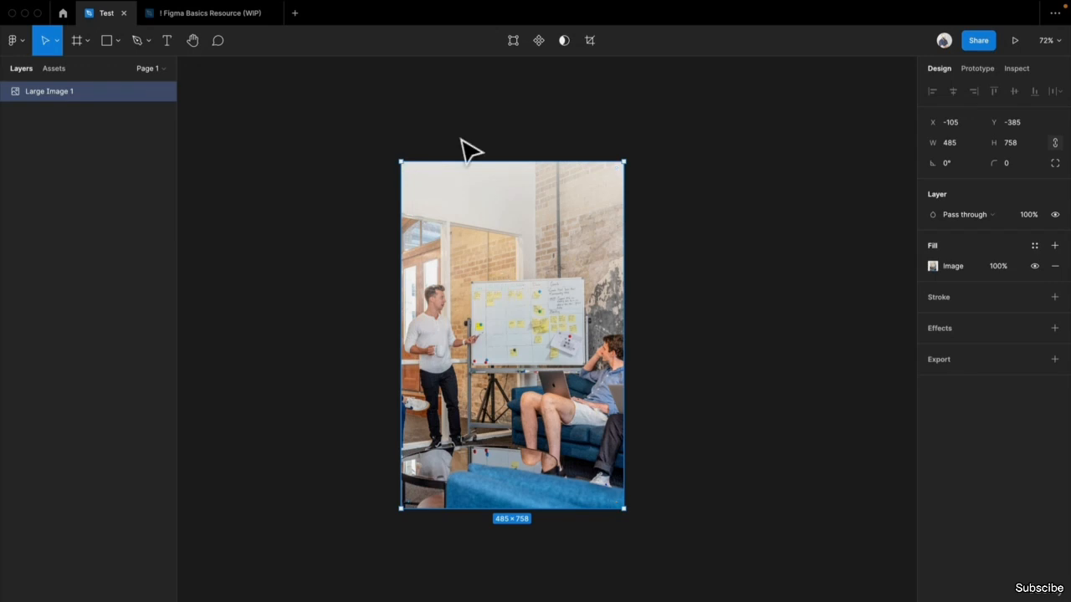
- Try out wide, tall and narrow proportions of the placed image by resizing it freehand from its corner
{"action": "scroll", "coordinate": [619, 331], "scroll_direction": "up", "scroll_amount": 2}
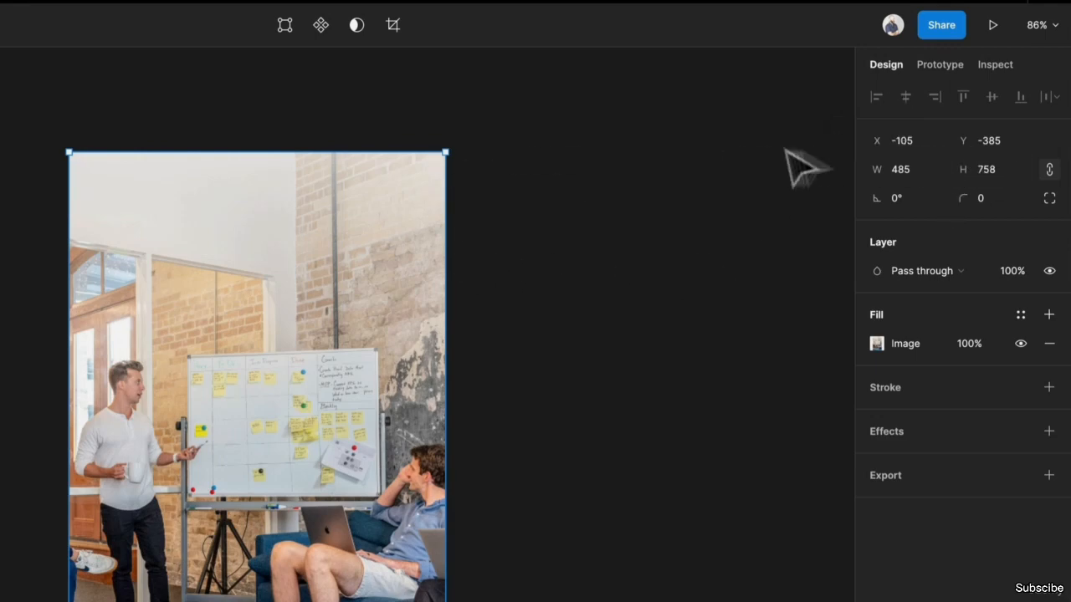
{"action": "left_click_drag", "start_coordinate": [445, 152], "coordinate": [267, 286]}
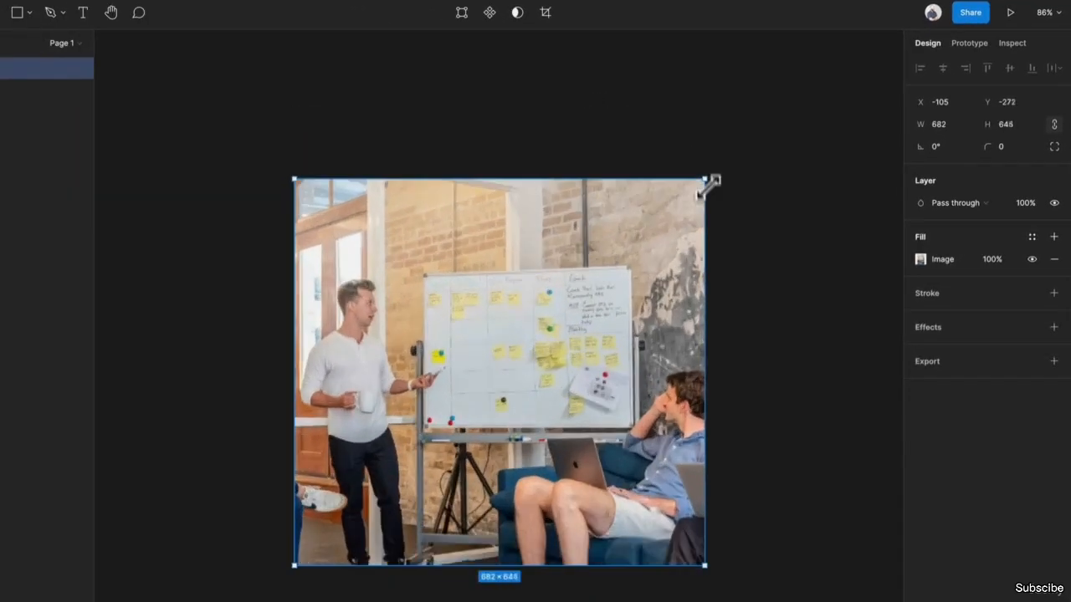
{"action": "left_click_drag", "start_coordinate": [443, 214], "coordinate": [504, 299]}
{"action": "left_click_drag", "start_coordinate": [383, 148], "coordinate": [534, 60]}
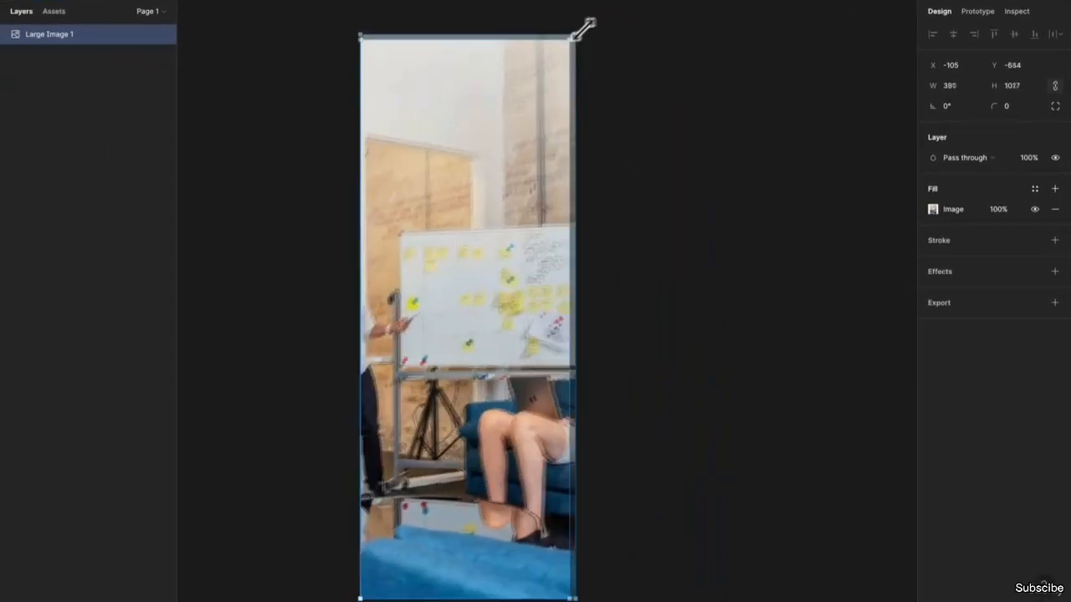
{"action": "left_click_drag", "start_coordinate": [586, 28], "coordinate": [672, 133]}
{"action": "left_click_drag", "start_coordinate": [618, 281], "coordinate": [602, 222]}
{"action": "left_click_drag", "start_coordinate": [660, 68], "coordinate": [594, 155]}
{"action": "left_click_drag", "start_coordinate": [519, 53], "coordinate": [709, 114]}
{"action": "left_click_drag", "start_coordinate": [649, 100], "coordinate": [525, 285]}
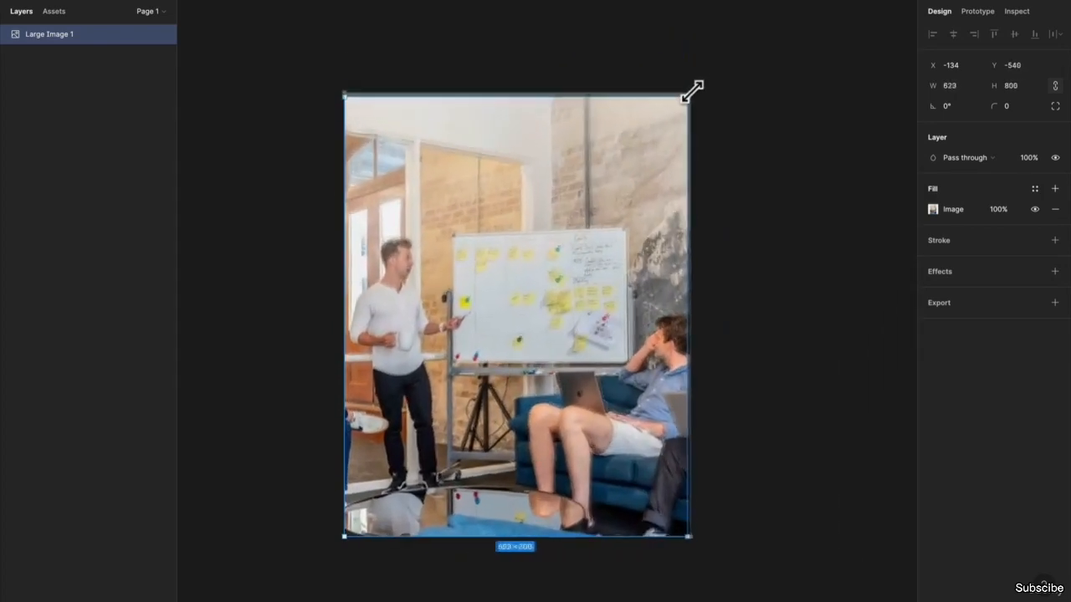
- Resize the image freehand to about 599 × 773 and move it slightly higher on the canvas
{"action": "left_click_drag", "start_coordinate": [692, 91], "coordinate": [657, 71]}
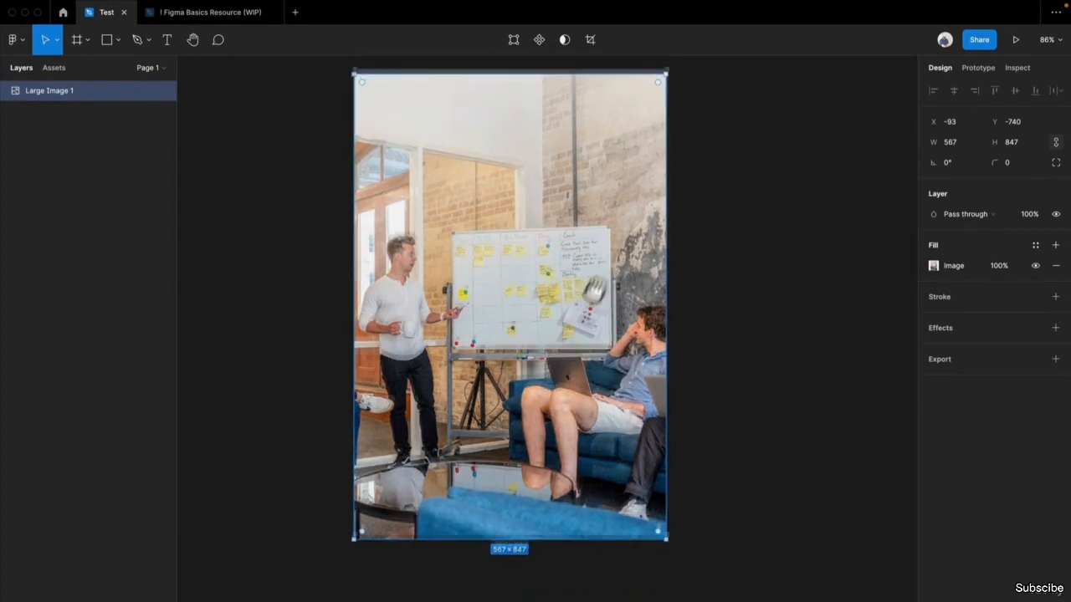
{"action": "left_click_drag", "start_coordinate": [594, 290], "coordinate": [556, 352]}
{"action": "left_click_drag", "start_coordinate": [627, 137], "coordinate": [649, 175]}
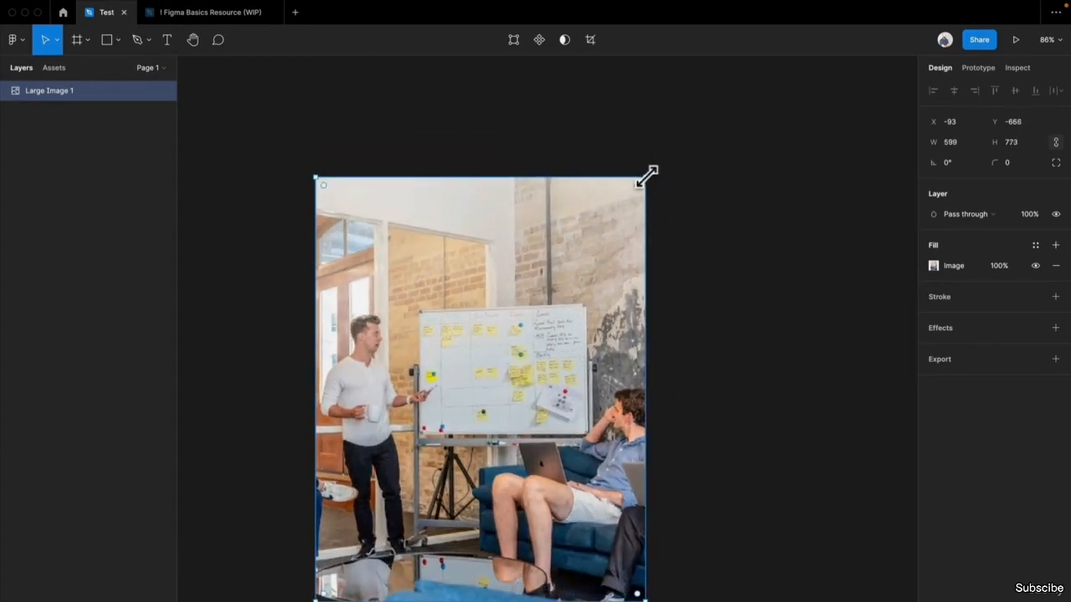
{"action": "left_click_drag", "start_coordinate": [559, 266], "coordinate": [541, 220]}
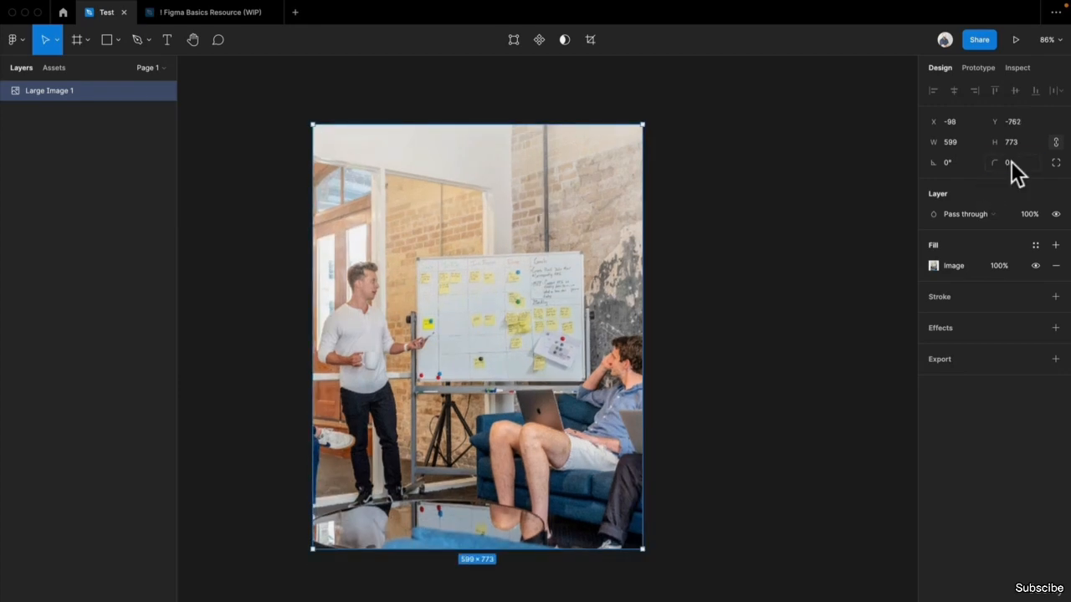
- Set the image's corner radius to 10
{"action": "type", "text": "10"}
{"action": "key", "text": "Return"}
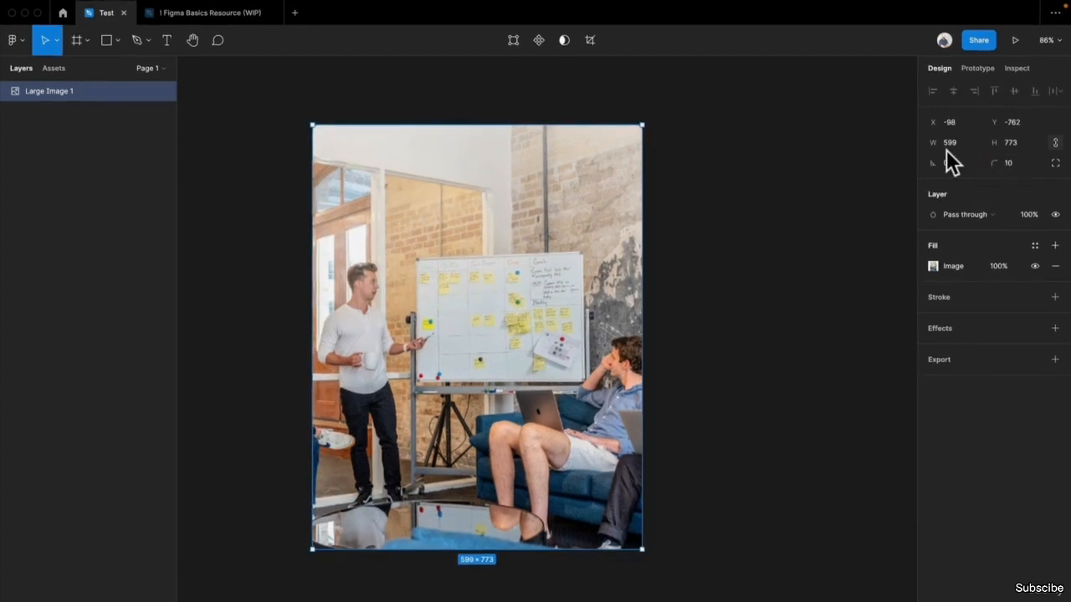
- Try rotating the image, both through its angle value and freehand around its corner, and undo the rotation
{"action": "left_click_drag", "start_coordinate": [933, 163], "coordinate": [1062, 160]}
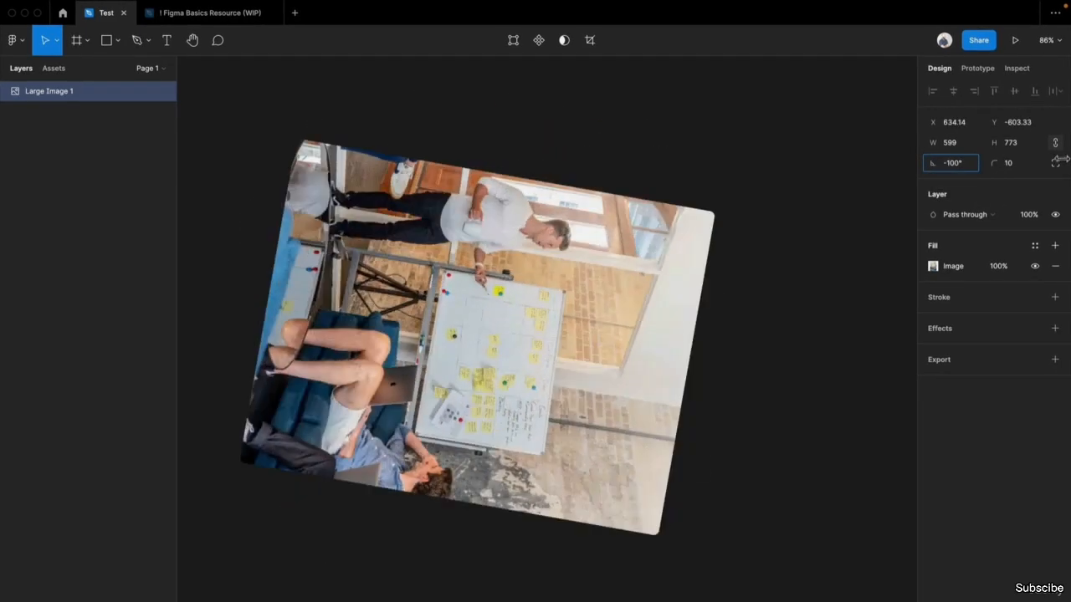
{"action": "left_click_drag", "start_coordinate": [1061, 160], "coordinate": [1070, 160]}
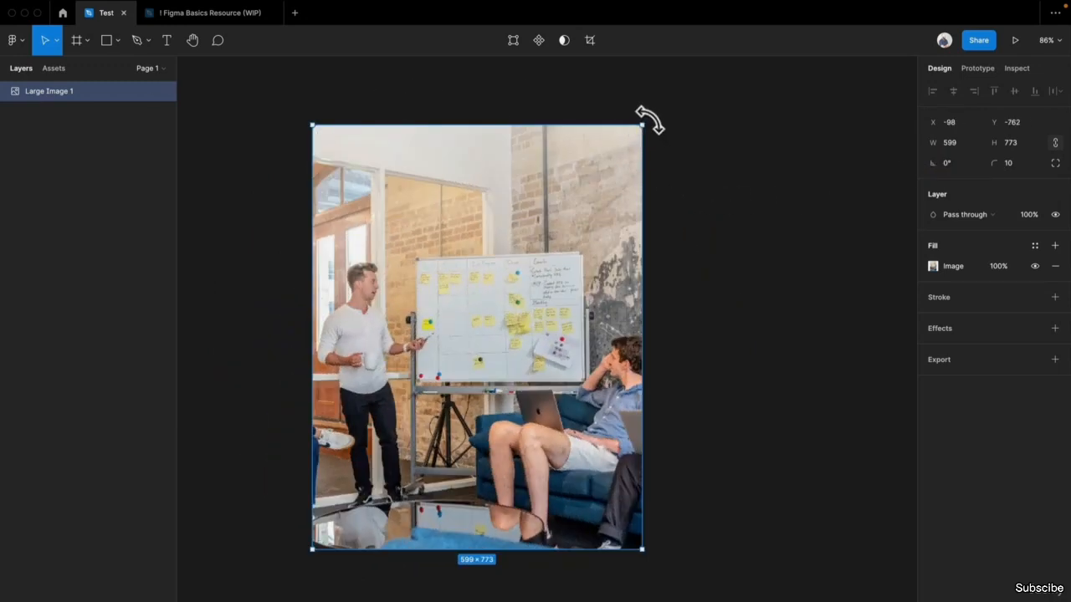
{"action": "left_click_drag", "start_coordinate": [650, 119], "coordinate": [660, 143]}
{"action": "left_click_drag", "start_coordinate": [650, 120], "coordinate": [640, 400]}
{"action": "key", "text": "super+z"}
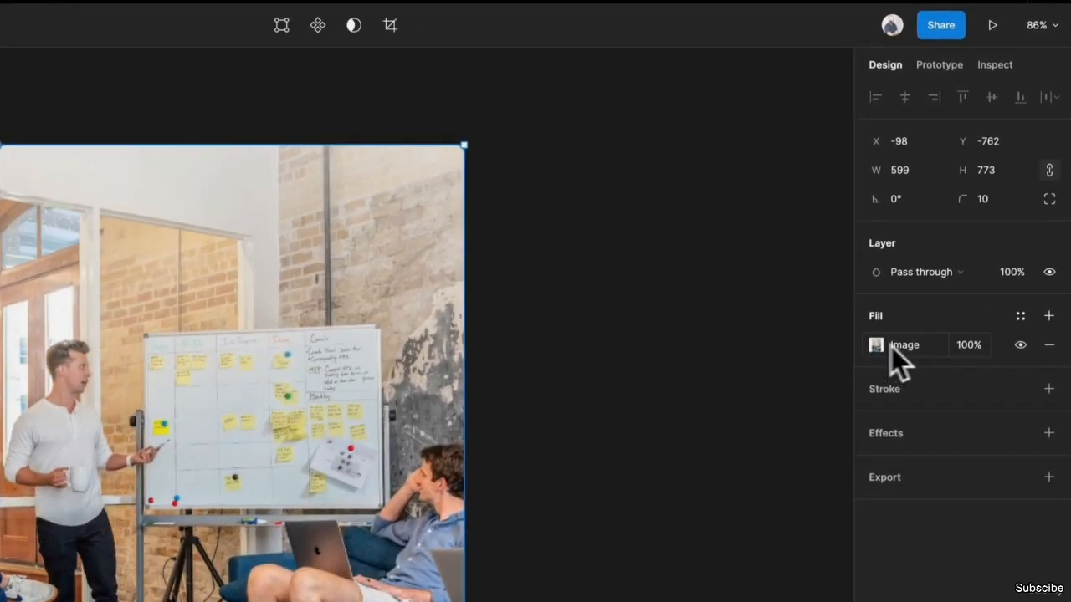
- Open the image fill settings, enlarge the image to about 648 × 853 and set its fill mode to Fit
{"action": "left_click", "coordinate": [887, 350]}
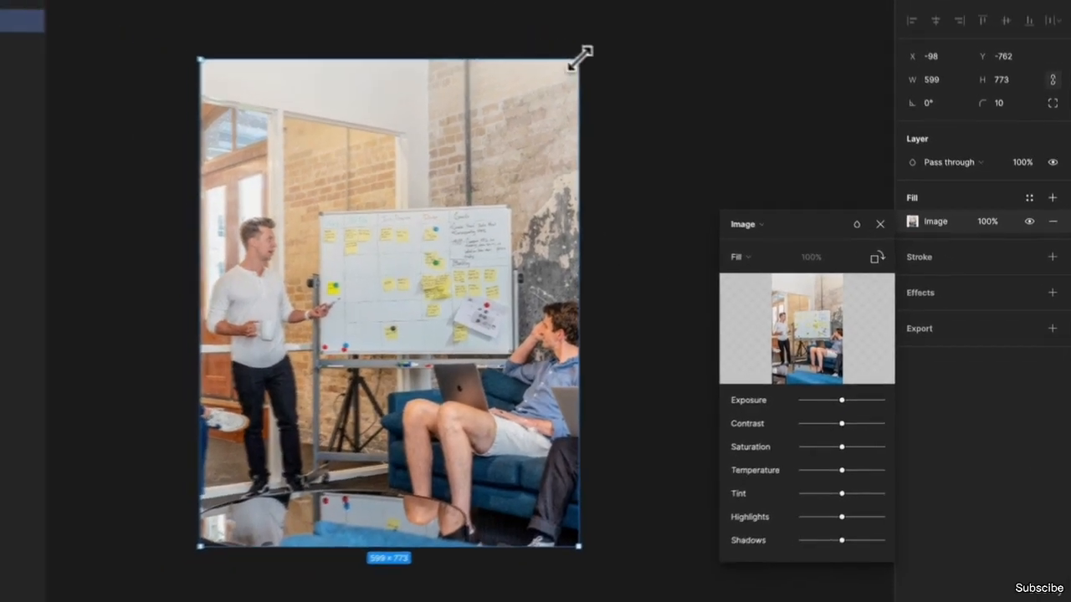
{"action": "left_click_drag", "start_coordinate": [523, 25], "coordinate": [668, 103]}
{"action": "left_click", "coordinate": [782, 269]}
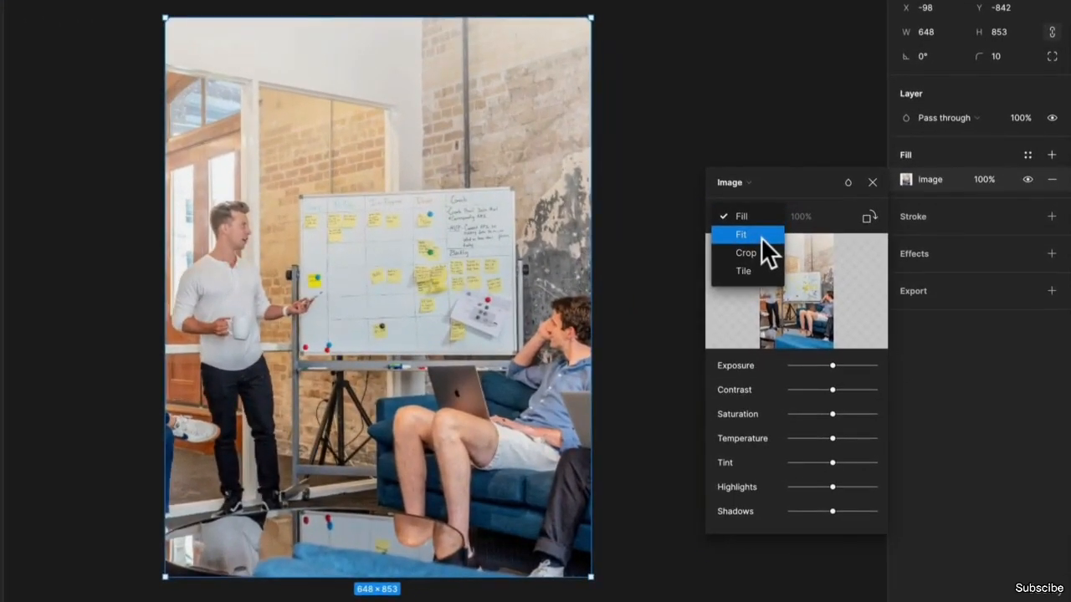
{"action": "left_click", "coordinate": [762, 237]}
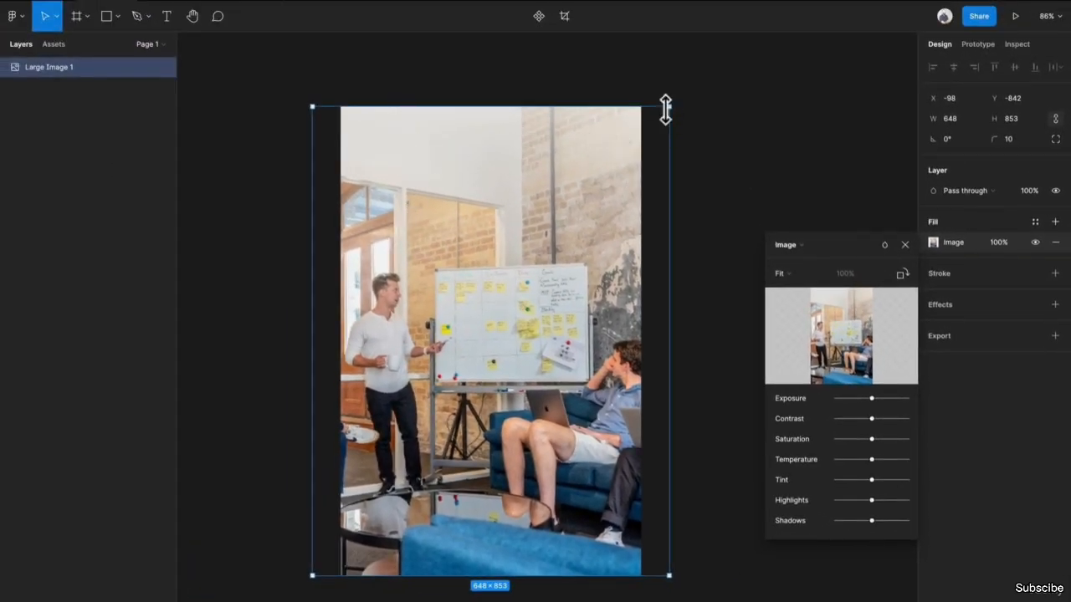
- Test the Fit mode by shrinking and narrowing the image's bounds, ending at about 518 × 566
{"action": "left_click_drag", "start_coordinate": [653, 105], "coordinate": [621, 136]}
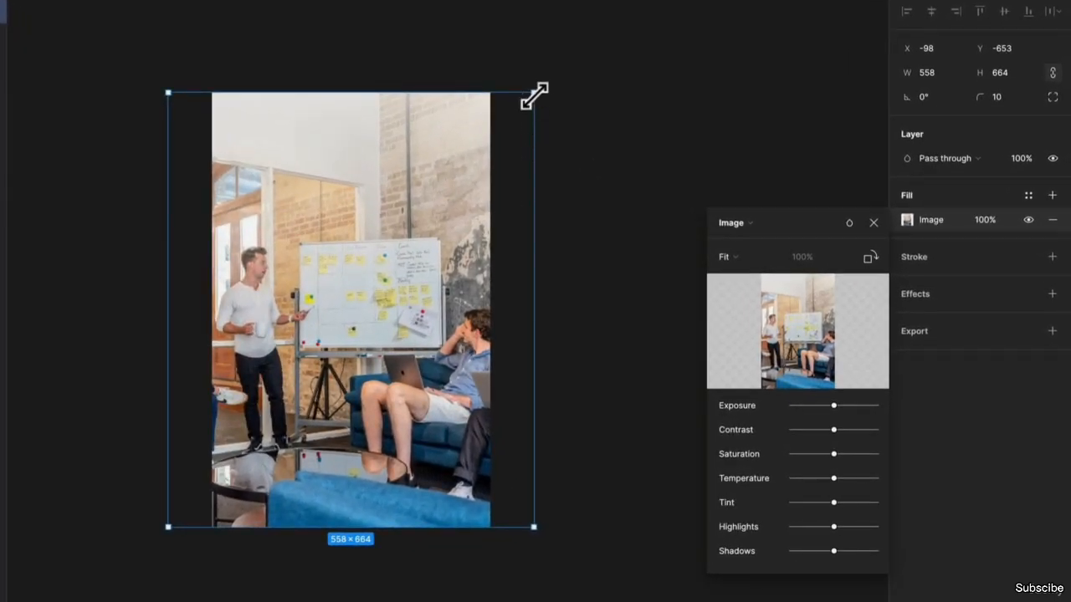
{"action": "left_click_drag", "start_coordinate": [534, 93], "coordinate": [318, 157]}
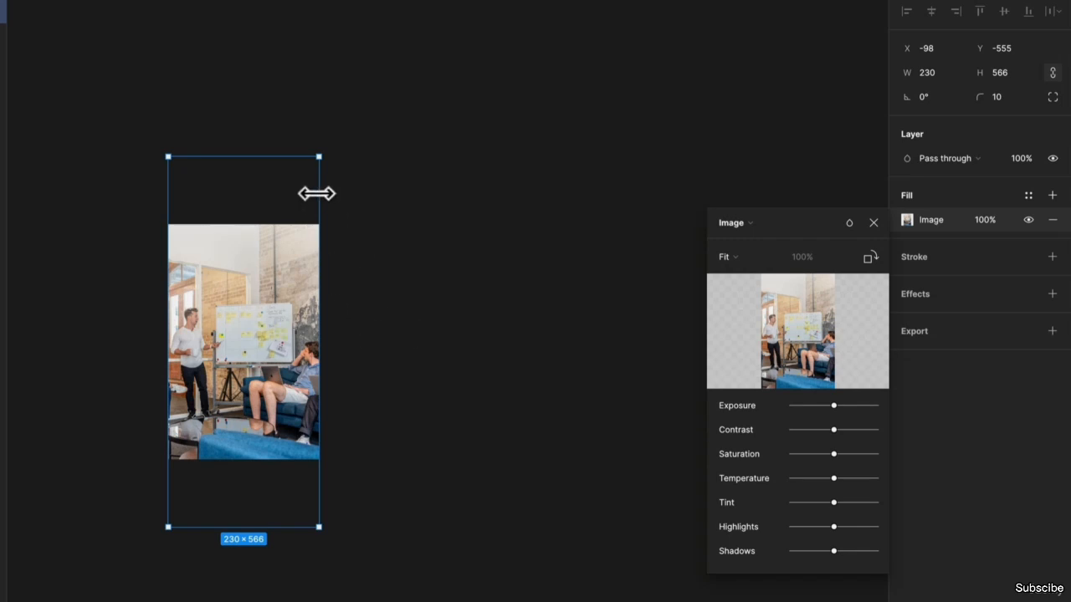
{"action": "left_click_drag", "start_coordinate": [316, 194], "coordinate": [507, 195]}
- Set the image fill mode to Crop, widen the crop area, and resize the cropped image to about 333 × 356
{"action": "left_click", "coordinate": [725, 257]}
{"action": "left_click", "coordinate": [733, 277]}
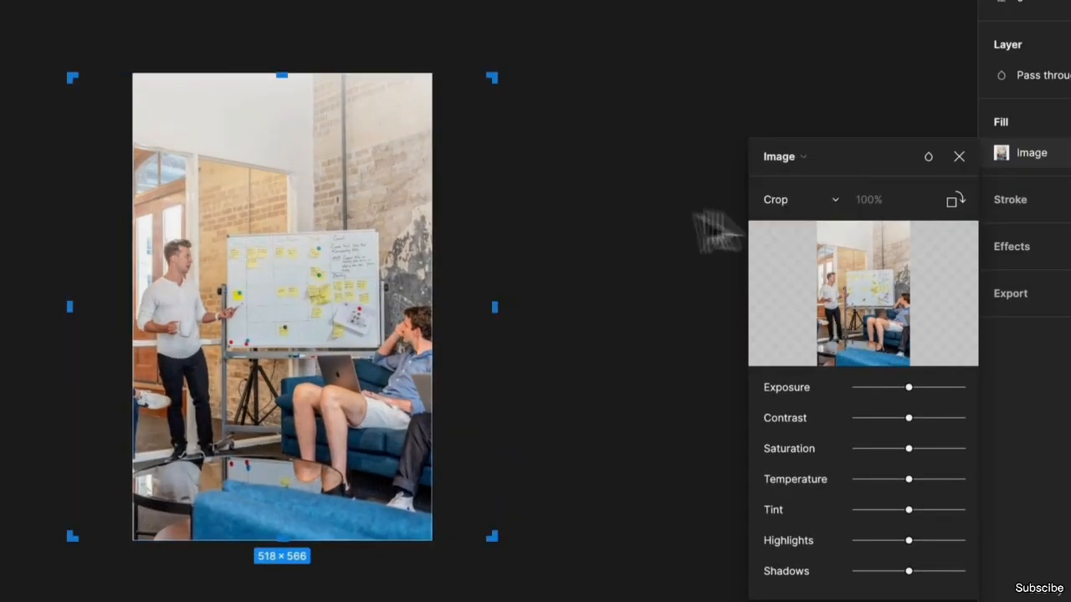
{"action": "left_click_drag", "start_coordinate": [494, 73], "coordinate": [791, 93]}
{"action": "key", "text": "Return"}
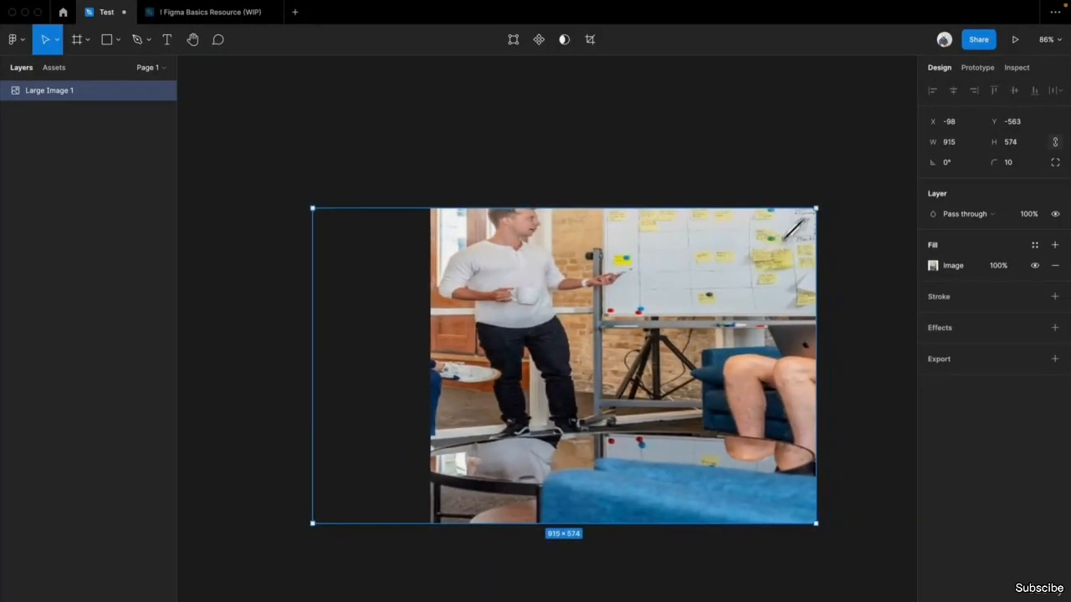
{"action": "left_click_drag", "start_coordinate": [792, 226], "coordinate": [496, 328]}
{"action": "left_click", "coordinate": [618, 286]}
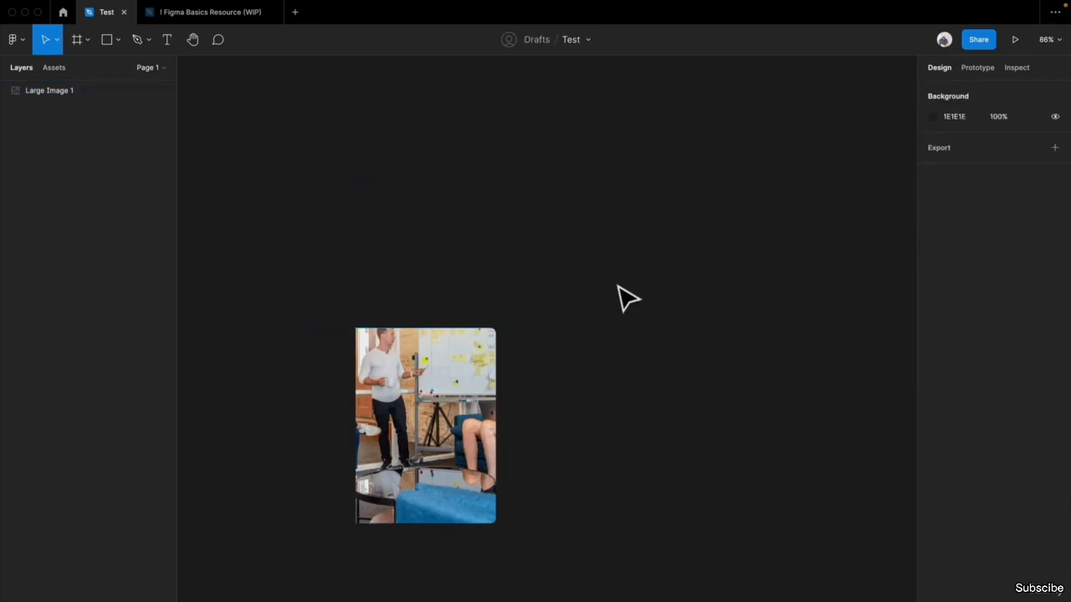
- Reselect the cropped image, reopen its fill settings and set the fill mode to Tile
{"action": "key", "text": "super+z"}
{"action": "key", "text": "Return"}
{"action": "left_click", "coordinate": [812, 296]}
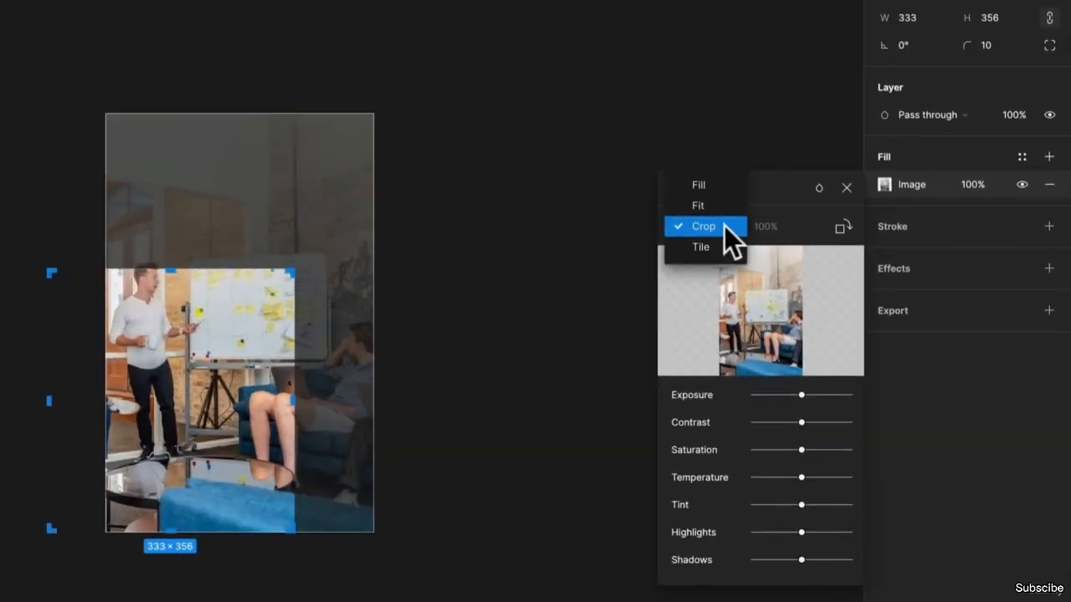
{"action": "left_click", "coordinate": [719, 247]}
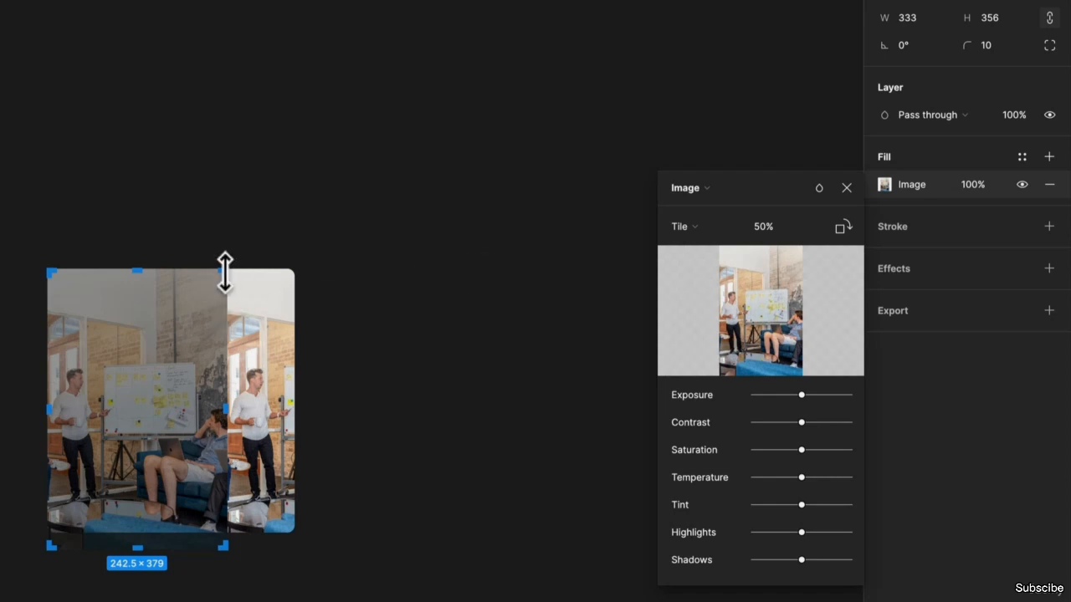
- Stretch the tiled image to about 333 × 685 and shrink the repeating tile to a scale of about 26.39%
{"action": "left_click_drag", "start_coordinate": [225, 272], "coordinate": [579, 23]}
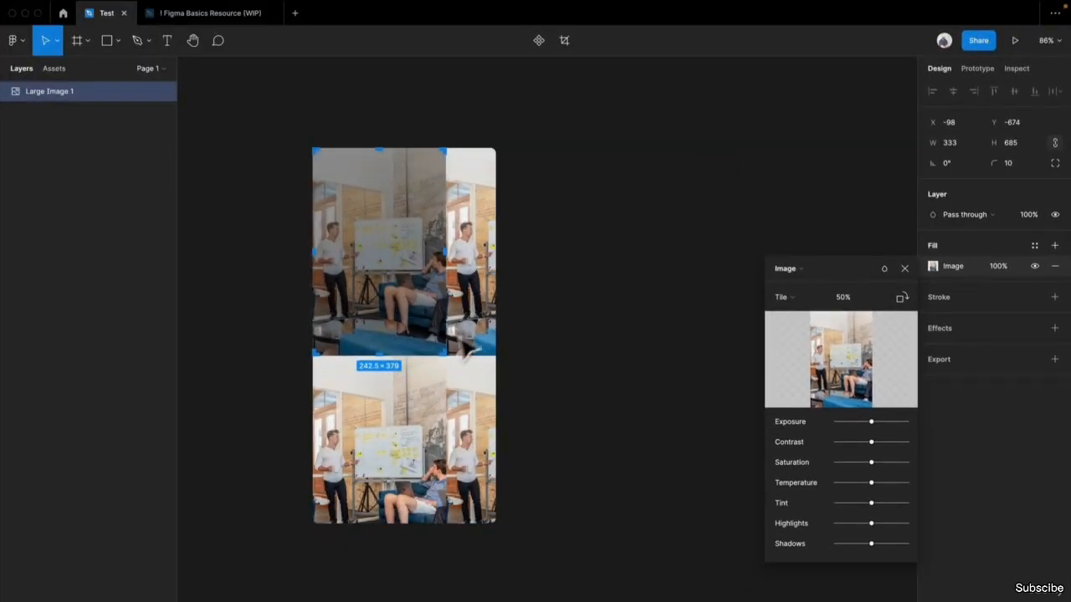
{"action": "left_click_drag", "start_coordinate": [444, 356], "coordinate": [332, 257]}
{"action": "left_click", "coordinate": [620, 275]}
- Undo the most recent changes to the tiled image
{"action": "key", "text": "super+z"}
{"action": "key", "text": "super+z"}
{"action": "key", "text": "super+z"}
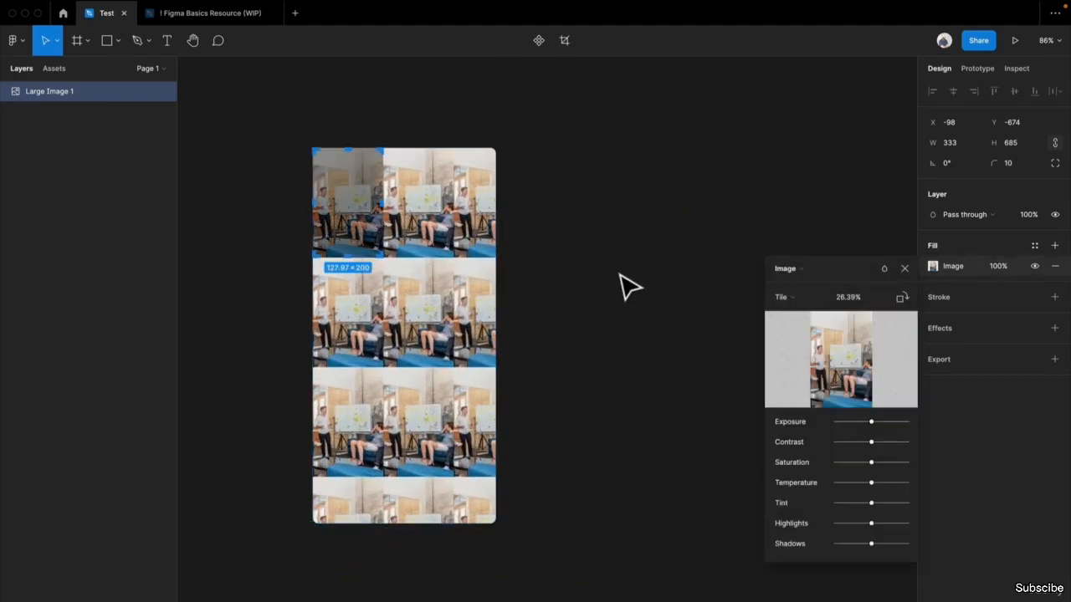
- Return the image to the Fill mode and enlarge it to about 612 × 719
{"action": "left_click", "coordinate": [804, 294]}
{"action": "left_click", "coordinate": [812, 255]}
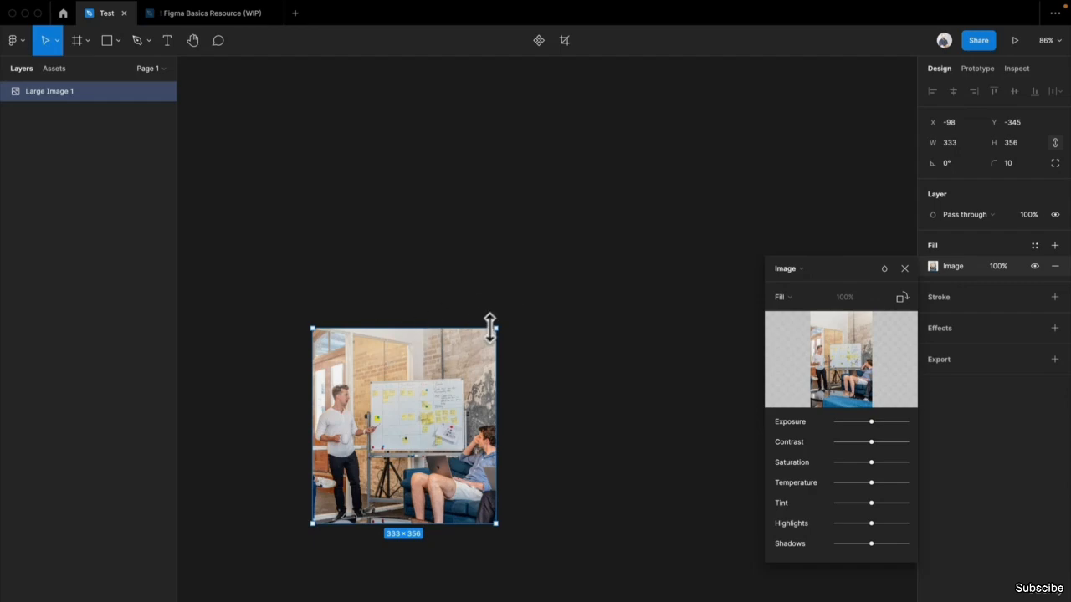
{"action": "left_click_drag", "start_coordinate": [494, 328], "coordinate": [650, 129]}
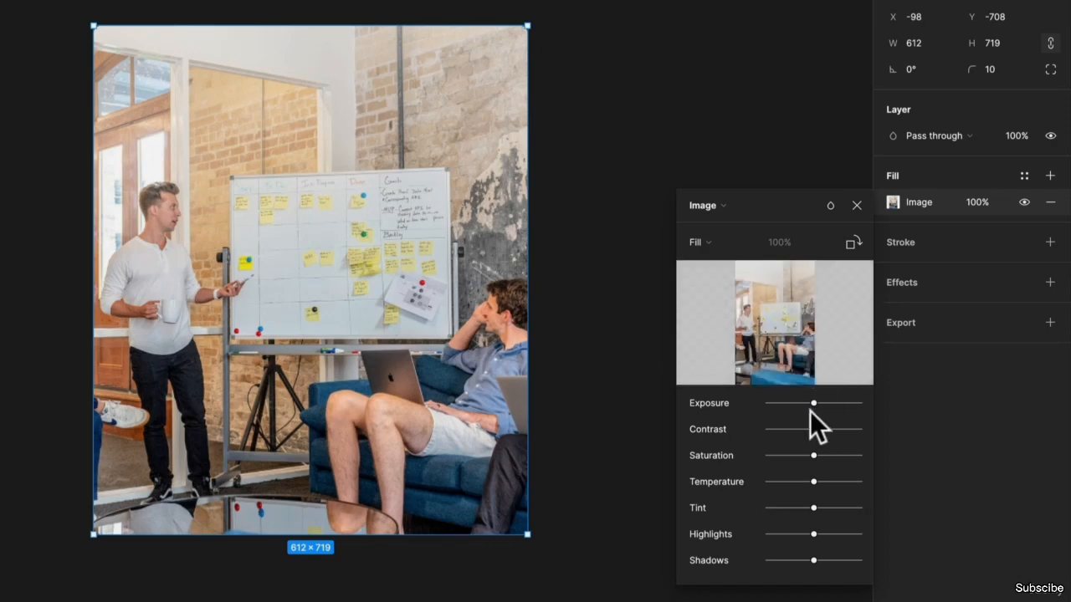
- Slightly raise the image's exposure, strongly raise its saturation, and lower its contrast, temperature, tint and shadows
{"action": "left_click_drag", "start_coordinate": [816, 402], "coordinate": [788, 432]}
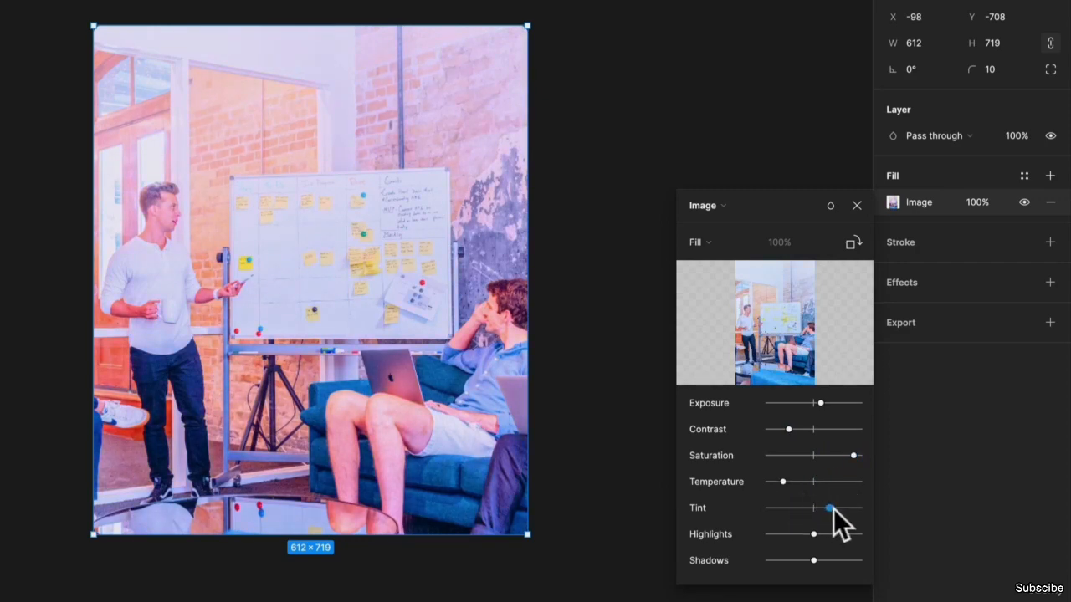
{"action": "left_click_drag", "start_coordinate": [833, 509], "coordinate": [784, 560]}
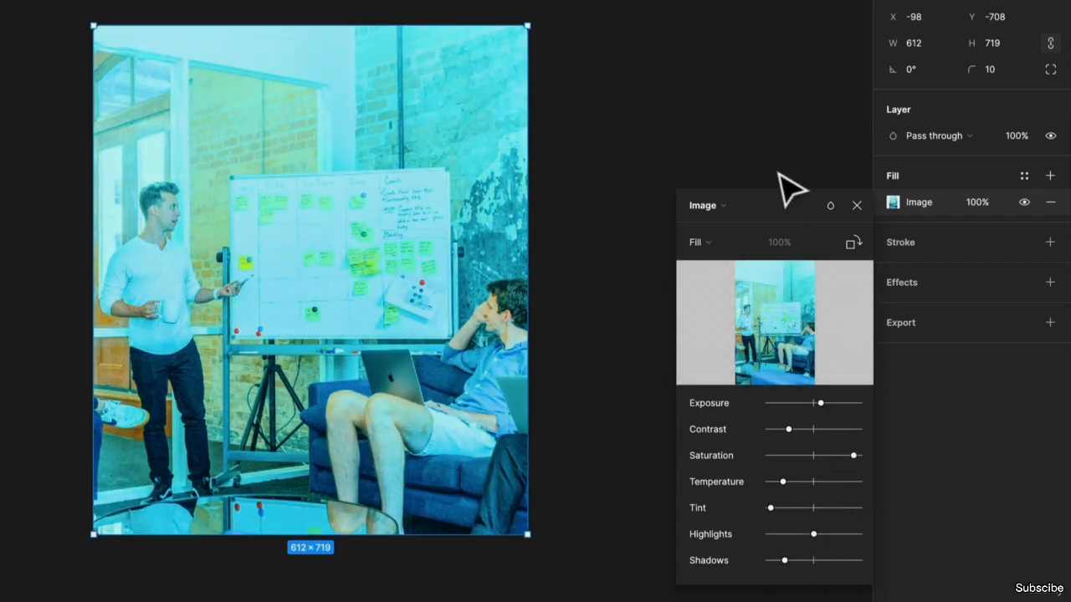
- Undo all the image colour adjustments, from shadows back to exposure
{"action": "key", "text": "ctrl+z"}
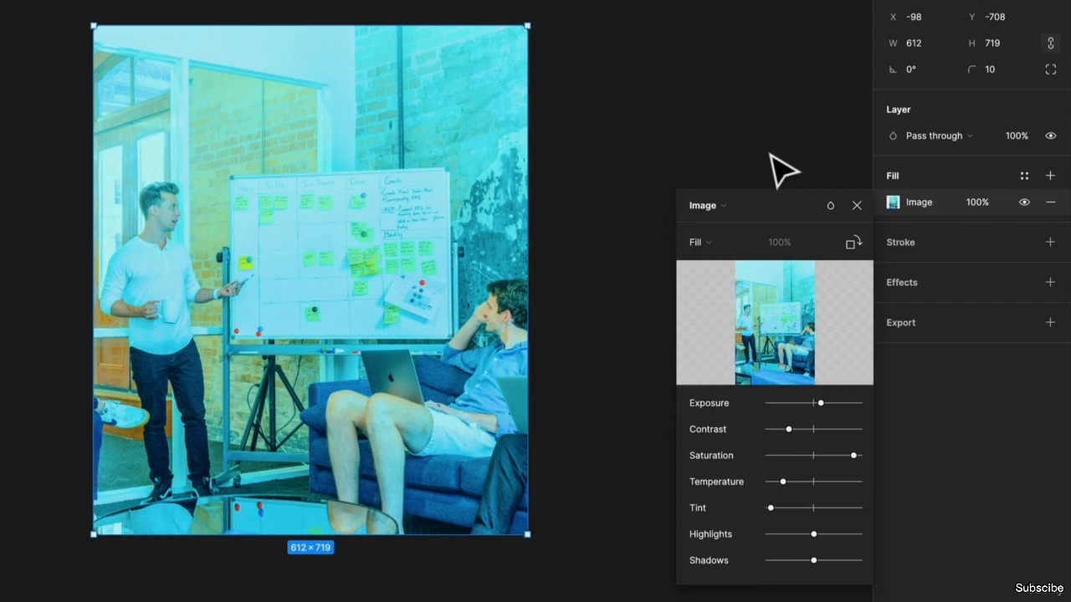
{"action": "key", "text": "ctrl+z"}
{"action": "key", "text": "ctrl+z"}
{"action": "key", "text": "ctrl+z"}
{"action": "key", "text": "ctrl+z"}
{"action": "key", "text": "ctrl+z"}
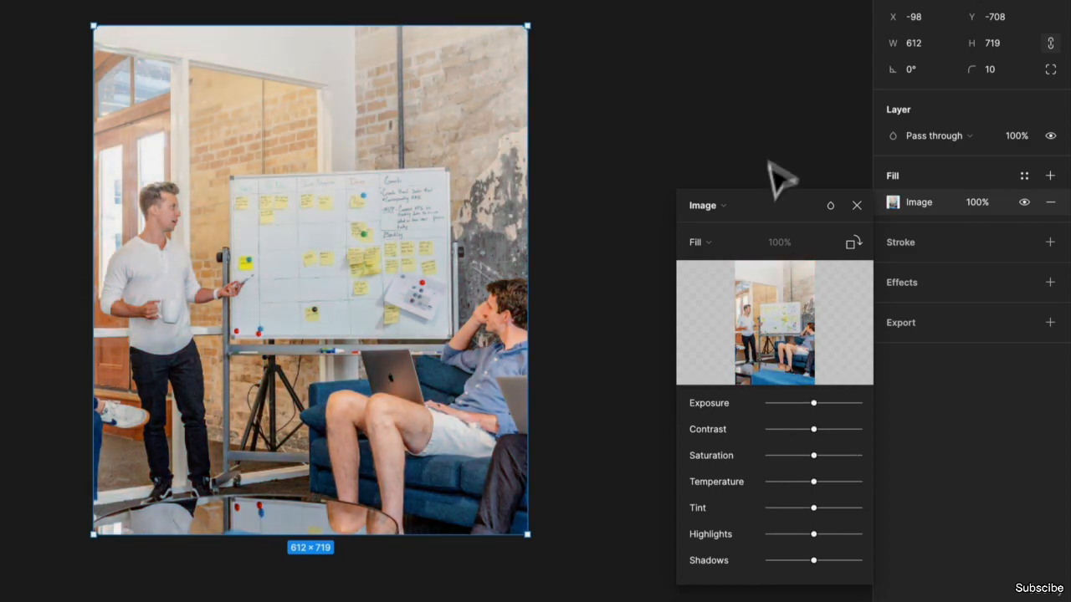
- Try the Multiply blend mode on the image fill, undo it and close the fill settings
{"action": "left_click", "coordinate": [825, 207]}
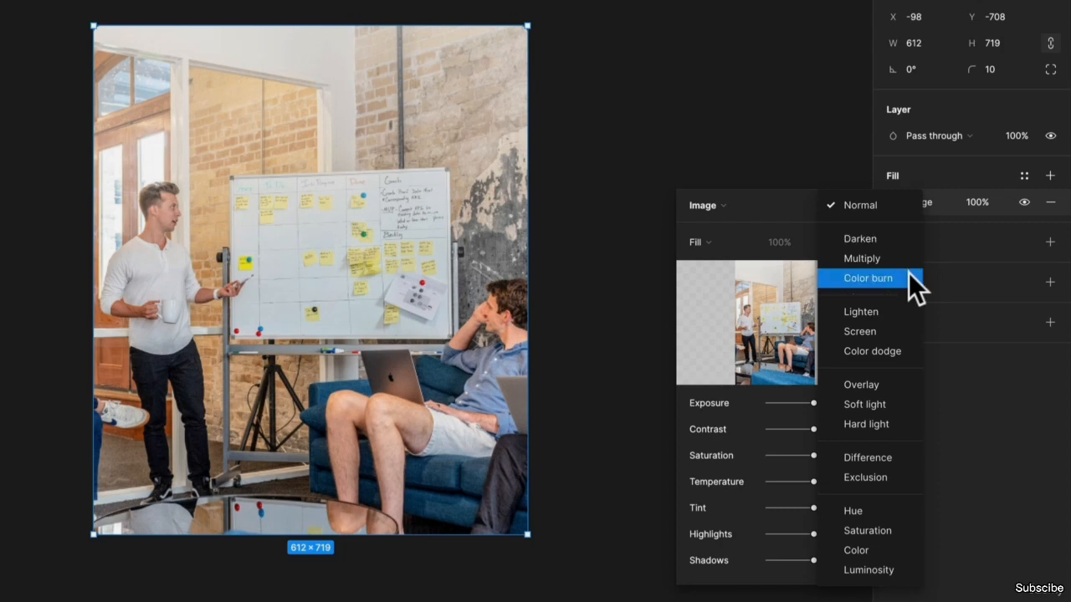
{"action": "left_click", "coordinate": [901, 257]}
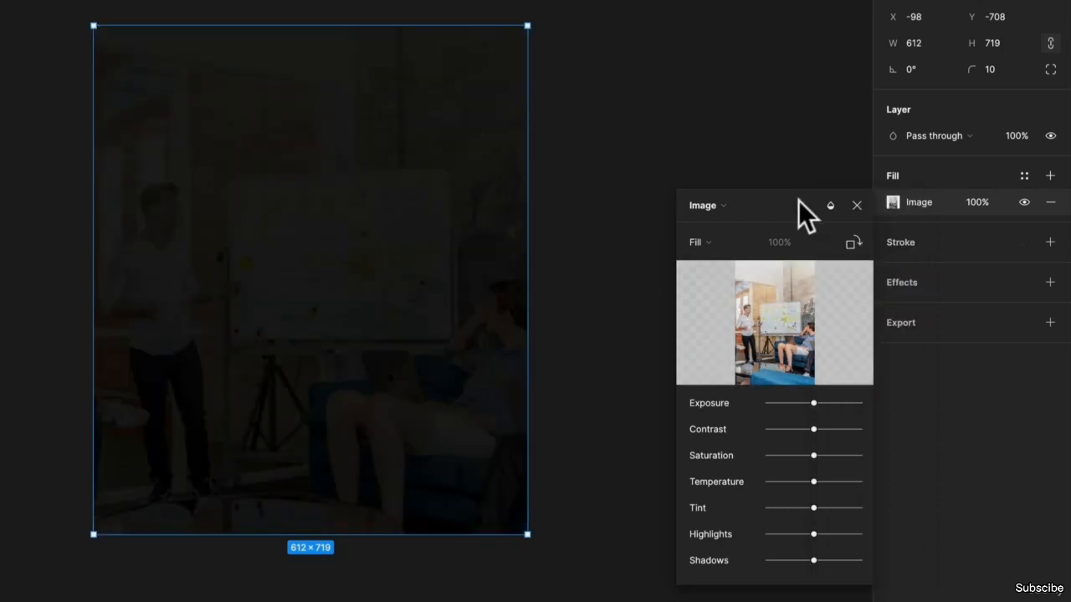
{"action": "key", "text": "ctrl+z"}
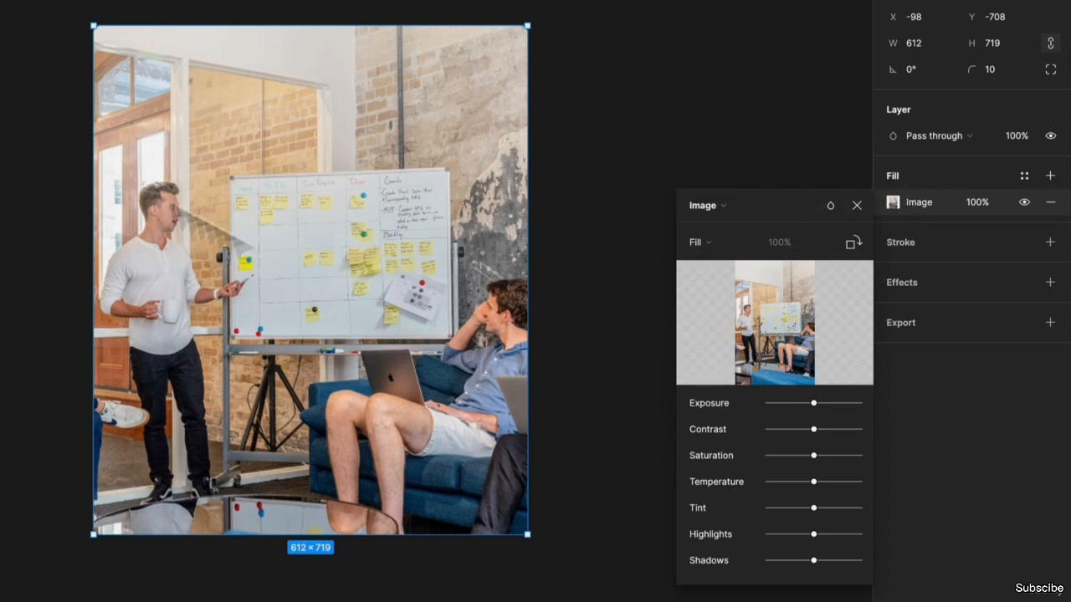
{"action": "left_click", "coordinate": [857, 205]}
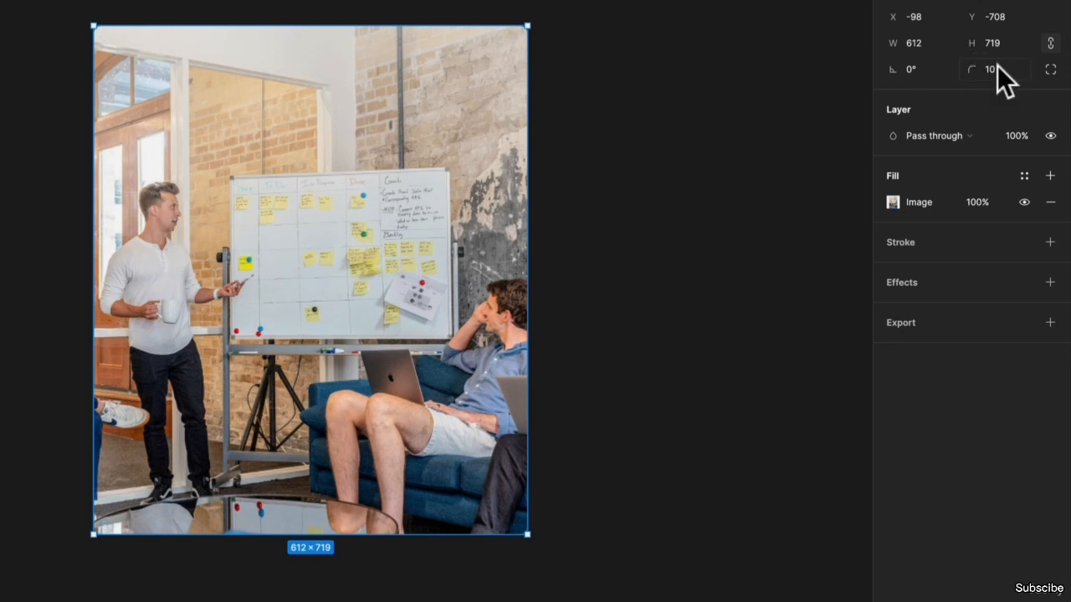
- Set the image's corner radius to 0 and add a solid fill on top of the image fill
{"action": "type", "text": "0"}
{"action": "key", "text": "Return"}
{"action": "left_click", "coordinate": [1050, 176]}
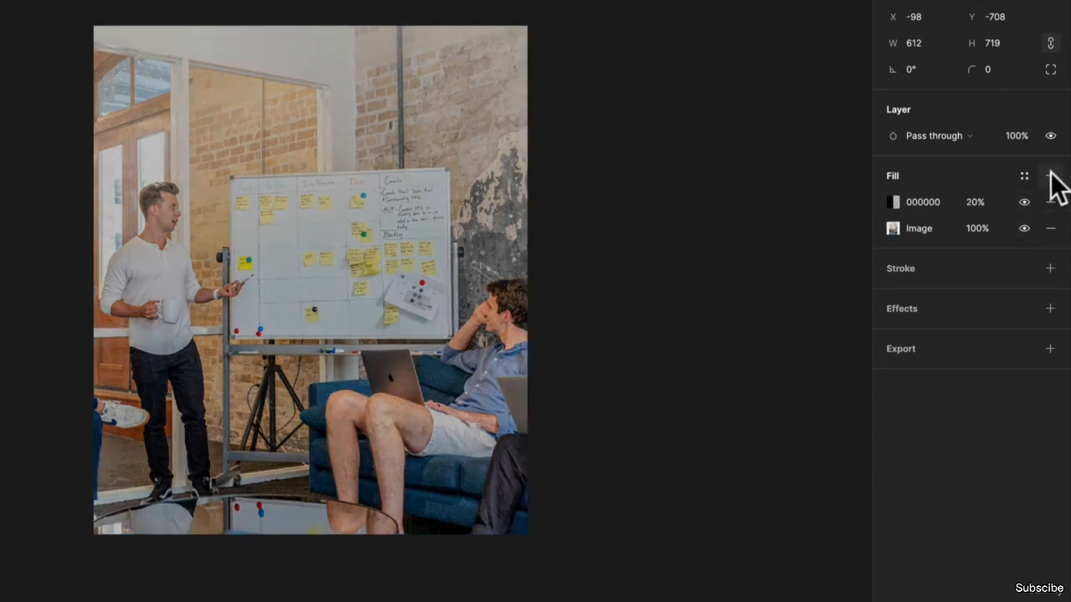
- Check the fill types available for the black overlay and set its opacity to 100%
{"action": "left_click", "coordinate": [888, 201]}
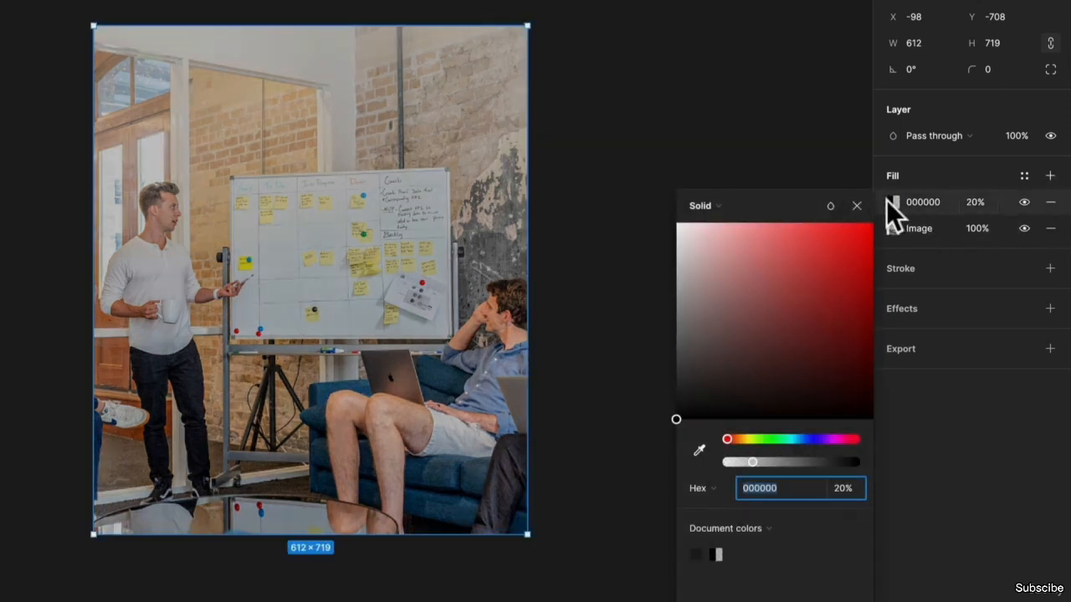
{"action": "left_click", "coordinate": [706, 205]}
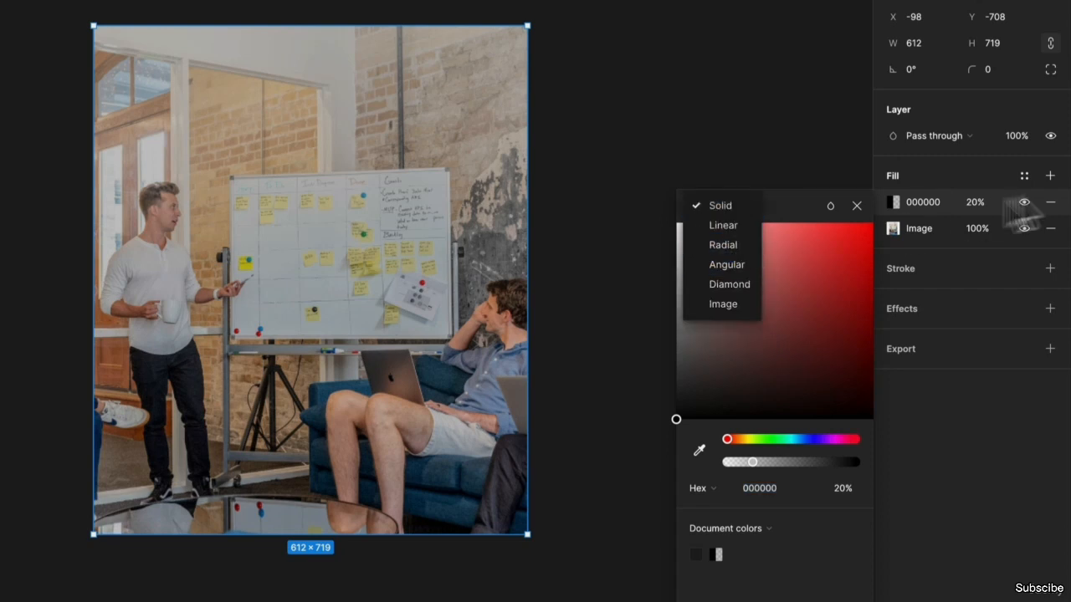
{"action": "left_click", "coordinate": [1052, 192]}
{"action": "left_click", "coordinate": [720, 203]}
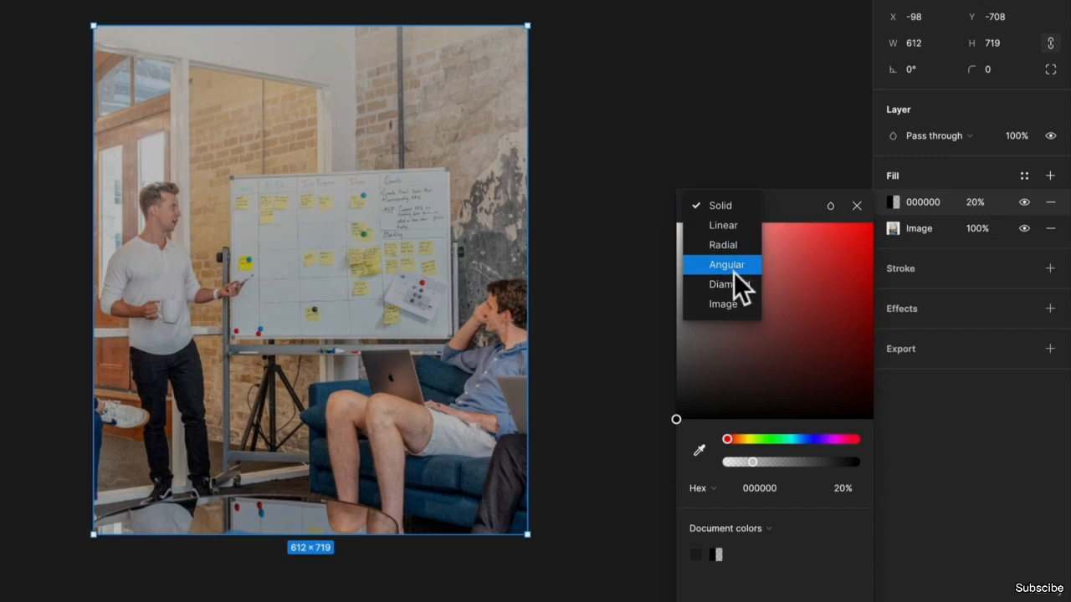
{"action": "left_click", "coordinate": [960, 203]}
{"action": "left_click", "coordinate": [974, 204]}
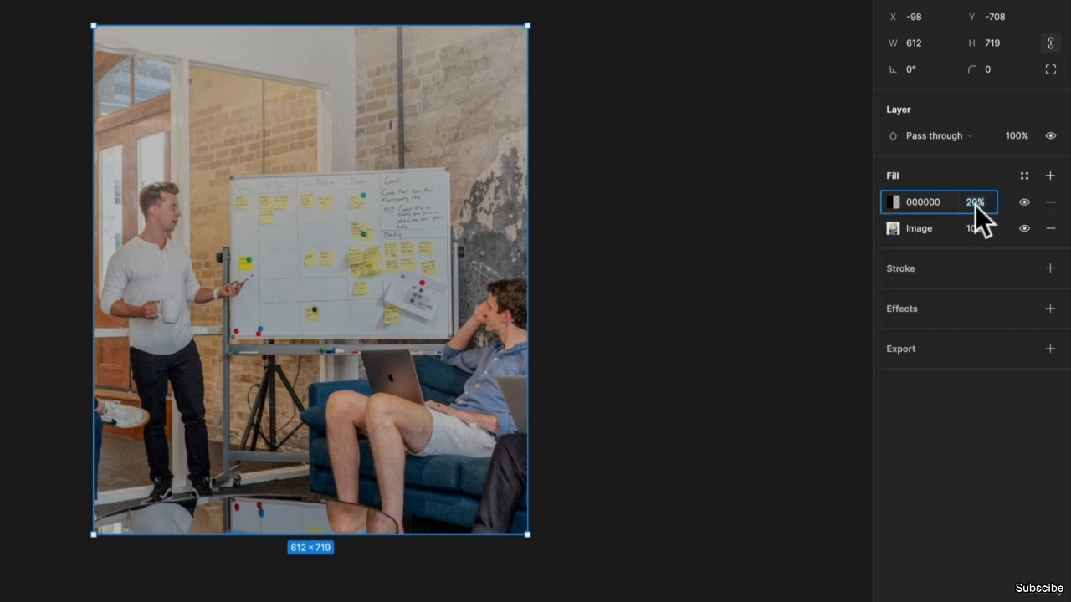
{"action": "type", "text": "100"}
{"action": "key", "text": "Return"}
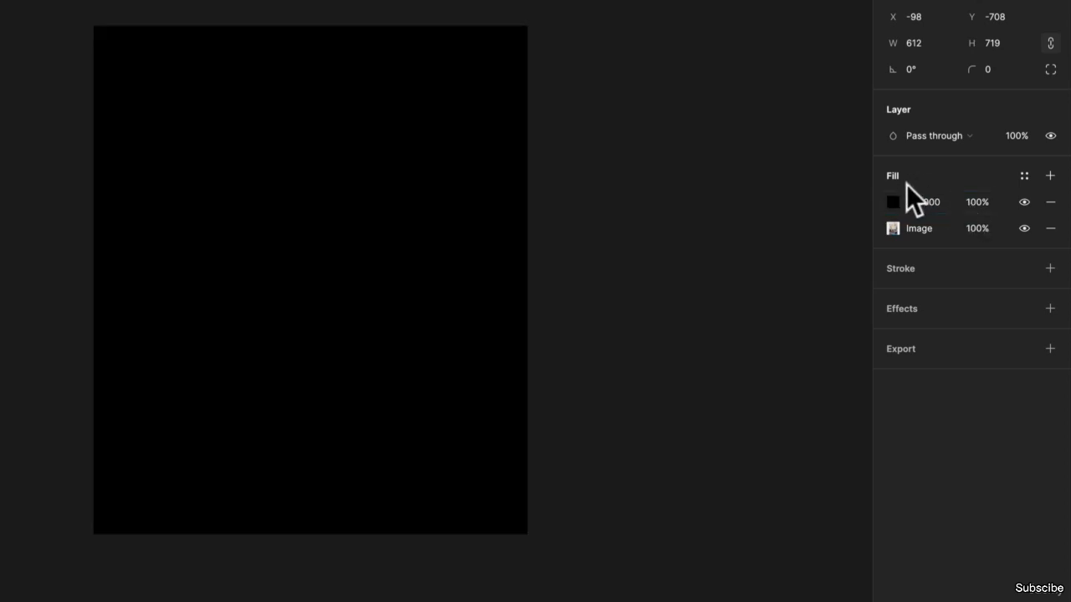
- Change the solid overlay's colour to 060606 and close the colour settings
{"action": "left_click", "coordinate": [891, 202]}
{"action": "left_click_drag", "start_coordinate": [796, 270], "coordinate": [651, 420]}
{"action": "left_click", "coordinate": [724, 186]}
{"action": "left_click", "coordinate": [520, 179]}
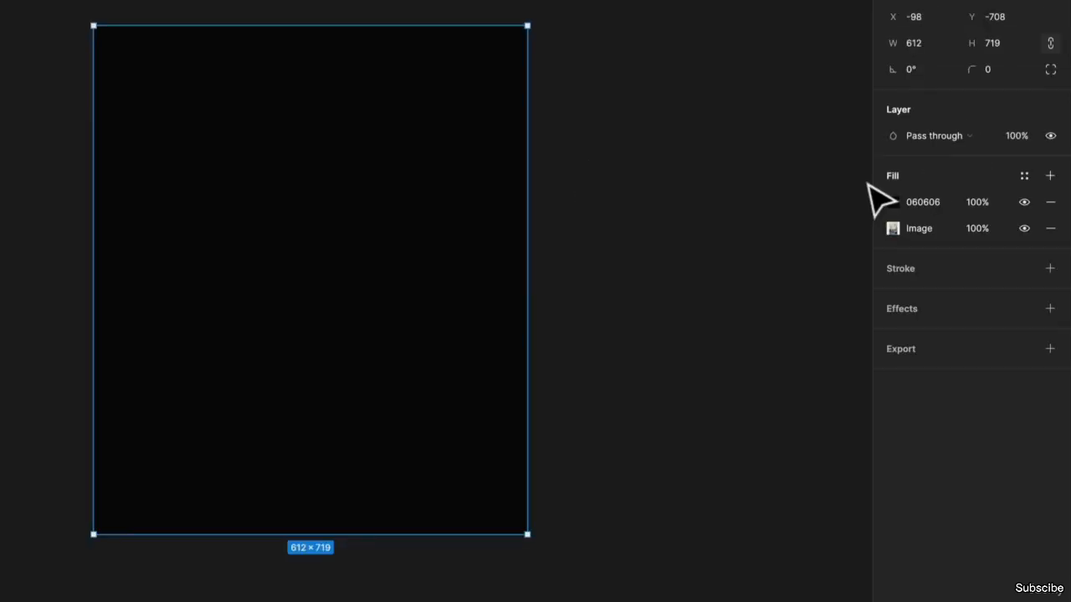
- Change the 060606 overlay from a solid fill to a Linear gradient
{"action": "left_click", "coordinate": [891, 203]}
{"action": "left_click", "coordinate": [703, 205]}
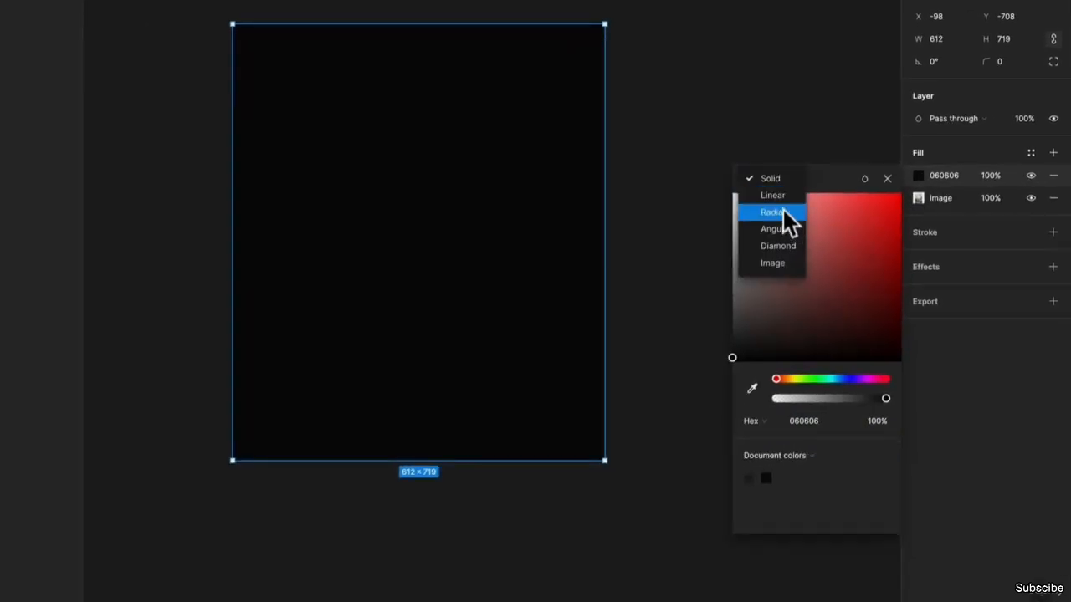
{"action": "left_click", "coordinate": [783, 198]}
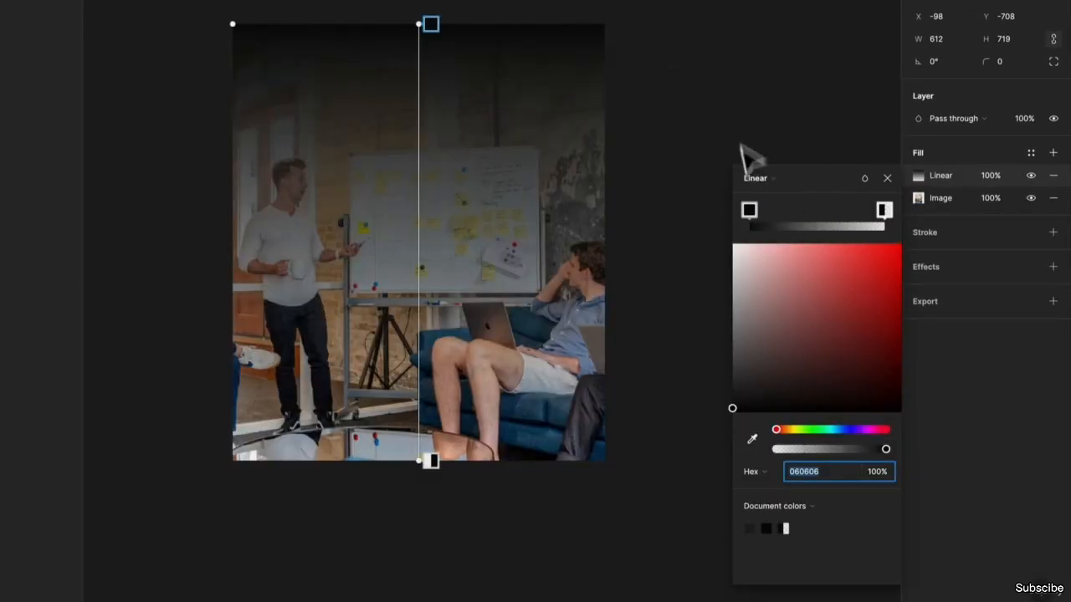
- Set both stops of the linear gradient to FFFFFF and move the transparent stop towards the opaque one
{"action": "left_click", "coordinate": [747, 213]}
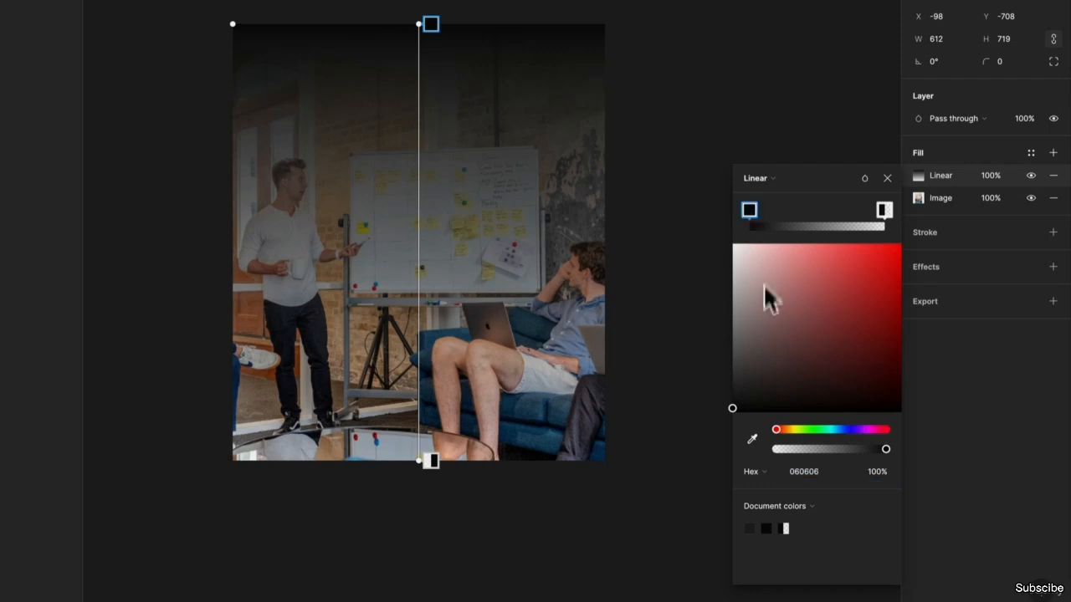
{"action": "left_click_drag", "start_coordinate": [765, 299], "coordinate": [681, 220]}
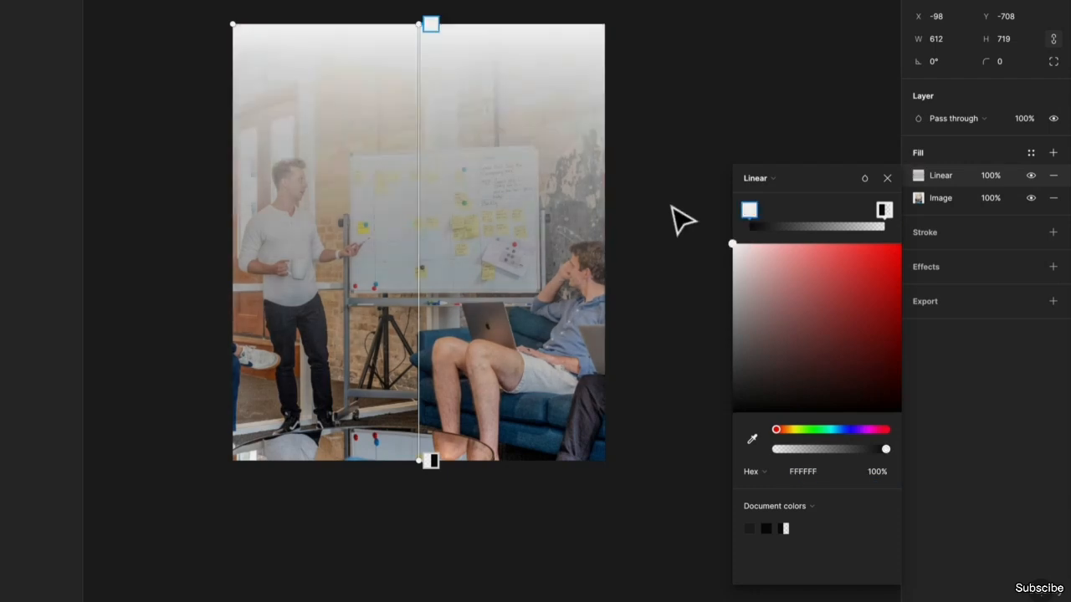
{"action": "left_click", "coordinate": [877, 220]}
{"action": "left_click_drag", "start_coordinate": [768, 289], "coordinate": [683, 201]}
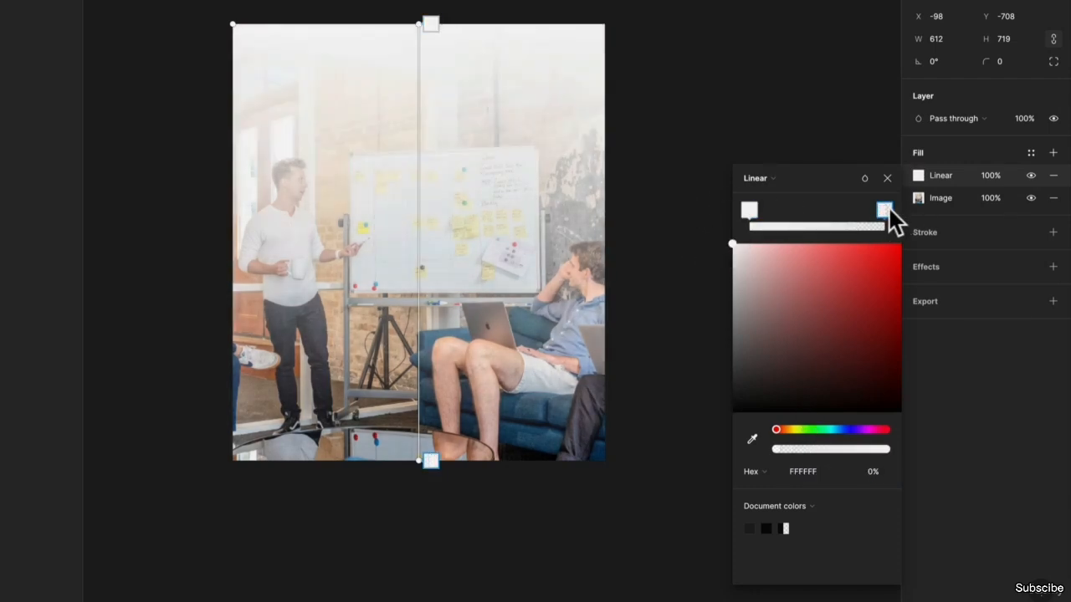
{"action": "left_click_drag", "start_coordinate": [889, 210], "coordinate": [770, 230]}
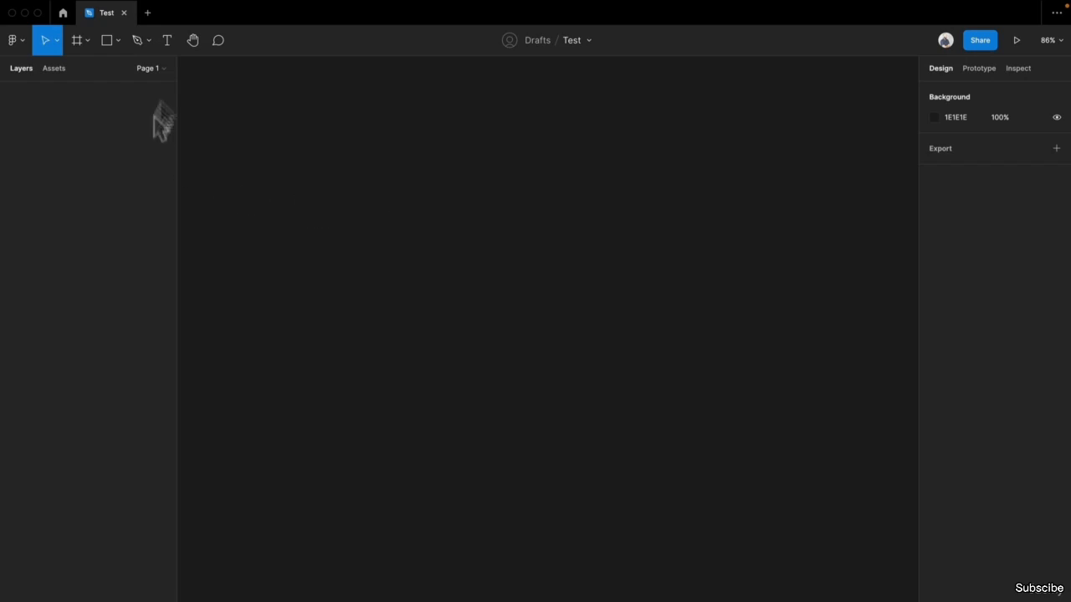
- Create a 390 × 844 frame from the iPhone 13 / 13 Pro preset and deselect it
{"action": "key", "text": "f"}
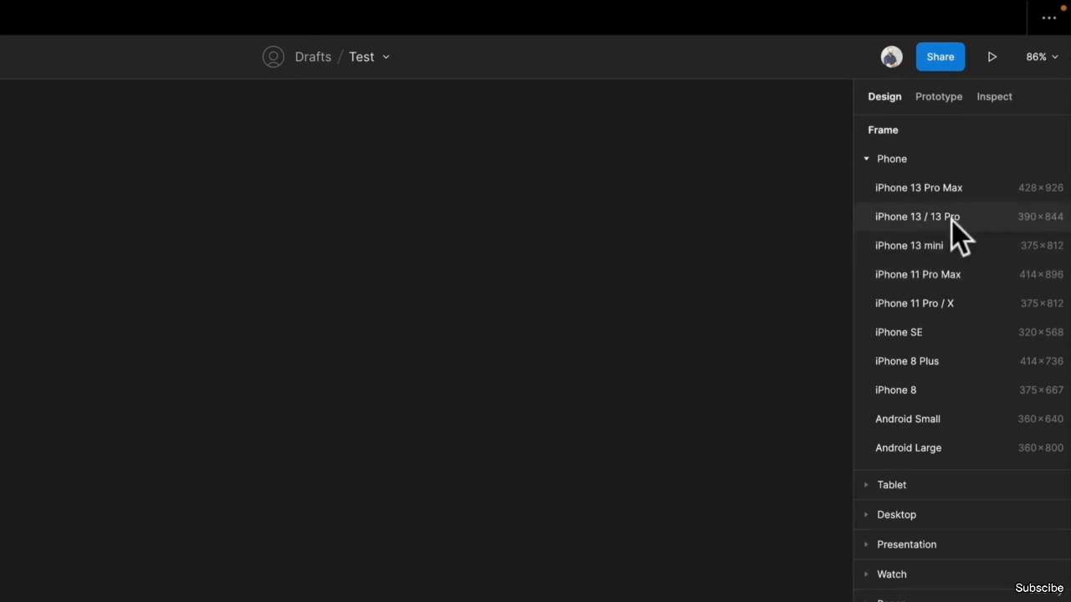
{"action": "left_click", "coordinate": [952, 217]}
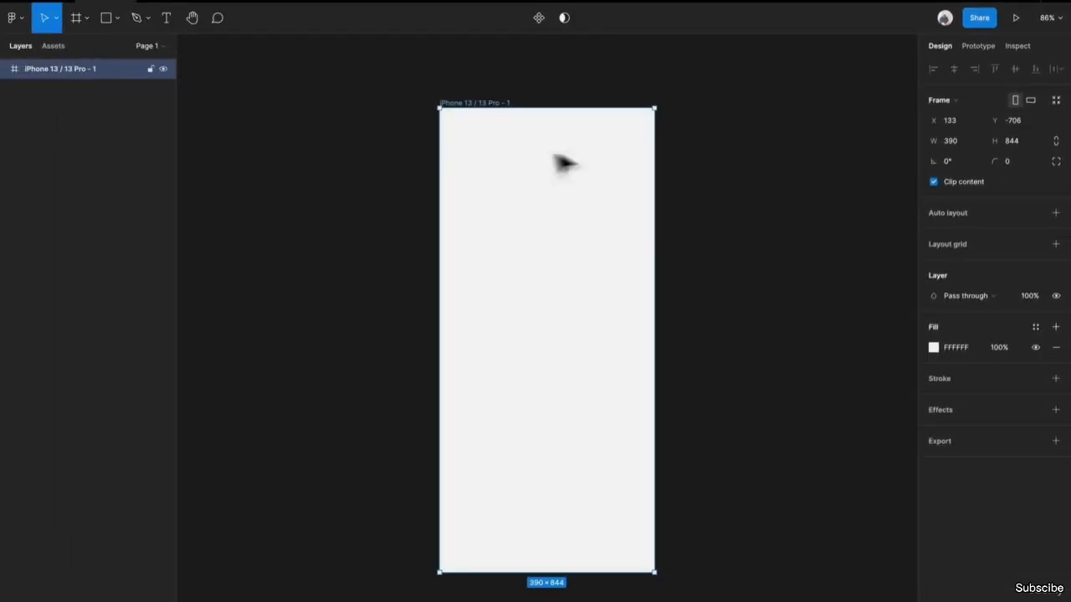
{"action": "left_click", "coordinate": [764, 230]}
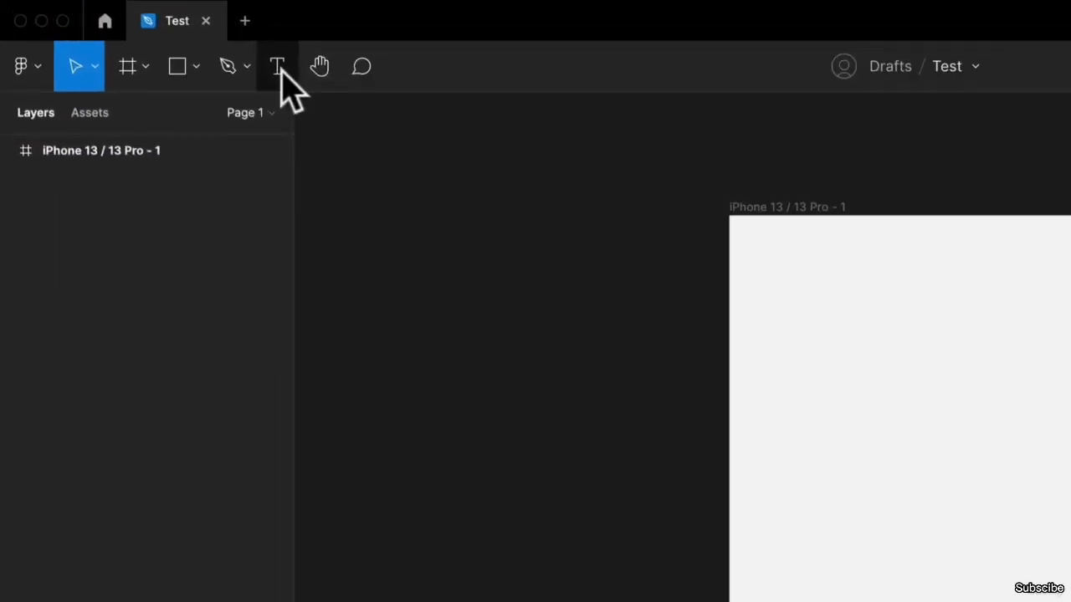
- Place a new text object in the upper-left part of the iPhone frame at about X 88, Y 72
{"action": "left_click", "coordinate": [278, 67]}
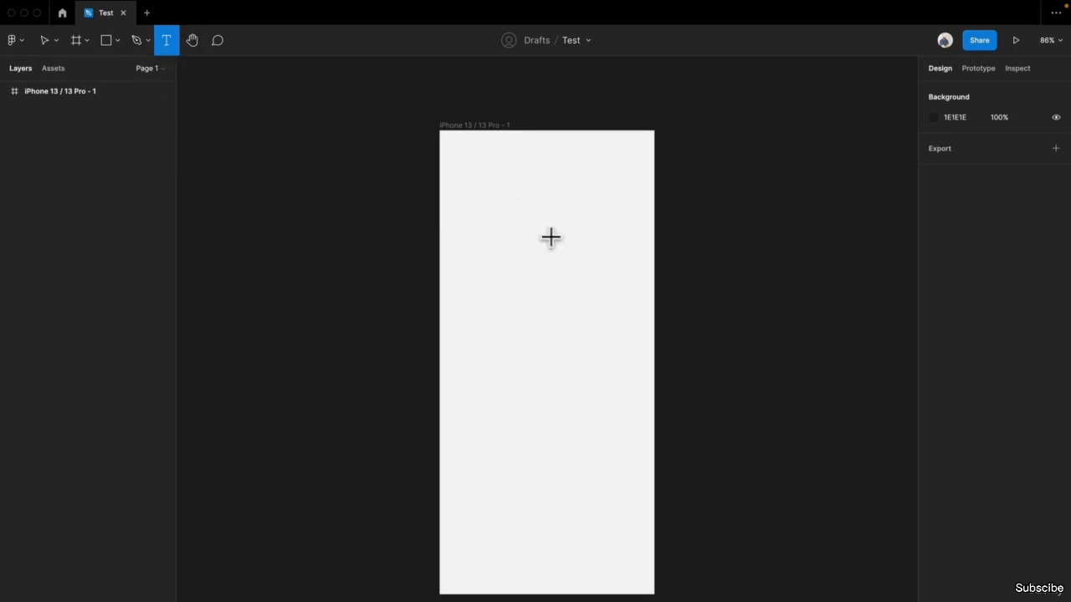
{"action": "scroll", "coordinate": [551, 237], "scroll_direction": "up", "scroll_amount": 5}
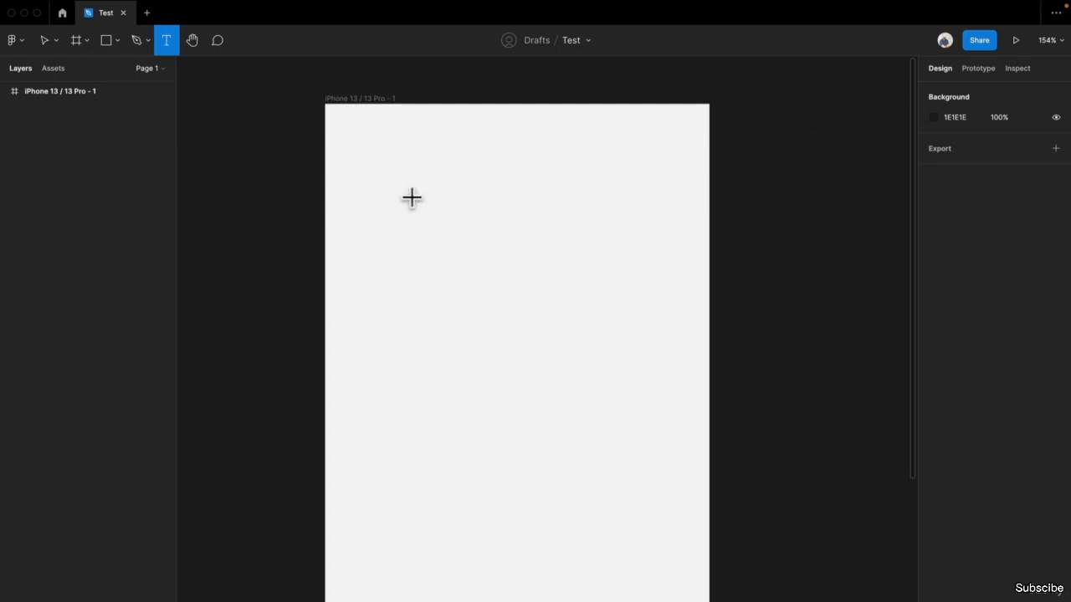
{"action": "scroll", "coordinate": [410, 196], "scroll_direction": "up", "scroll_amount": 2}
{"action": "scroll", "coordinate": [411, 197], "scroll_direction": "up", "scroll_amount": 1}
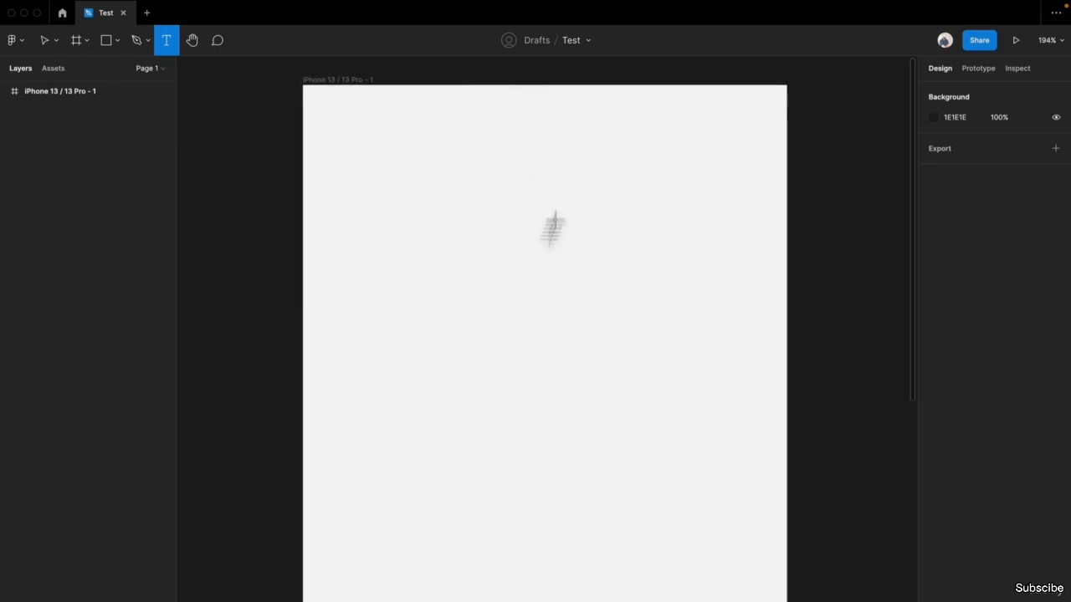
{"action": "left_click", "coordinate": [1061, 46]}
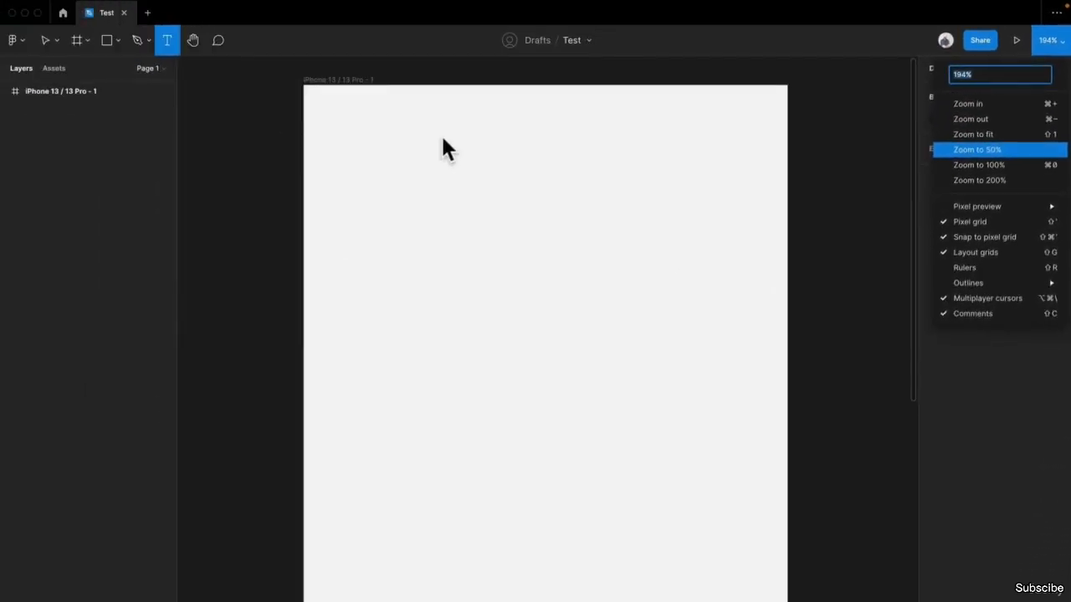
{"action": "left_click", "coordinate": [327, 73]}
{"action": "scroll", "coordinate": [425, 148], "scroll_direction": "up", "scroll_amount": 3}
{"action": "scroll", "coordinate": [425, 149], "scroll_direction": "down", "scroll_amount": 1}
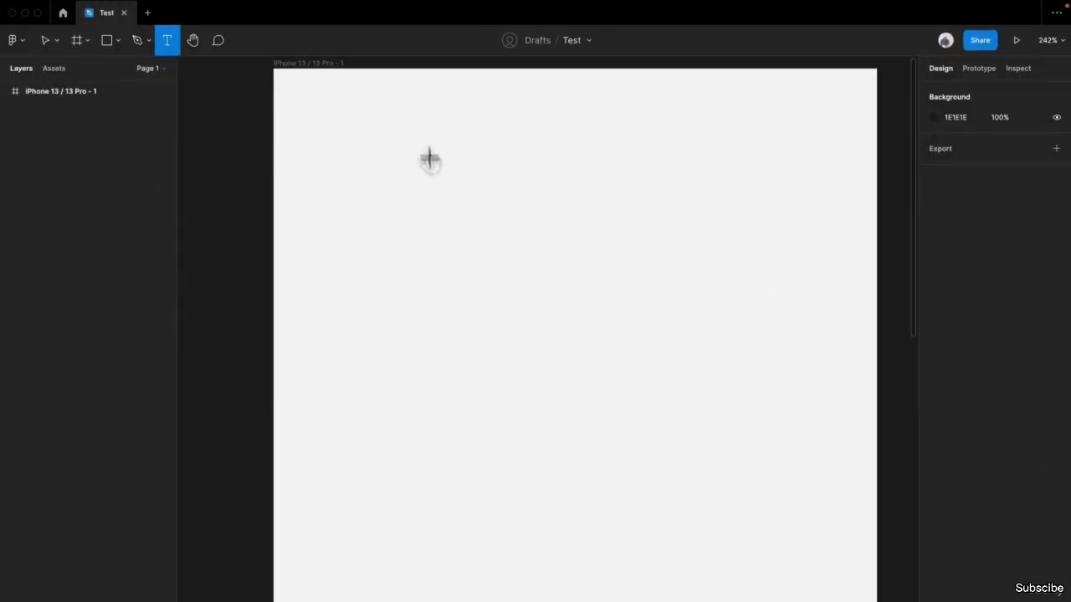
{"action": "left_click_drag", "start_coordinate": [430, 159], "coordinate": [408, 209]}
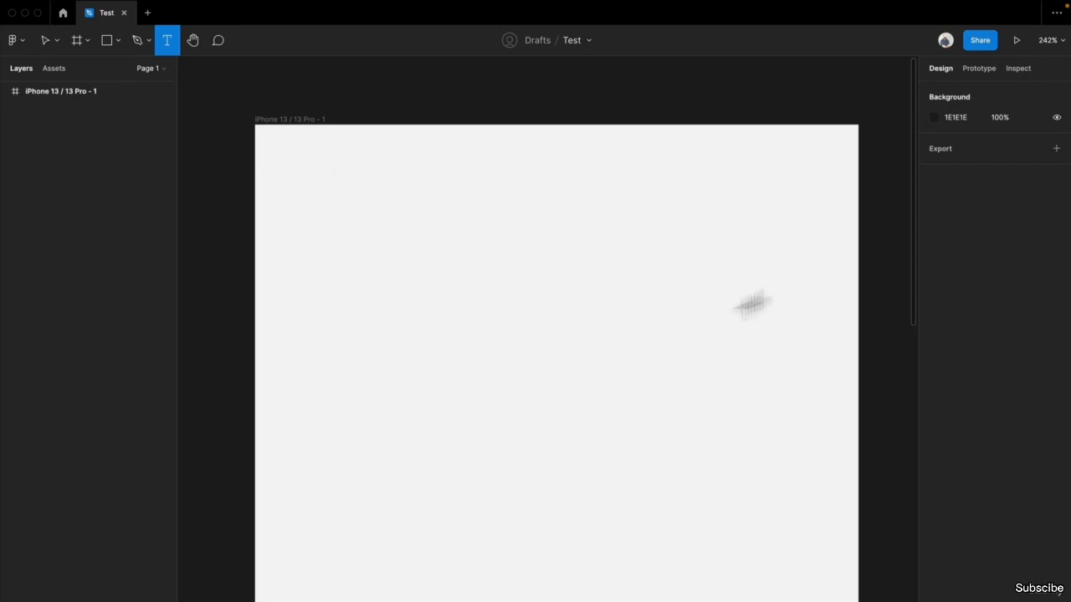
{"action": "left_click", "coordinate": [392, 238]}
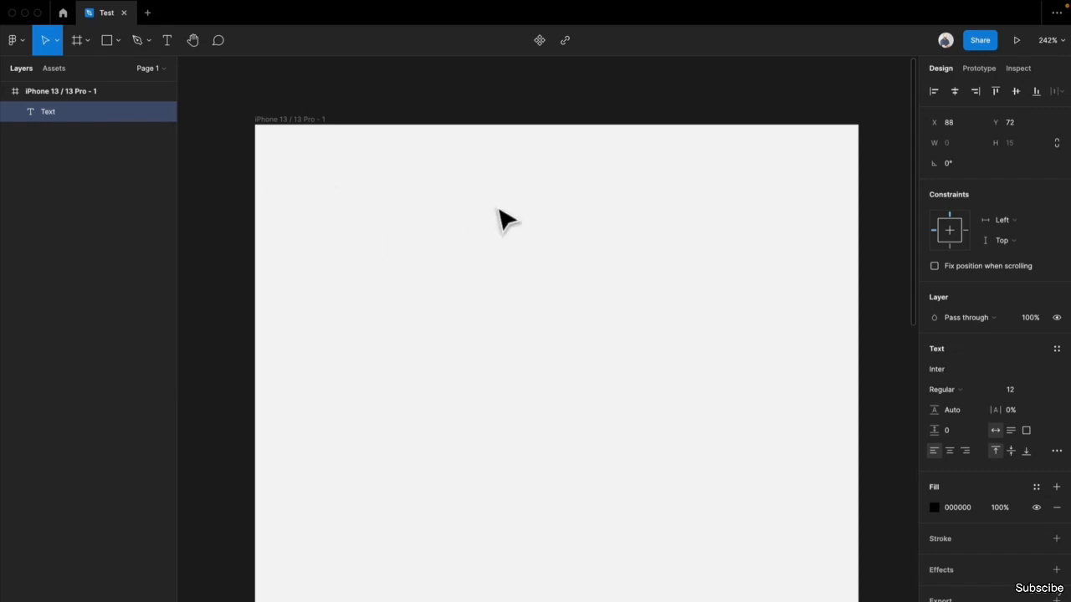
- Enter the greeting "Hello, welcome" followed by a first name and finish editing the text
{"action": "type", "text": "Hell"}
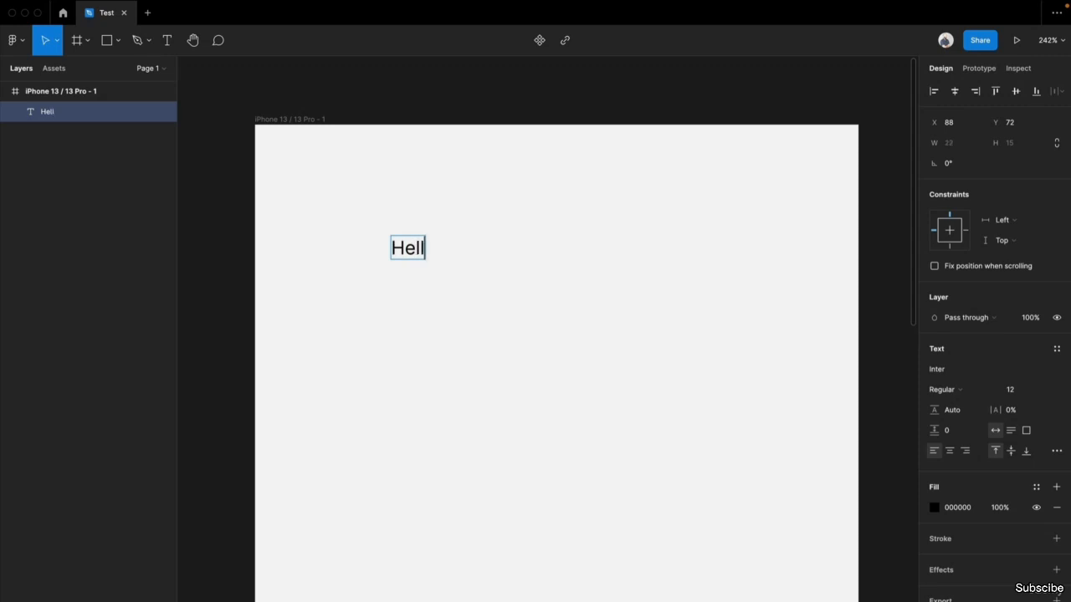
{"action": "type", "text": "o, welcom"}
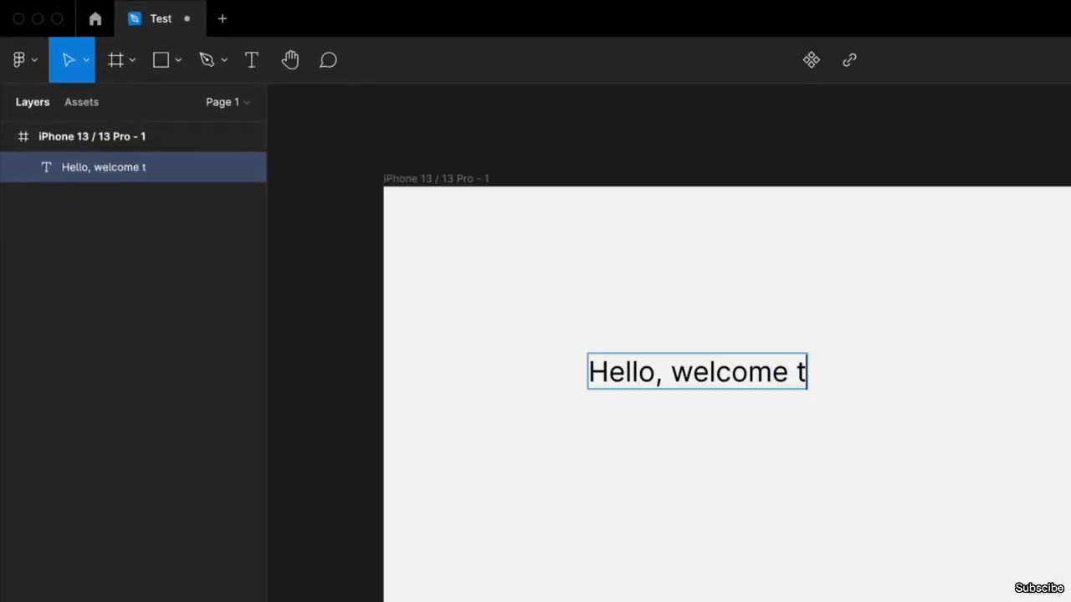
{"action": "type", "text": "e Melanie"}
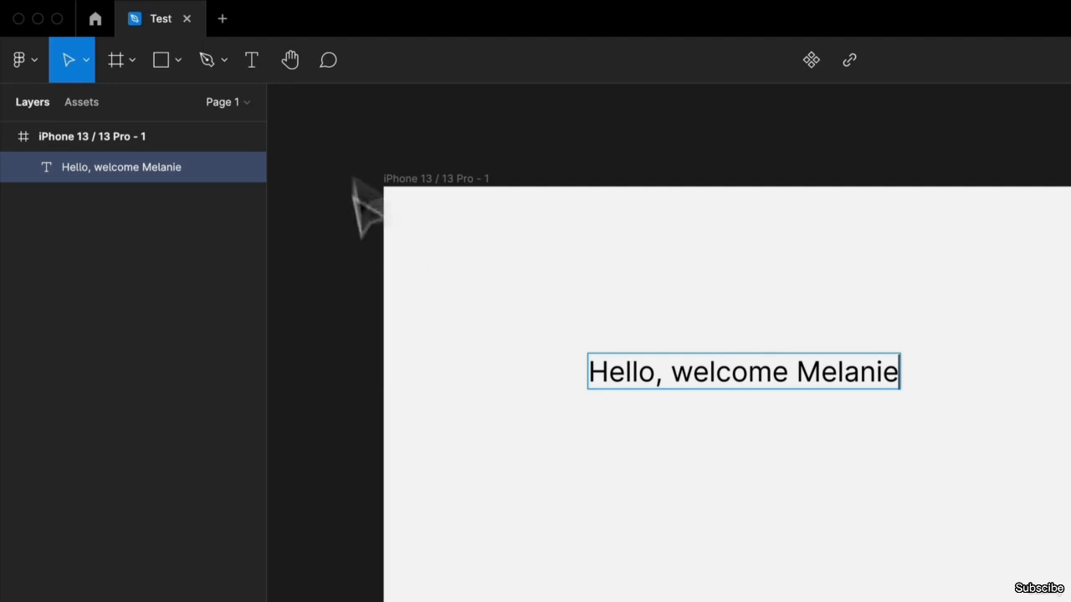
{"action": "key", "text": "Escape"}
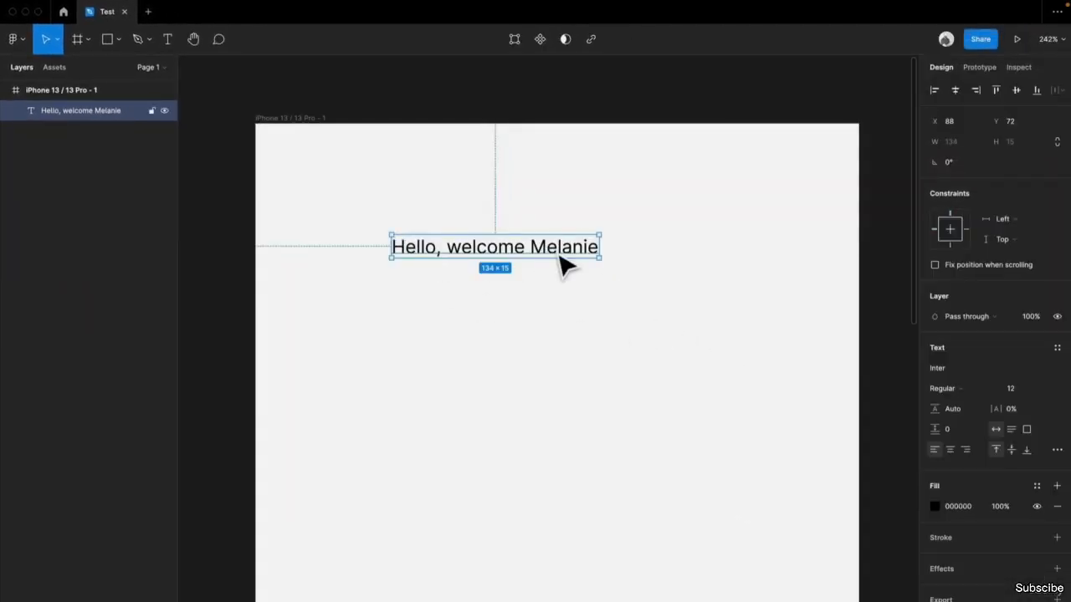
- Move the greeting text to about X 65, Y 64 and resize its box to about 186 × 46
{"action": "left_click_drag", "start_coordinate": [566, 264], "coordinate": [530, 252]}
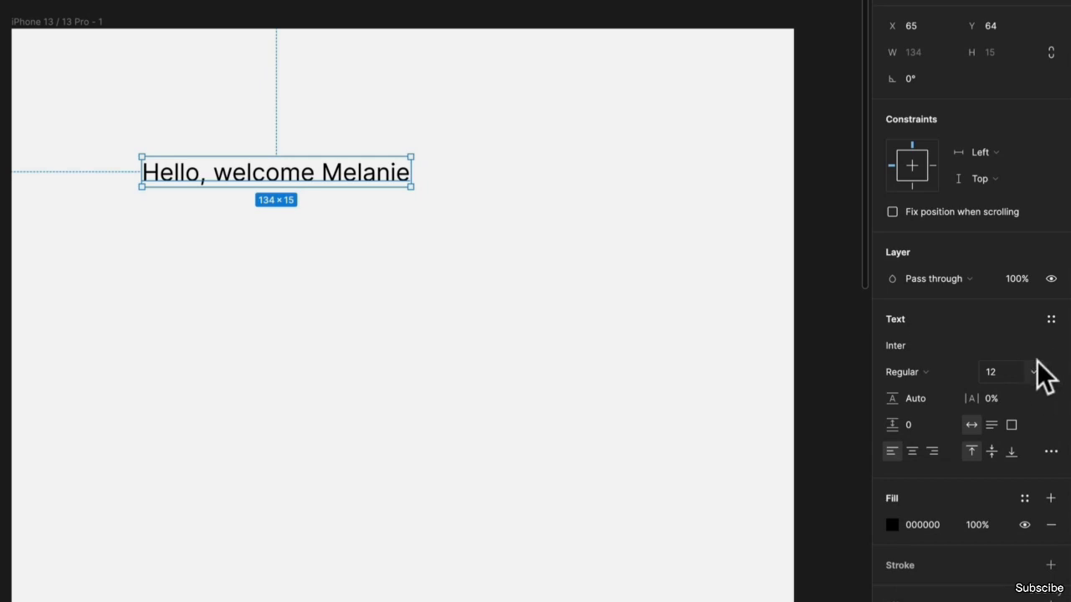
{"action": "left_click_drag", "start_coordinate": [413, 188], "coordinate": [471, 477]}
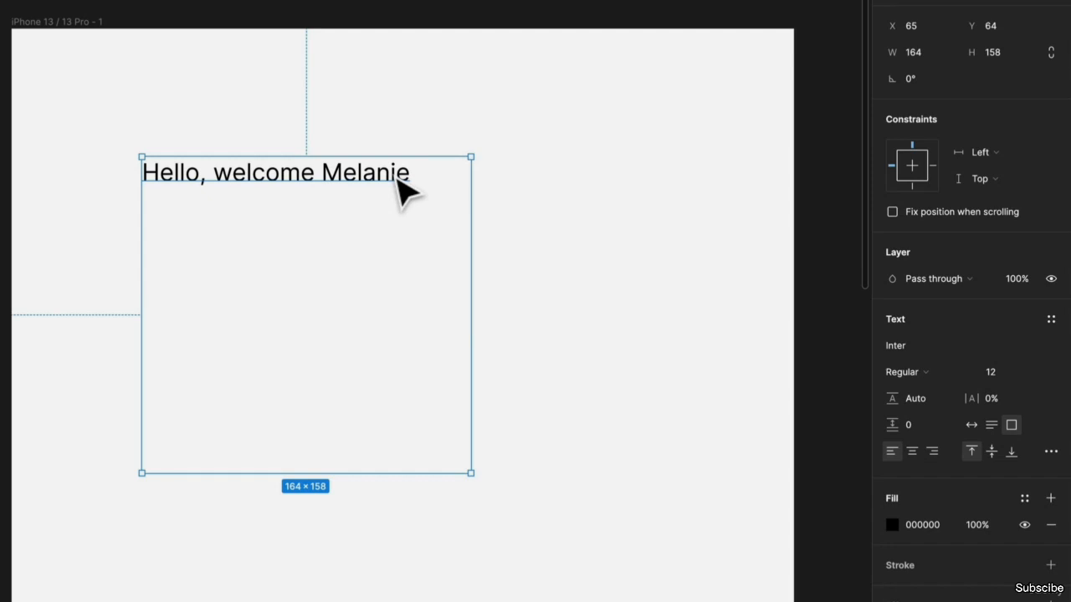
{"action": "left_click", "coordinate": [485, 342]}
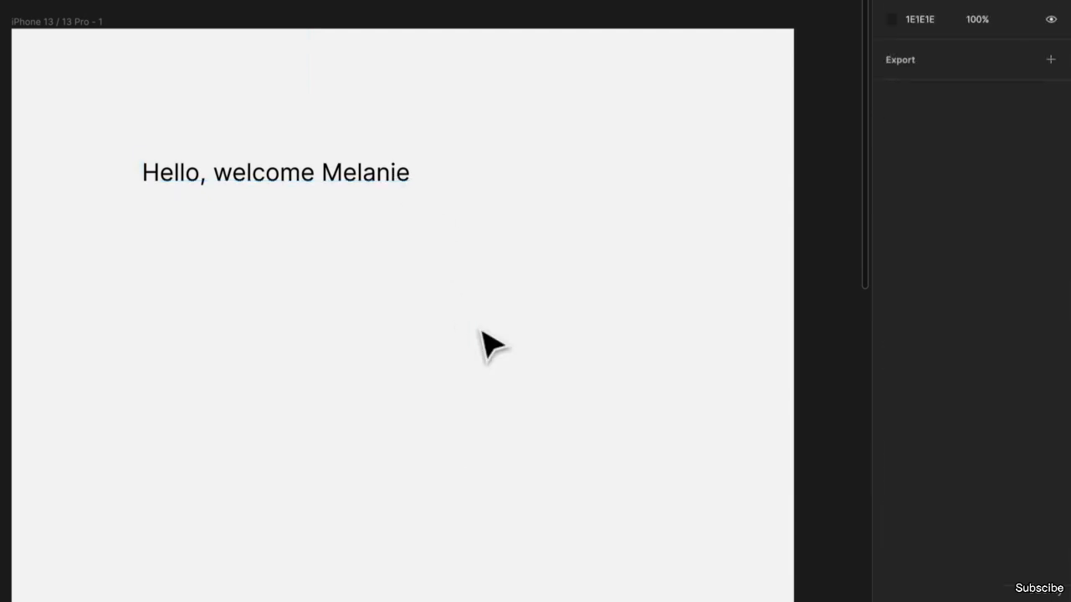
{"action": "left_click", "coordinate": [387, 193]}
{"action": "mouse_move", "coordinate": [471, 222]}
{"action": "left_click_drag", "start_coordinate": [471, 221], "coordinate": [519, 212]}
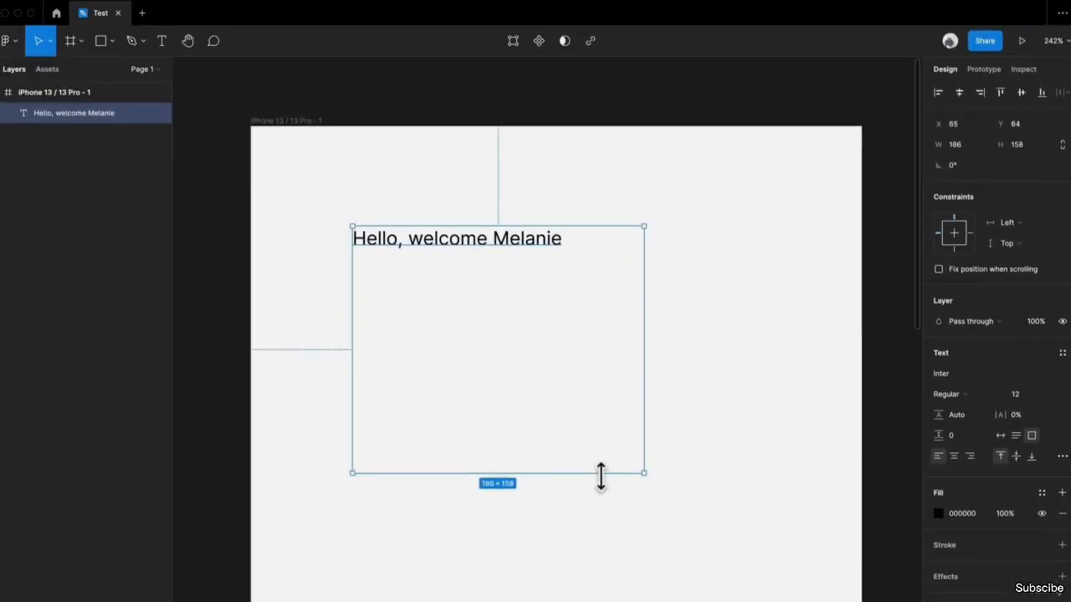
{"action": "left_click_drag", "start_coordinate": [601, 477], "coordinate": [696, 244]}
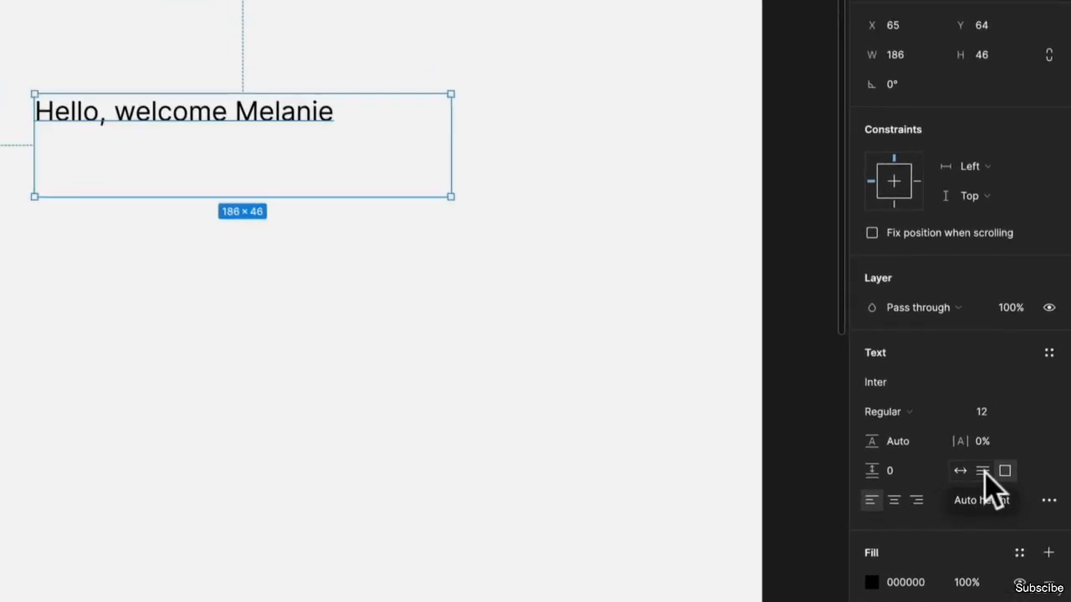
- Set the greeting's text box to Auto height and widen it to about 283
{"action": "left_click", "coordinate": [982, 471]}
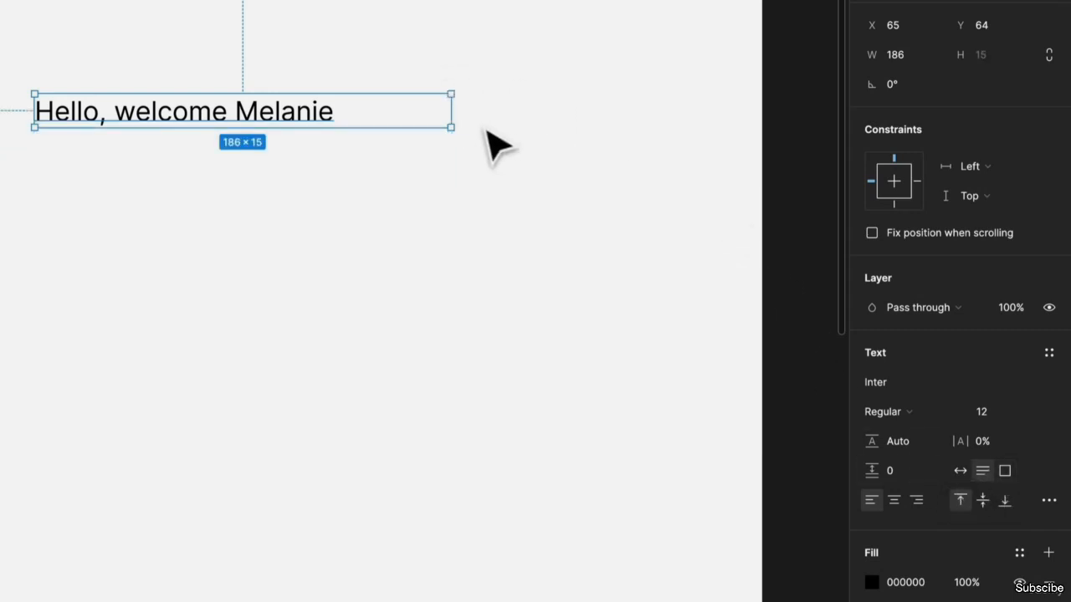
{"action": "left_click_drag", "start_coordinate": [452, 115], "coordinate": [688, 118]}
- Append filler characters such as "sdsd" to the greeting and continue them over several new lines
{"action": "left_click", "coordinate": [399, 110]}
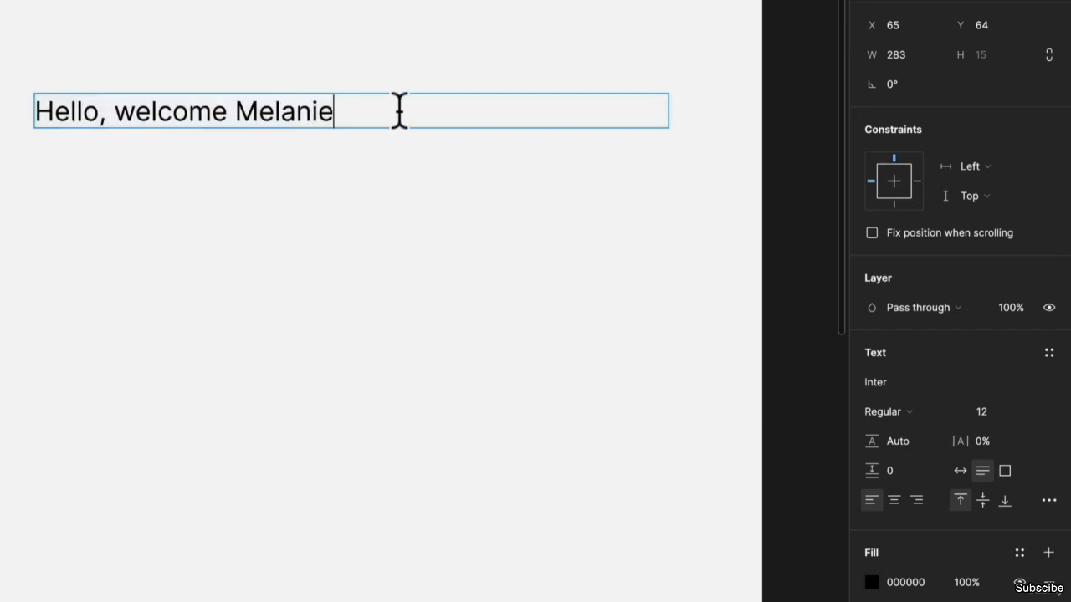
{"action": "type", "text": "sdsd"}
{"action": "key", "text": "Return"}
{"action": "type", "text": "sdsdsd"}
{"action": "key", "text": "Return"}
{"action": "key", "text": "Return"}
{"action": "type", "text": "s"}
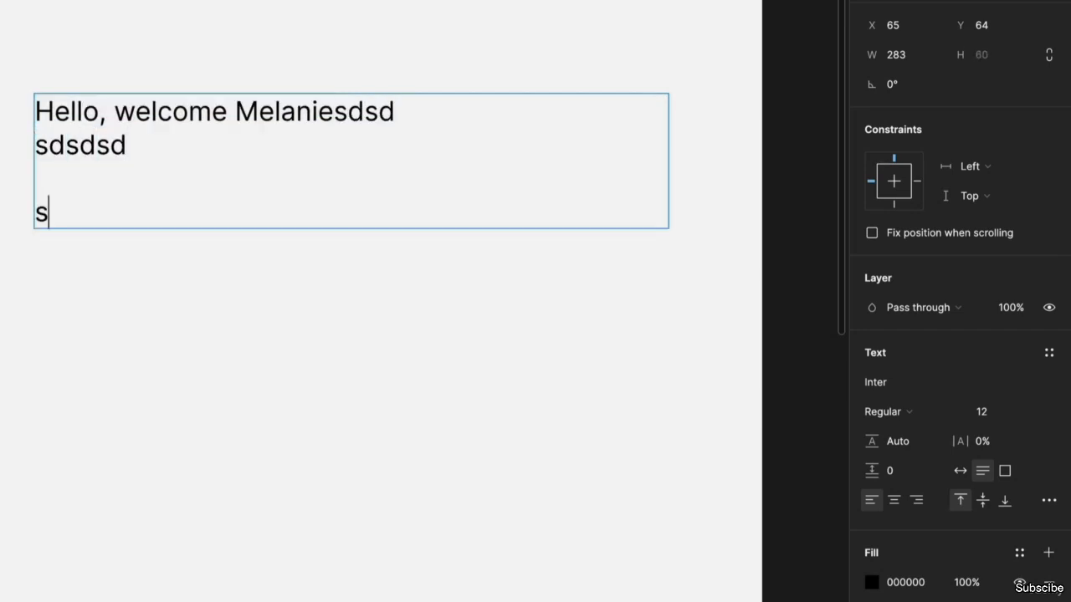
{"action": "type", "text": "dsdsdsdsdsd"}
{"action": "key", "text": "Return"}
{"action": "key", "text": "Return"}
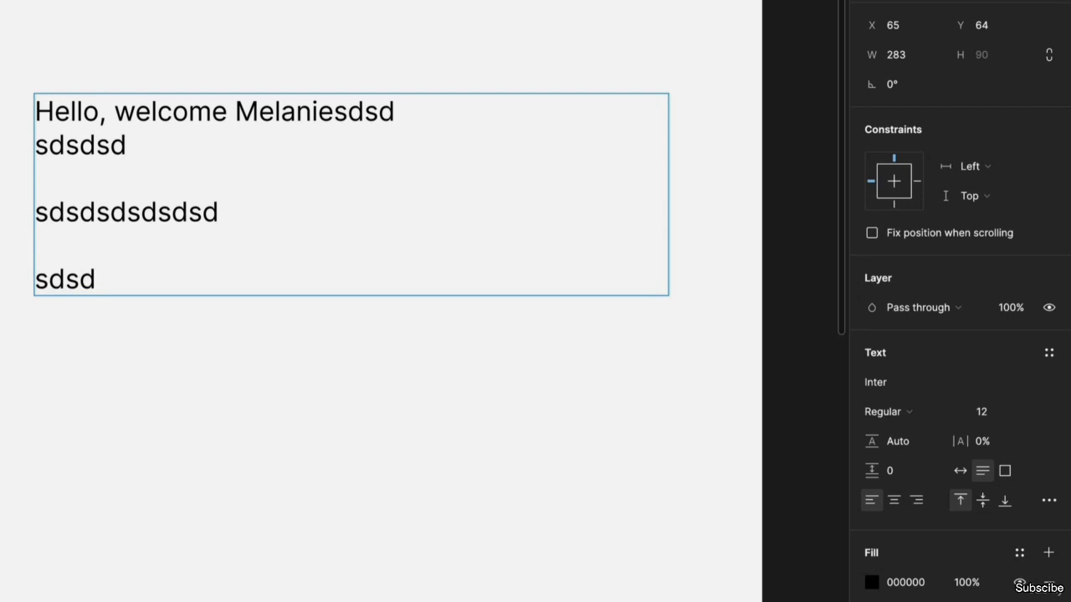
- Delete all the filler characters and lines after the greeting and finish editing the text
{"action": "key", "text": "ctrl+a"}
{"action": "left_click", "coordinate": [351, 212]}
{"action": "left_click_drag", "start_coordinate": [272, 268], "coordinate": [337, 111]}
{"action": "key", "text": "BackSpace"}
{"action": "key", "text": "Escape"}
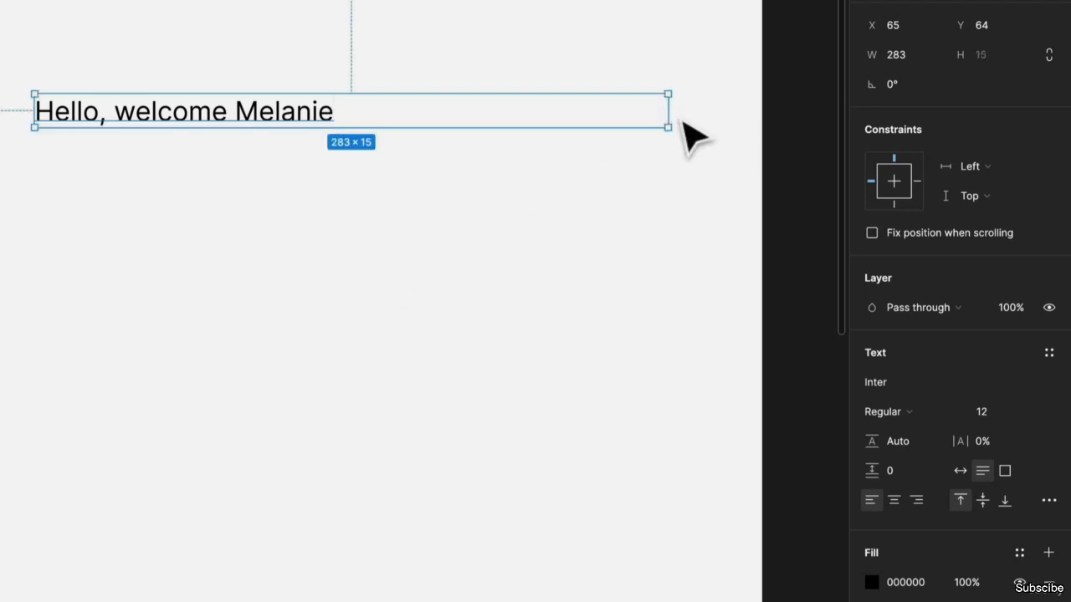
- Try resizing the greeting's text box to about 231 × 26 and undo the resize
{"action": "left_click_drag", "start_coordinate": [667, 125], "coordinate": [553, 151]}
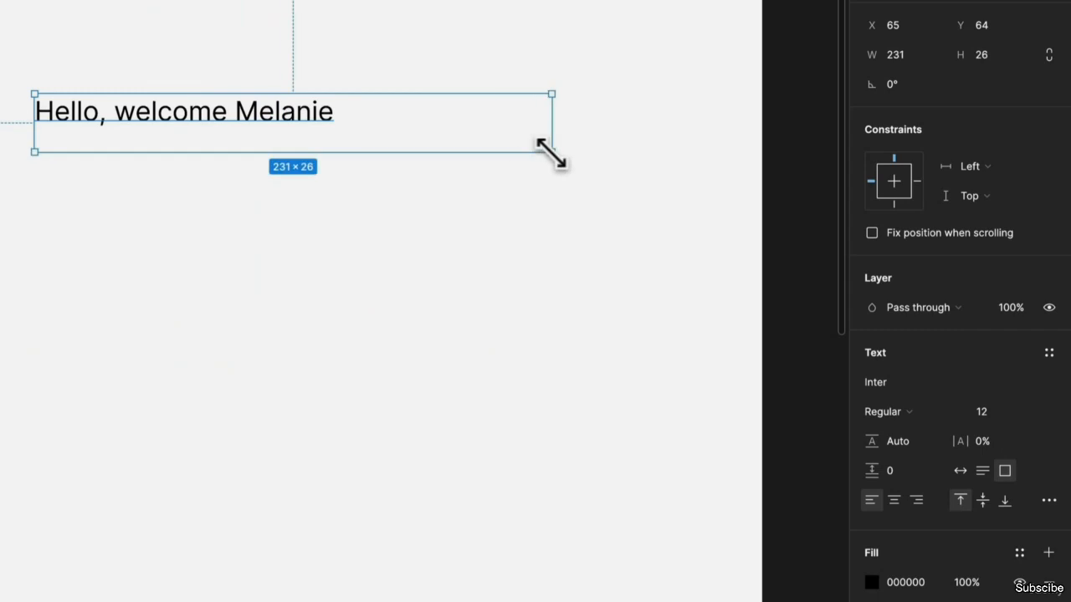
{"action": "key", "text": "ctrl+z"}
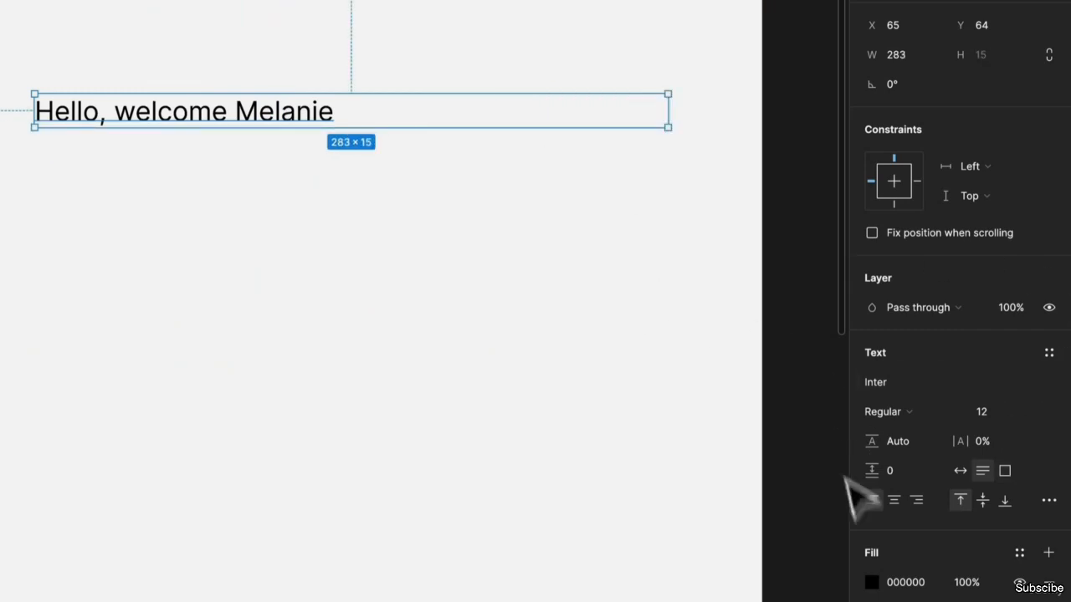
- Set the greeting's text box to Auto width and move it to about X 25, Y 29 in the frame
{"action": "left_click", "coordinate": [960, 471]}
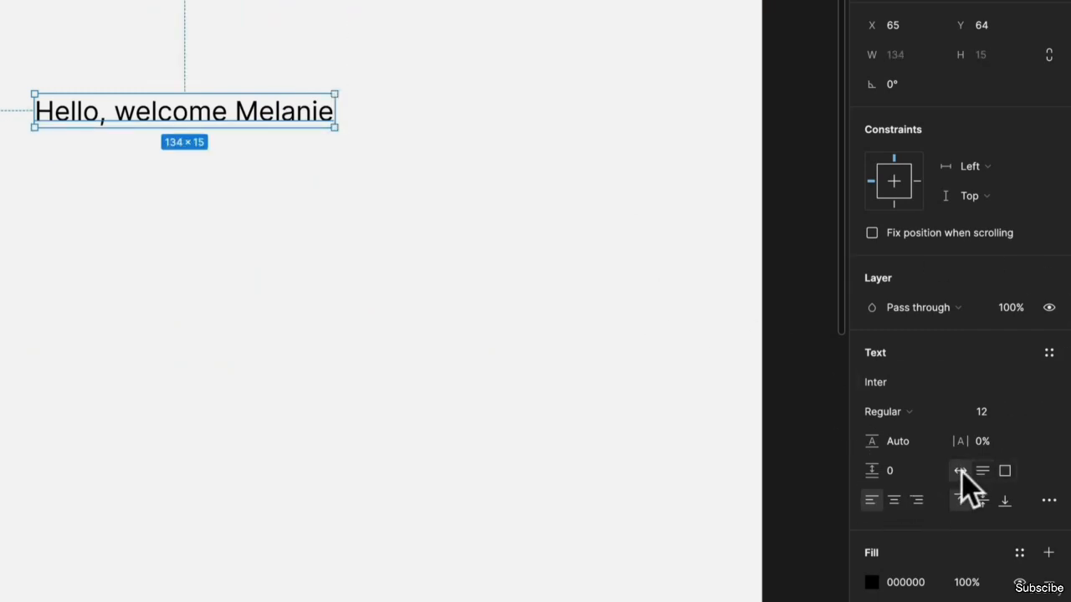
{"action": "left_click_drag", "start_coordinate": [246, 111], "coordinate": [165, 41]}
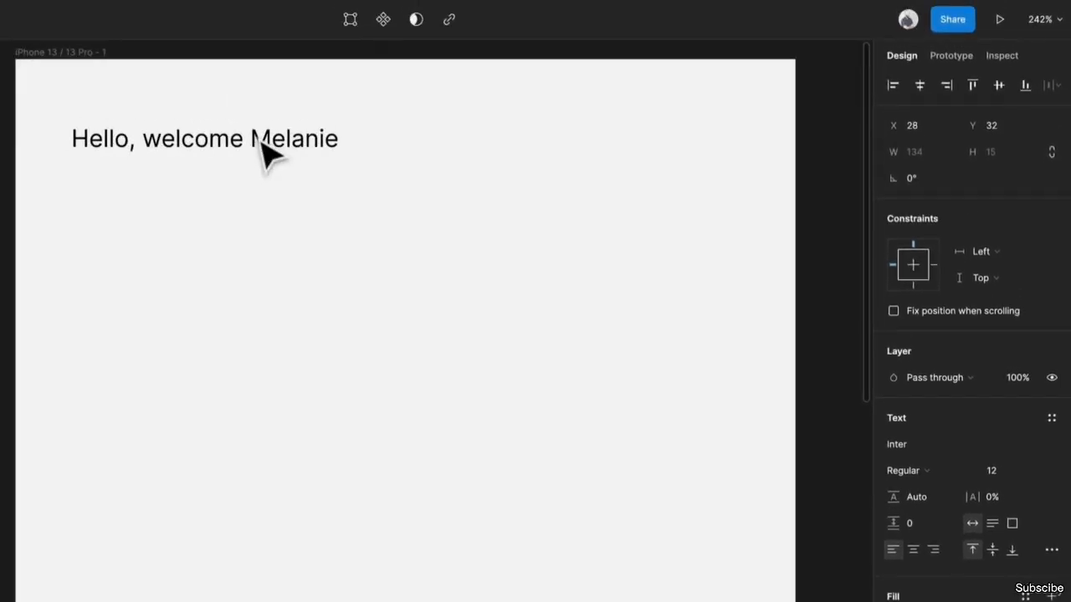
{"action": "left_click_drag", "start_coordinate": [262, 142], "coordinate": [254, 134]}
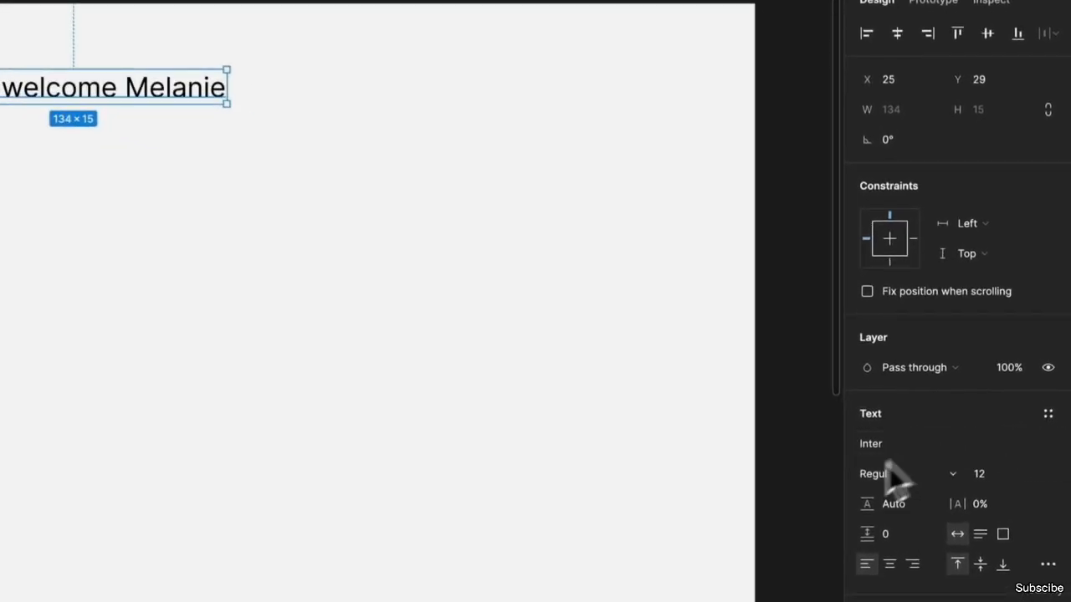
- Try the Bold weight on the greeting text and settle on Semi Bold
{"action": "left_click", "coordinate": [897, 477]}
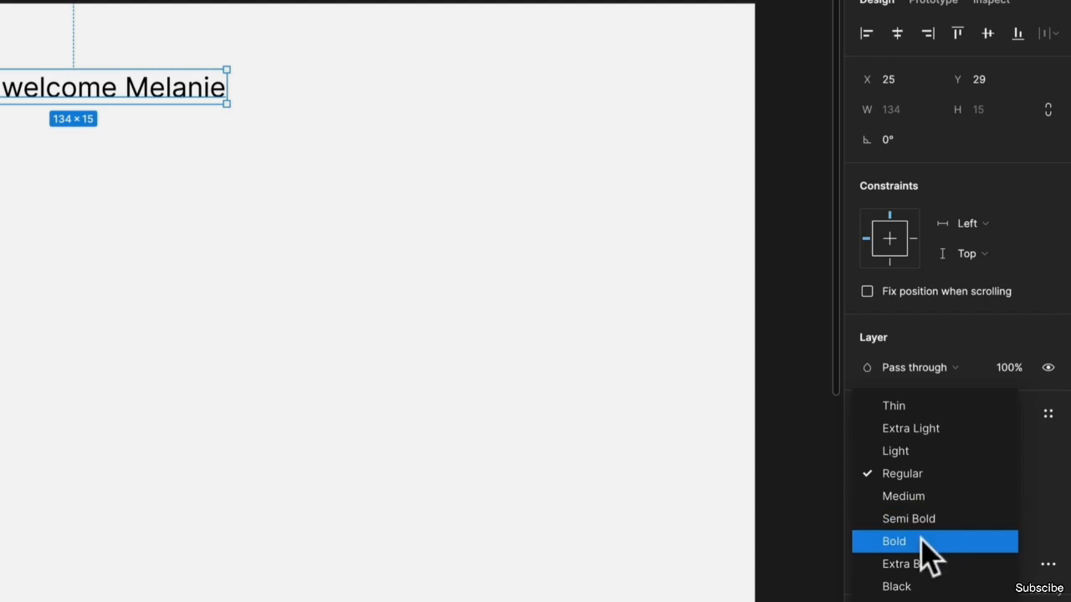
{"action": "left_click", "coordinate": [927, 546]}
{"action": "left_click", "coordinate": [914, 479]}
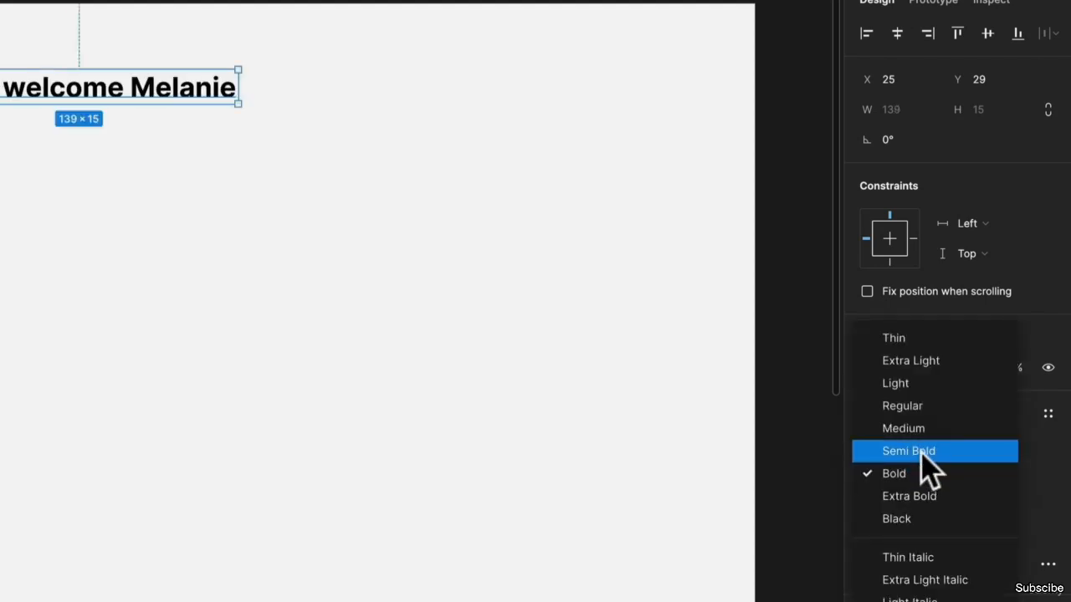
{"action": "left_click", "coordinate": [921, 454]}
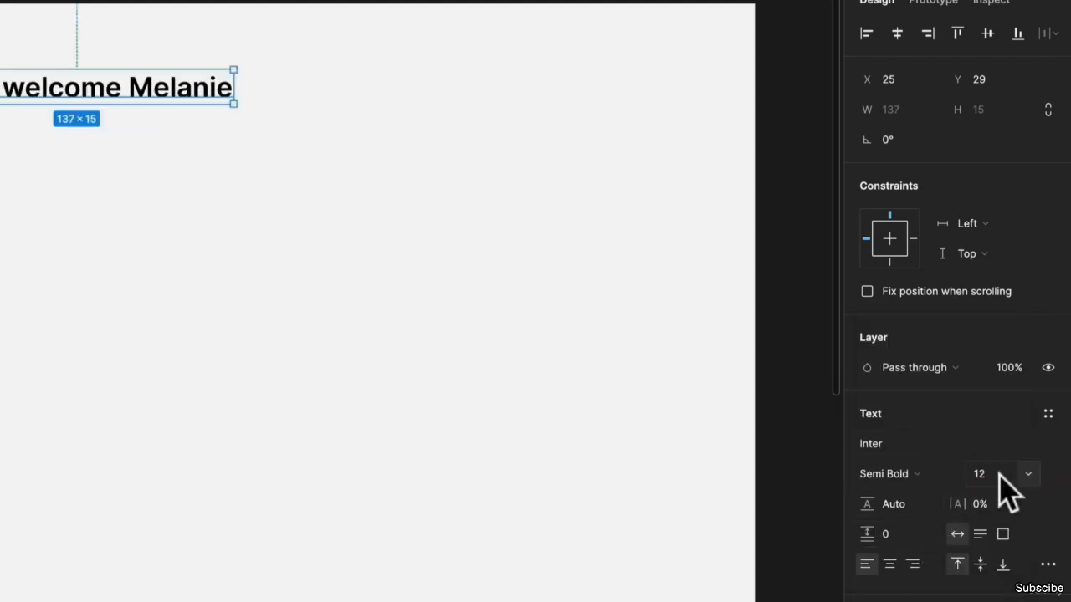
- Try a font size of 48 on the greeting text and reduce it to 24
{"action": "left_click", "coordinate": [1024, 474]}
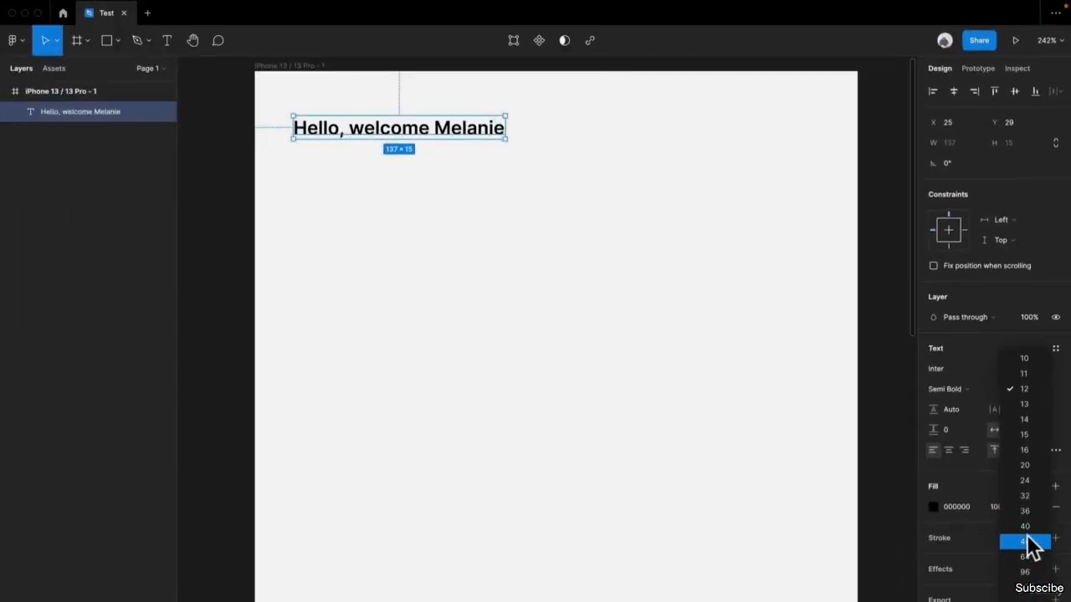
{"action": "left_click", "coordinate": [1018, 599]}
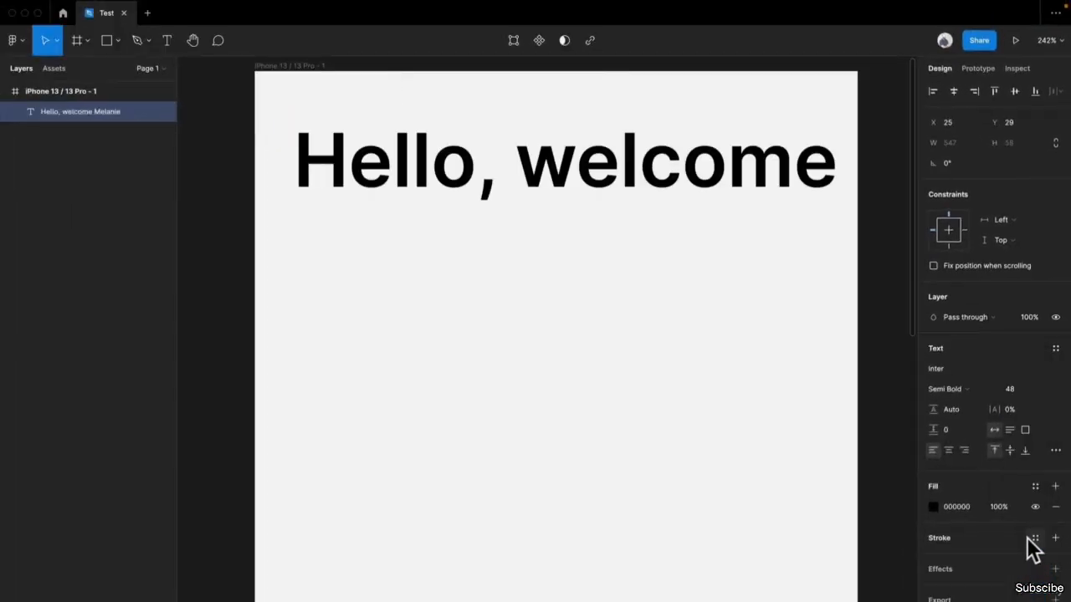
{"action": "left_click", "coordinate": [1037, 389]}
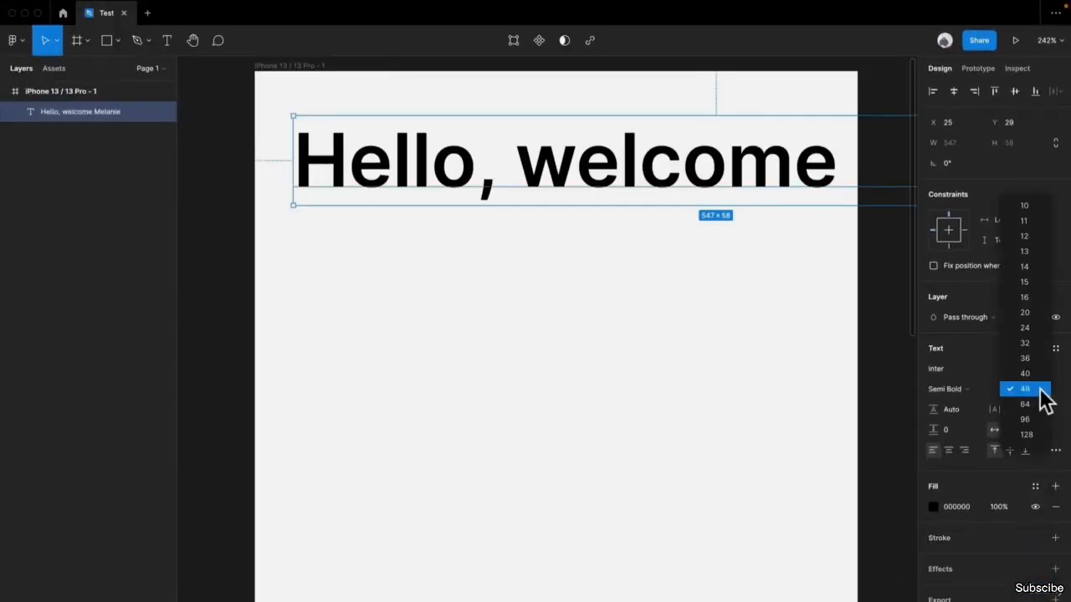
{"action": "left_click", "coordinate": [1034, 329]}
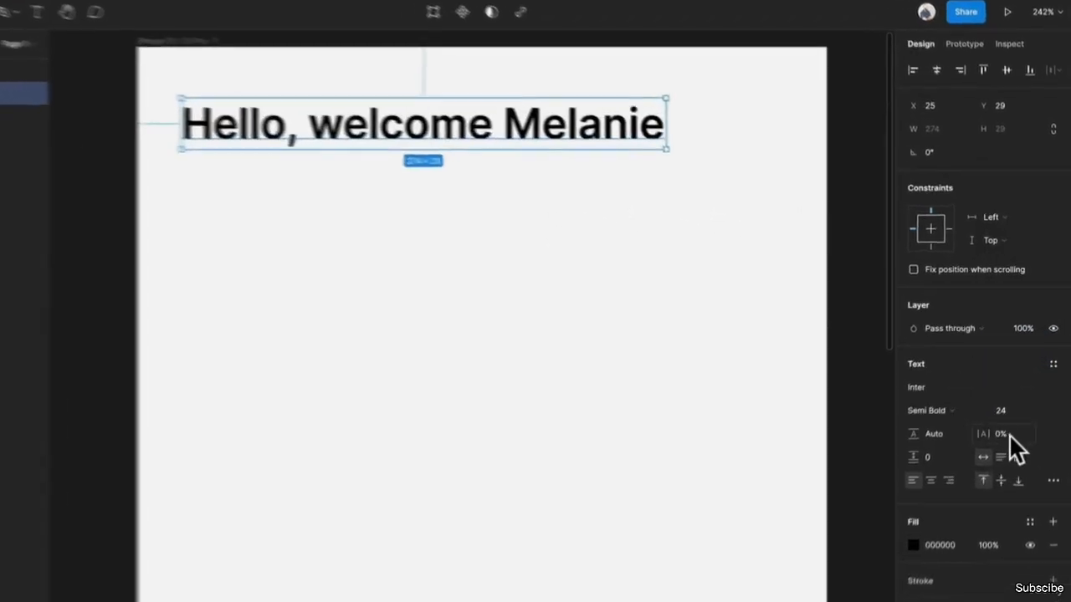
- Set the greeting text's letter spacing to 4%
{"action": "left_click", "coordinate": [1012, 410]}
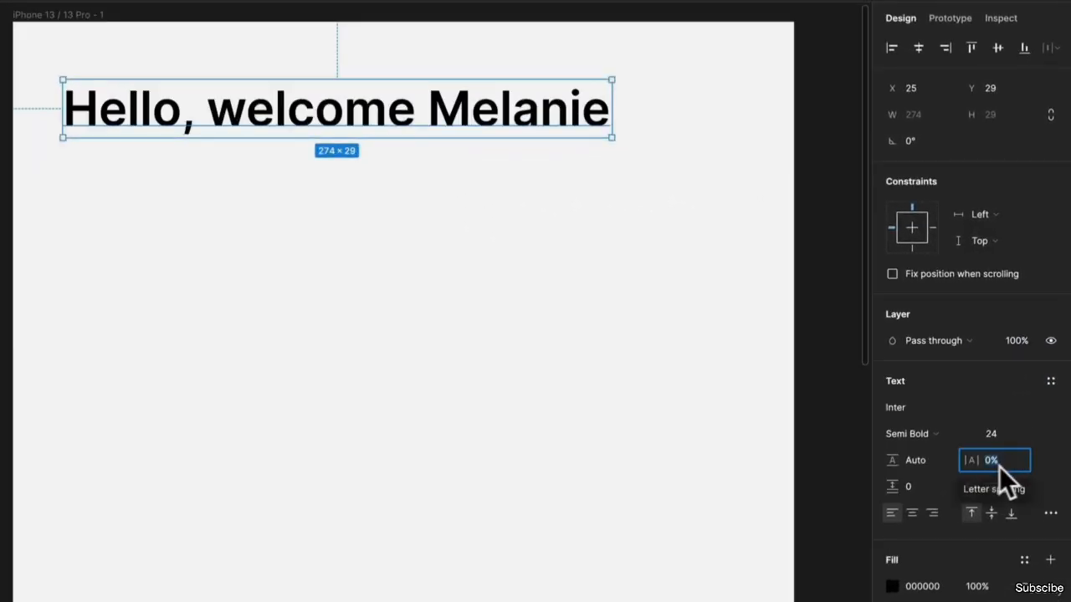
{"action": "type", "text": "4"}
{"action": "key", "text": "Return"}
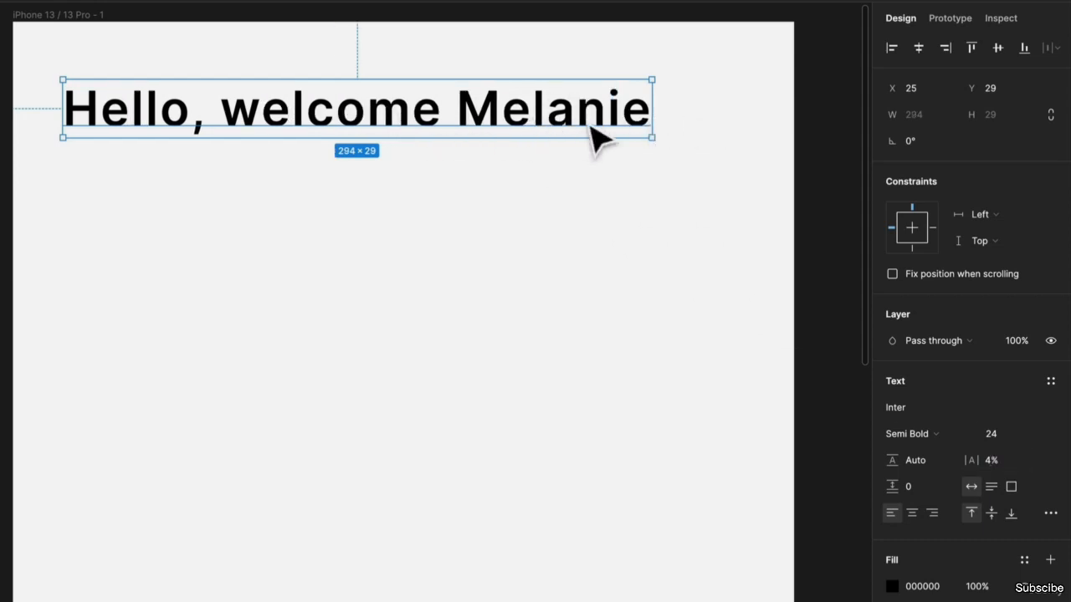
- Undo the greeting's letter spacing change and set its line height to 115%
{"action": "key", "text": "ctrl+z"}
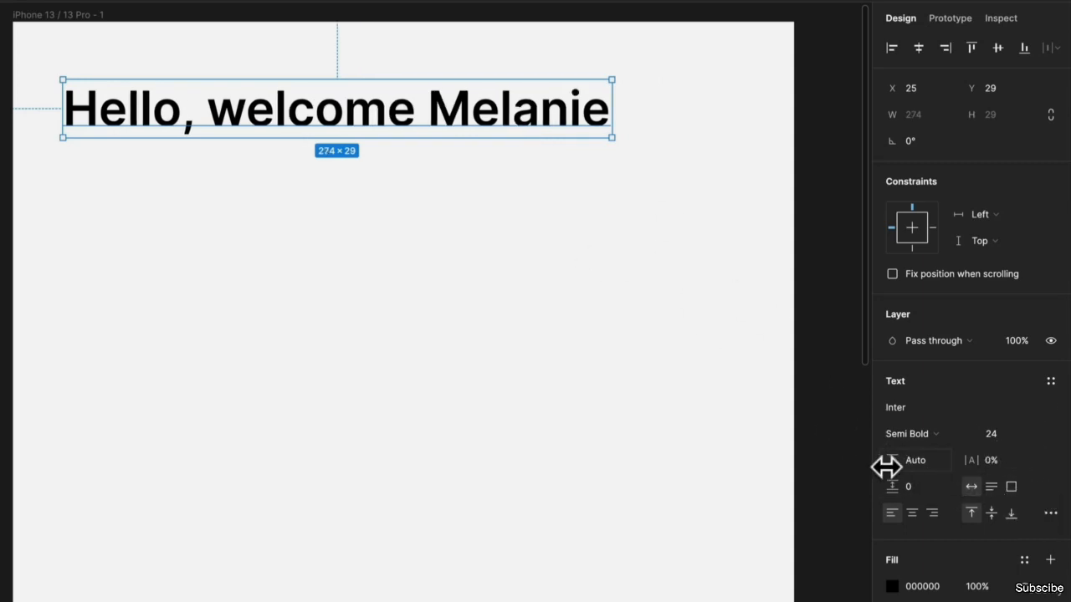
{"action": "left_click", "coordinate": [921, 464]}
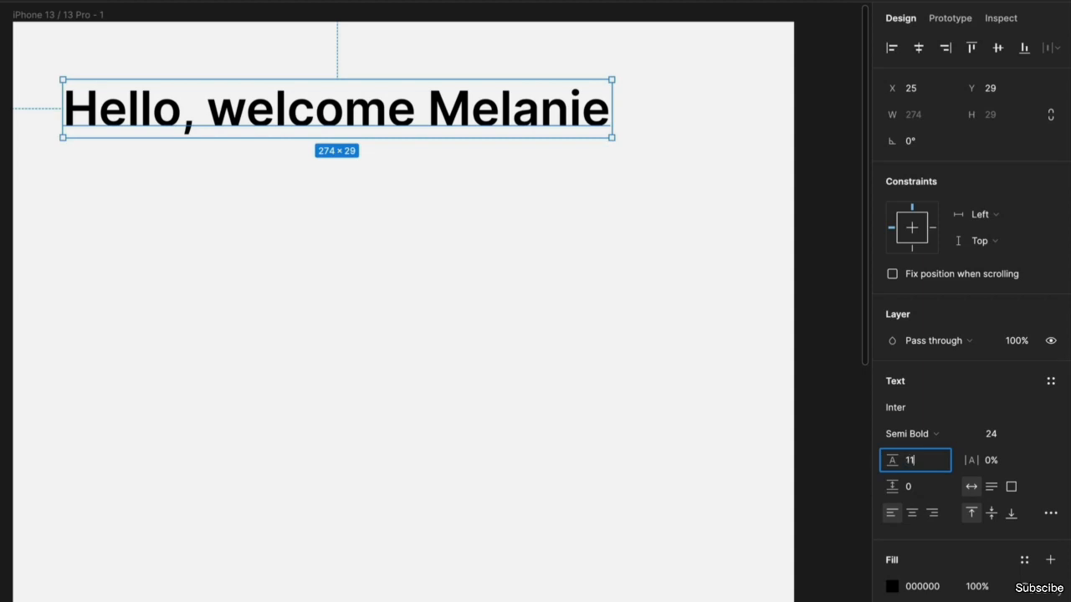
{"action": "key", "text": "Return"}
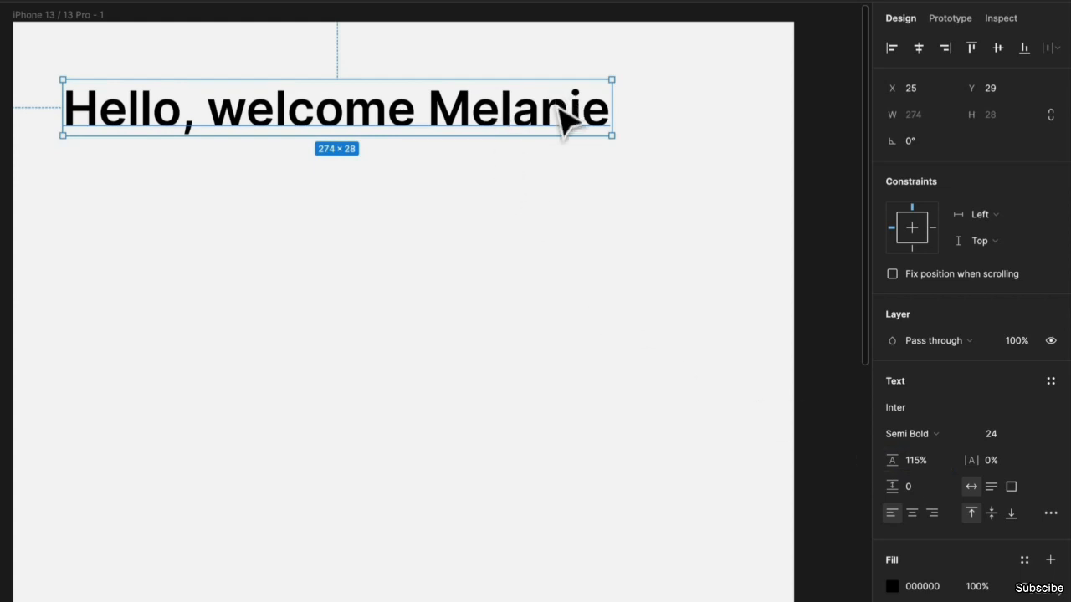
- Duplicate the greeting text directly below the original at about Y 76 and select the copy
{"action": "left_click_drag", "start_coordinate": [569, 121], "coordinate": [586, 215]}
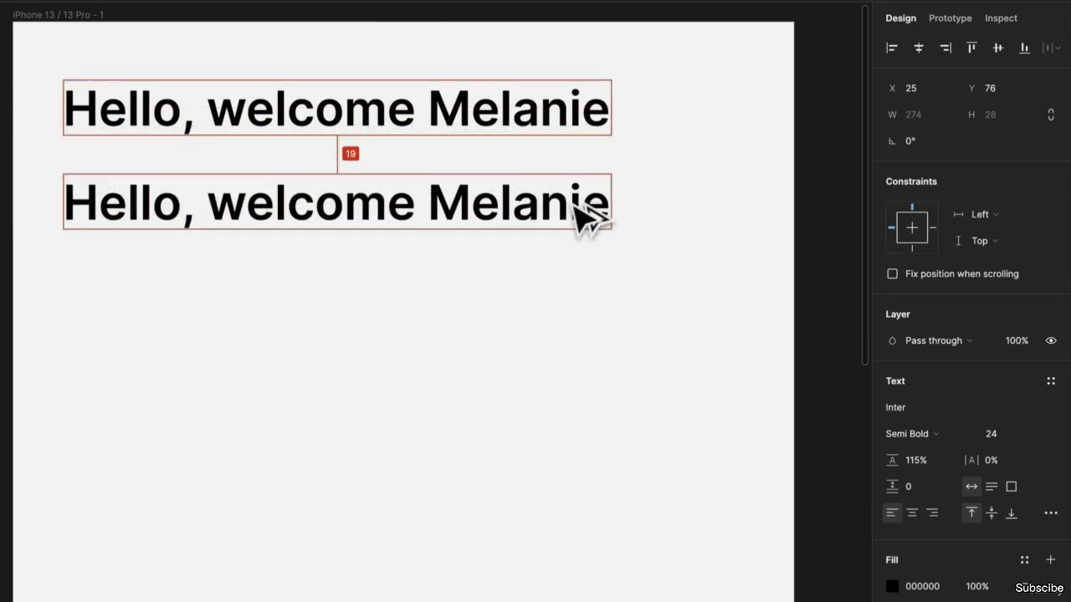
{"action": "left_click", "coordinate": [628, 179]}
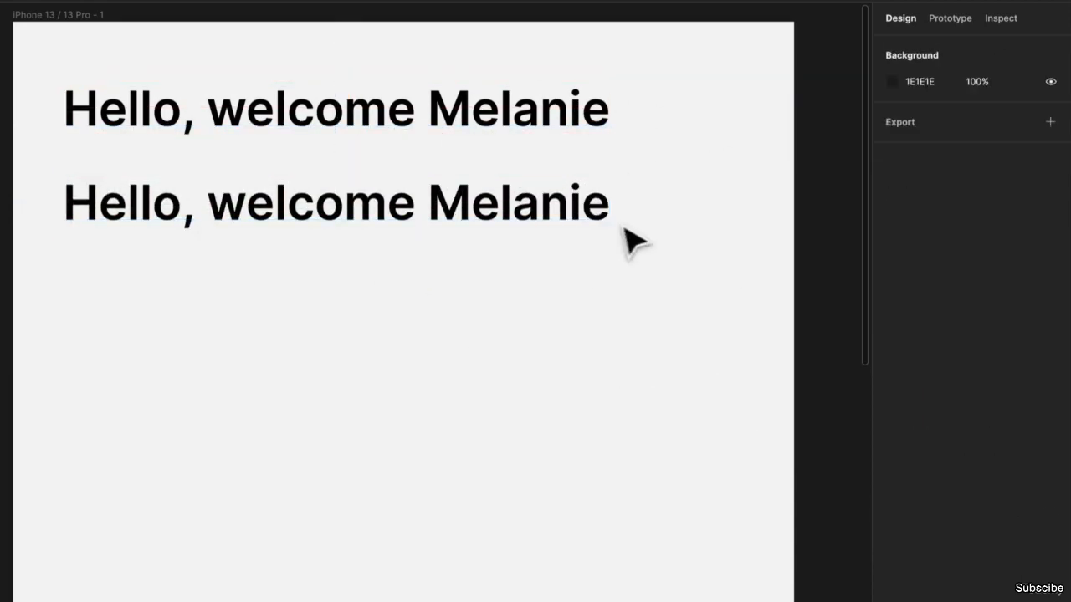
{"action": "left_click", "coordinate": [519, 217]}
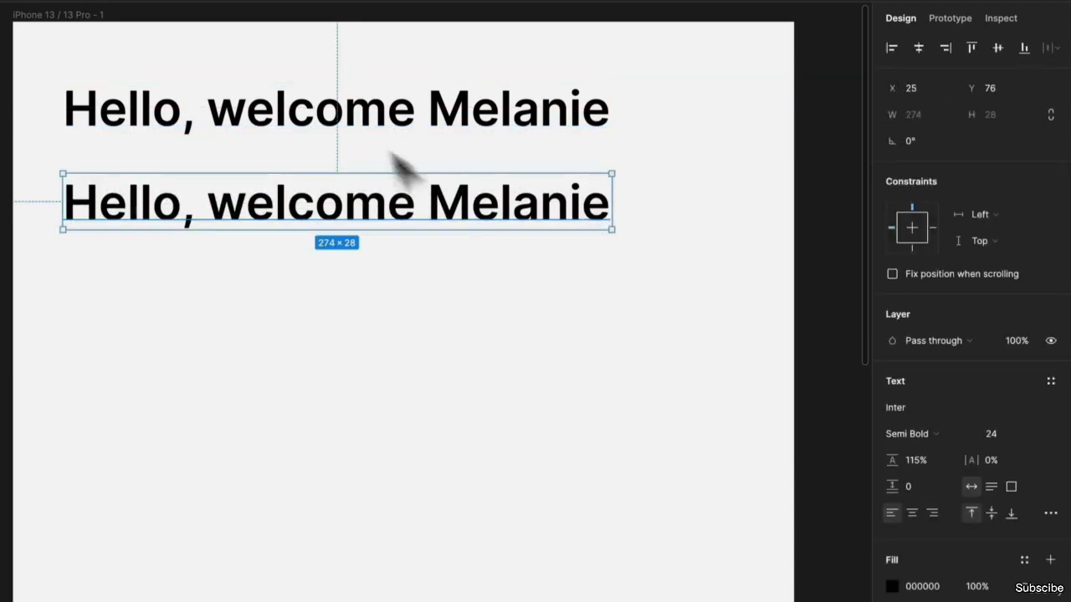
- Replace the copied greeting's text with 4 sentences generated by the Lorem ipsum plugin
{"action": "double_click", "coordinate": [441, 221]}
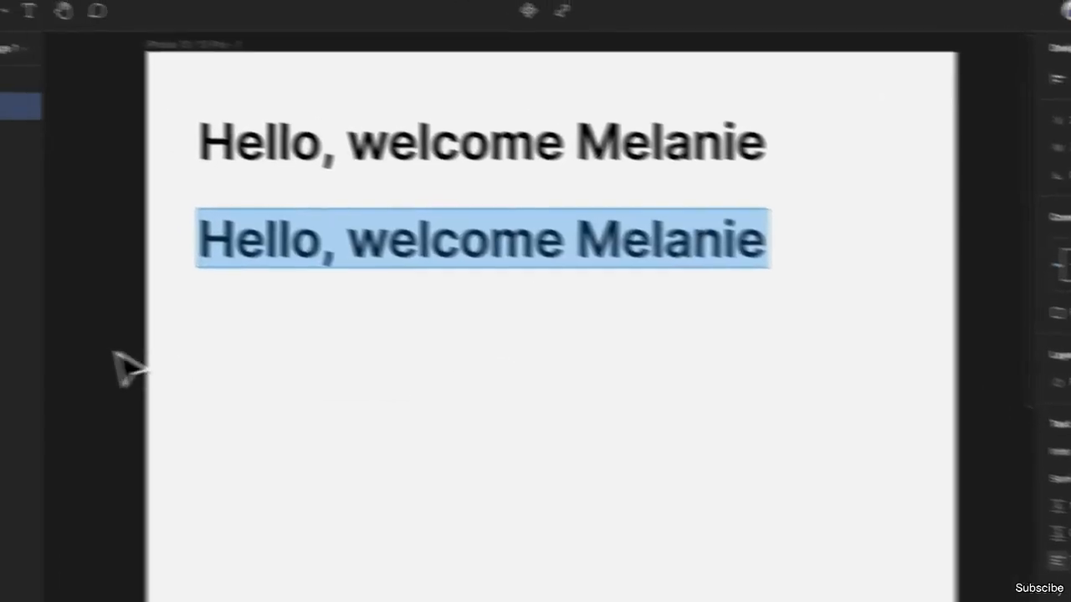
{"action": "key", "text": "Escape"}
{"action": "right_click", "coordinate": [287, 251]}
{"action": "mouse_move", "coordinate": [371, 406]}
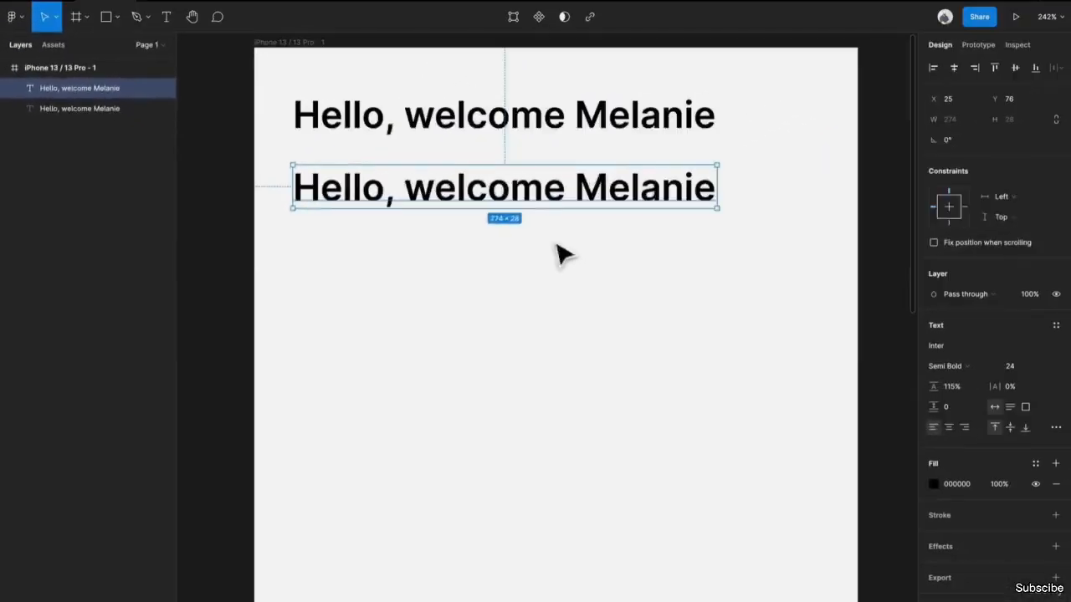
{"action": "left_click_drag", "start_coordinate": [749, 479], "coordinate": [732, 481]}
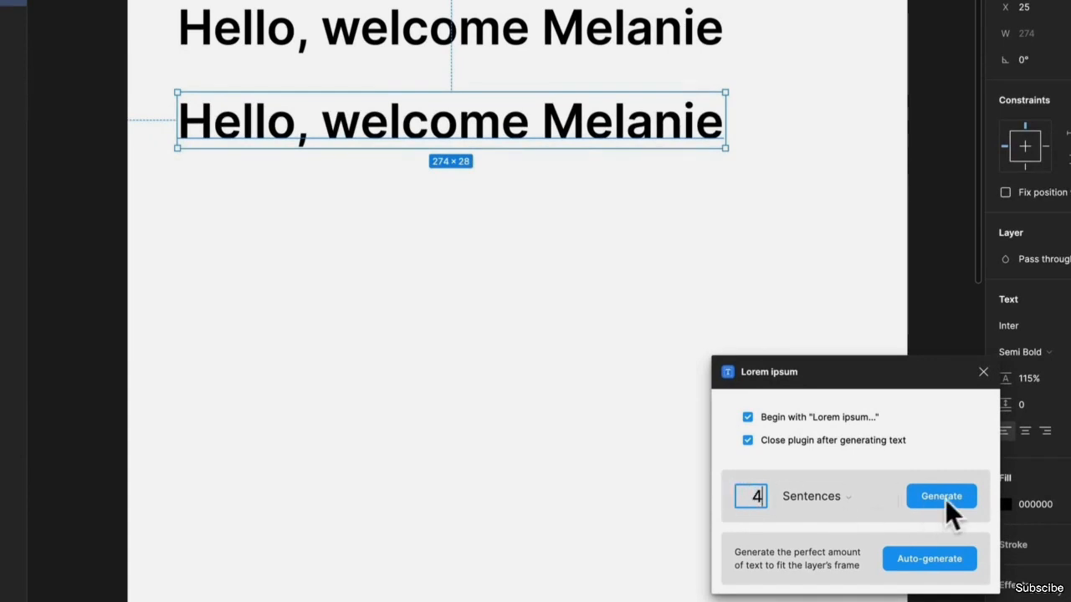
{"action": "type", "text": "4"}
{"action": "left_click", "coordinate": [944, 497]}
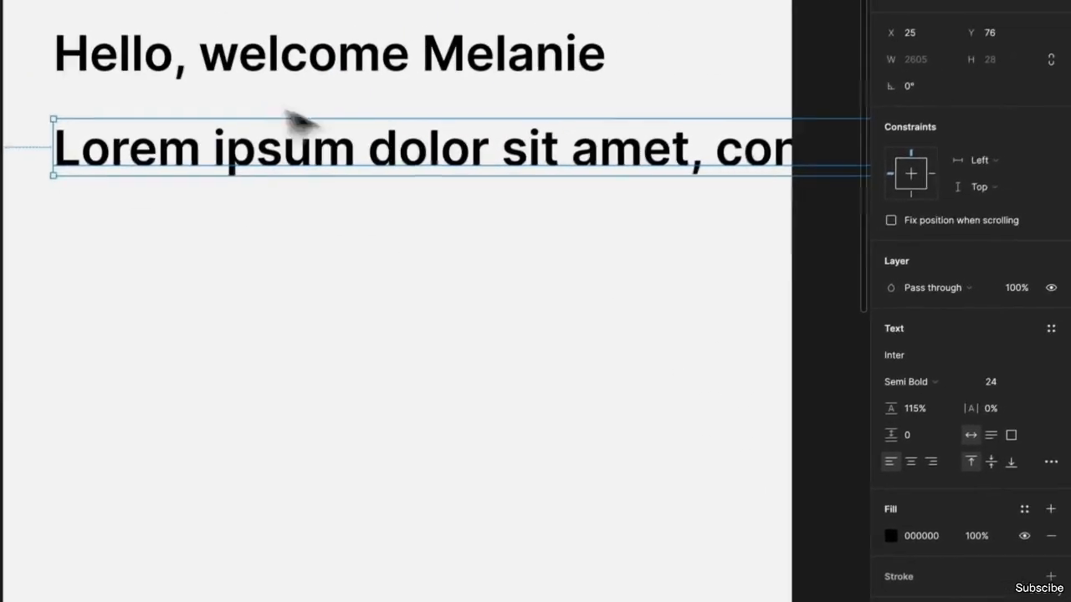
- Set the font size of the Lorem ipsum text to 14
{"action": "left_click", "coordinate": [1034, 382]}
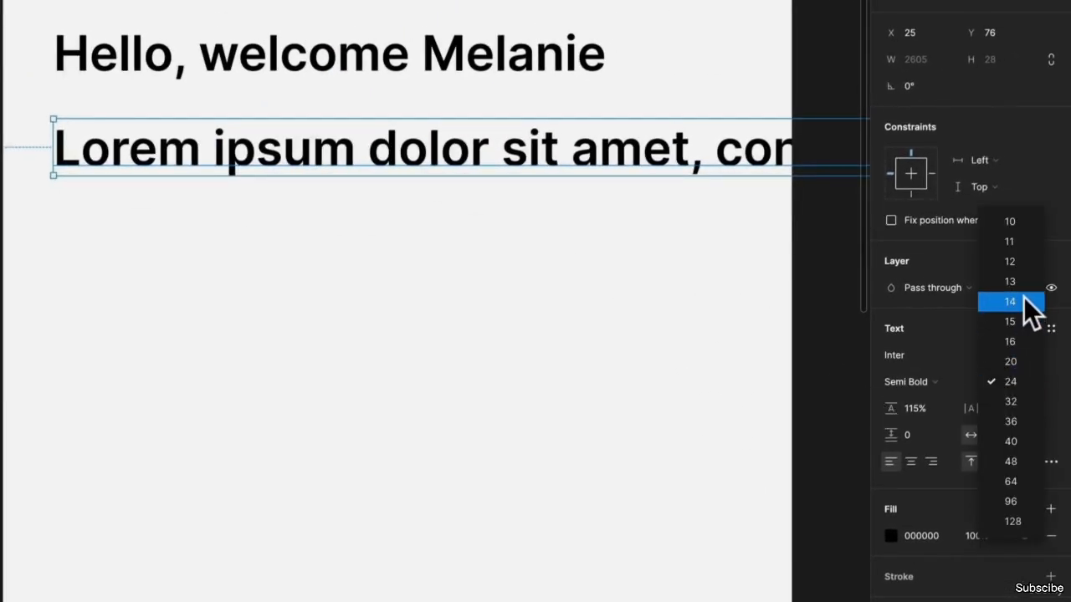
{"action": "left_click", "coordinate": [1009, 301]}
{"action": "scroll", "coordinate": [602, 210], "scroll_direction": "down", "scroll_amount": 4}
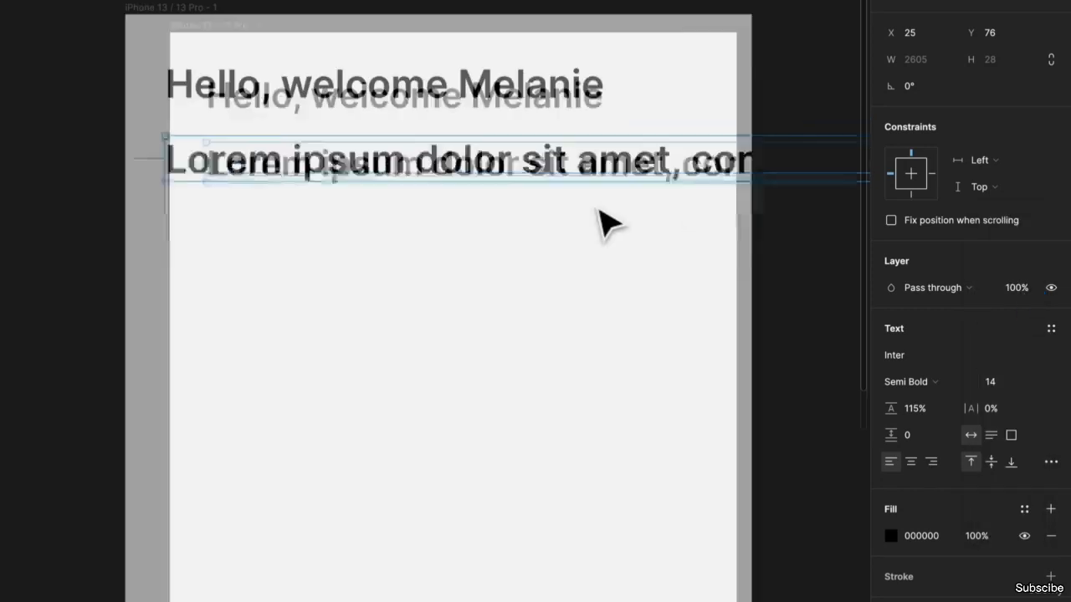
{"action": "left_click_drag", "start_coordinate": [715, 307], "coordinate": [498, 293]}
{"action": "left_click", "coordinate": [469, 200]}
{"action": "left_click", "coordinate": [454, 165]}
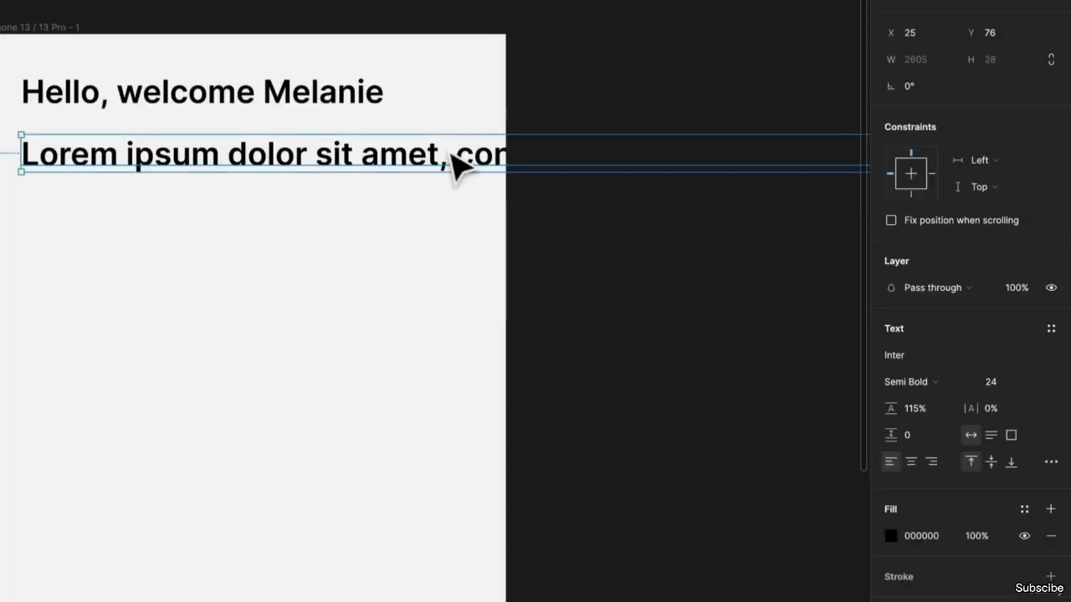
{"action": "left_click", "coordinate": [1027, 385]}
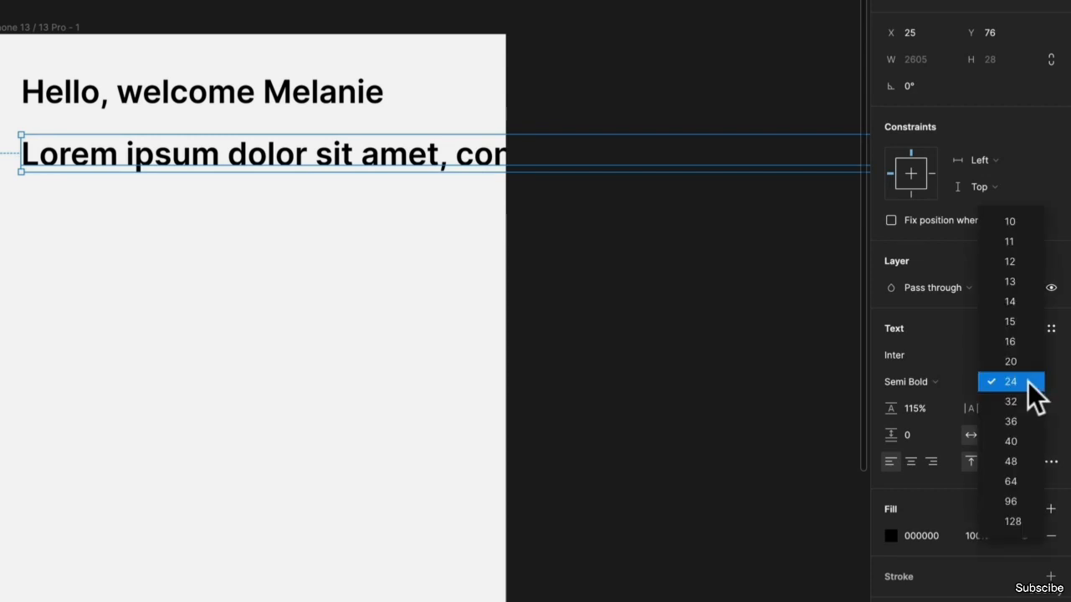
{"action": "left_click", "coordinate": [1031, 306]}
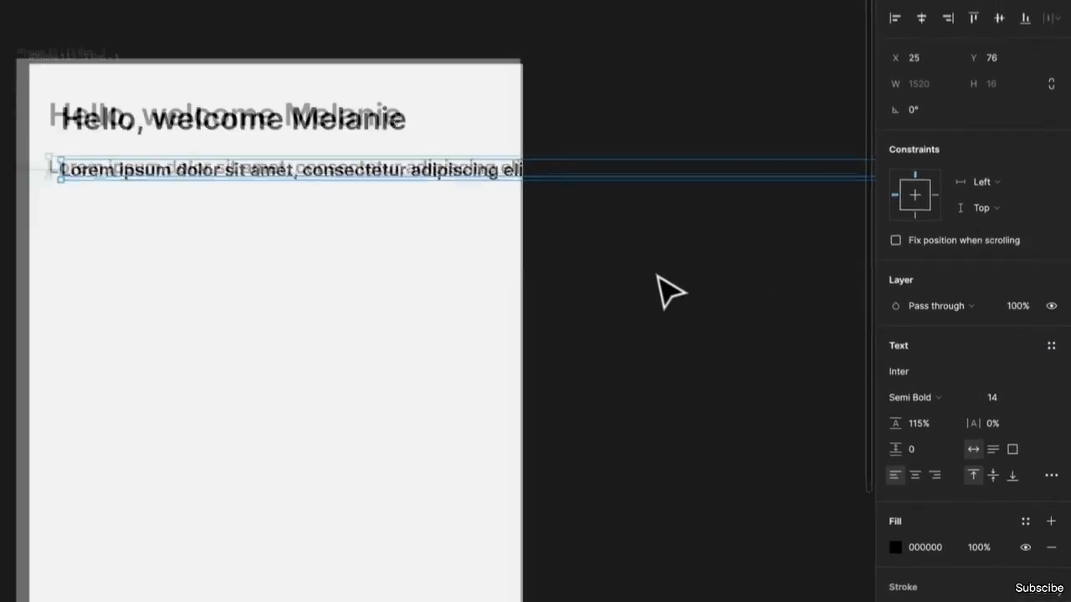
- Narrow the Lorem ipsum text box to about 320 wide so the paragraph wraps inside the iPhone frame
{"action": "scroll", "coordinate": [644, 255], "scroll_direction": "down", "scroll_amount": 4}
{"action": "left_click_drag", "start_coordinate": [749, 254], "coordinate": [324, 241]}
{"action": "scroll", "coordinate": [426, 228], "scroll_direction": "down", "scroll_amount": 10}
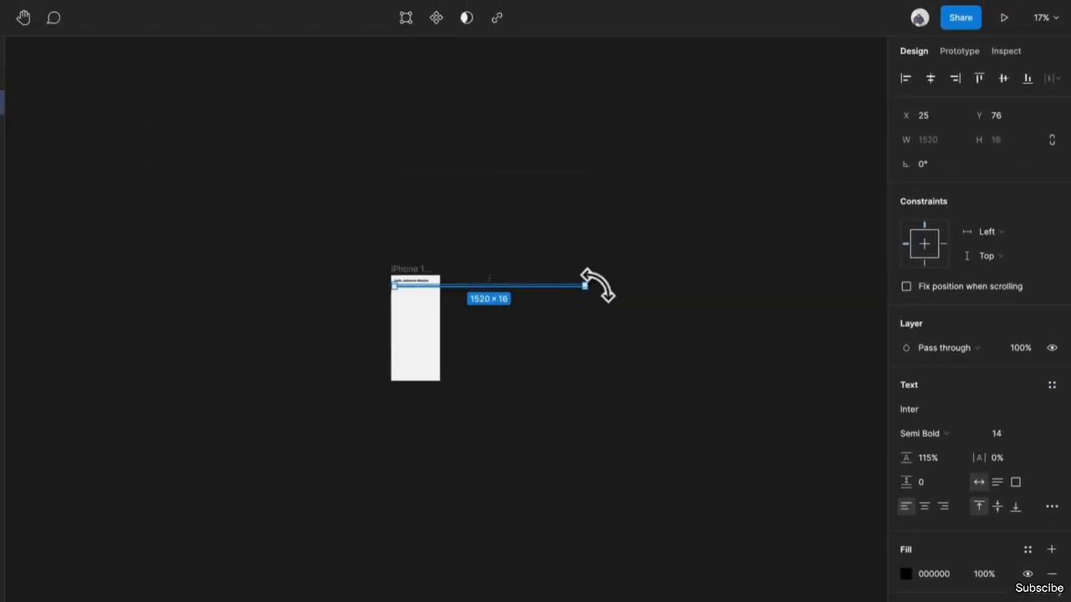
{"action": "left_click_drag", "start_coordinate": [587, 286], "coordinate": [436, 303]}
{"action": "key", "text": "shift+2"}
{"action": "scroll", "coordinate": [422, 306], "scroll_direction": "down", "scroll_amount": 5}
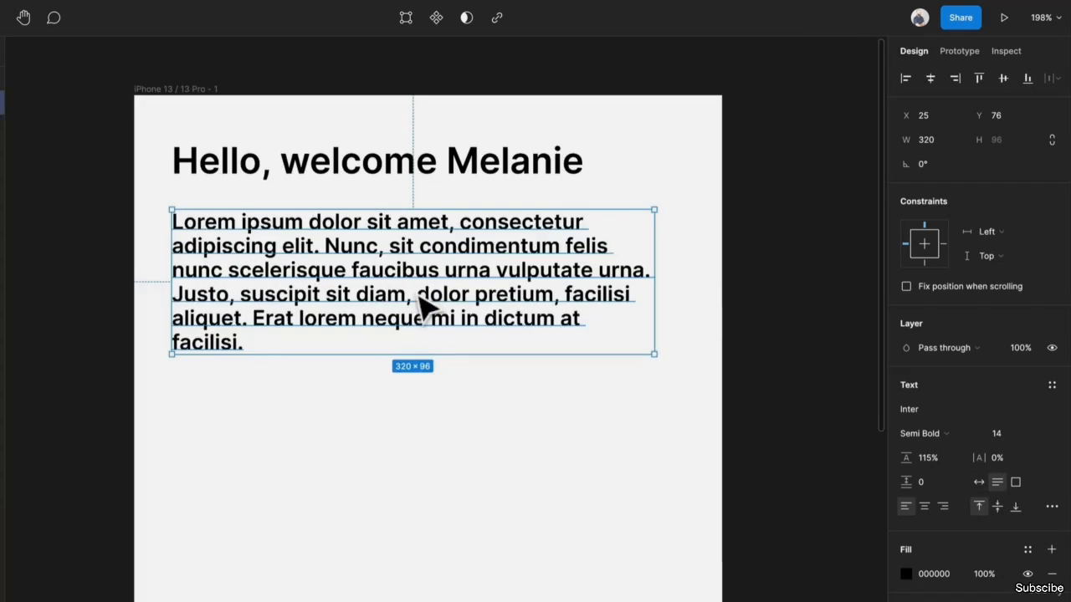
- Set the Lorem ipsum paragraph's line height to 150% and its font weight to Regular
{"action": "left_click", "coordinate": [926, 457]}
{"action": "type", "text": "150"}
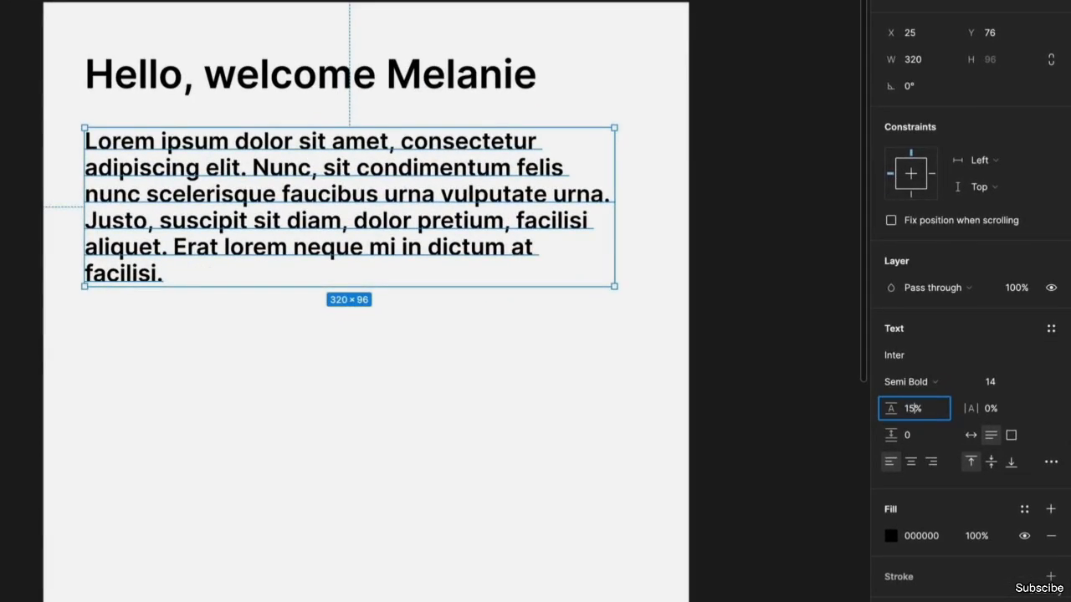
{"action": "key", "text": "Return"}
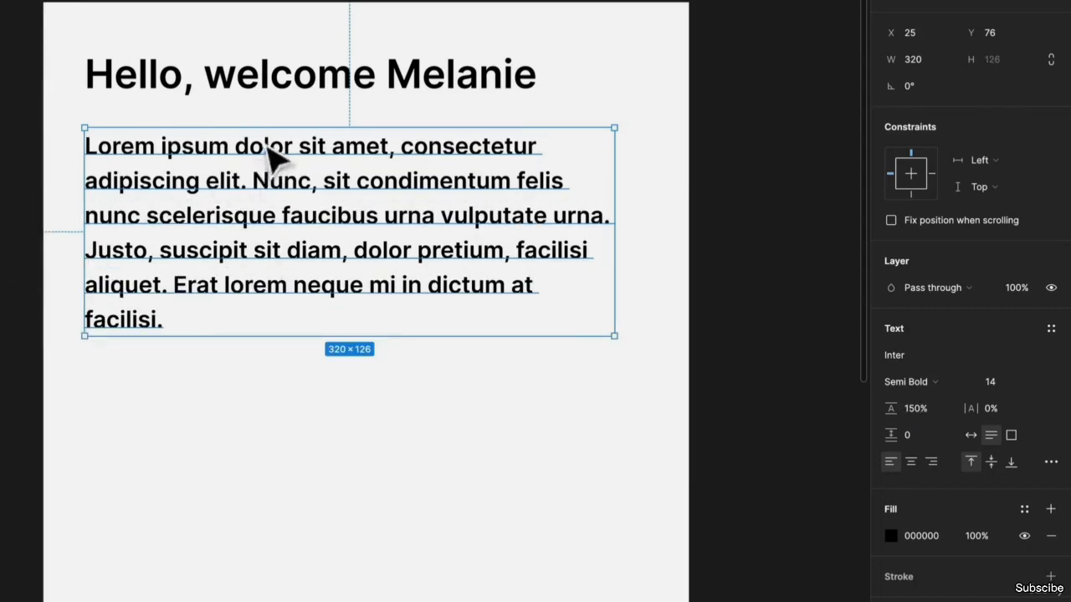
{"action": "left_click", "coordinate": [888, 386]}
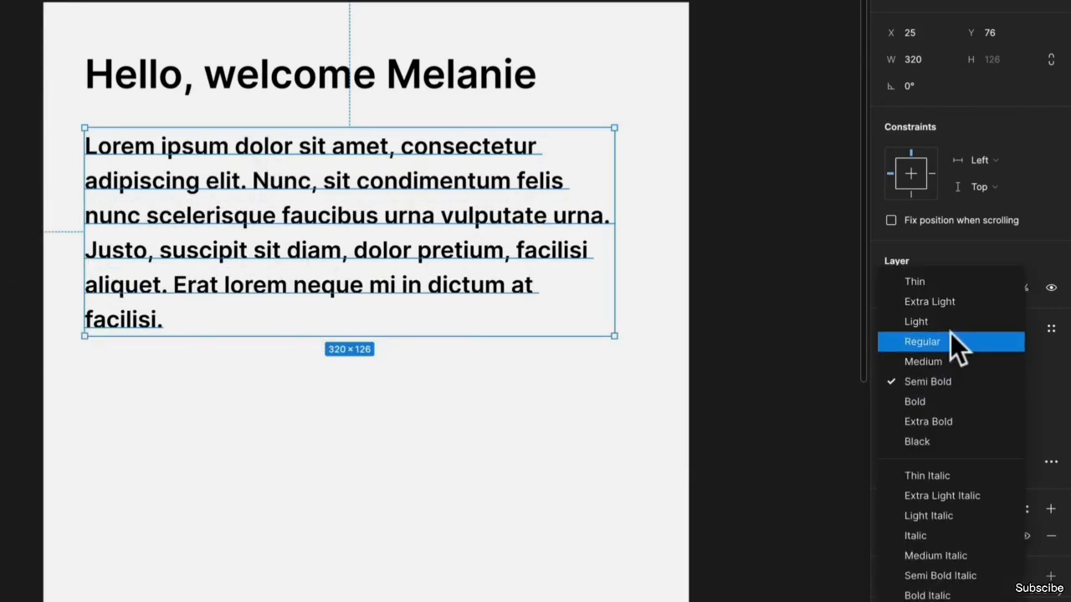
{"action": "left_click", "coordinate": [889, 338]}
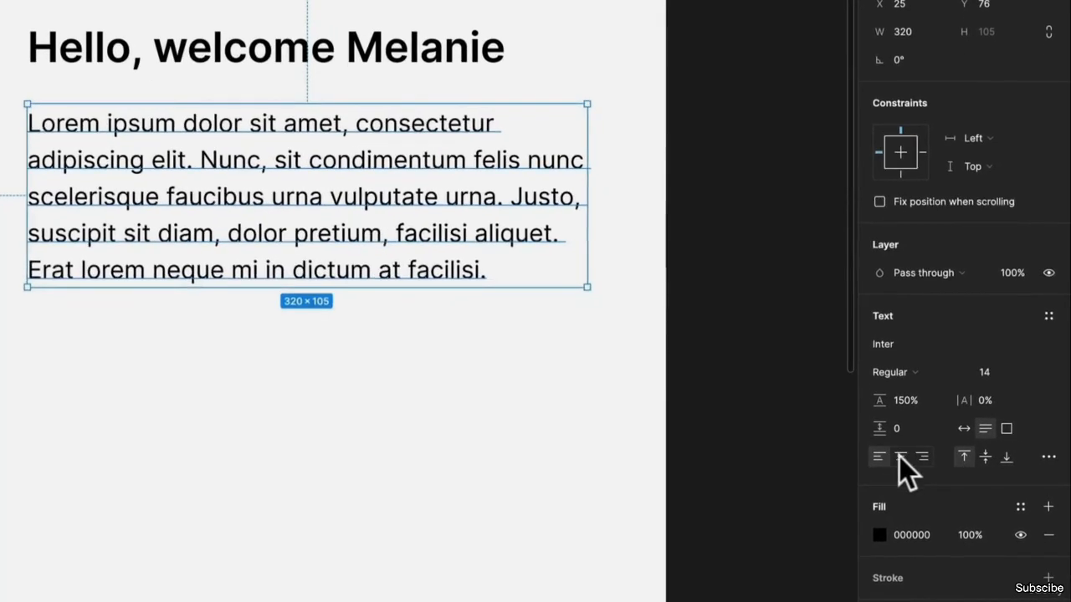
- Try centre and right text alignment on the Lorem ipsum paragraph and return it to left alignment
{"action": "left_click", "coordinate": [900, 457]}
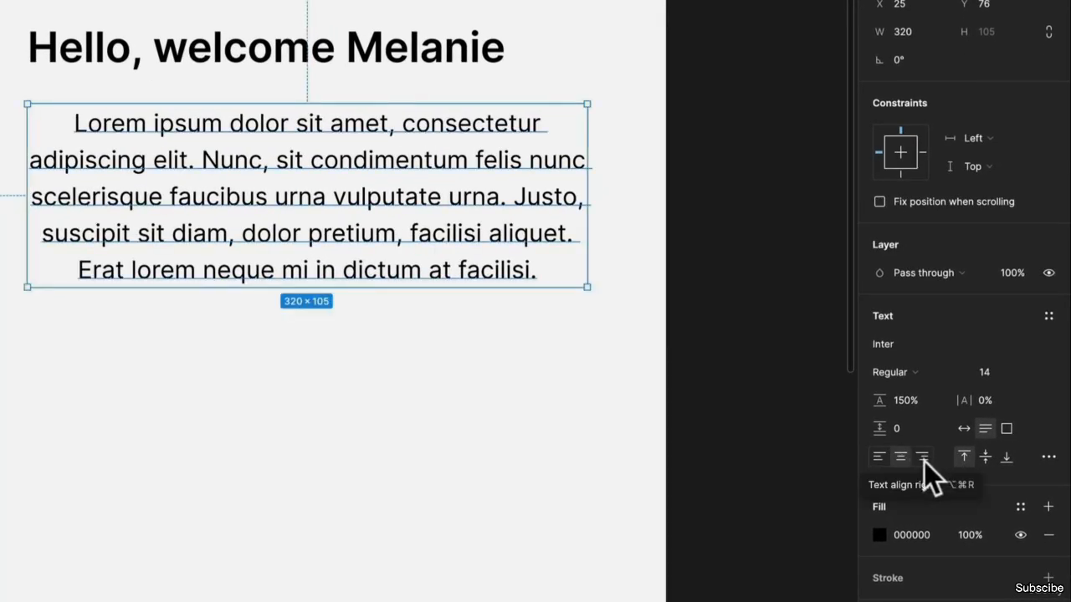
{"action": "left_click", "coordinate": [923, 460]}
{"action": "left_click", "coordinate": [884, 462]}
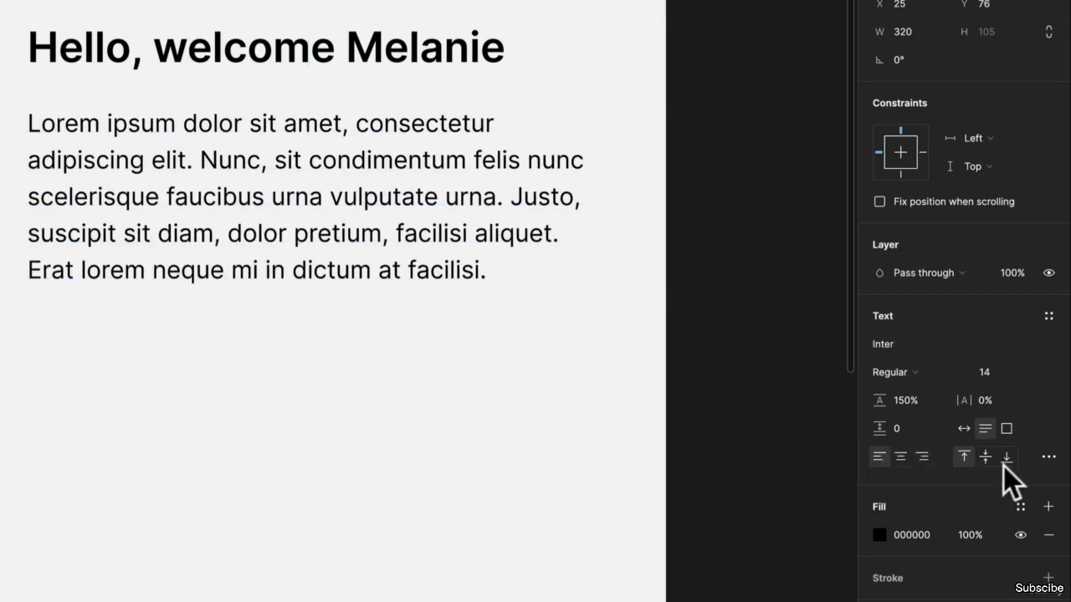
- Align the Lorem ipsum text vertically to the middle and stretch its box to about 304 high
{"action": "left_click", "coordinate": [532, 376]}
{"action": "left_click", "coordinate": [476, 280]}
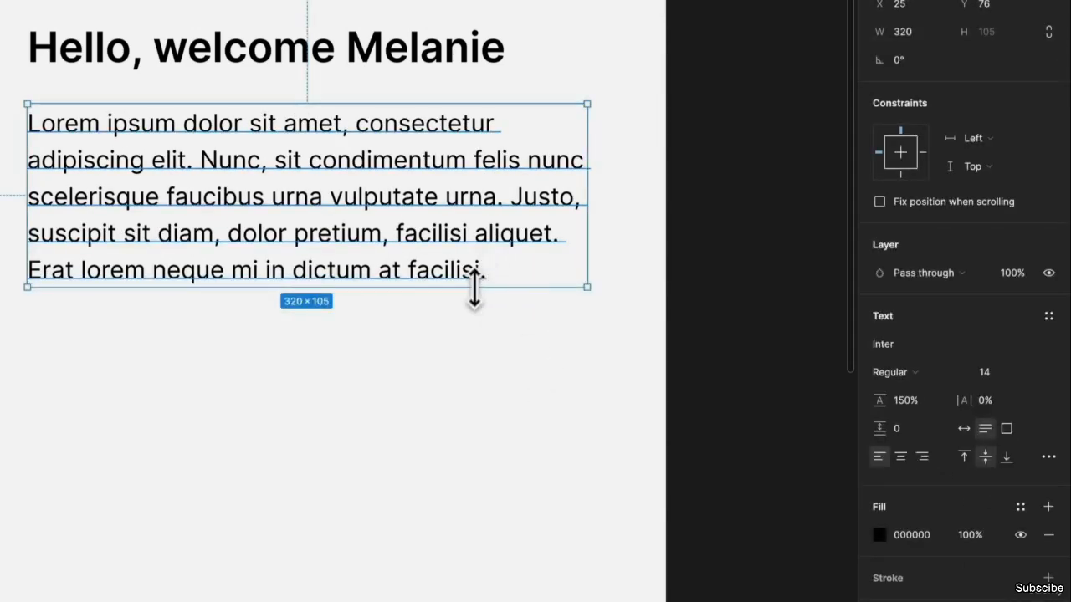
{"action": "left_click_drag", "start_coordinate": [476, 285], "coordinate": [493, 601]}
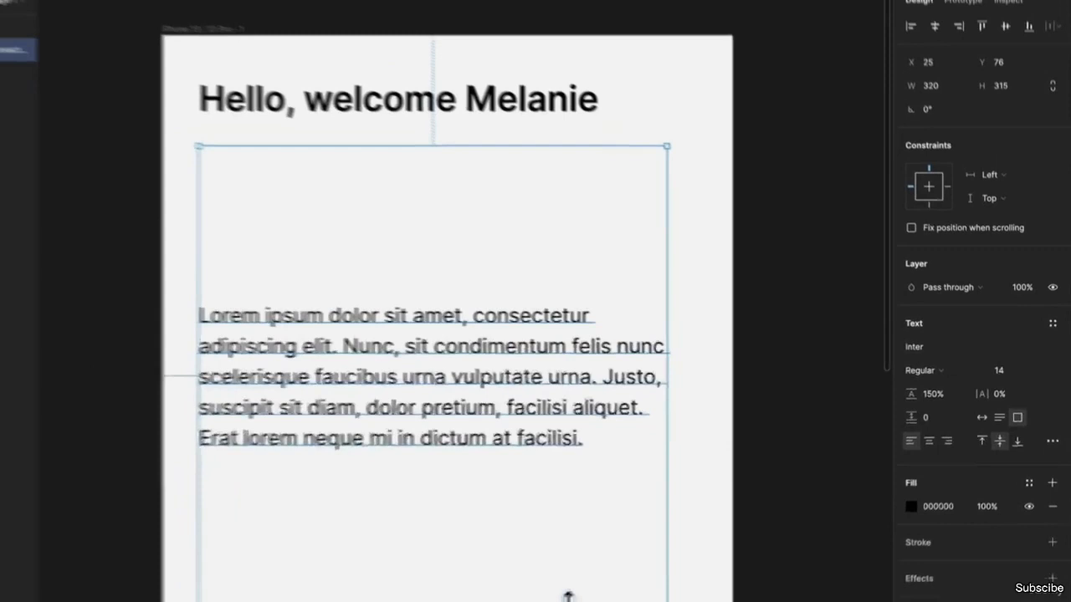
{"action": "left_click_drag", "start_coordinate": [568, 597], "coordinate": [561, 592]}
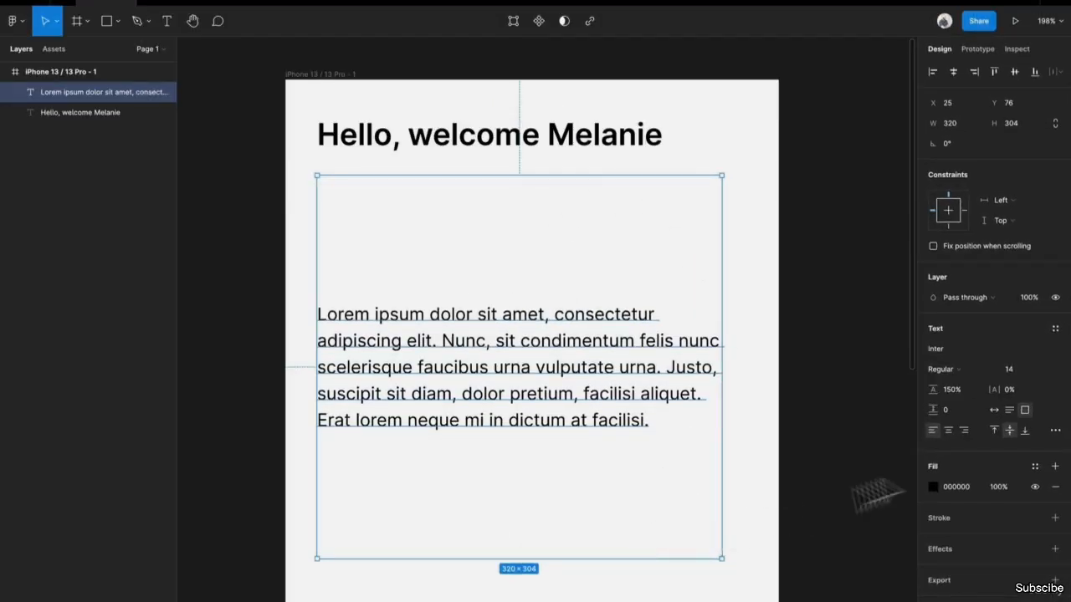
- Try top and bottom vertical alignment on the Lorem ipsum text and return it to the middle
{"action": "left_click", "coordinate": [994, 430]}
{"action": "left_click", "coordinate": [1026, 430]}
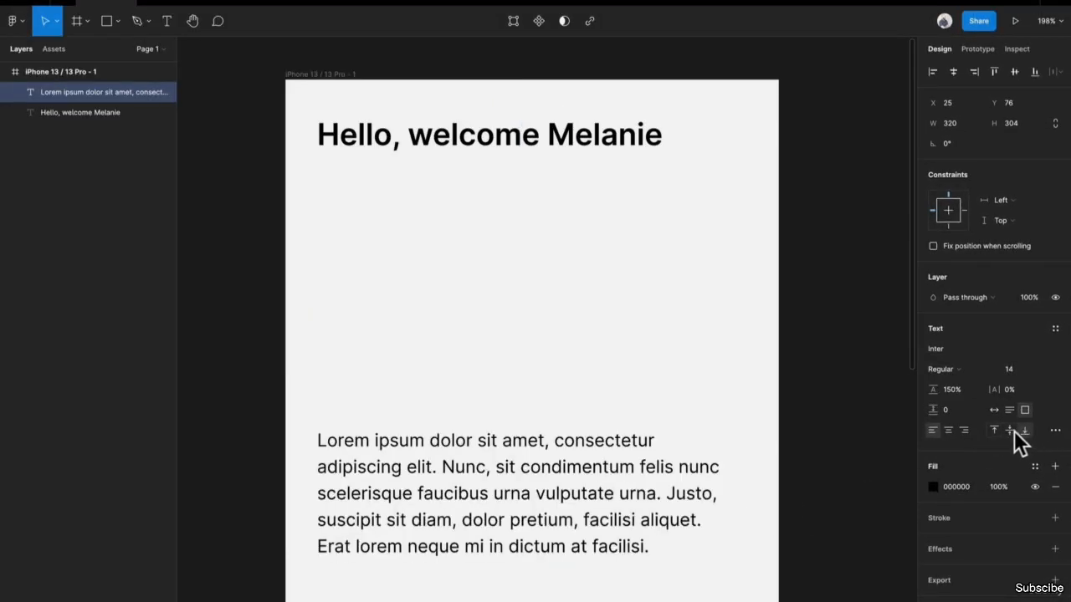
{"action": "left_click", "coordinate": [1011, 431]}
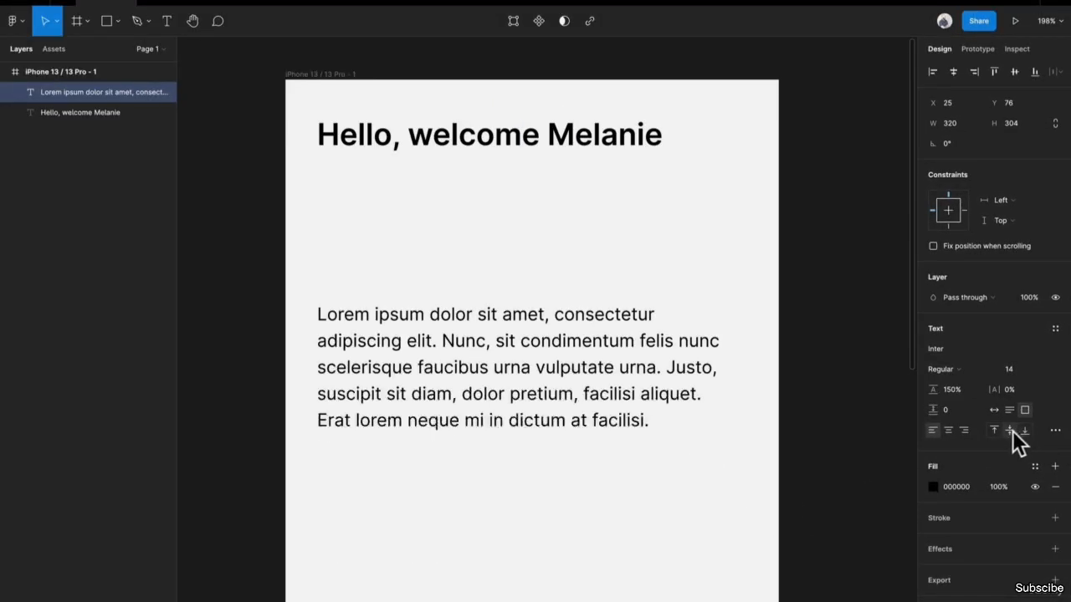
- In the type settings, set the Lorem ipsum text's resizing to truncate and its alignment to justified
{"action": "left_click", "coordinate": [1054, 432]}
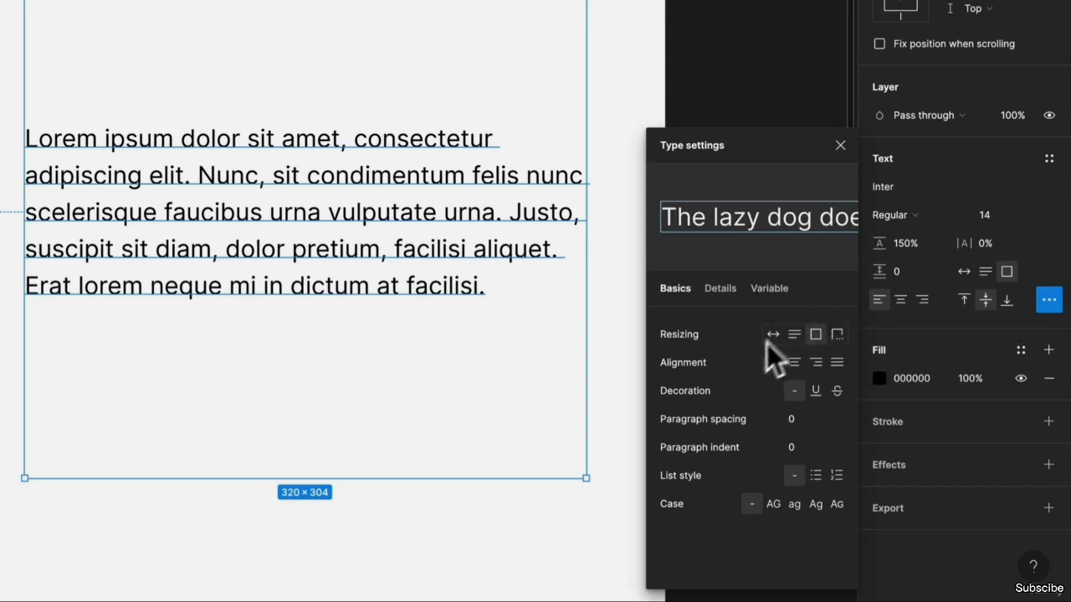
{"action": "left_click", "coordinate": [838, 335]}
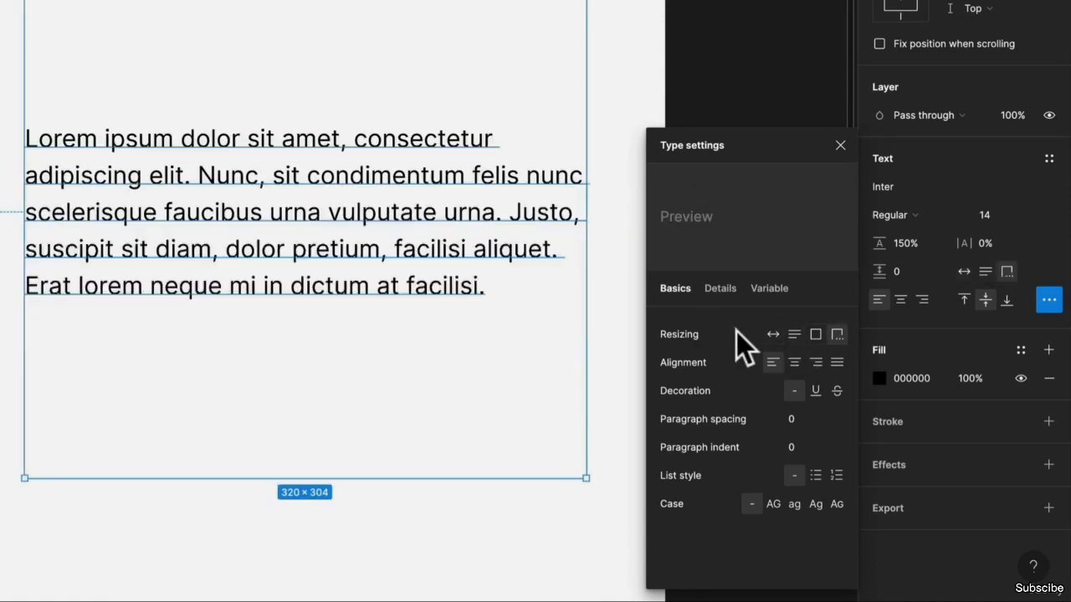
{"action": "left_click", "coordinate": [838, 363]}
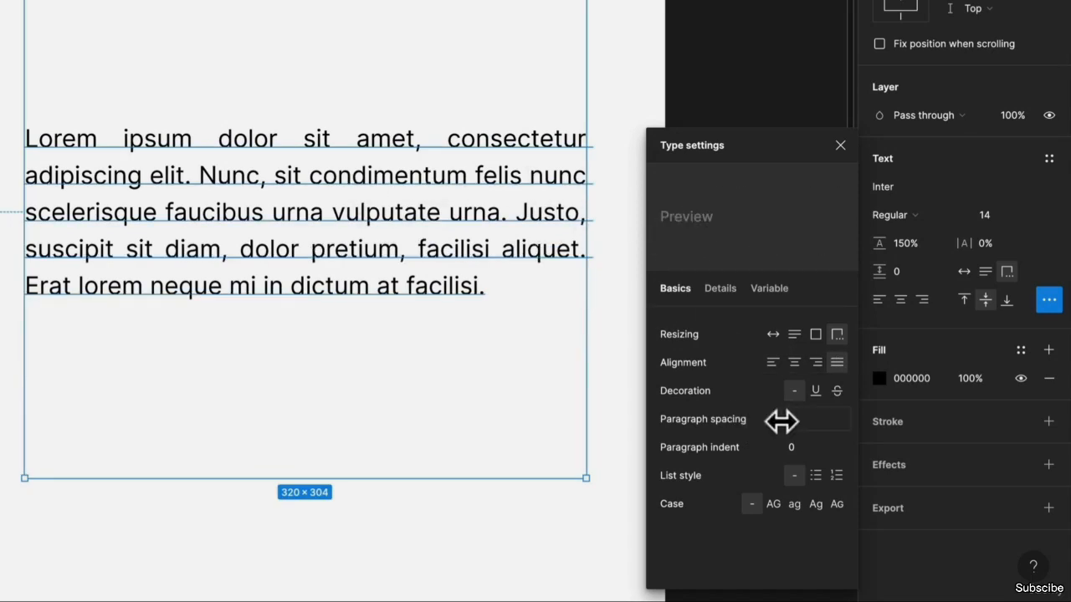
- Try underline, strikethrough and a numbered list on the paragraph, resetting its decoration and list style to none
{"action": "left_click", "coordinate": [814, 391]}
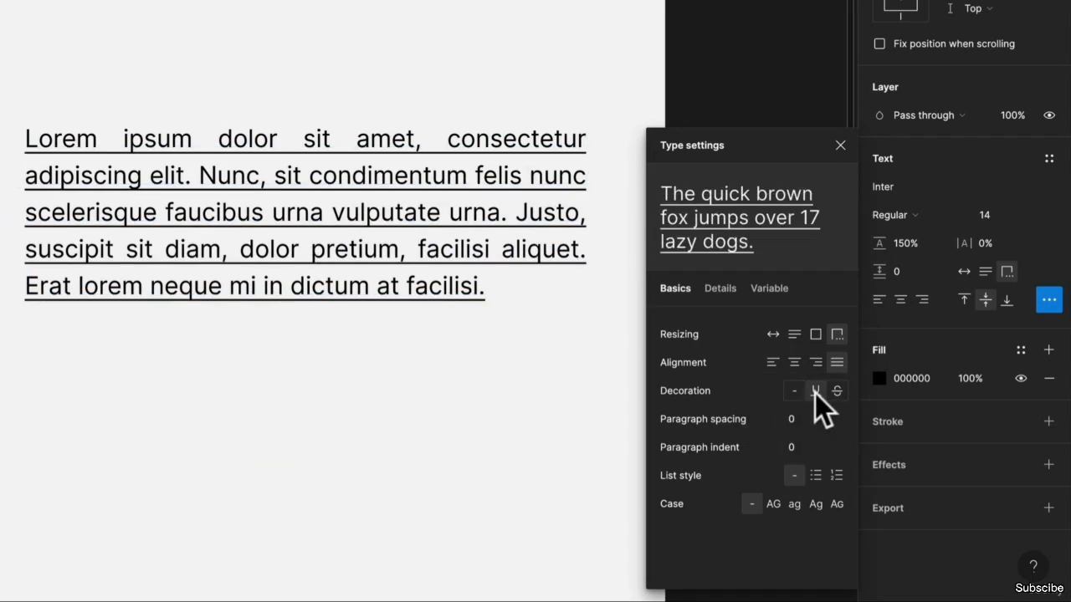
{"action": "left_click", "coordinate": [836, 392]}
{"action": "left_click", "coordinate": [795, 392]}
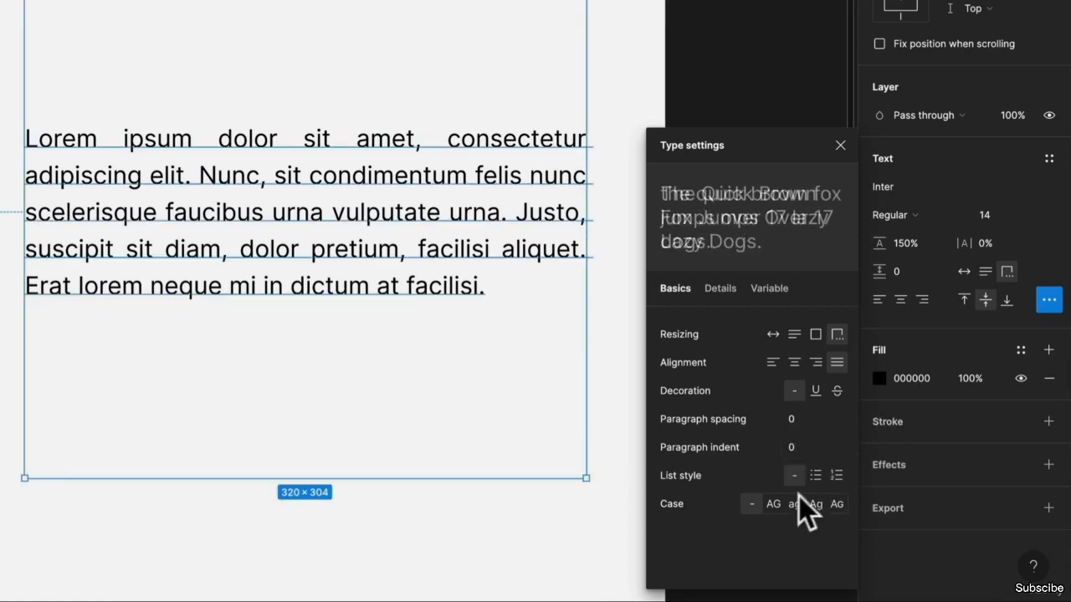
{"action": "left_click", "coordinate": [832, 476]}
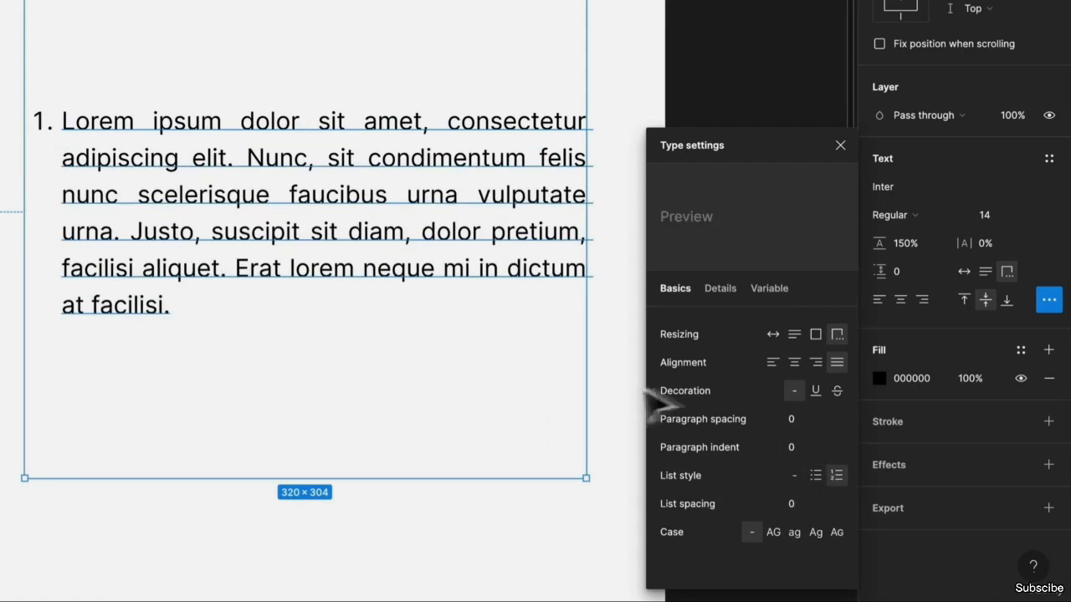
{"action": "left_click", "coordinate": [817, 491]}
- Try uppercase on the Lorem ipsum paragraph and switch its case to title case
{"action": "left_click", "coordinate": [778, 507]}
{"action": "left_click", "coordinate": [811, 506]}
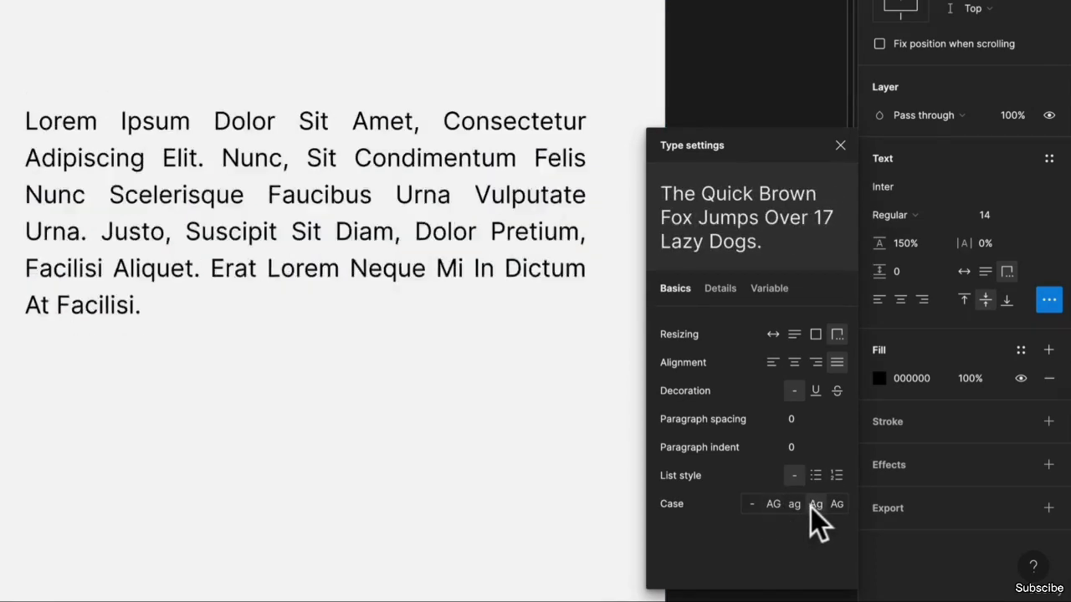
- Reset the Lorem ipsum paragraph's case to none and set its resizing to auto height
{"action": "left_click", "coordinate": [752, 505]}
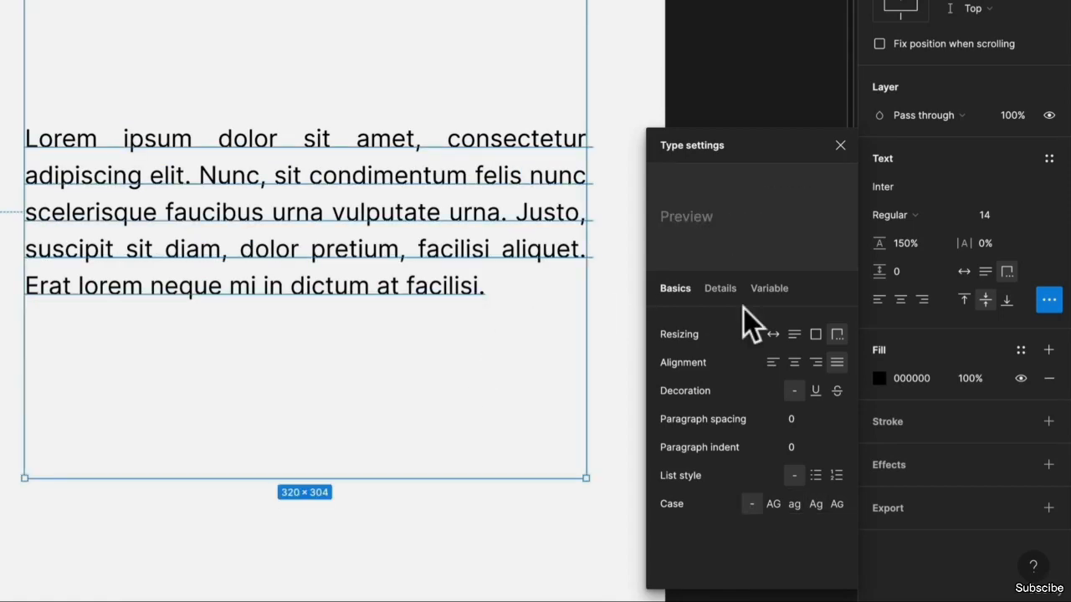
{"action": "left_click", "coordinate": [984, 273]}
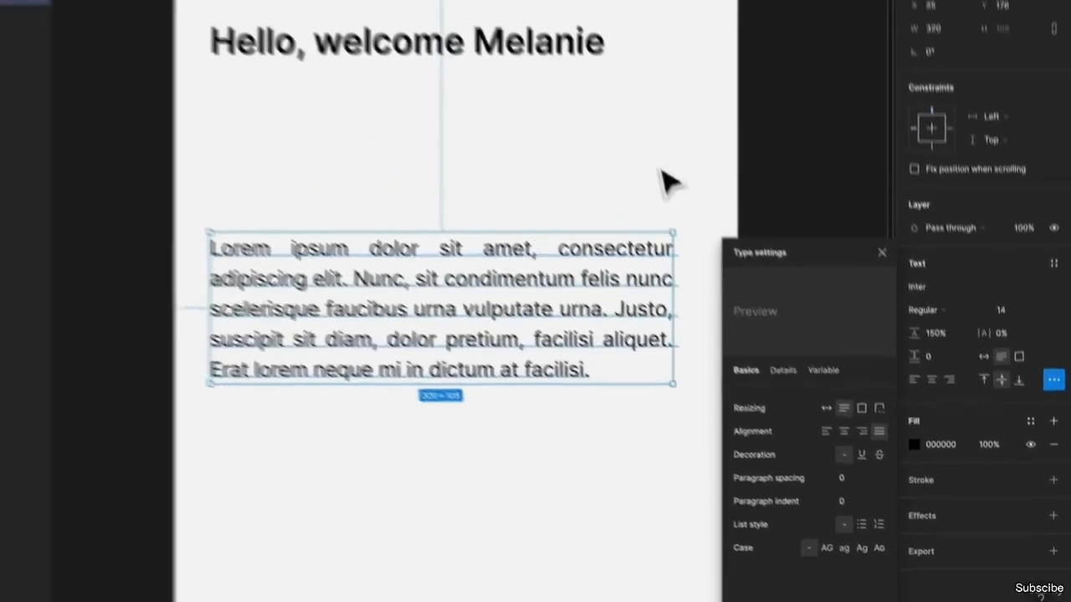
{"action": "left_click", "coordinate": [667, 181]}
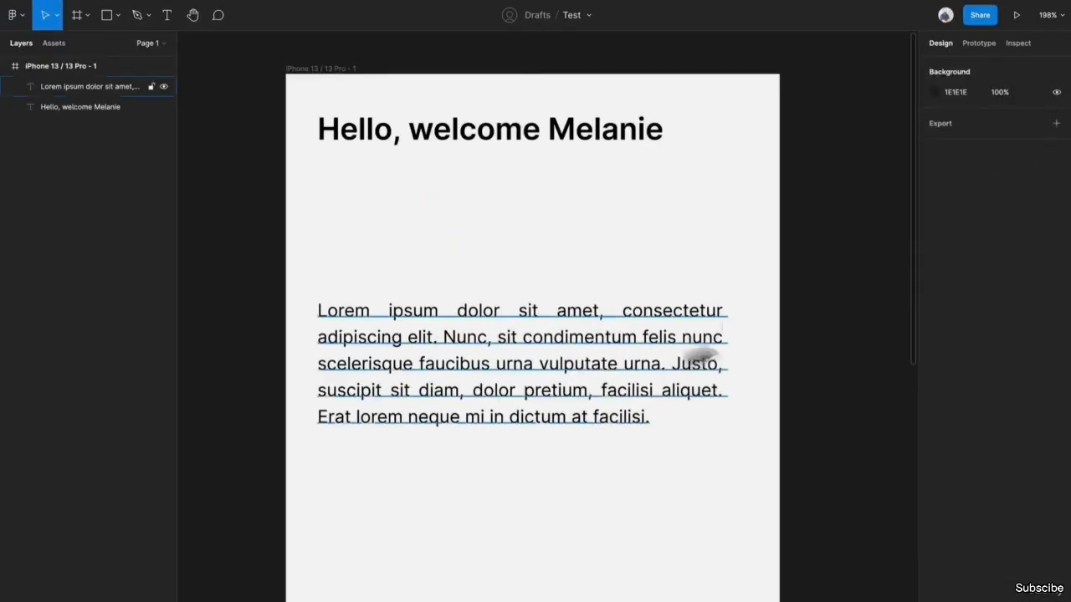
- Move the paragraph up beneath the welcome heading and shift both lower, placing the heading at about Y 51 and the paragraph at about Y 103
{"action": "left_click", "coordinate": [519, 309]}
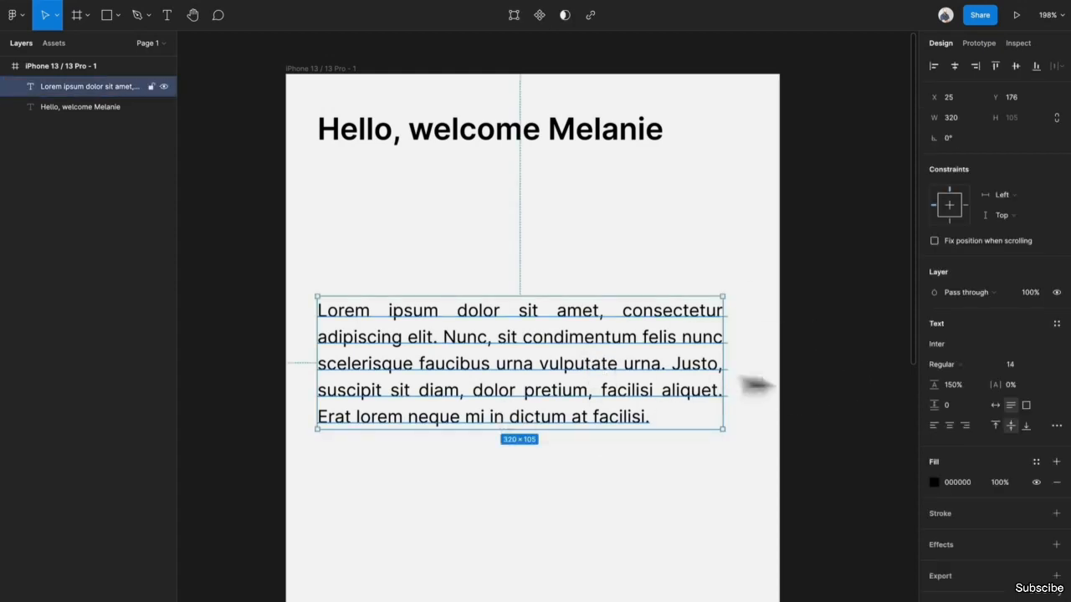
{"action": "left_click_drag", "start_coordinate": [552, 418], "coordinate": [544, 297]}
{"action": "left_click", "coordinate": [575, 141], "text": "shift"}
{"action": "left_click_drag", "start_coordinate": [575, 140], "coordinate": [577, 170]}
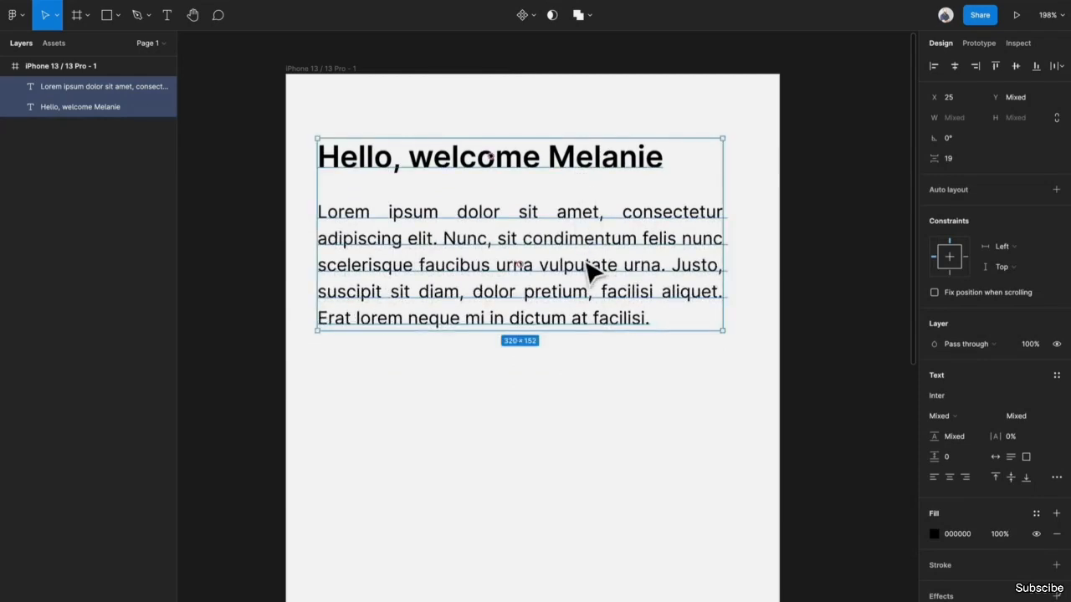
{"action": "left_click", "coordinate": [590, 270]}
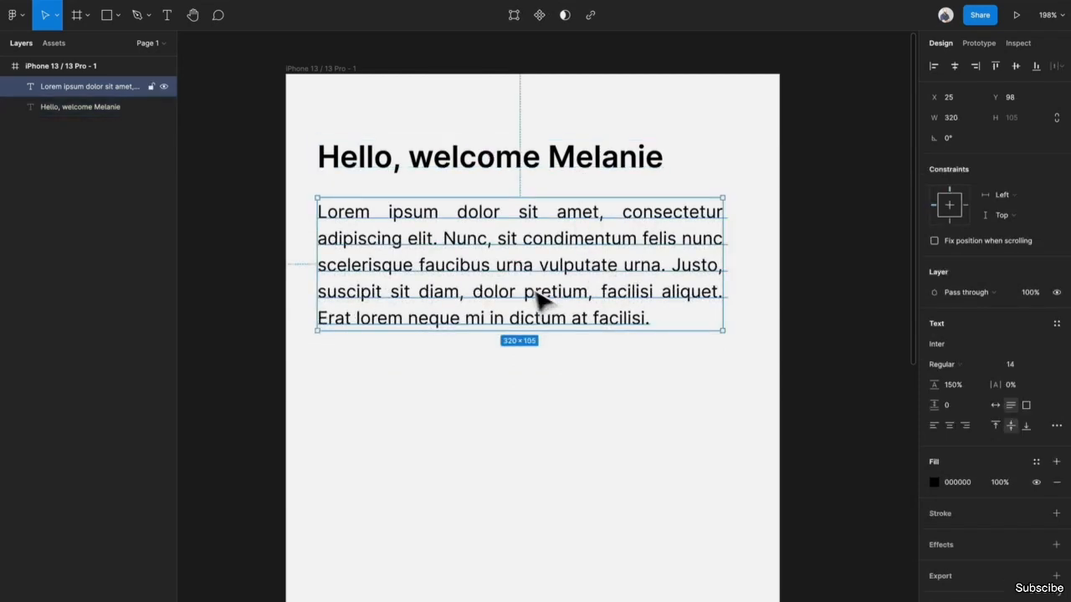
{"action": "mouse_move", "coordinate": [426, 258]}
{"action": "left_mouse_down"}
{"action": "mouse_move", "coordinate": [421, 307]}
{"action": "mouse_move", "coordinate": [430, 263]}
{"action": "left_mouse_up"}
{"action": "left_click", "coordinate": [574, 163]}
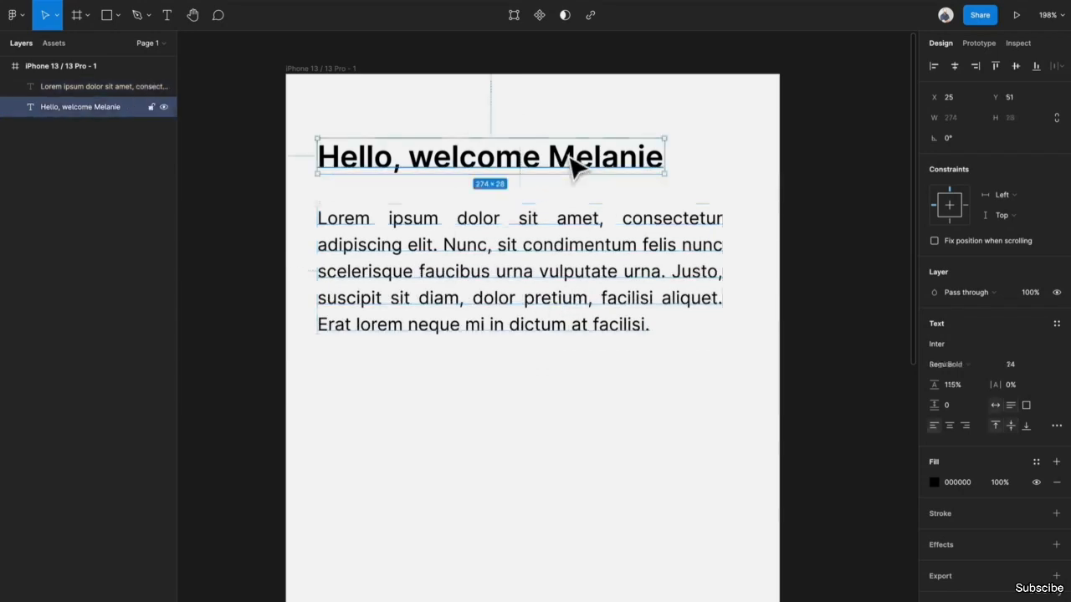
- Duplicate the Lorem ipsum paragraph below the original and replace the copy's text with "List Item"
{"action": "left_click", "coordinate": [641, 319]}
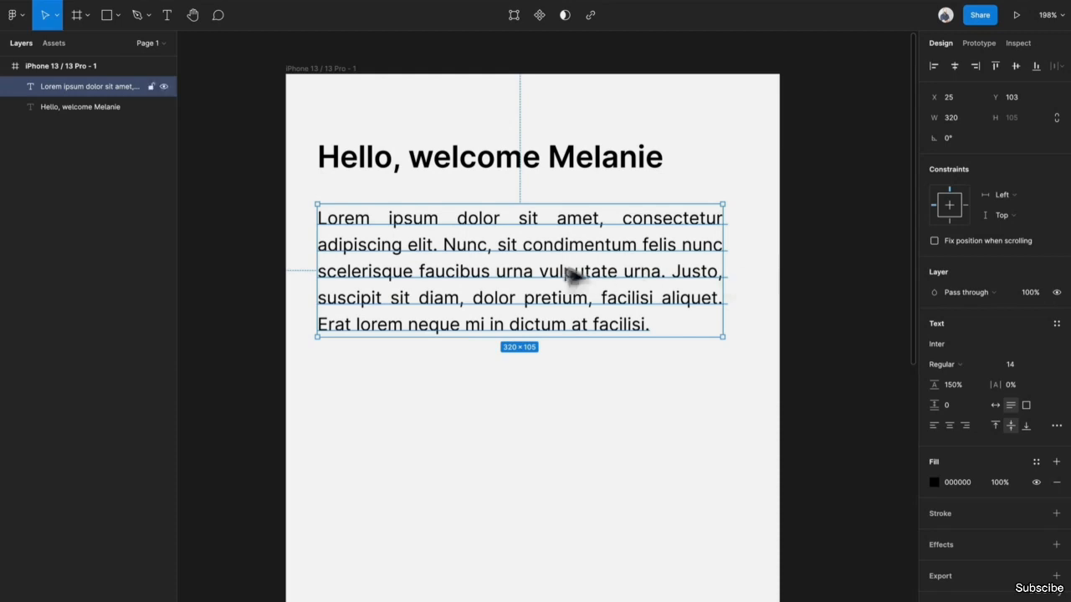
{"action": "left_click_drag", "start_coordinate": [531, 296], "coordinate": [516, 494]}
{"action": "double_click", "coordinate": [508, 466]}
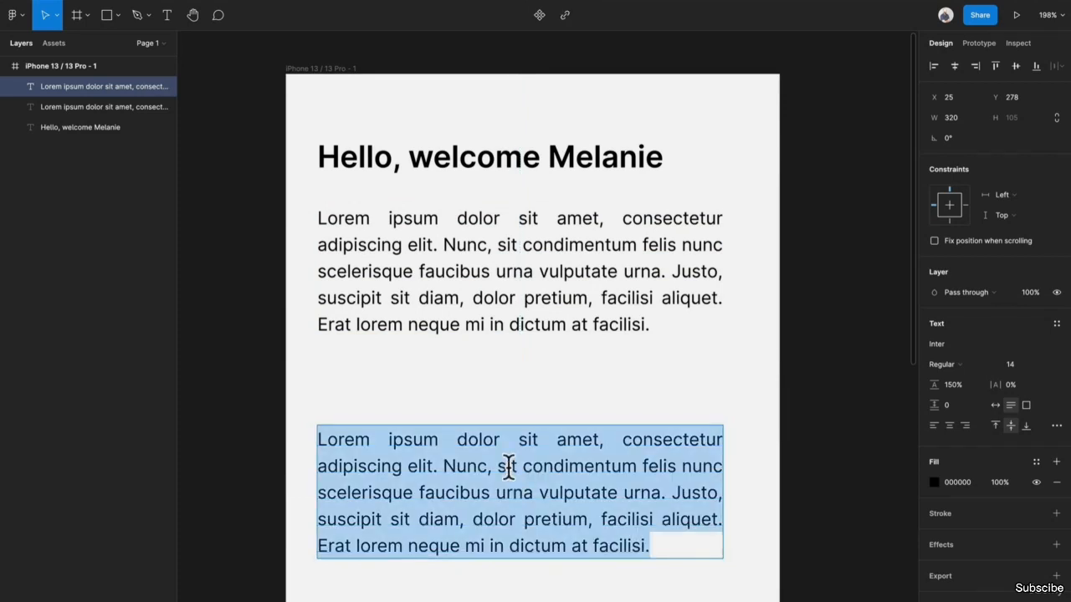
{"action": "type", "text": "List Item"}
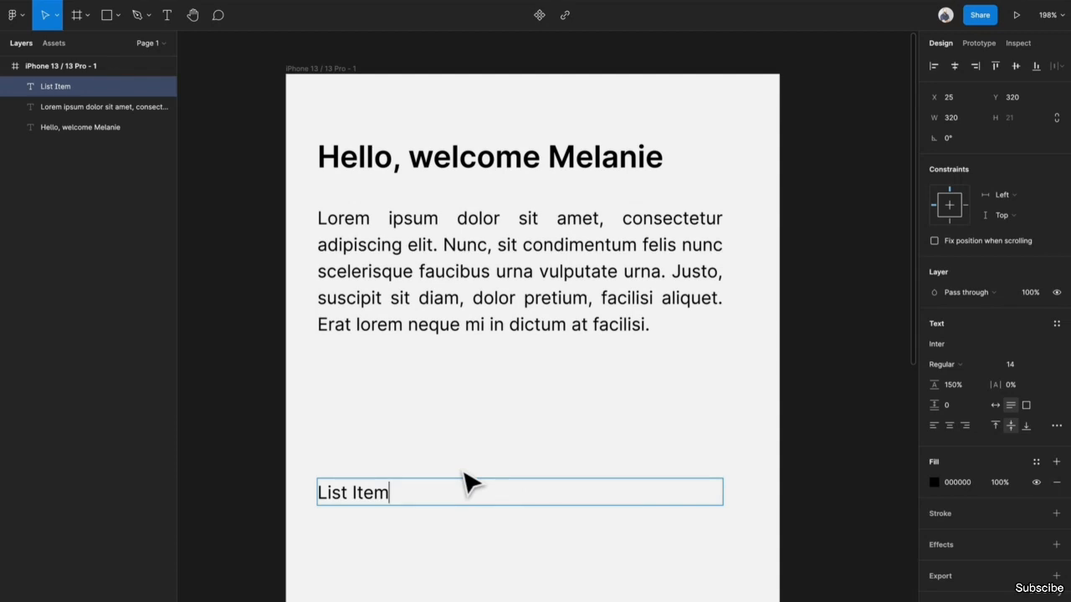
- Turn the "List Item" line into a bulleted list with a leading hyphen and start a second bullet
{"action": "key", "text": "Left"}
{"action": "key", "text": "Left"}
{"action": "key", "text": "Left"}
{"action": "key", "text": "Left"}
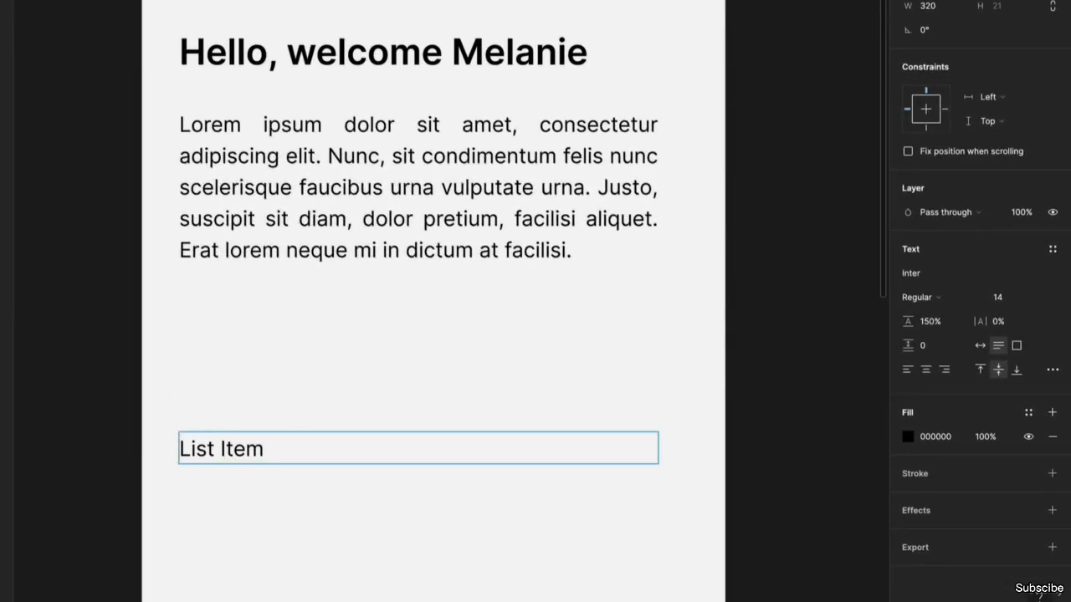
{"action": "type", "text": "-"}
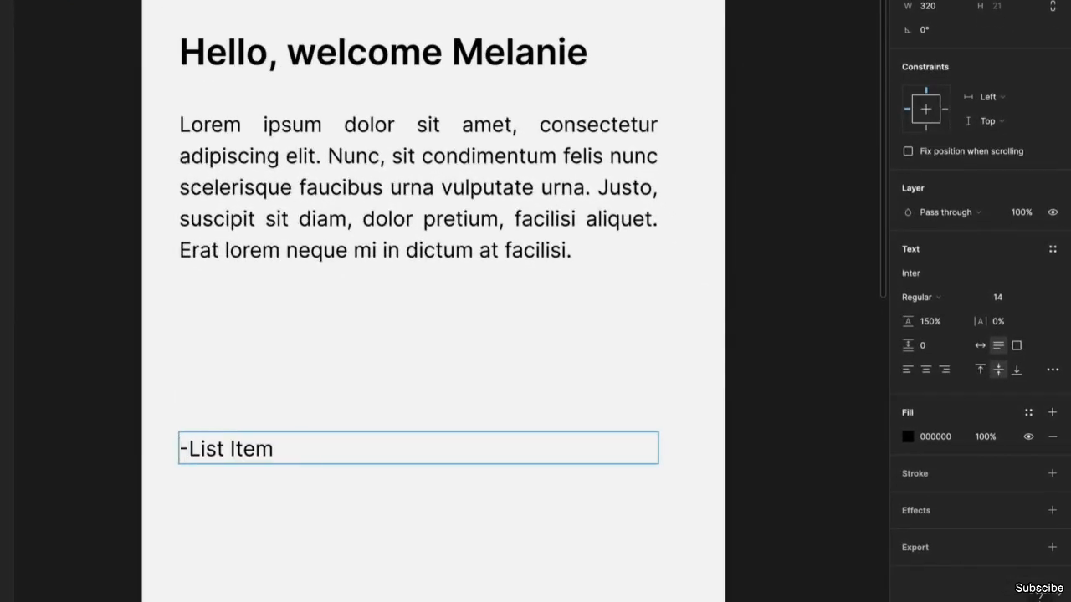
{"action": "key", "text": "Return"}
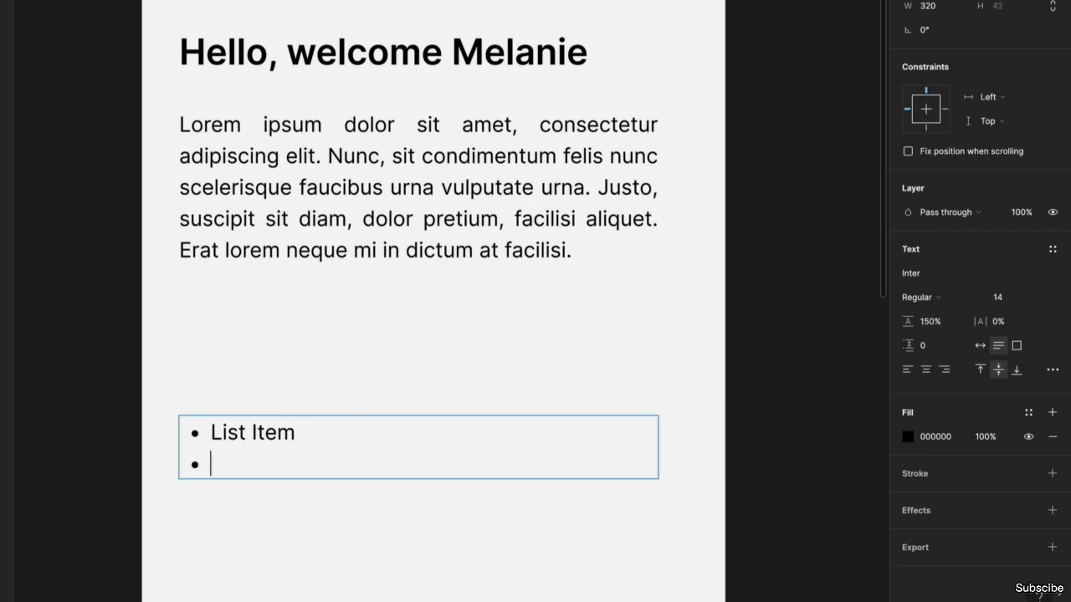
- Fill the bulleted list with further "List Item" entries until it has eight items, and finish editing the text
{"action": "type", "text": "List Item"}
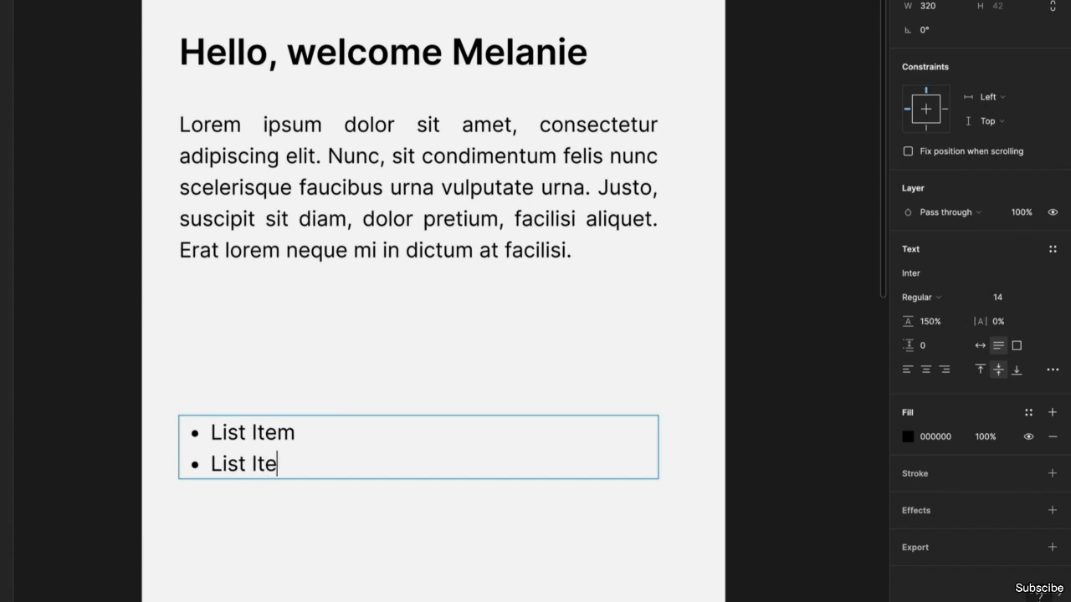
{"action": "key", "text": "Return"}
{"action": "type", "text": "List Item"}
{"action": "key", "text": "Return"}
{"action": "type", "text": "List Item"}
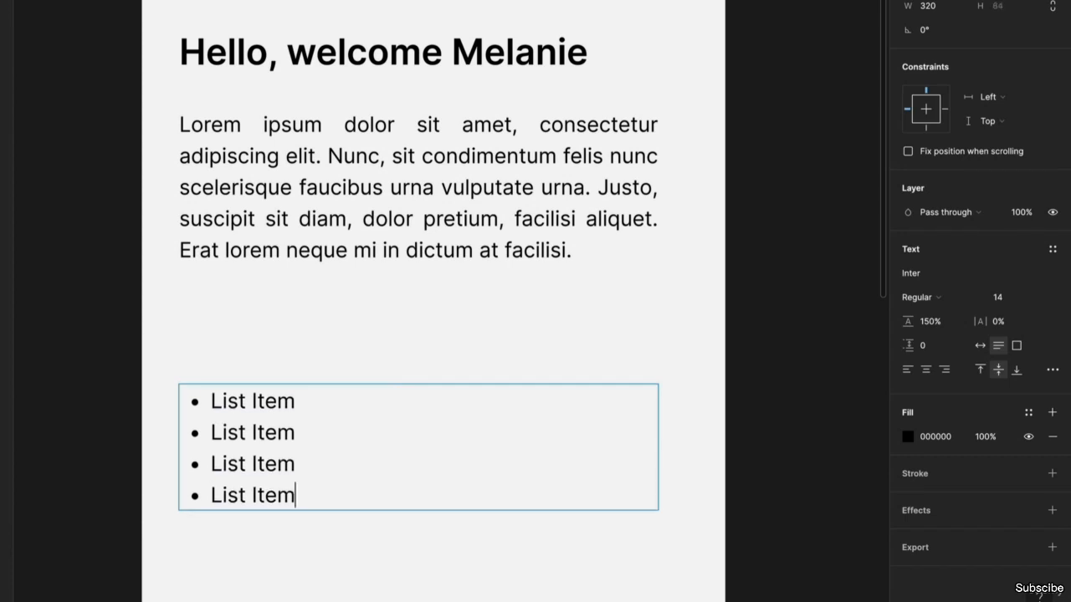
{"action": "key", "text": "Return"}
{"action": "type", "text": "List Item"}
{"action": "key", "text": "Return"}
{"action": "type", "text": "List Item"}
{"action": "key", "text": "Return"}
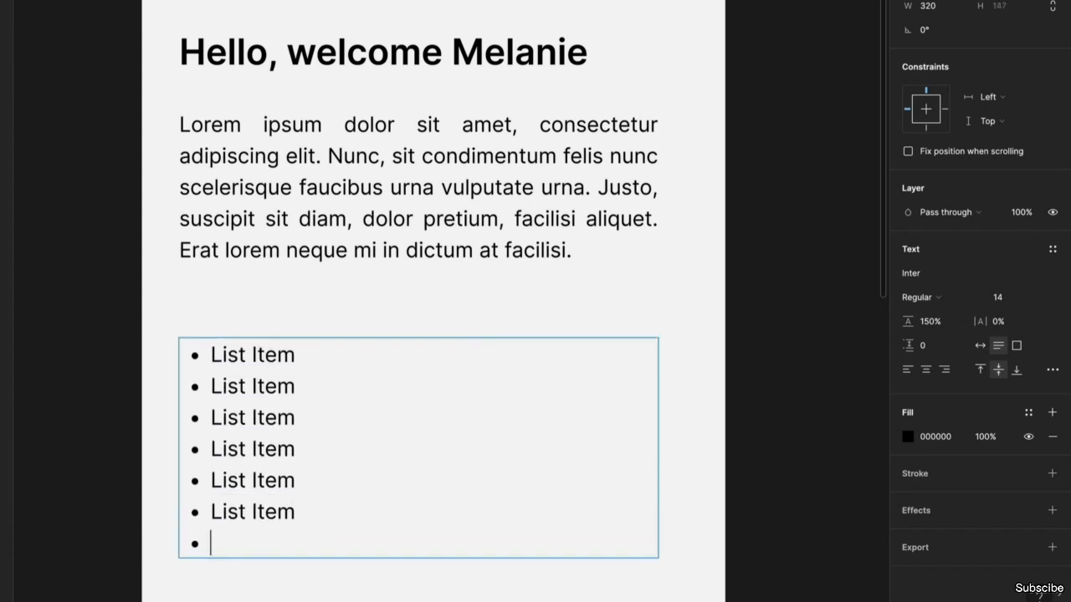
{"action": "type", "text": "List Item"}
{"action": "key", "text": "Return"}
{"action": "type", "text": "List Item"}
{"action": "right_click", "coordinate": [348, 417]}
{"action": "key", "text": "Escape"}
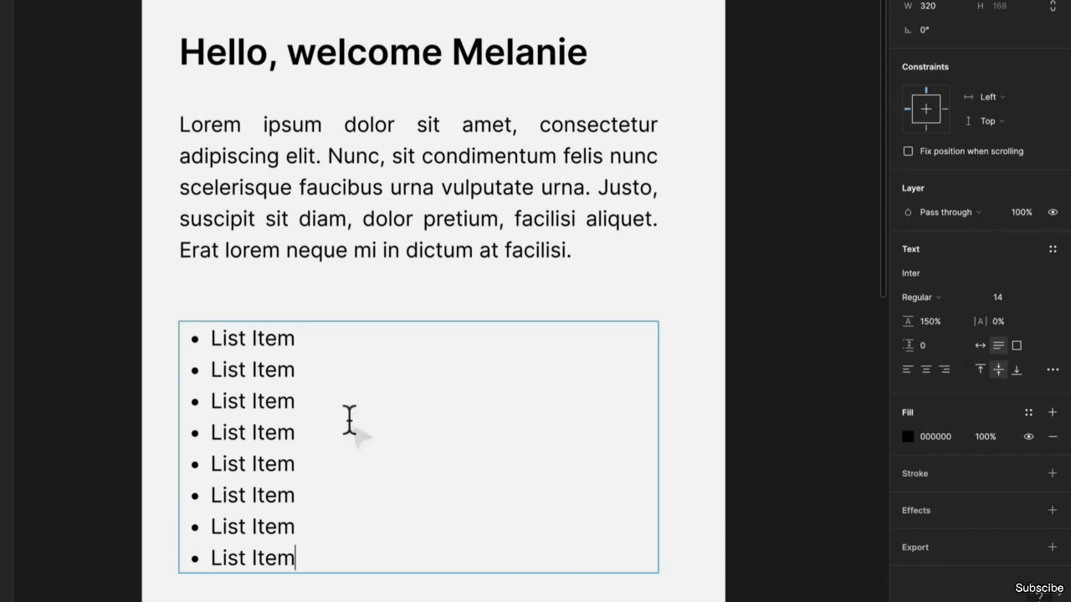
{"action": "key", "text": "Escape"}
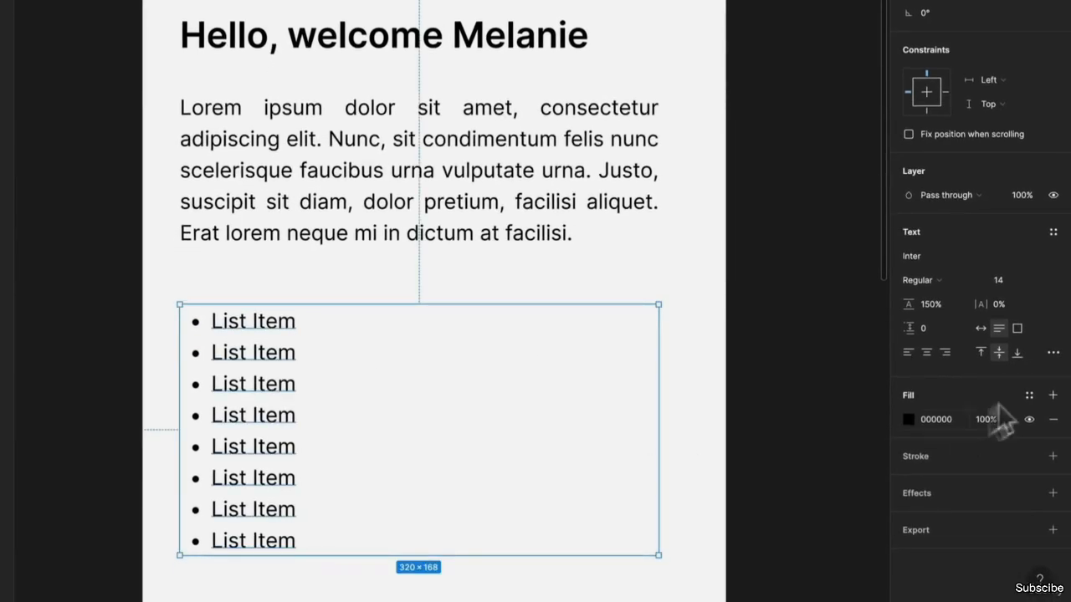
- Switch the list between bulleted and numbered style in the type settings, leaving it numbered
{"action": "left_click", "coordinate": [1054, 357]}
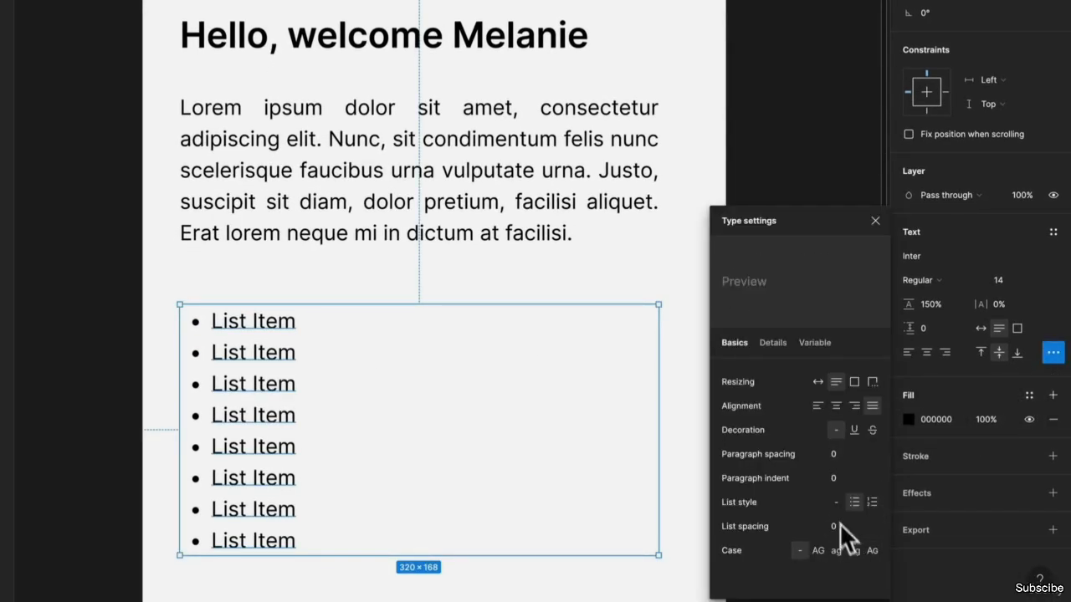
{"action": "left_click", "coordinate": [872, 502]}
{"action": "left_click", "coordinate": [855, 502]}
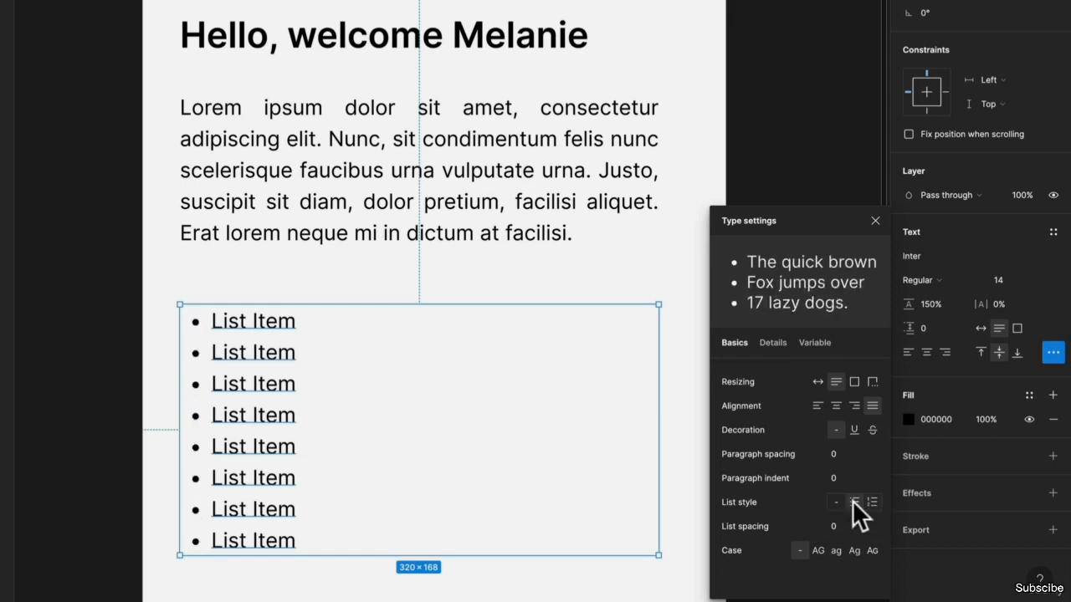
{"action": "left_click", "coordinate": [871, 501]}
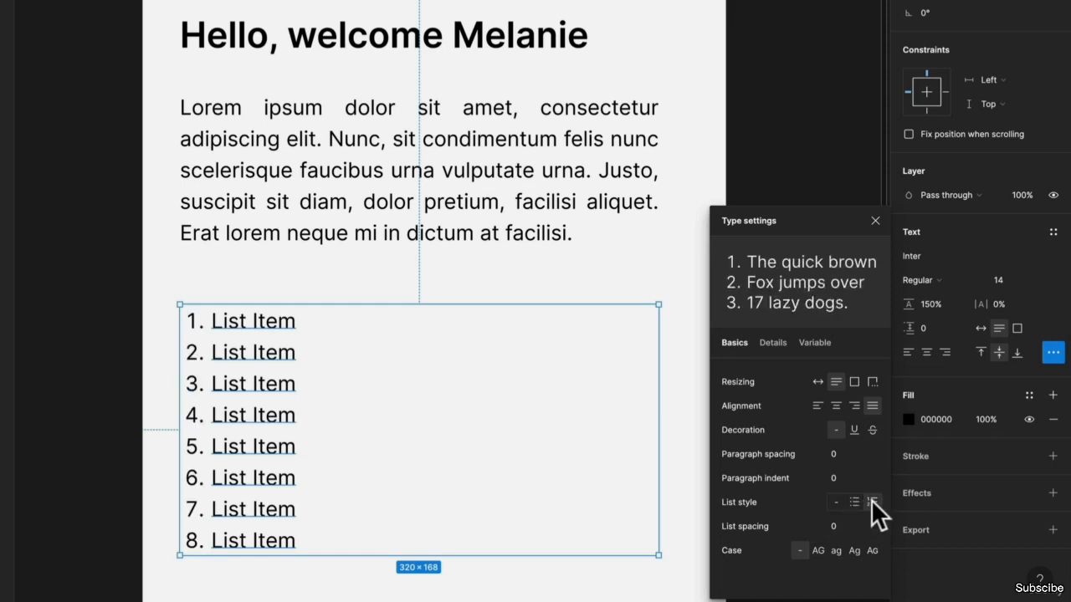
{"action": "left_click", "coordinate": [542, 295]}
{"action": "left_click", "coordinate": [263, 375]}
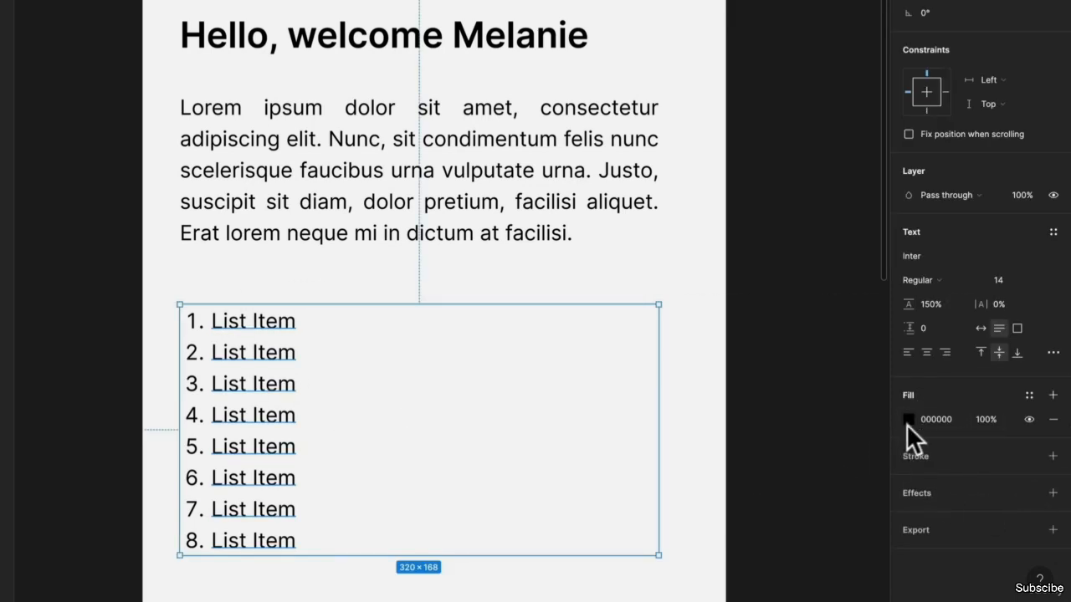
- Recolour the numbered list's text with a solid fill, trying dark red 753B3B and red BE4545
{"action": "left_click", "coordinate": [908, 419]}
{"action": "left_click_drag", "start_coordinate": [833, 356], "coordinate": [799, 332]}
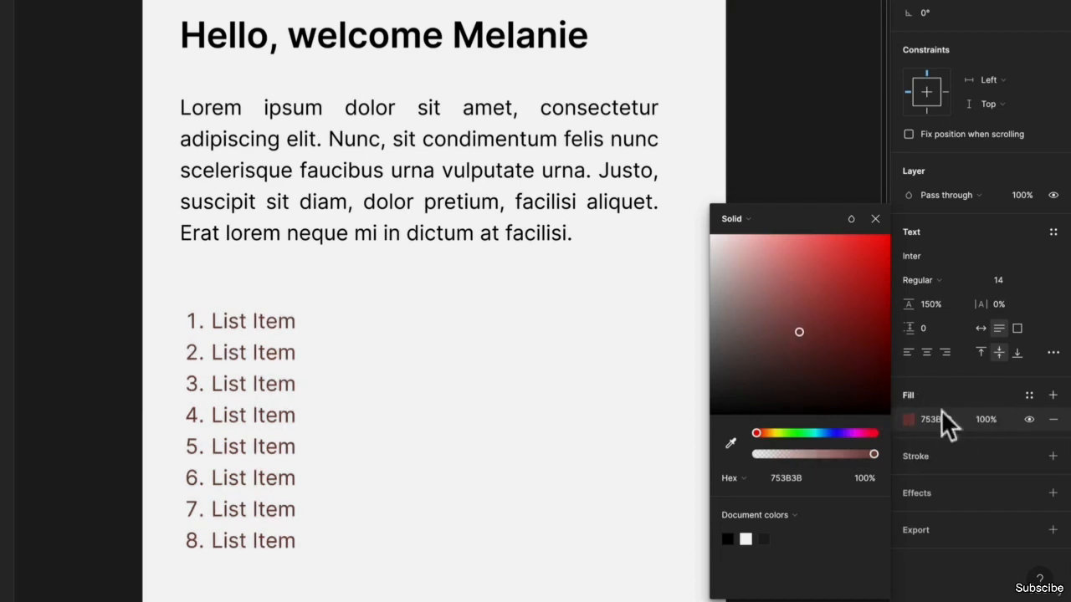
{"action": "left_click", "coordinate": [824, 282]}
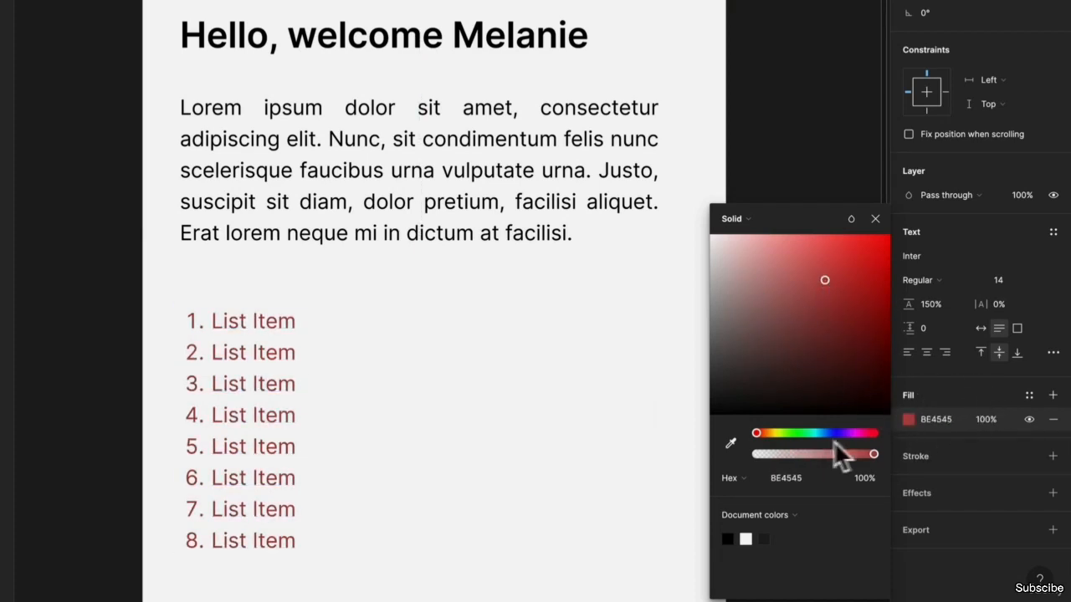
{"action": "left_click_drag", "start_coordinate": [778, 393], "coordinate": [703, 359]}
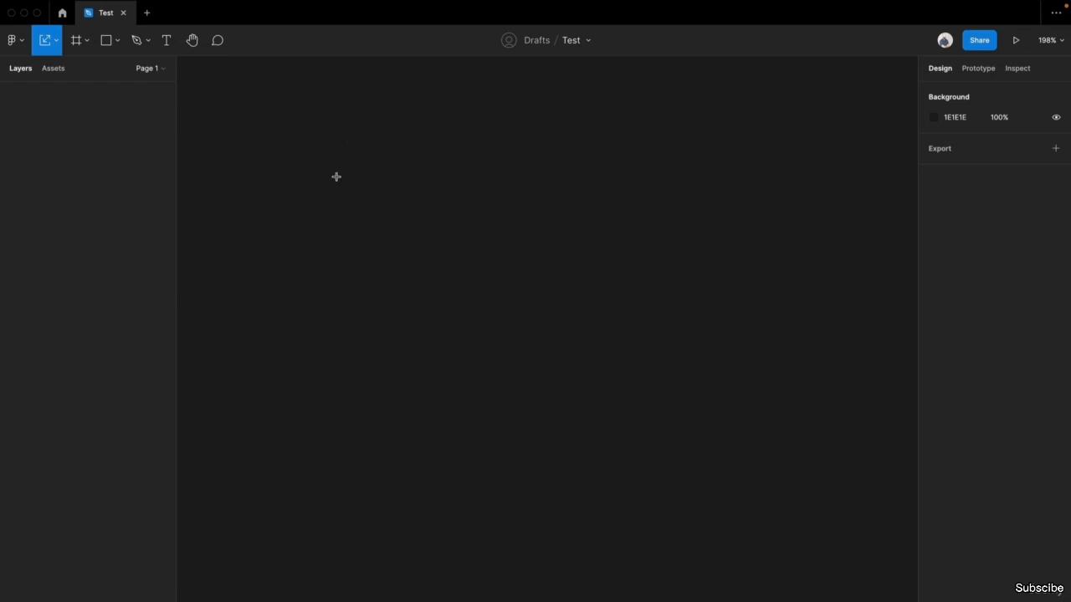
- Create an iPhone 13 Pro Max frame, 428 × 926, on the empty canvas
{"action": "key", "text": "f"}
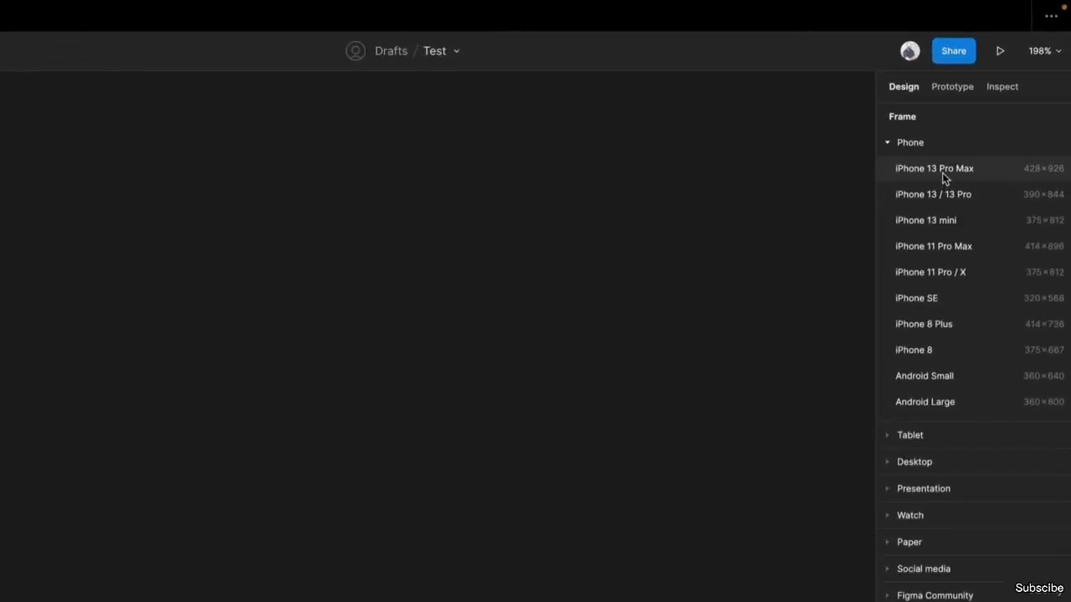
{"action": "left_click", "coordinate": [945, 174]}
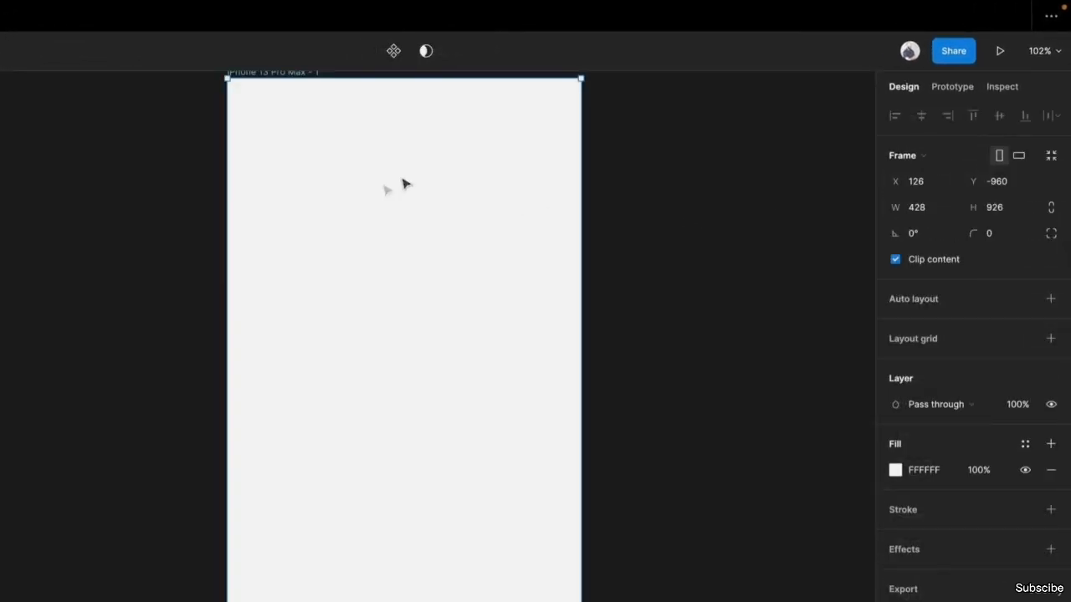
{"action": "left_click_drag", "start_coordinate": [402, 181], "coordinate": [242, 234]}
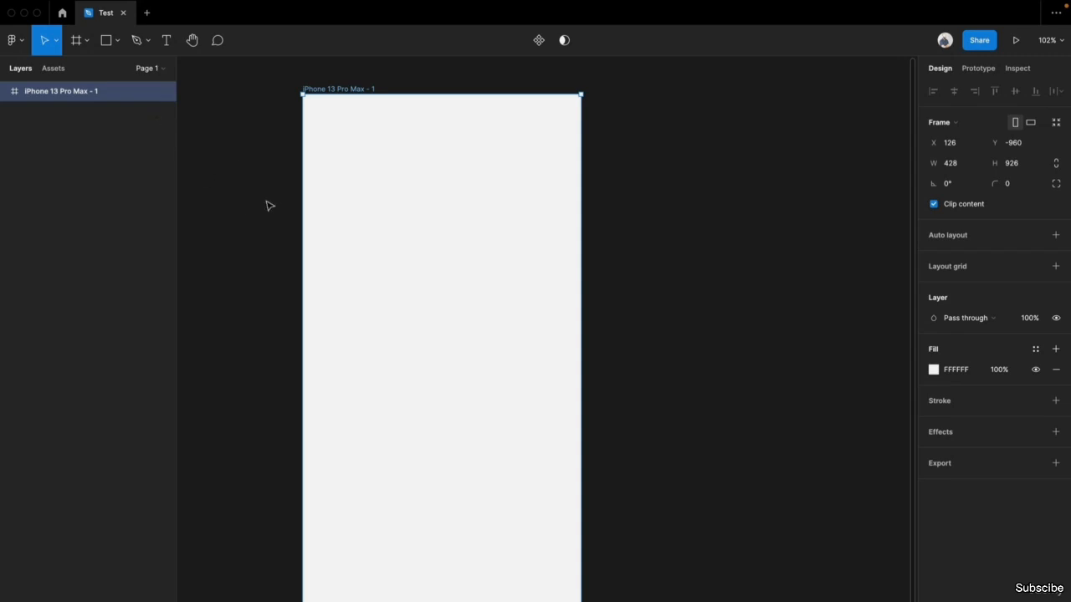
- Draw two stacked rectangles inside the frame, the upper about 330 × 231 and the lower about 328 × 253
{"action": "key", "text": "r"}
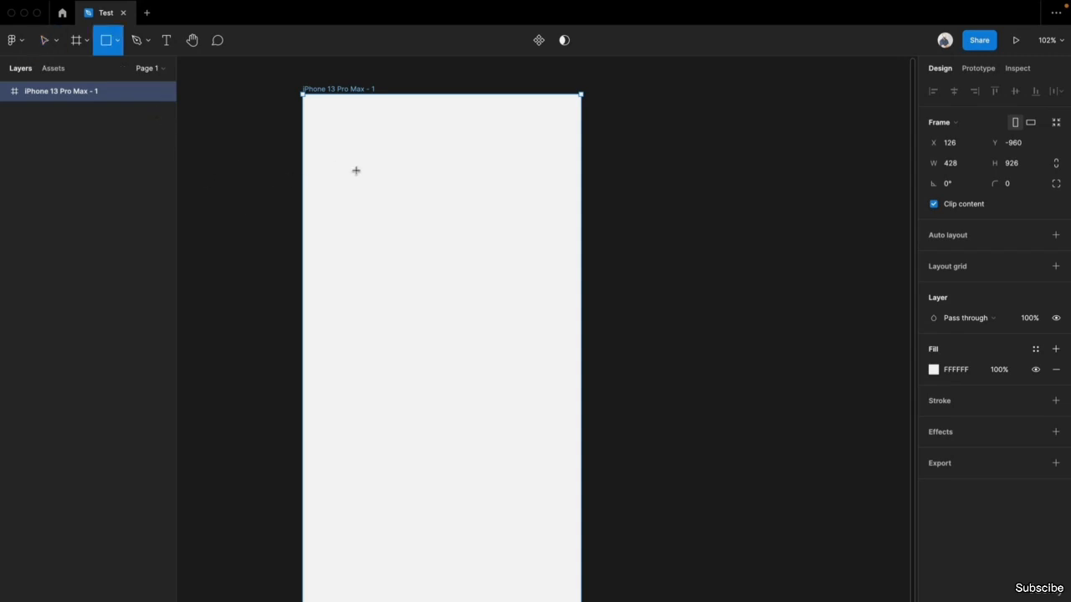
{"action": "left_click_drag", "start_coordinate": [335, 151], "coordinate": [550, 300]}
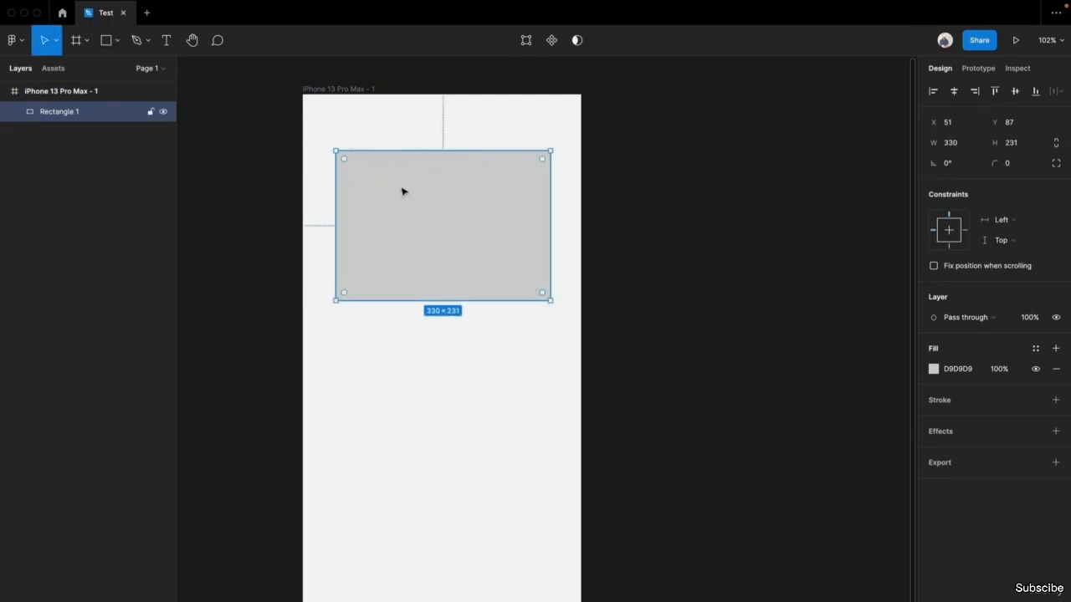
{"action": "left_click", "coordinate": [363, 426]}
{"action": "key", "text": "r"}
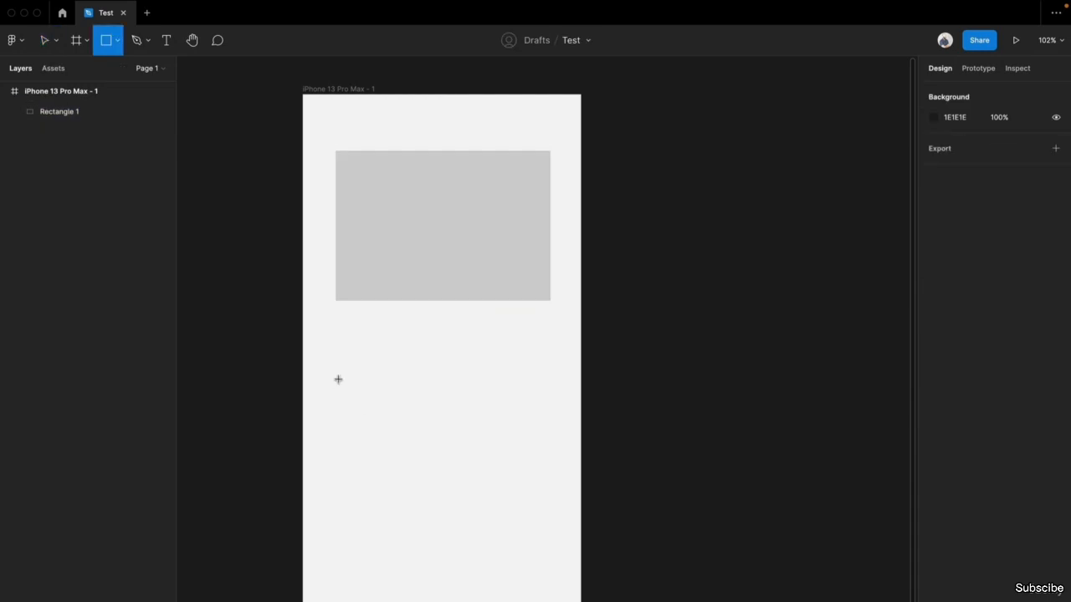
{"action": "left_click_drag", "start_coordinate": [336, 364], "coordinate": [548, 530]}
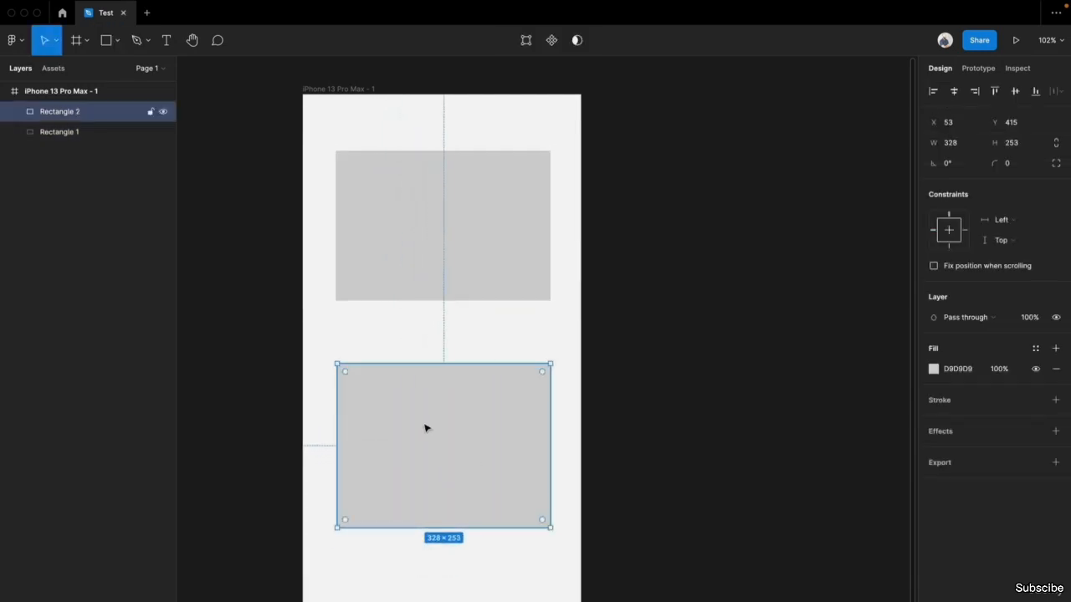
{"action": "left_click", "coordinate": [590, 384]}
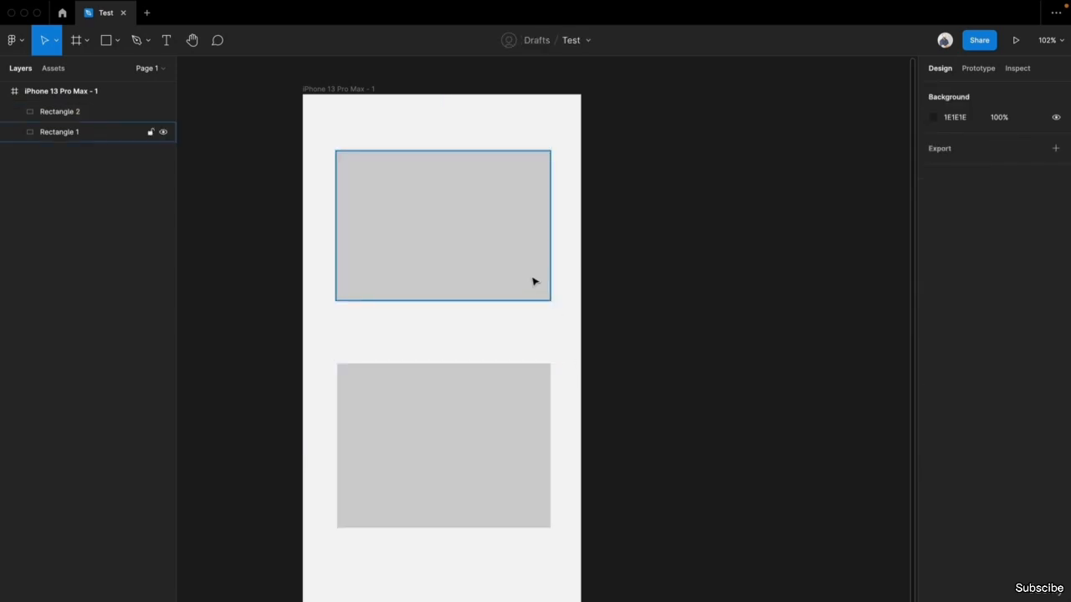
- Select the phone frame together with its rectangles and narrow the frame to about 398 wide
{"action": "left_click", "coordinate": [324, 97]}
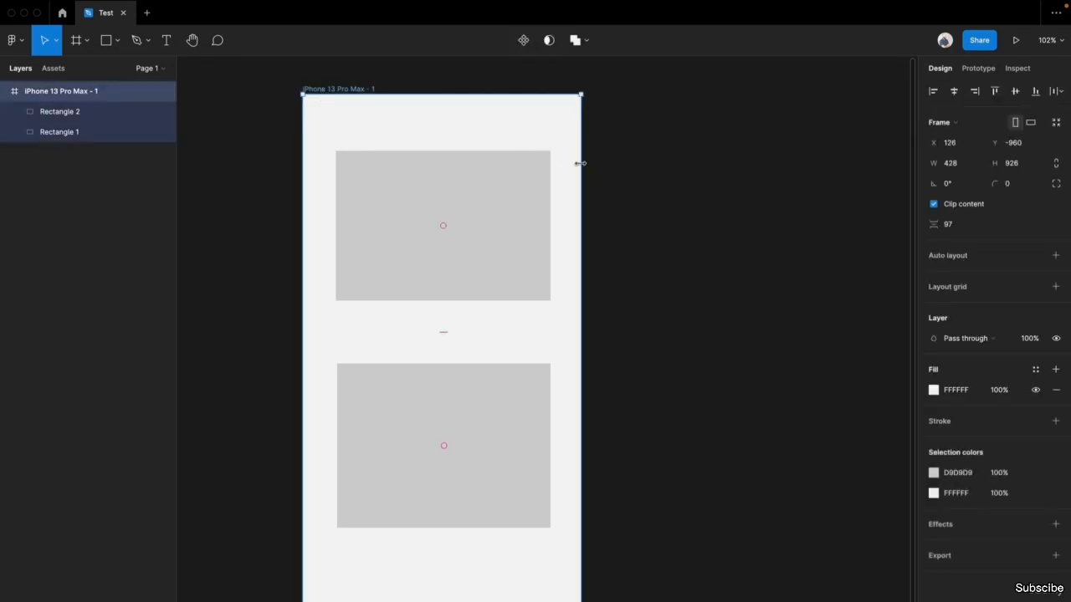
{"action": "left_click_drag", "start_coordinate": [580, 164], "coordinate": [562, 181]}
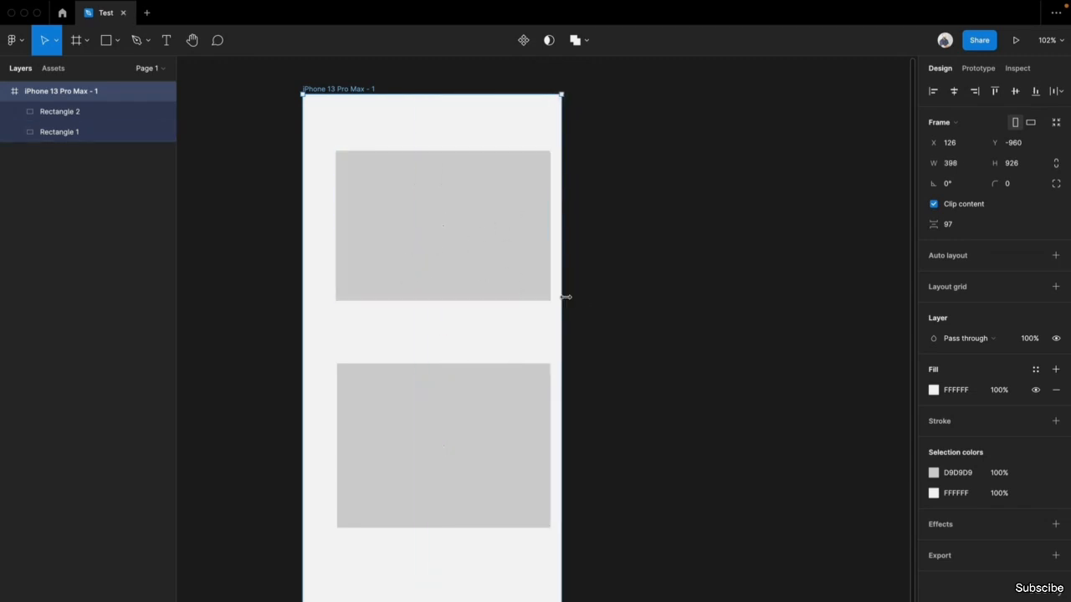
- Widen the phone frame to about 429 and select the upper rectangle to view its constraints
{"action": "mouse_move", "coordinate": [566, 296]}
{"action": "left_mouse_down"}
{"action": "mouse_move", "coordinate": [747, 296]}
{"action": "mouse_move", "coordinate": [581, 297]}
{"action": "left_mouse_up"}
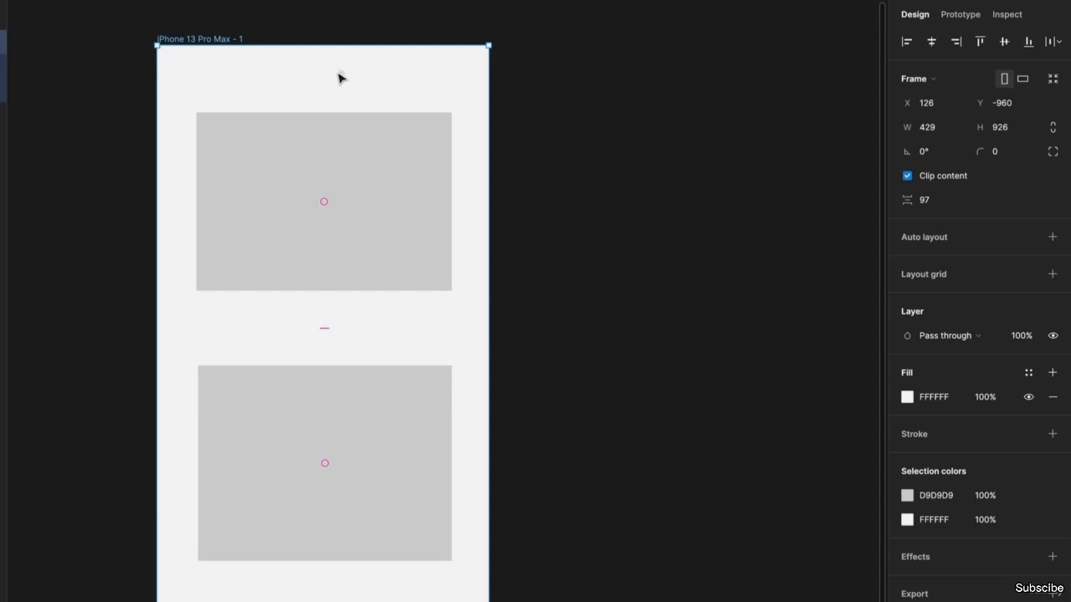
{"action": "left_click", "coordinate": [325, 171]}
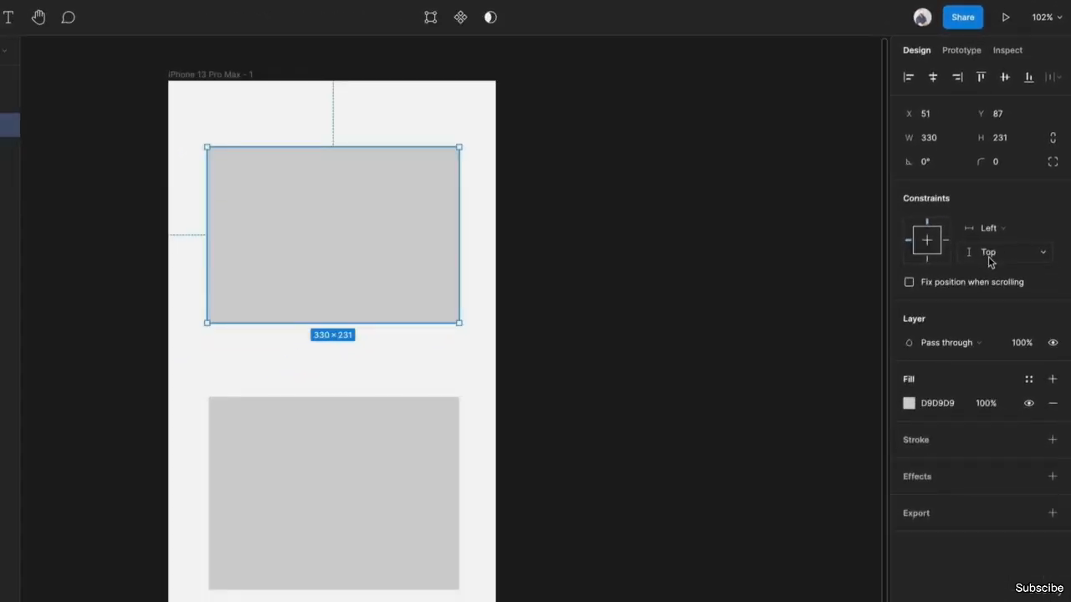
- Try resizing the phone frame from its left and top edges, undoing each resize
{"action": "left_click", "coordinate": [239, 81]}
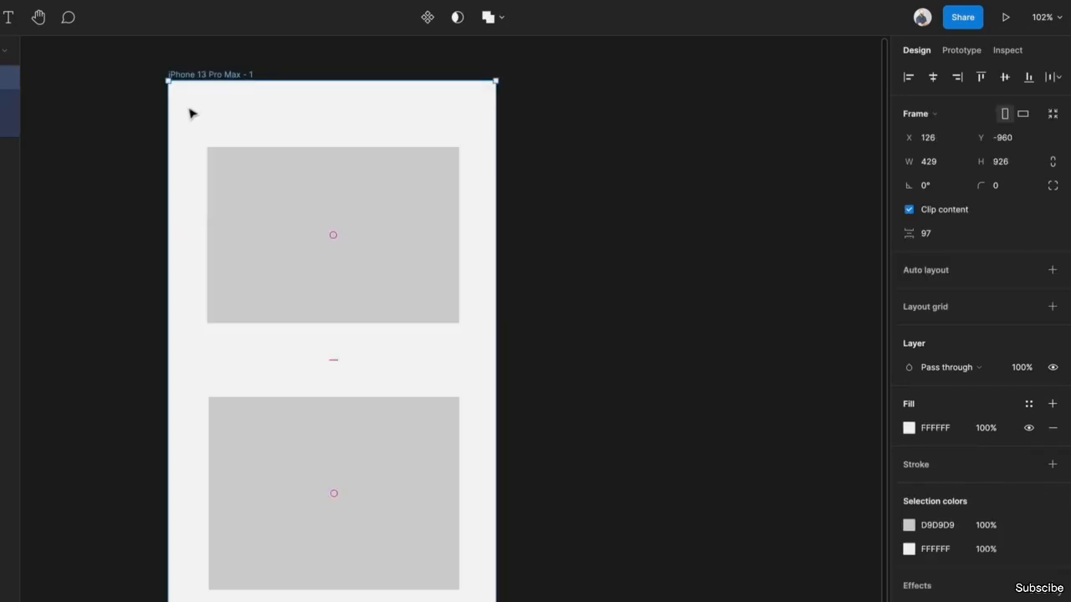
{"action": "left_click_drag", "start_coordinate": [169, 117], "coordinate": [288, 127]}
{"action": "key", "text": "ctrl+z"}
{"action": "left_click_drag", "start_coordinate": [239, 81], "coordinate": [246, 114]}
{"action": "key", "text": "ctrl+z"}
- Set the upper rectangle's horizontal constraint to Left and right, keeping Top as its vertical constraint
{"action": "left_click", "coordinate": [321, 244]}
{"action": "left_click", "coordinate": [1008, 226]}
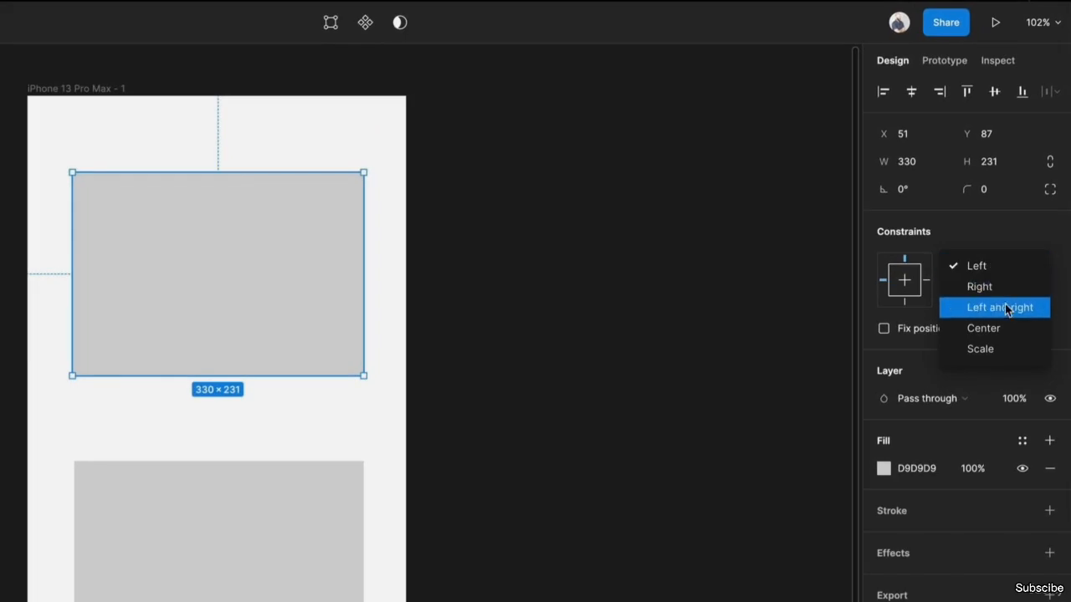
{"action": "left_click", "coordinate": [1004, 304]}
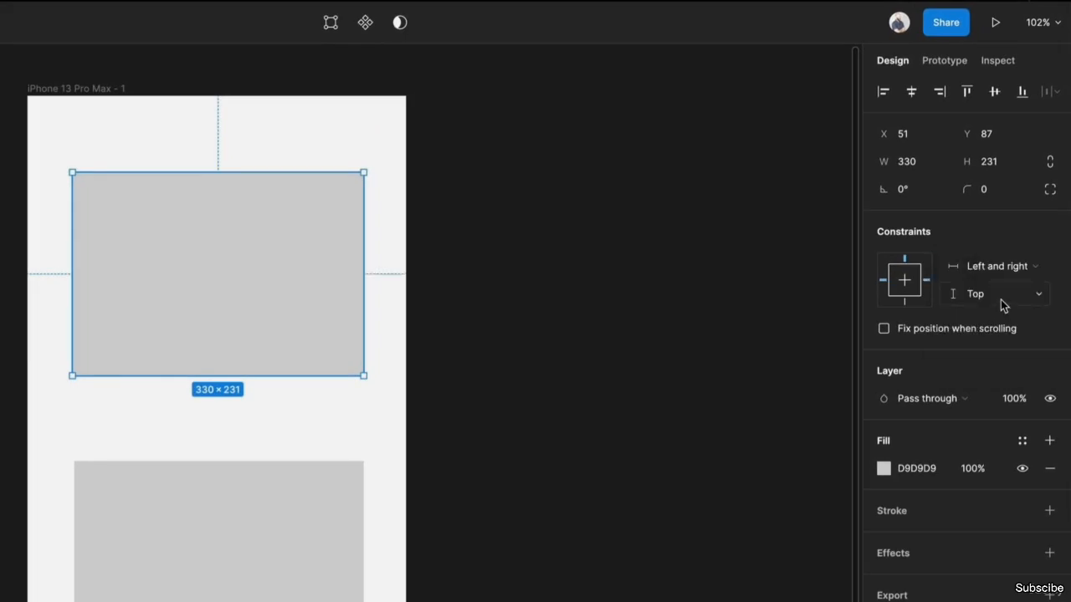
{"action": "left_click", "coordinate": [1003, 306]}
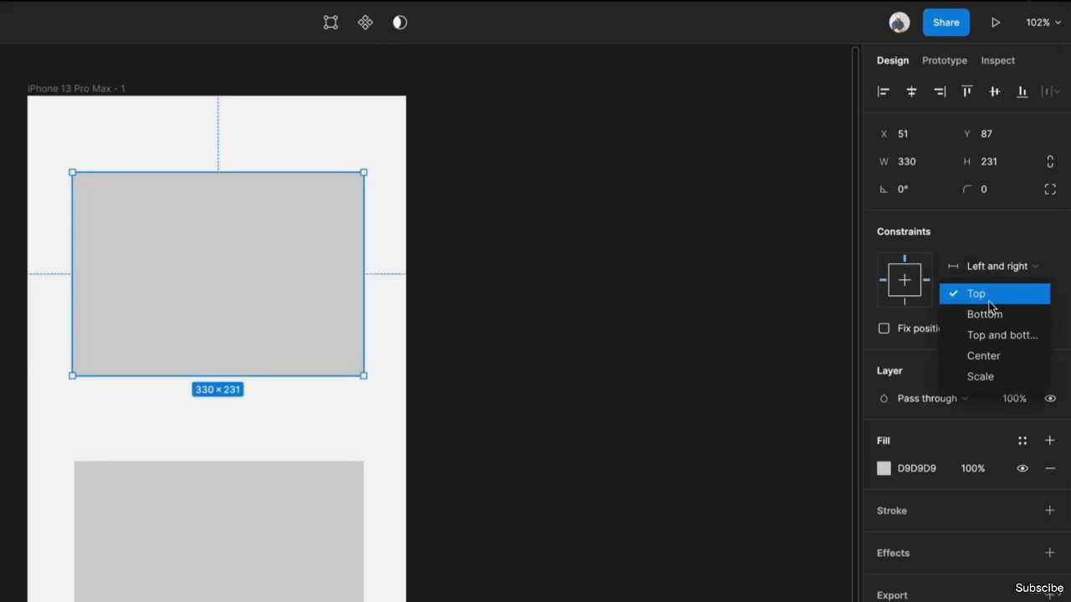
{"action": "left_click", "coordinate": [356, 440]}
- Test the horizontal constraint by widening the phone frame to about 508 and narrowing it, and undo the resizing
{"action": "left_click", "coordinate": [61, 99]}
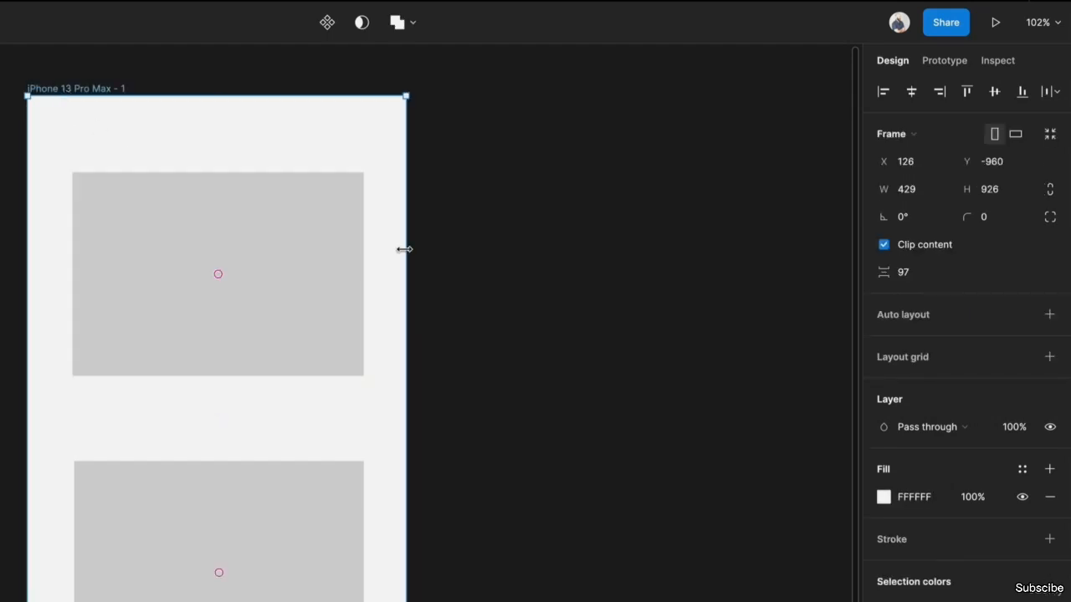
{"action": "left_click_drag", "start_coordinate": [404, 250], "coordinate": [468, 255]}
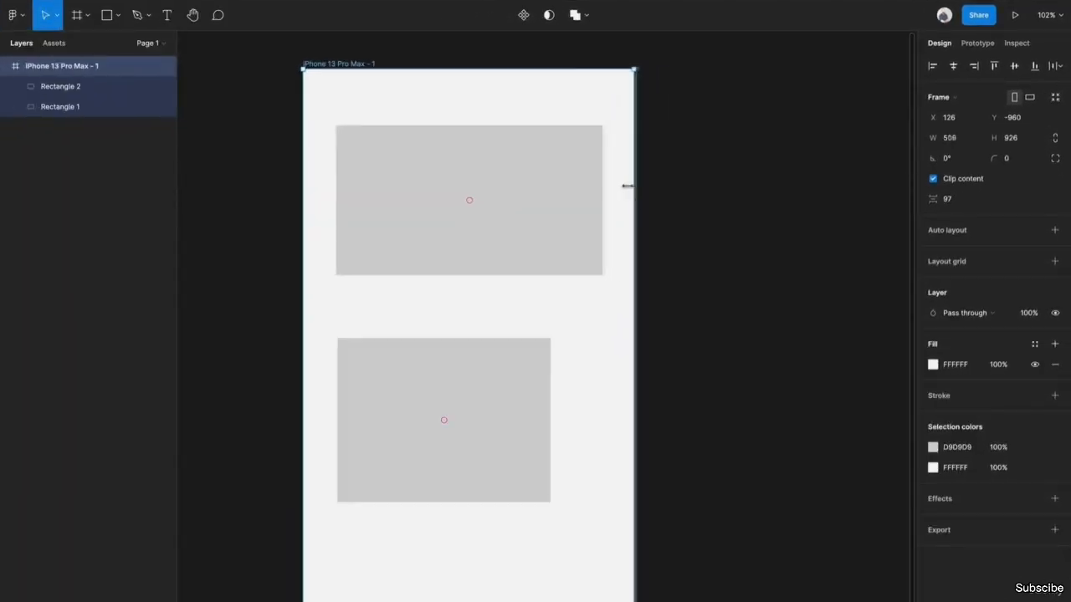
{"action": "left_click_drag", "start_coordinate": [627, 186], "coordinate": [520, 189]}
{"action": "key", "text": "ctrl+z"}
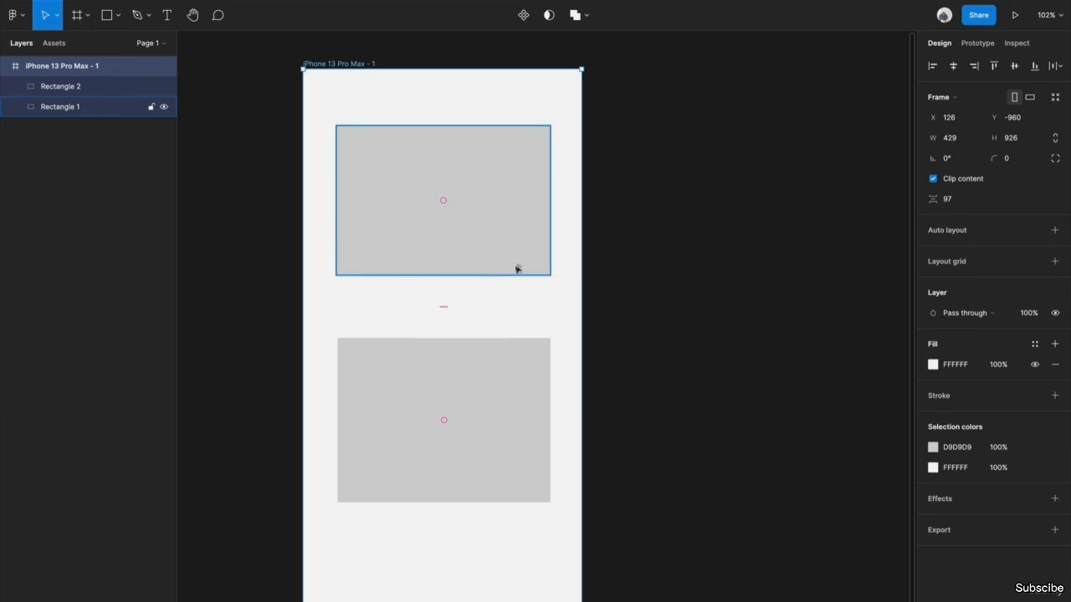
- Set the lower rectangle's vertical constraint to Top and bottom, keeping Left as its horizontal constraint
{"action": "left_click", "coordinate": [512, 391]}
{"action": "left_click", "coordinate": [1015, 202]}
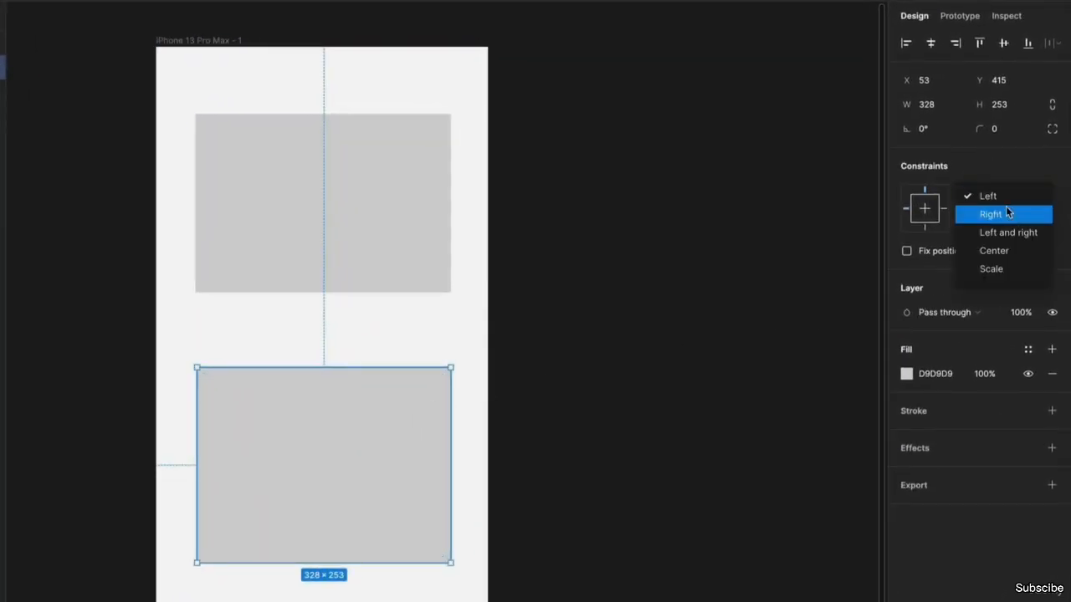
{"action": "left_click", "coordinate": [1012, 198]}
{"action": "left_click", "coordinate": [1004, 220]}
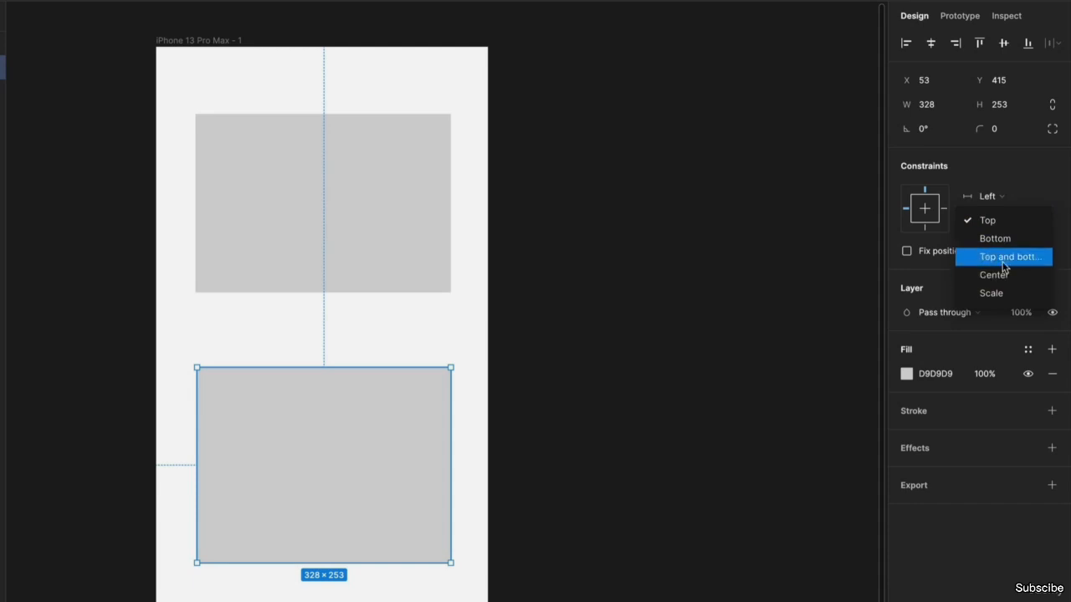
{"action": "left_click", "coordinate": [1003, 261]}
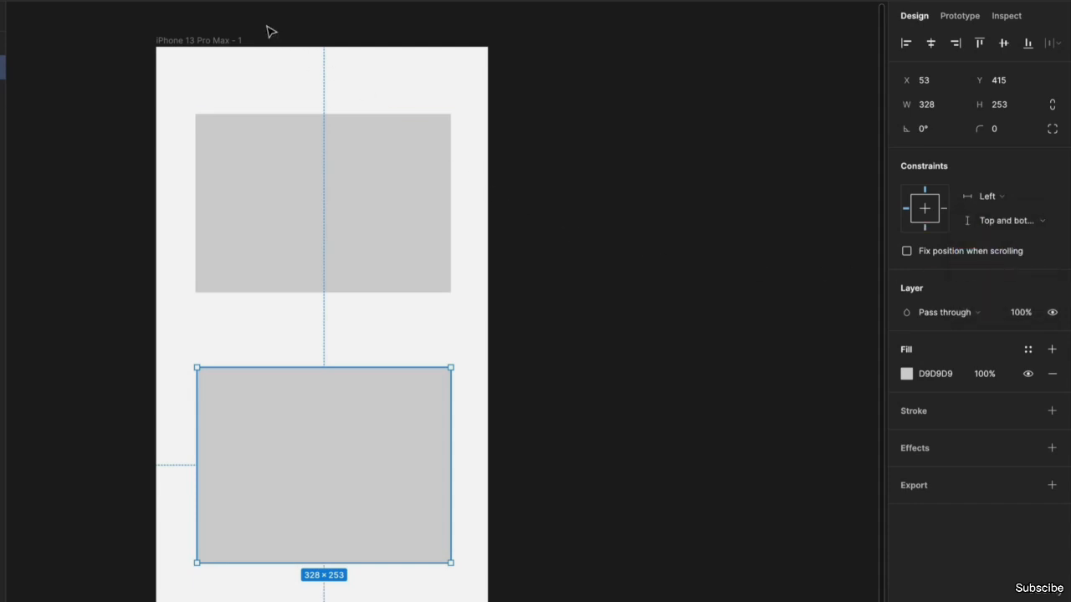
- Extend the phone frame downward to about 968 high and move the lower rectangle down to about Y 615
{"action": "left_click", "coordinate": [220, 41]}
{"action": "scroll", "coordinate": [419, 251], "scroll_direction": "down", "scroll_amount": 5}
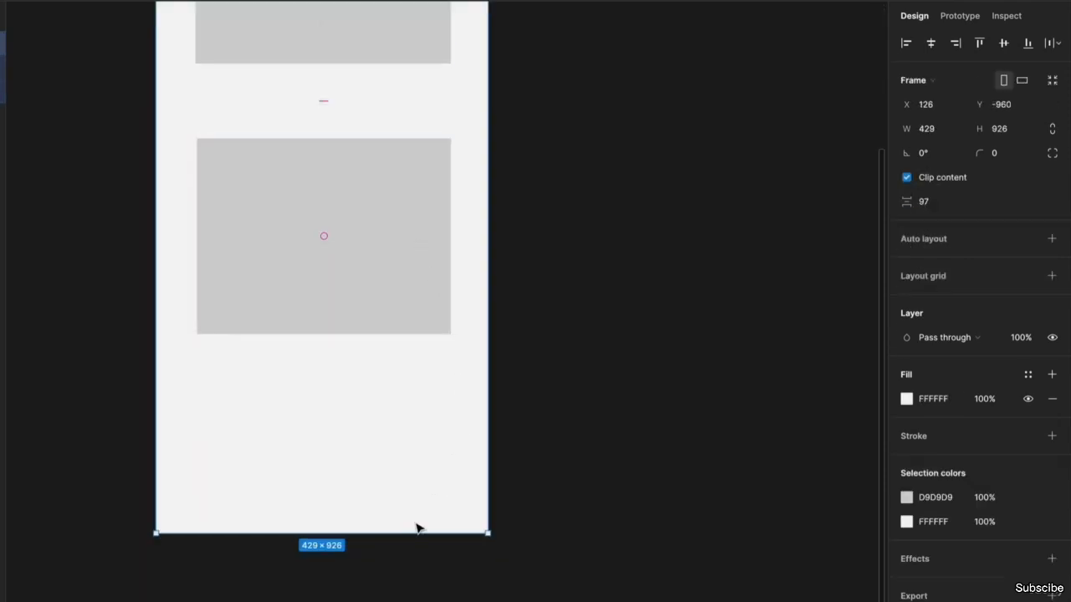
{"action": "left_click_drag", "start_coordinate": [409, 533], "coordinate": [447, 567]}
{"action": "scroll", "coordinate": [463, 373], "scroll_direction": "up", "scroll_amount": 5}
{"action": "scroll", "coordinate": [401, 373], "scroll_direction": "down", "scroll_amount": 5}
{"action": "left_click", "coordinate": [385, 341]}
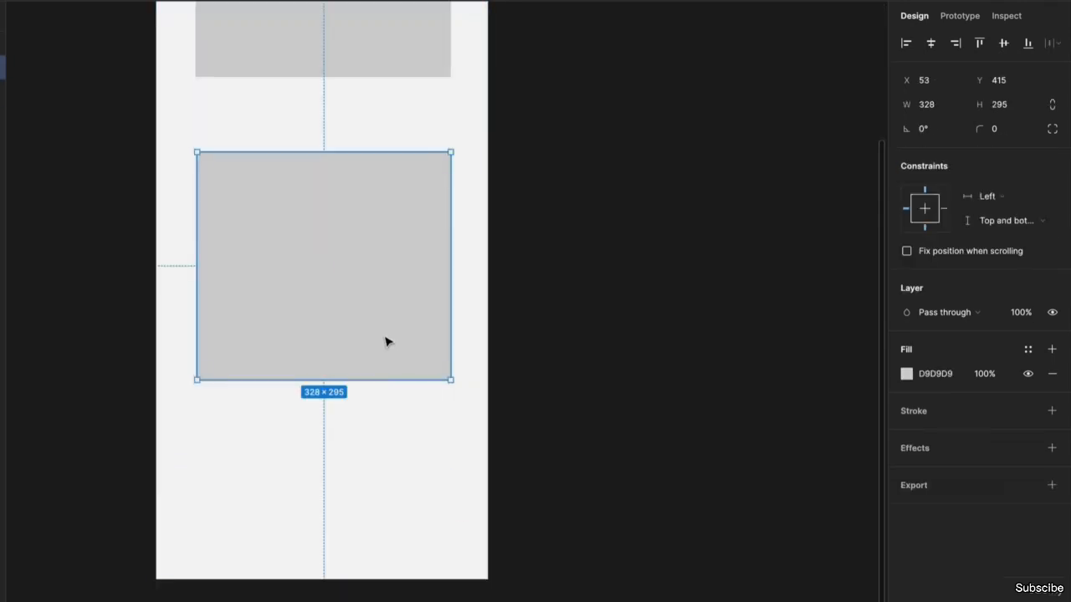
{"action": "left_click_drag", "start_coordinate": [405, 244], "coordinate": [413, 398]}
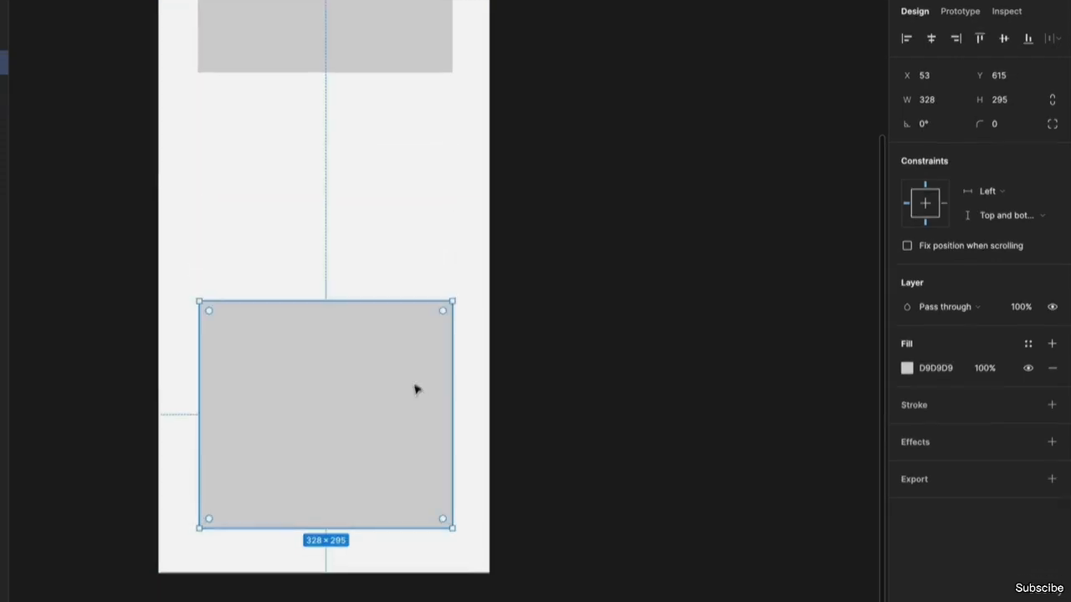
{"action": "scroll", "coordinate": [418, 384], "scroll_direction": "up", "scroll_amount": 5}
- Set the upper rectangle's vertical constraint to Center
{"action": "left_click", "coordinate": [438, 313]}
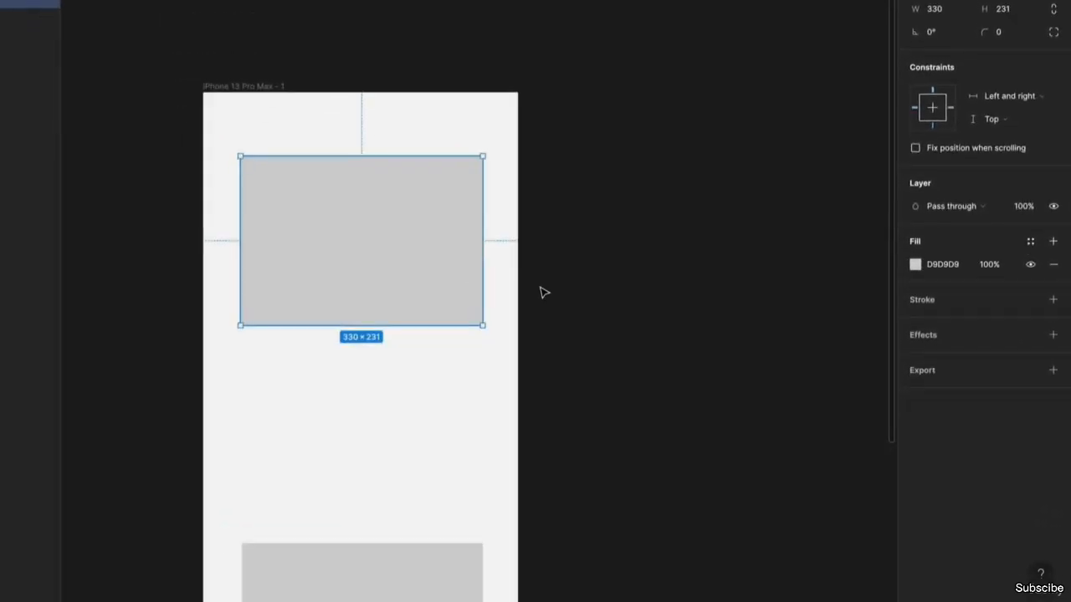
{"action": "left_click", "coordinate": [1013, 122]}
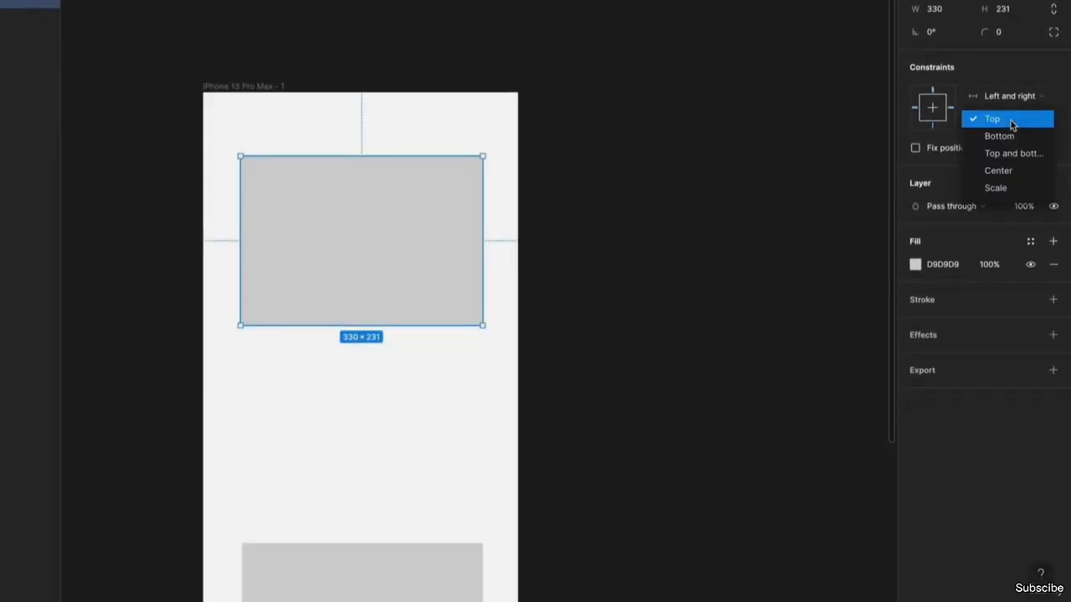
{"action": "left_click", "coordinate": [1018, 172]}
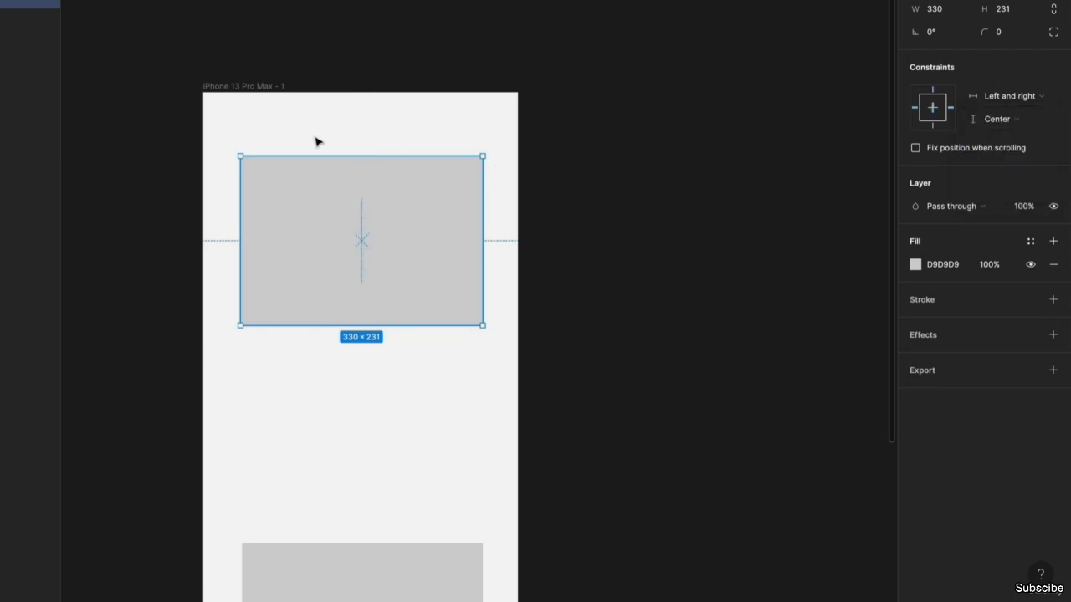
- Resize the phone frame from its top edge to a height of about 1038
{"action": "left_click", "coordinate": [506, 95]}
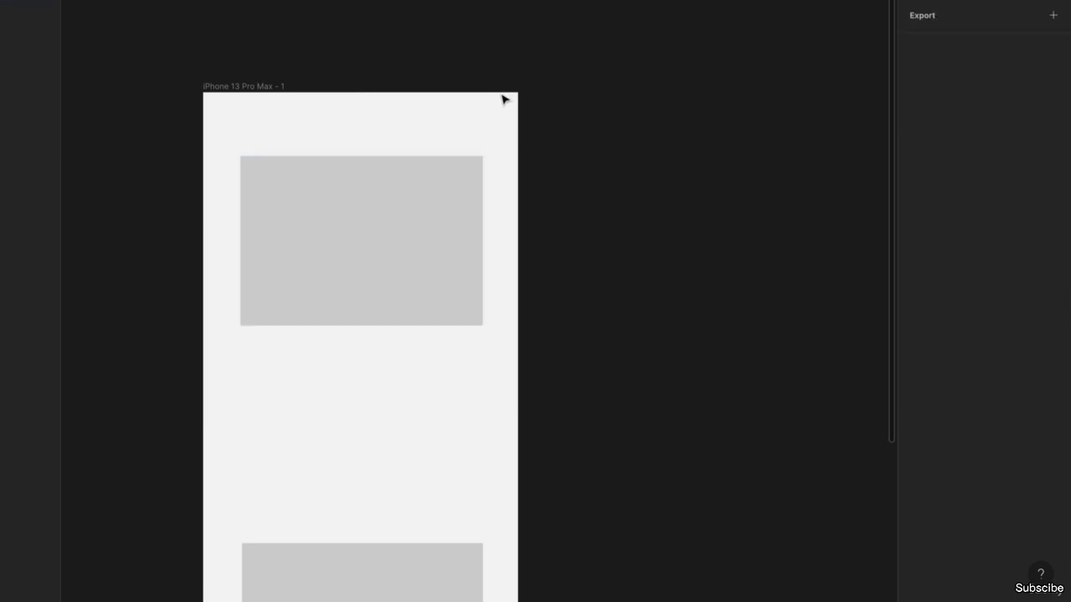
{"action": "left_click", "coordinate": [251, 87]}
{"action": "left_click_drag", "start_coordinate": [306, 85], "coordinate": [336, 0]}
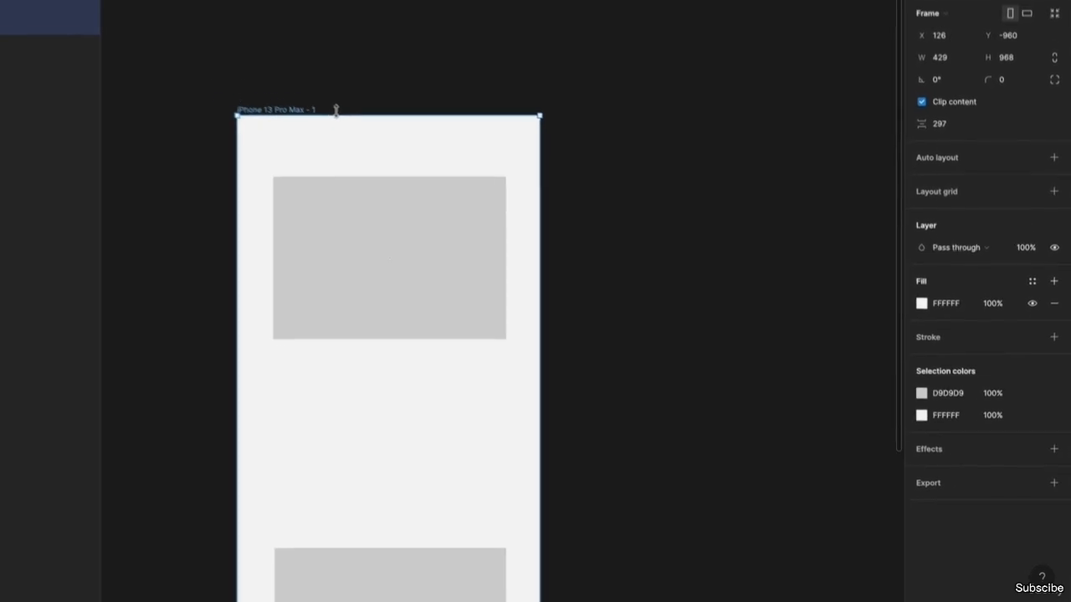
{"action": "left_click_drag", "start_coordinate": [421, 58], "coordinate": [410, 114]}
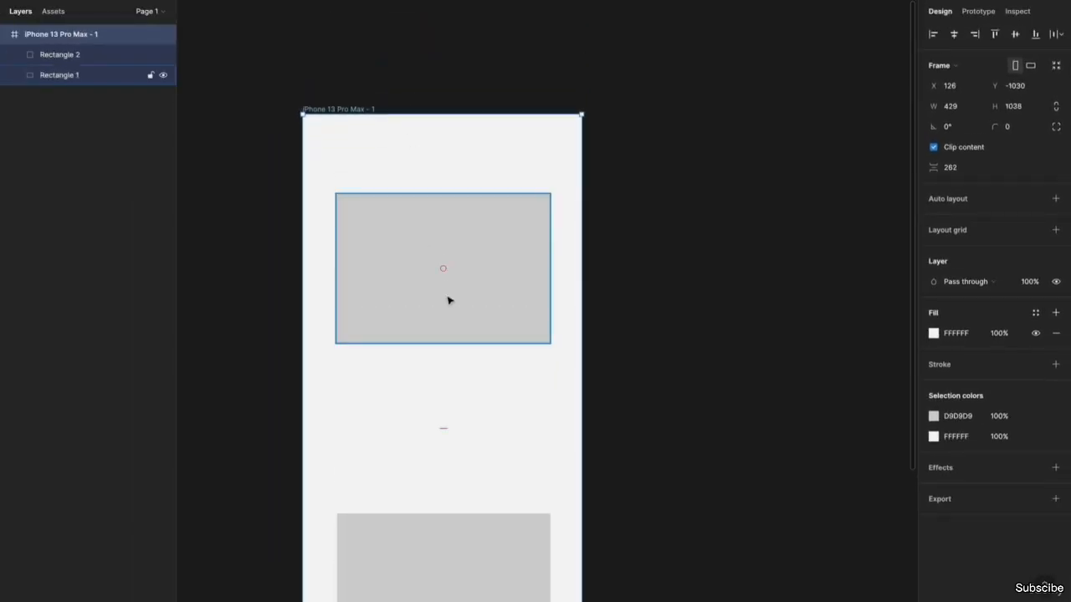
- Set both the horizontal and vertical constraints of the upper rectangle to Scale
{"action": "left_click", "coordinate": [447, 299]}
{"action": "left_click", "coordinate": [1040, 163]}
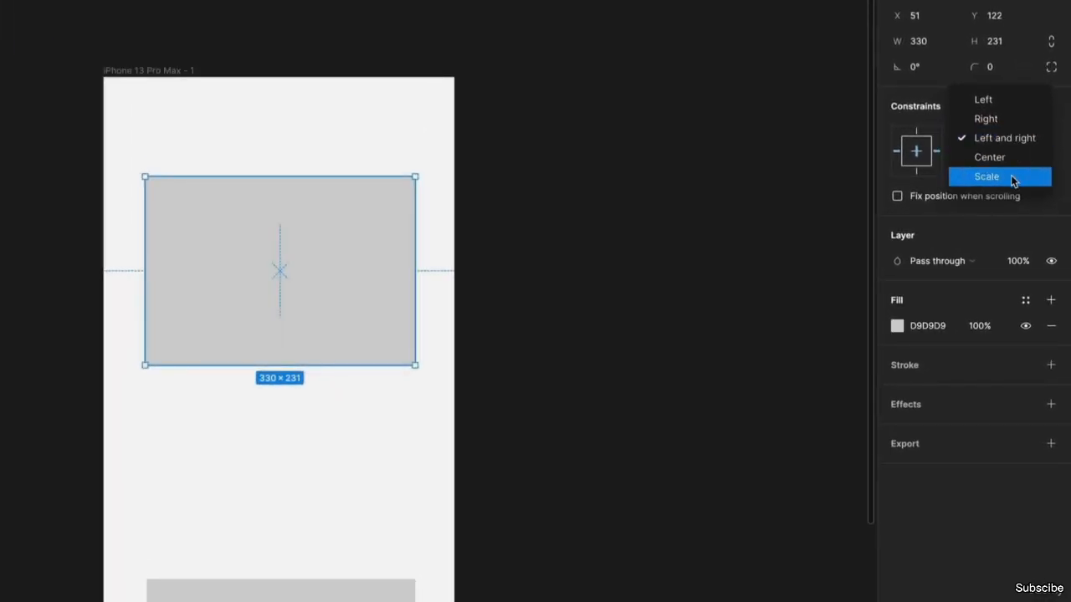
{"action": "left_click", "coordinate": [1010, 176]}
{"action": "left_click", "coordinate": [999, 164]}
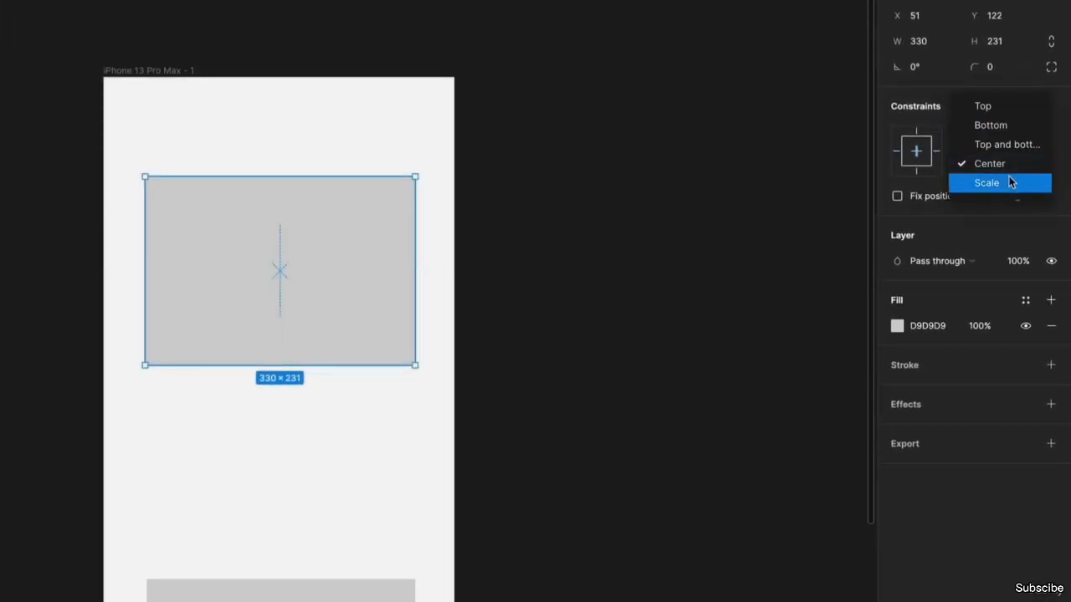
{"action": "left_click", "coordinate": [1009, 182]}
- Test the scale constraints by widening the phone frame to about 699, and finish resizing it at about 429 × 1272
{"action": "left_click", "coordinate": [157, 71]}
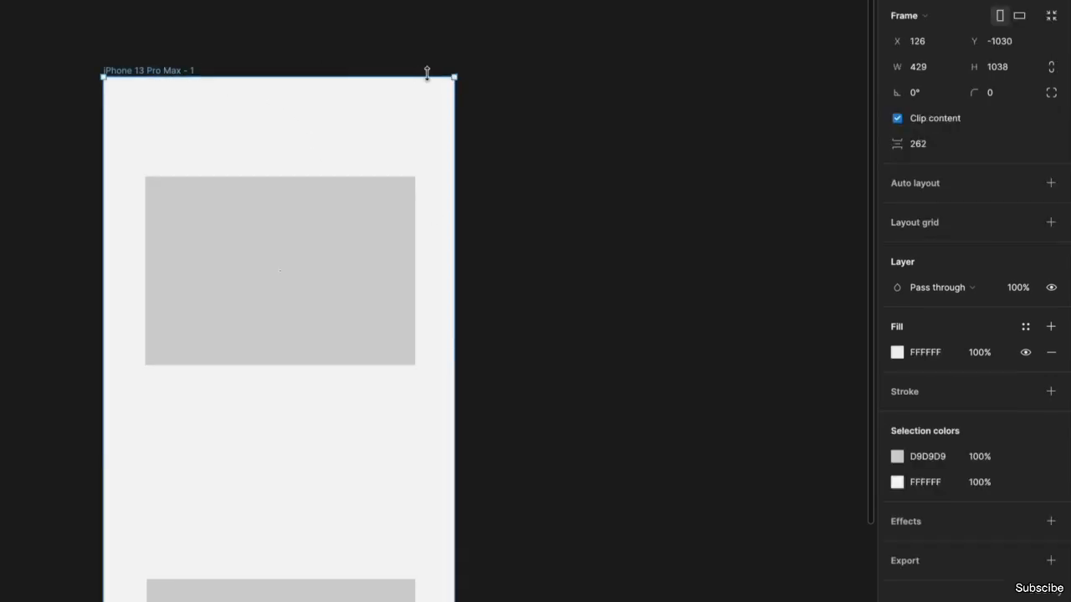
{"action": "left_click_drag", "start_coordinate": [454, 78], "coordinate": [639, 293]}
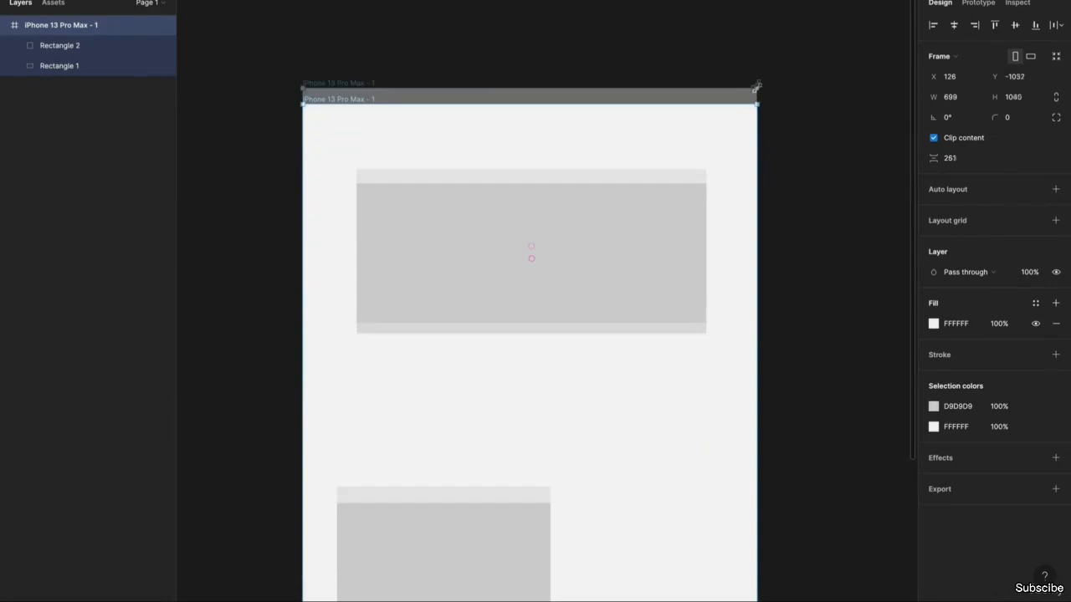
{"action": "left_click_drag", "start_coordinate": [757, 86], "coordinate": [581, 190]}
{"action": "scroll", "coordinate": [581, 190], "scroll_direction": "up", "scroll_amount": 3}
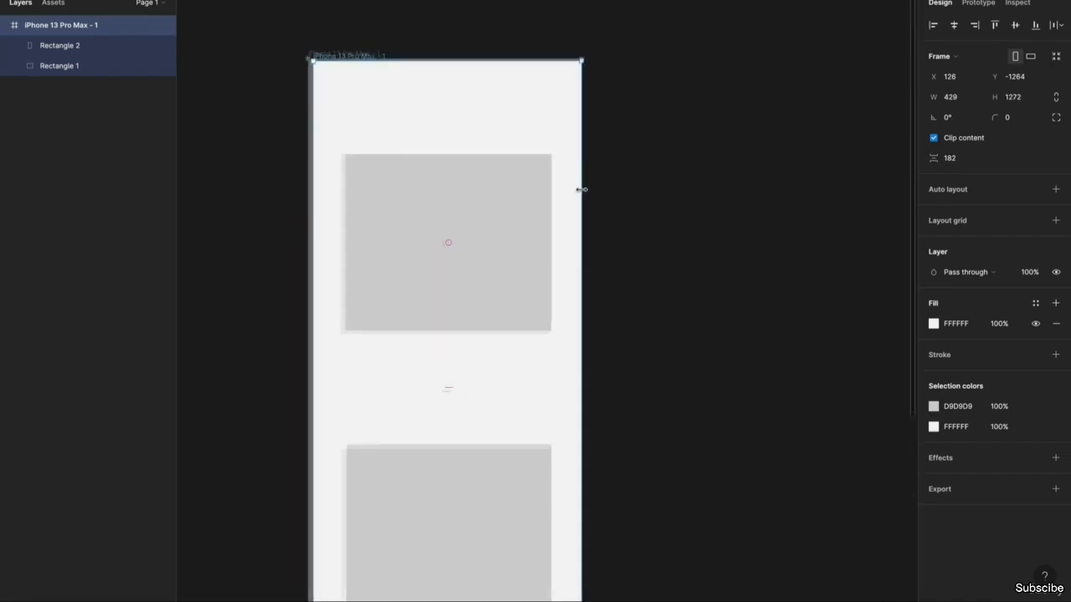
{"action": "scroll", "coordinate": [581, 190], "scroll_direction": "down", "scroll_amount": 5}
- Align the lower rectangle beneath the upper one at about X 51, and select the upper rectangle to review its constraints
{"action": "left_click_drag", "start_coordinate": [520, 424], "coordinate": [520, 401]}
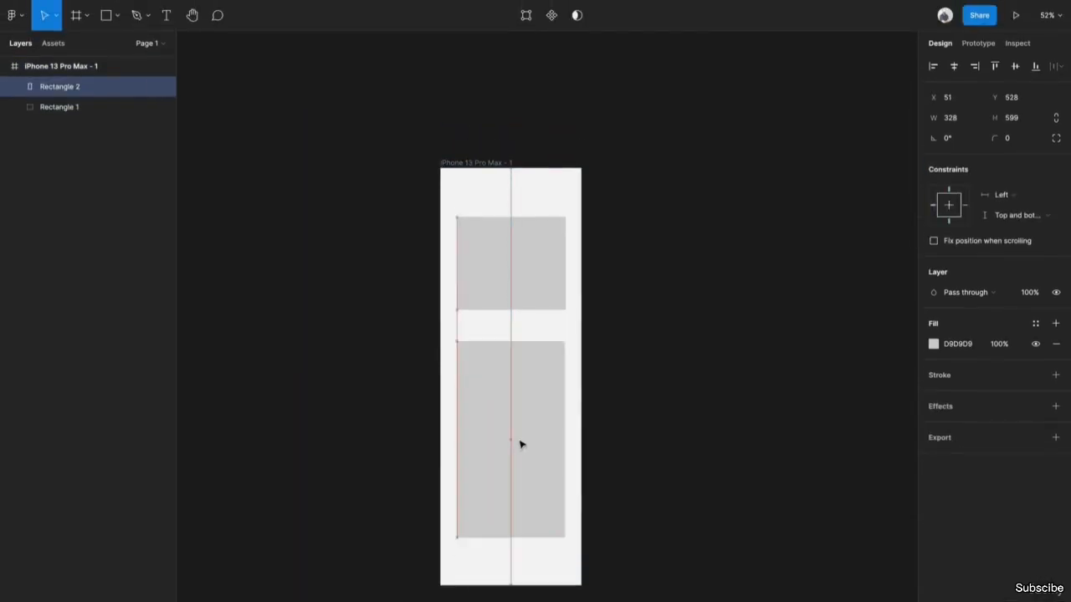
{"action": "left_click_drag", "start_coordinate": [520, 444], "coordinate": [519, 440]}
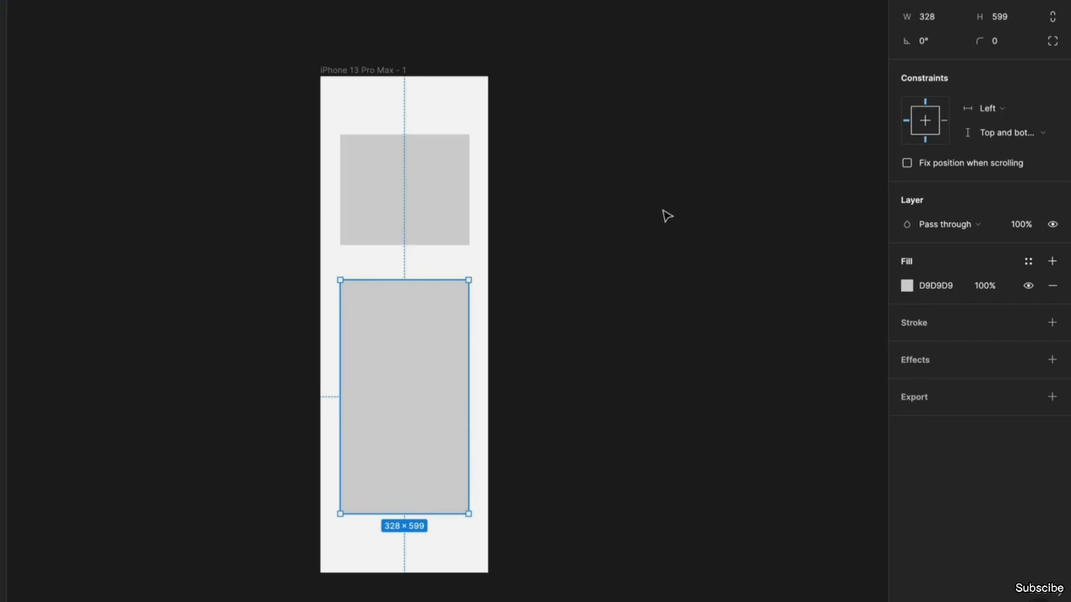
{"action": "left_click", "coordinate": [397, 192]}
{"action": "mouse_move", "coordinate": [425, 190]}
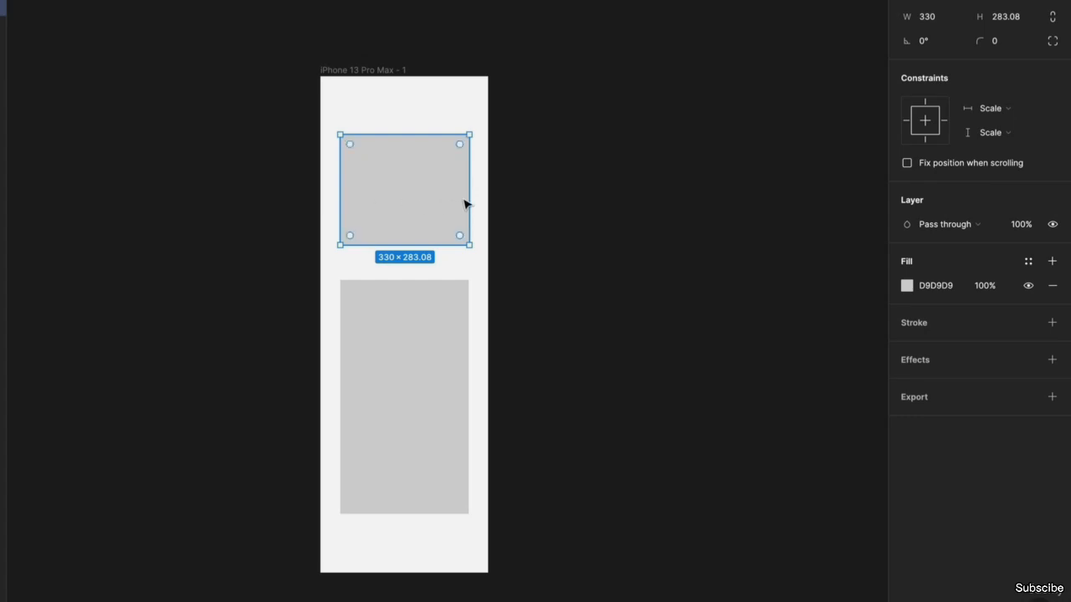
- Duplicate the upper rectangle and place the copy on the empty canvas beside the phone frame
{"action": "left_click_drag", "start_coordinate": [662, 210], "coordinate": [352, 189]}
{"action": "left_click", "coordinate": [349, 185]}
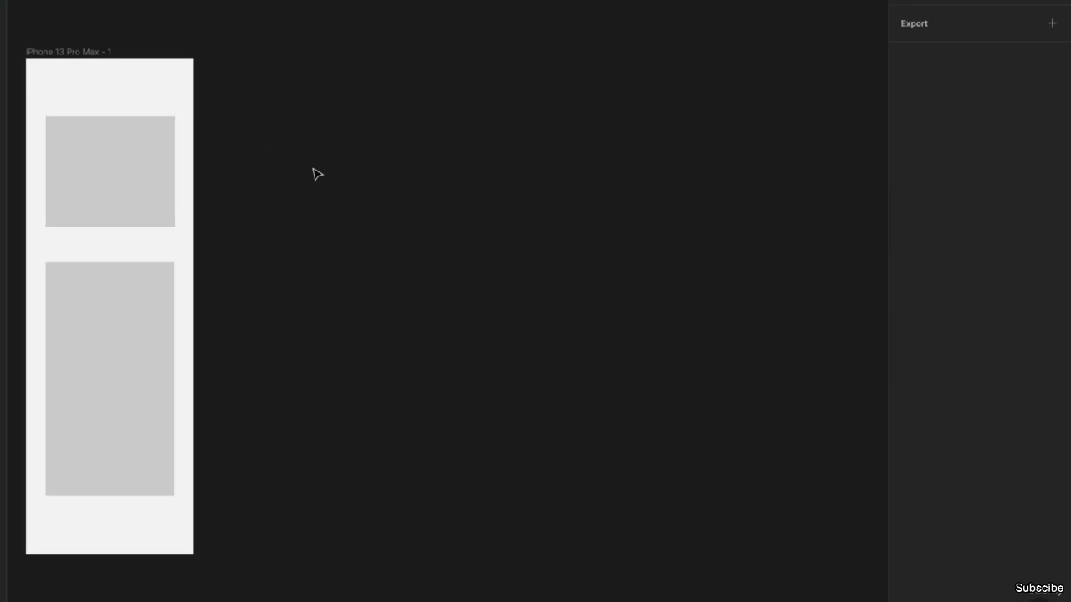
{"action": "key", "text": "ctrl+z"}
{"action": "left_click", "coordinate": [32, 156]}
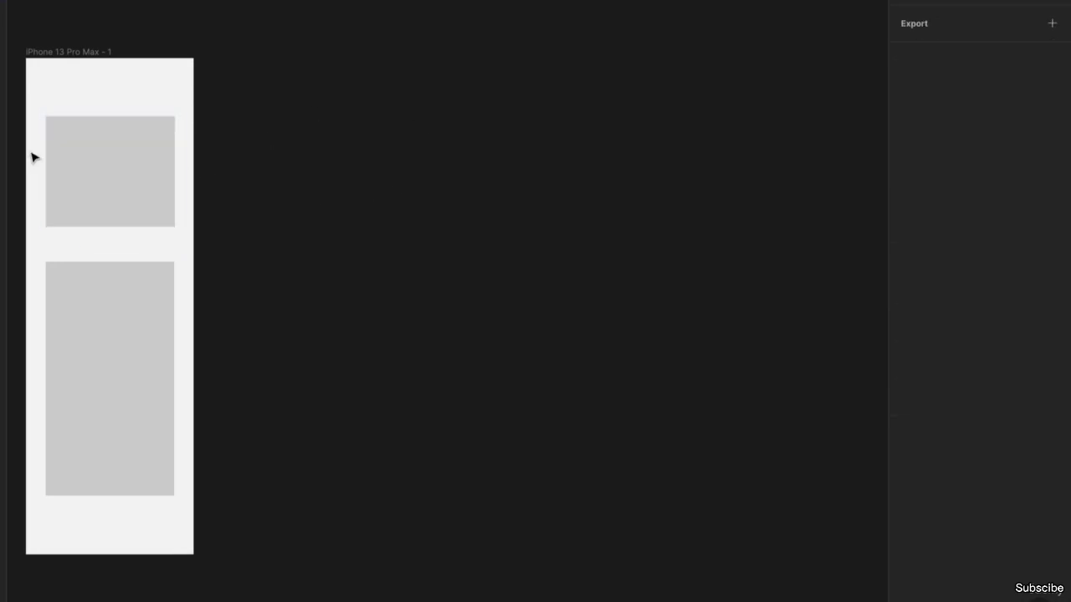
{"action": "left_click", "coordinate": [98, 161]}
{"action": "left_click_drag", "start_coordinate": [98, 162], "coordinate": [335, 162]}
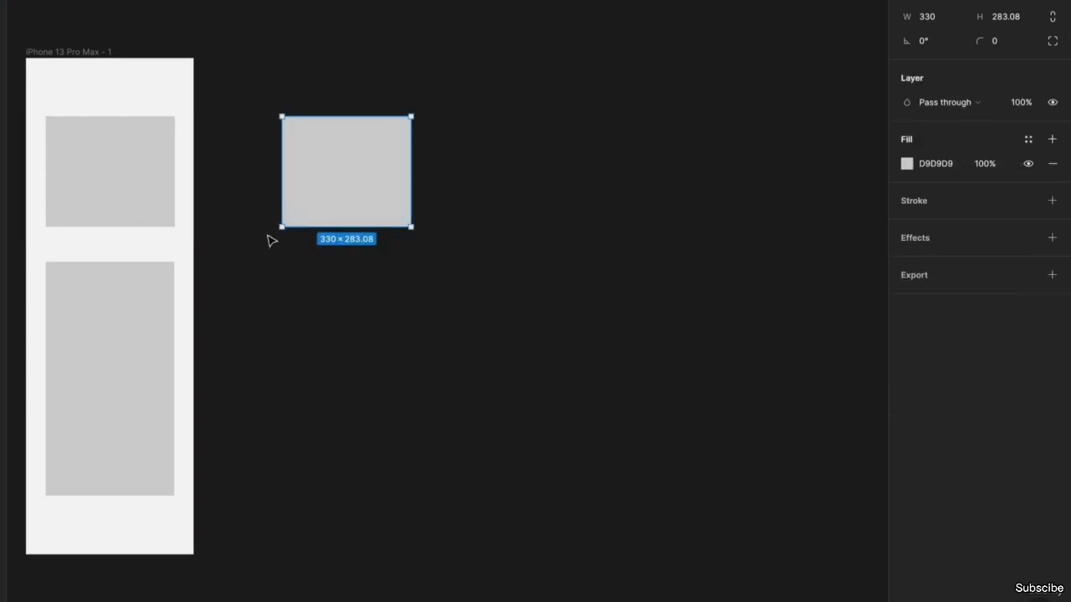
- Compare the upper rectangle inside the frame with its copy outside to see which offers constraints
{"action": "scroll", "coordinate": [301, 209], "scroll_direction": "up", "scroll_amount": 5}
{"action": "scroll", "coordinate": [301, 213], "scroll_direction": "down", "scroll_amount": 5}
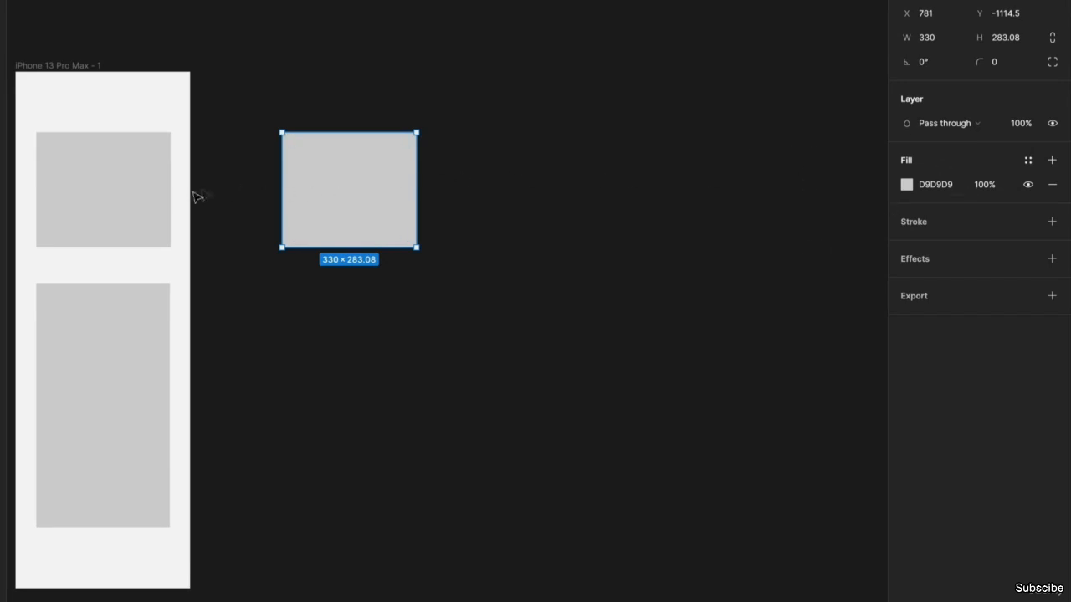
{"action": "left_click", "coordinate": [156, 199]}
{"action": "left_click", "coordinate": [334, 186]}
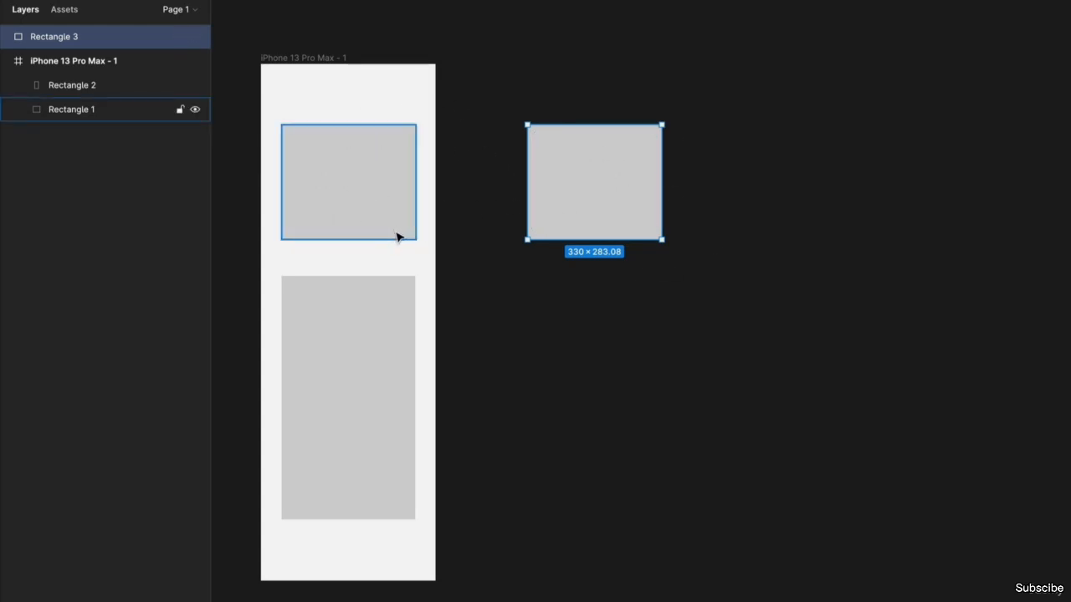
{"action": "scroll", "coordinate": [507, 254], "scroll_direction": "down", "scroll_amount": 1}
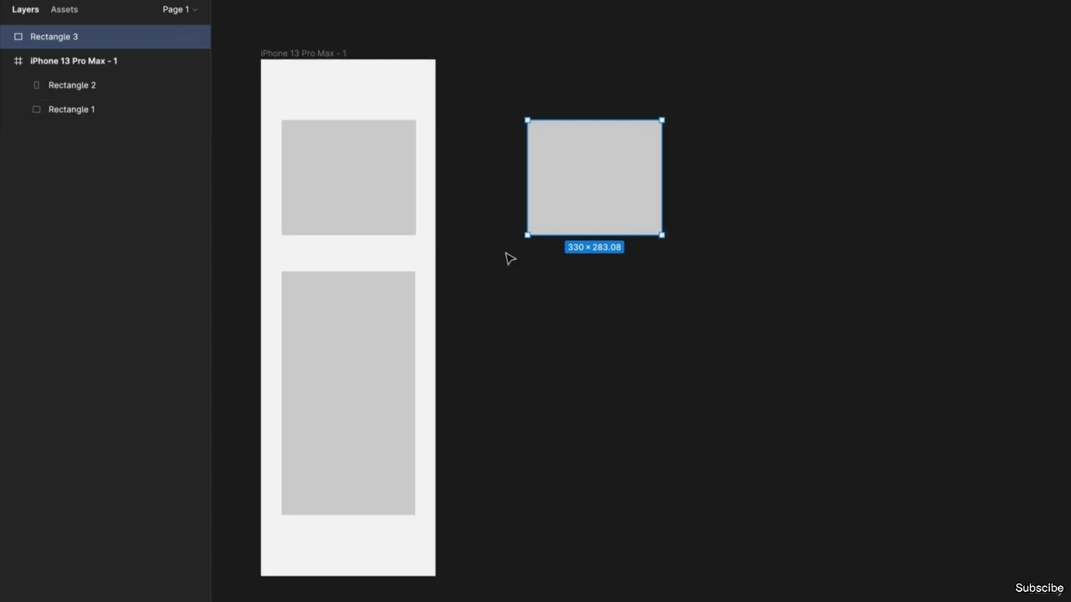
- Select the phone frame and widen it to about 597 × 1272 to test how its rectangles respond
{"action": "scroll", "coordinate": [617, 259], "scroll_direction": "left", "scroll_amount": 2}
{"action": "left_click", "coordinate": [455, 58]}
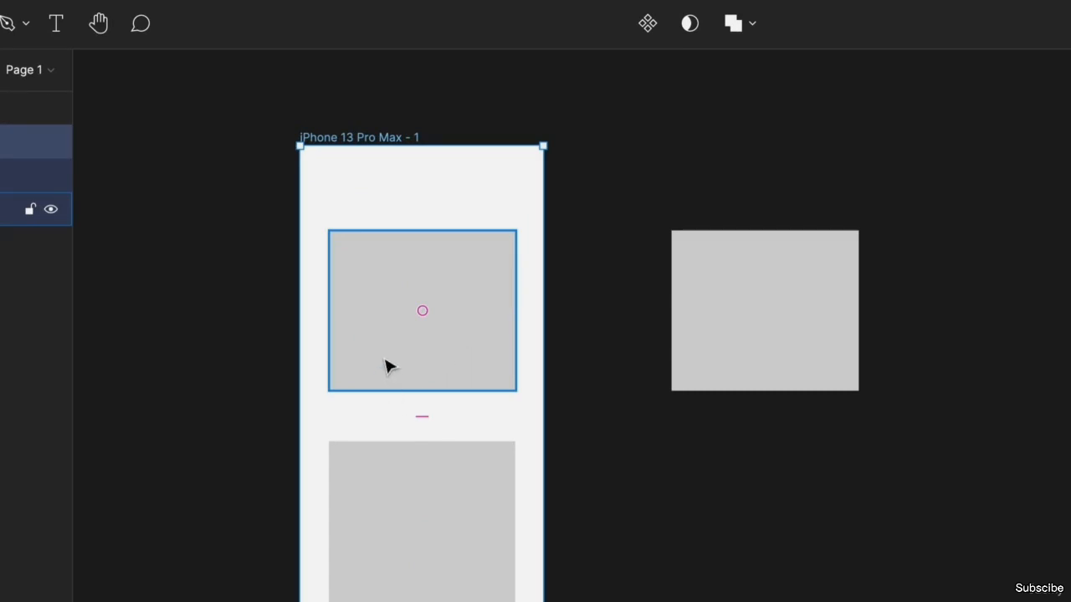
{"action": "scroll", "coordinate": [454, 312], "scroll_direction": "up", "scroll_amount": 2}
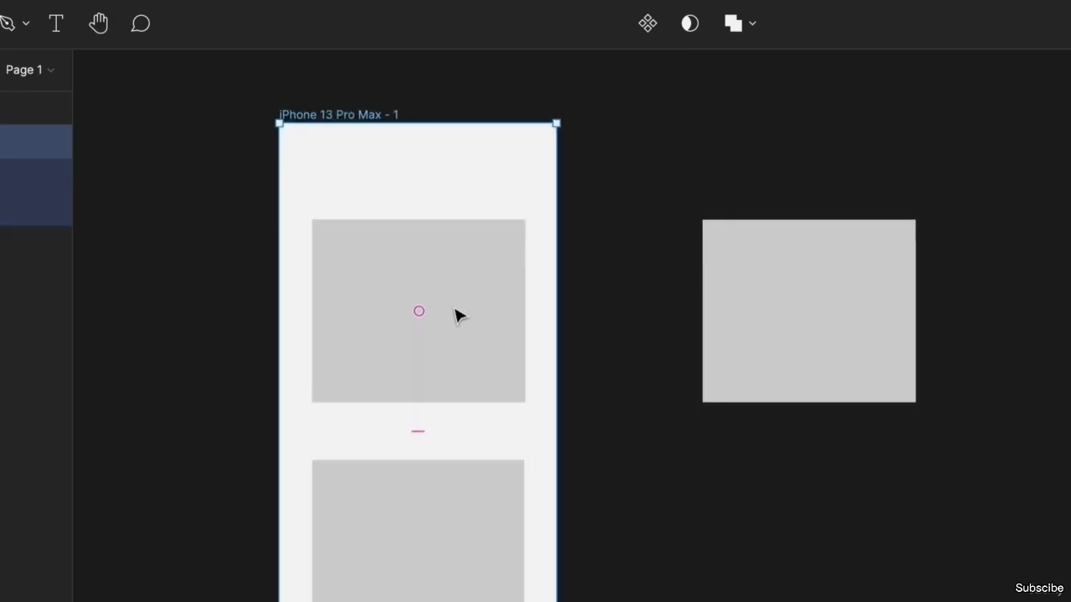
{"action": "left_click_drag", "start_coordinate": [411, 449], "coordinate": [493, 337]}
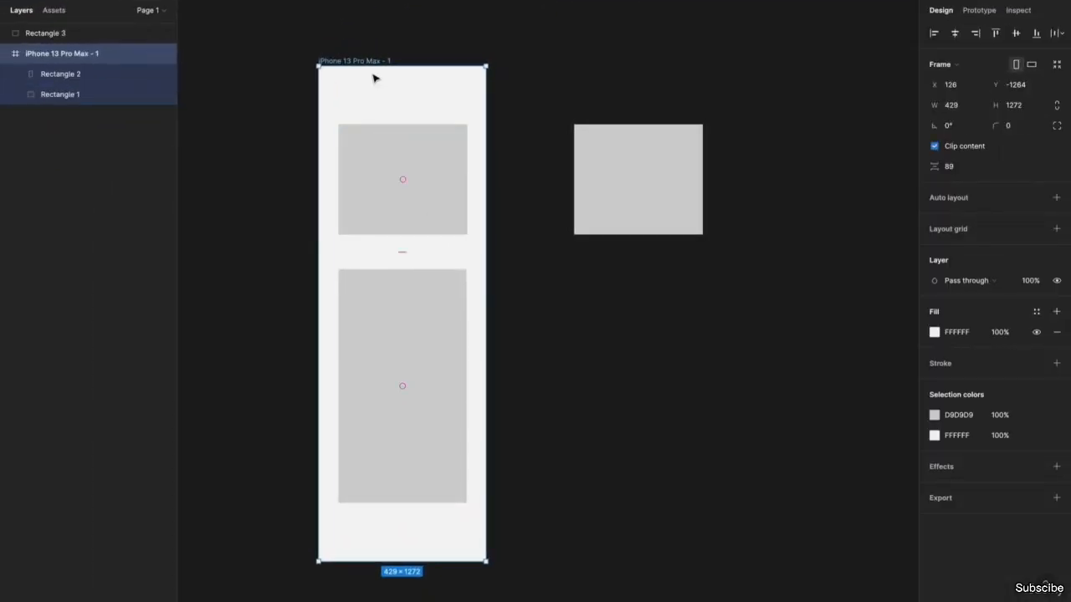
{"action": "left_click", "coordinate": [395, 187]}
{"action": "left_click", "coordinate": [475, 112]}
{"action": "left_click_drag", "start_coordinate": [485, 133], "coordinate": [552, 204]}
- Delete the duplicate rectangle beside the phone frame and select the frame
{"action": "left_click", "coordinate": [590, 198]}
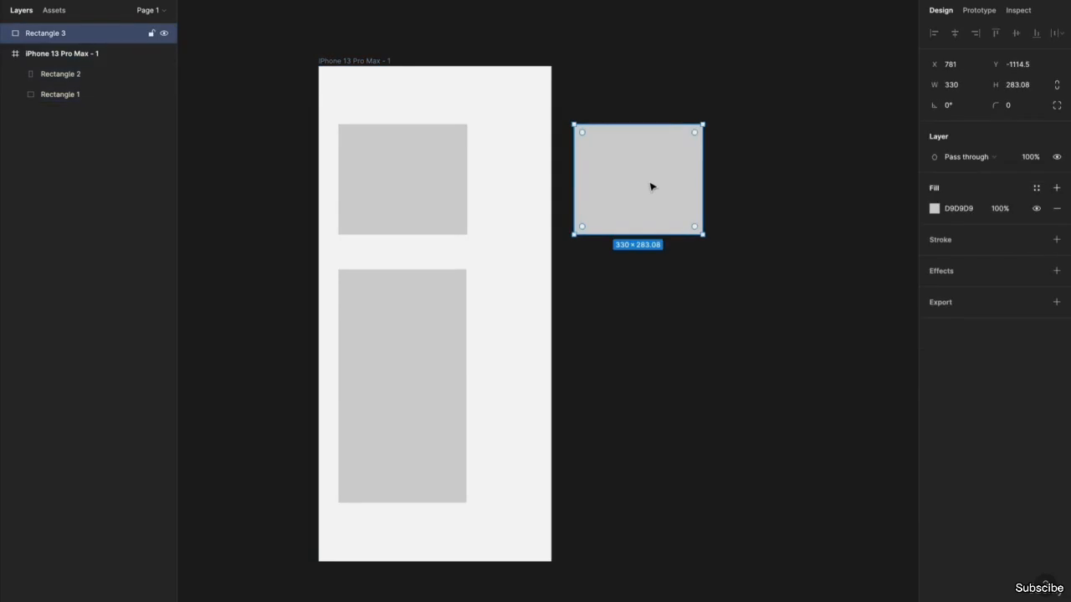
{"action": "key", "text": "Delete"}
{"action": "right_click", "coordinate": [525, 206]}
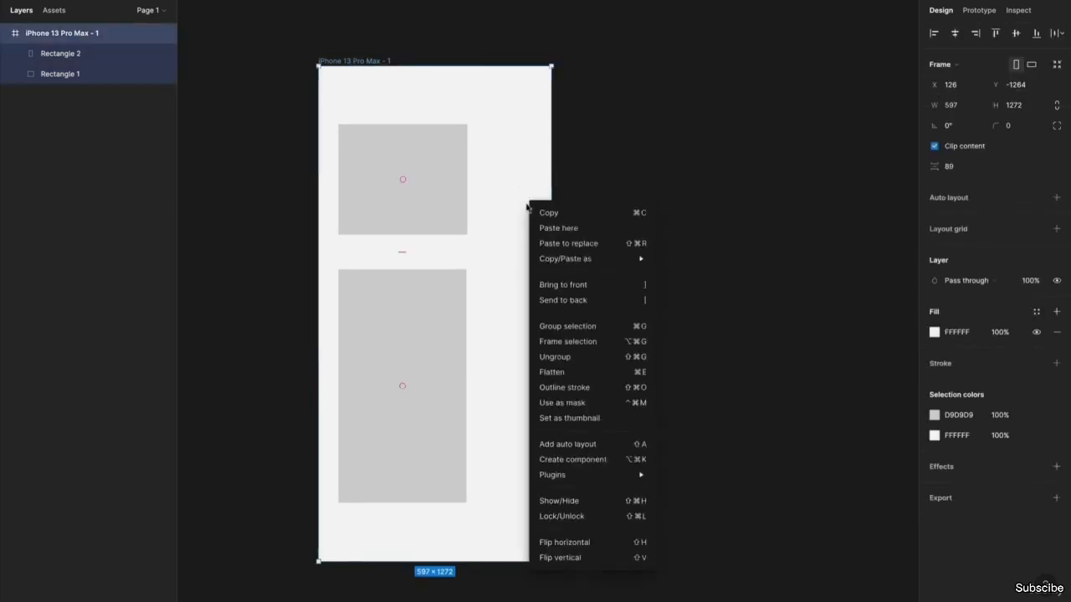
{"action": "left_click", "coordinate": [516, 168]}
{"action": "left_click_drag", "start_coordinate": [548, 156], "coordinate": [554, 204]}
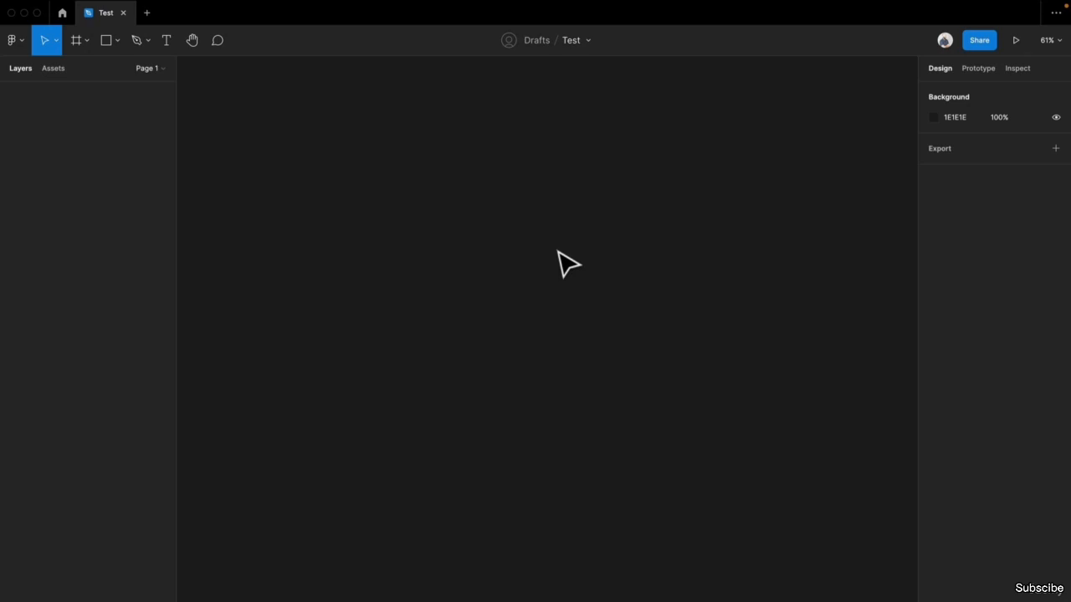
- Add an iPhone 13 Pro Max frame to the empty canvas and rename it Auto Layout Frame
{"action": "key", "text": "f"}
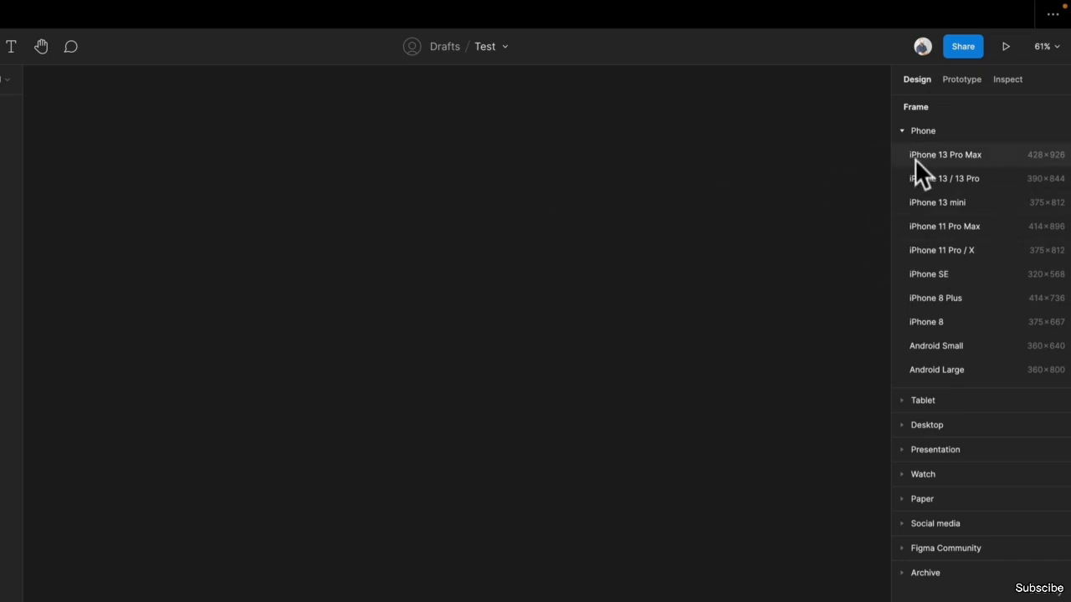
{"action": "left_click", "coordinate": [956, 156]}
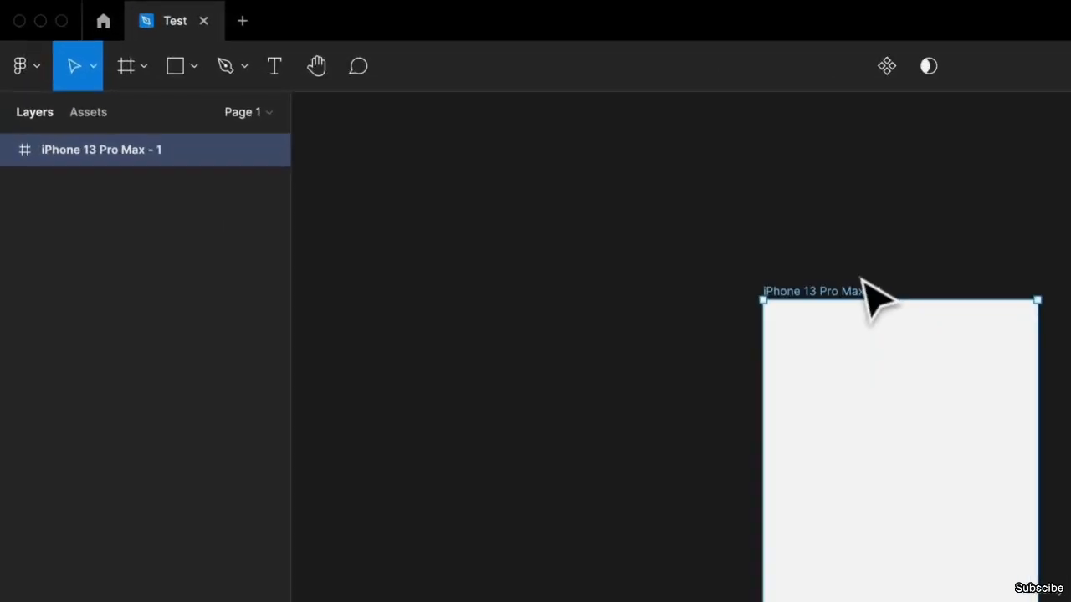
{"action": "key", "text": "super+r"}
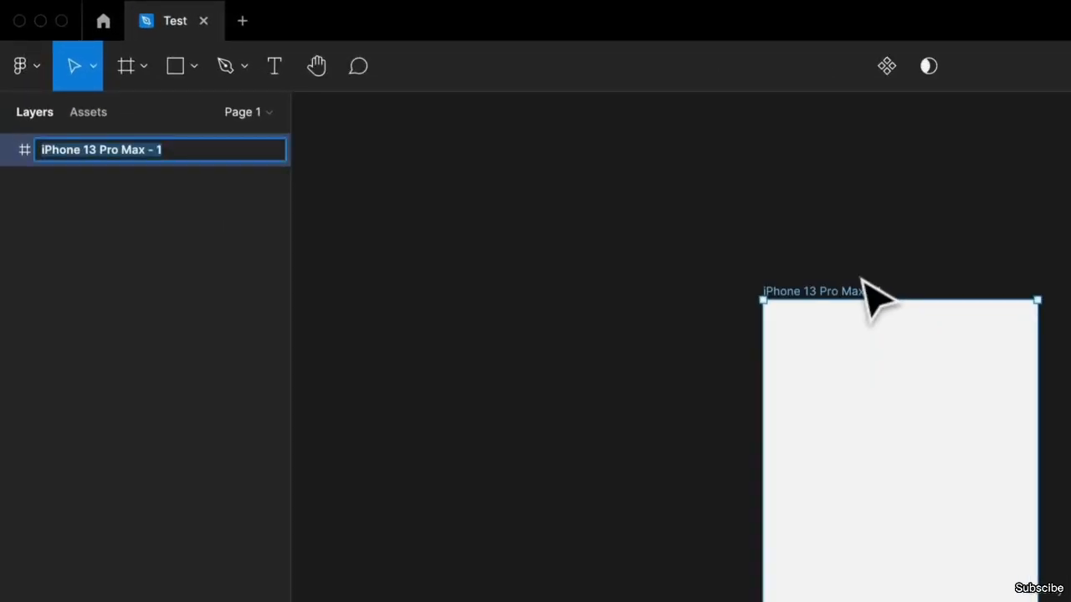
{"action": "type", "text": "Auto Layout Frame"}
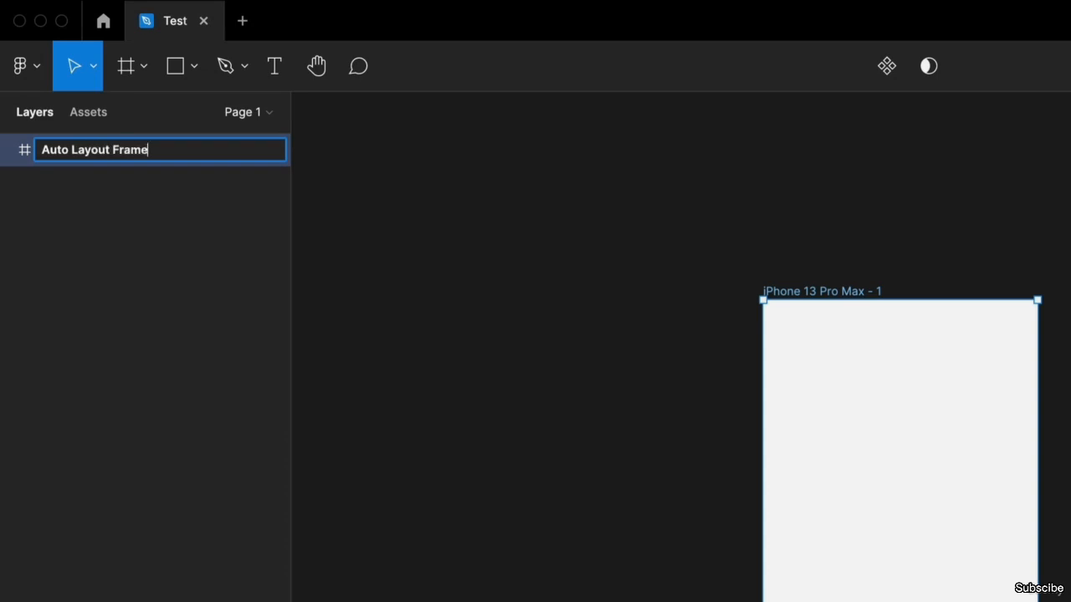
{"action": "key", "text": "Return"}
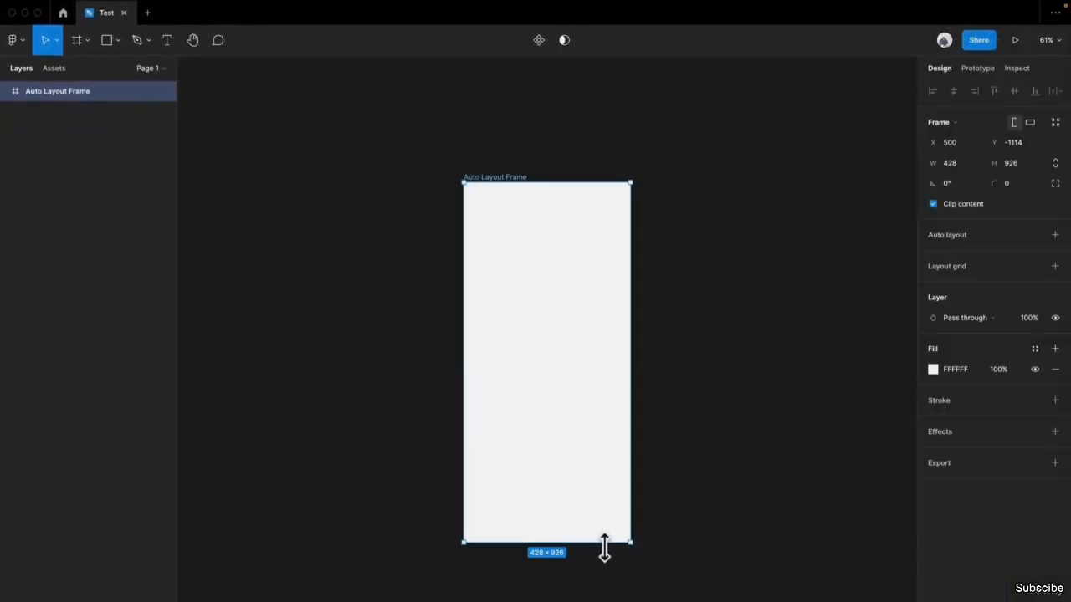
- Shorten the Auto Layout Frame to about 428 × 158 and draw a second frame of about 428 × 142 beneath it
{"action": "left_click_drag", "start_coordinate": [604, 544], "coordinate": [578, 242]}
{"action": "left_click", "coordinate": [579, 354]}
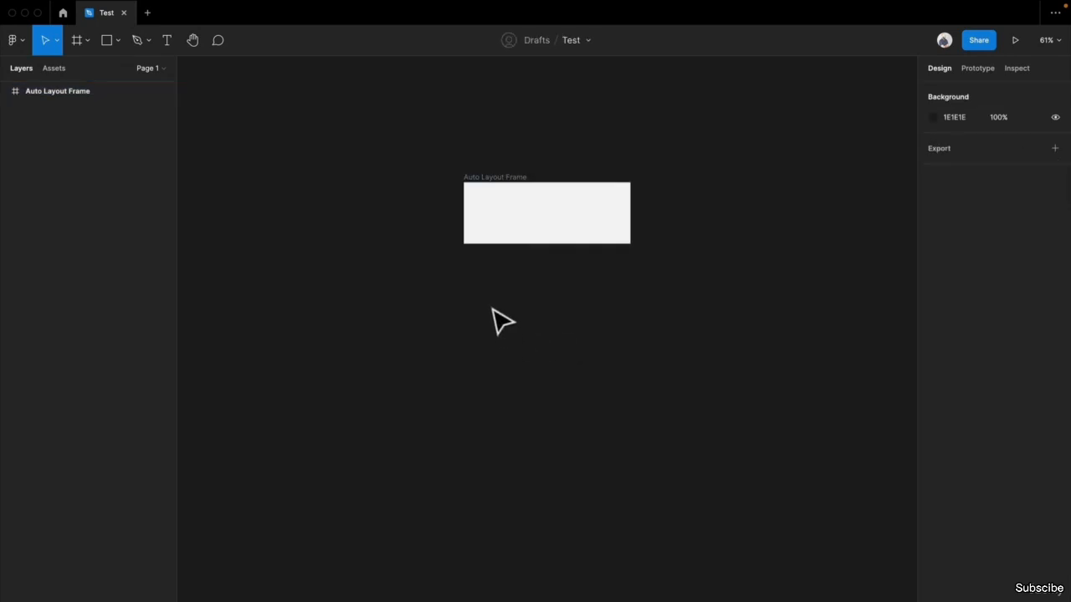
{"action": "key", "text": "f"}
{"action": "left_click_drag", "start_coordinate": [463, 269], "coordinate": [645, 332]}
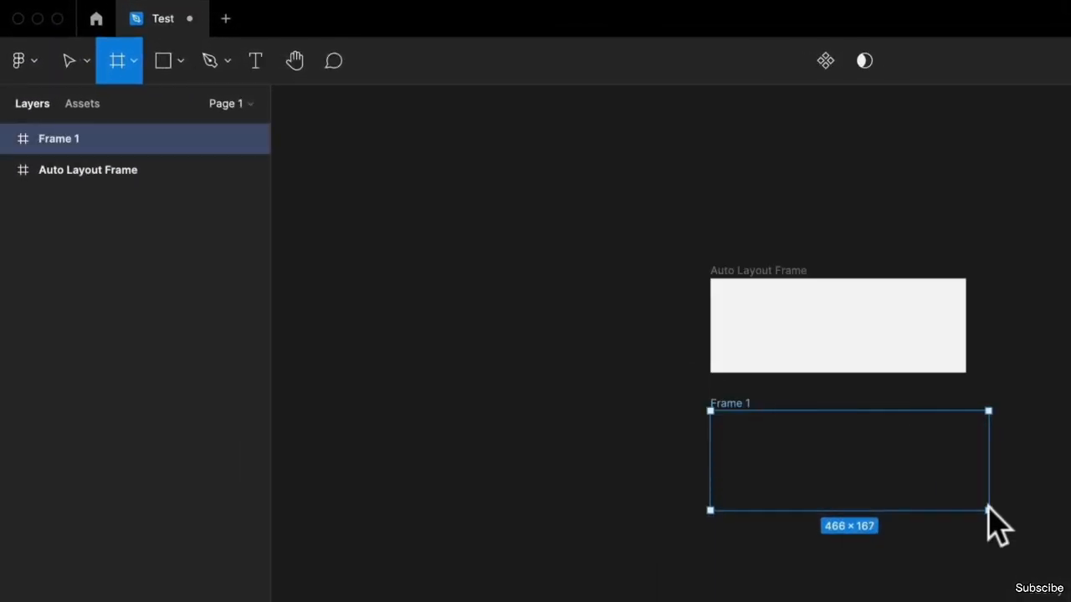
{"action": "left_click_drag", "start_coordinate": [990, 512], "coordinate": [966, 495]}
- Rename the lower frame as Regular Frame
{"action": "key", "text": "super+r"}
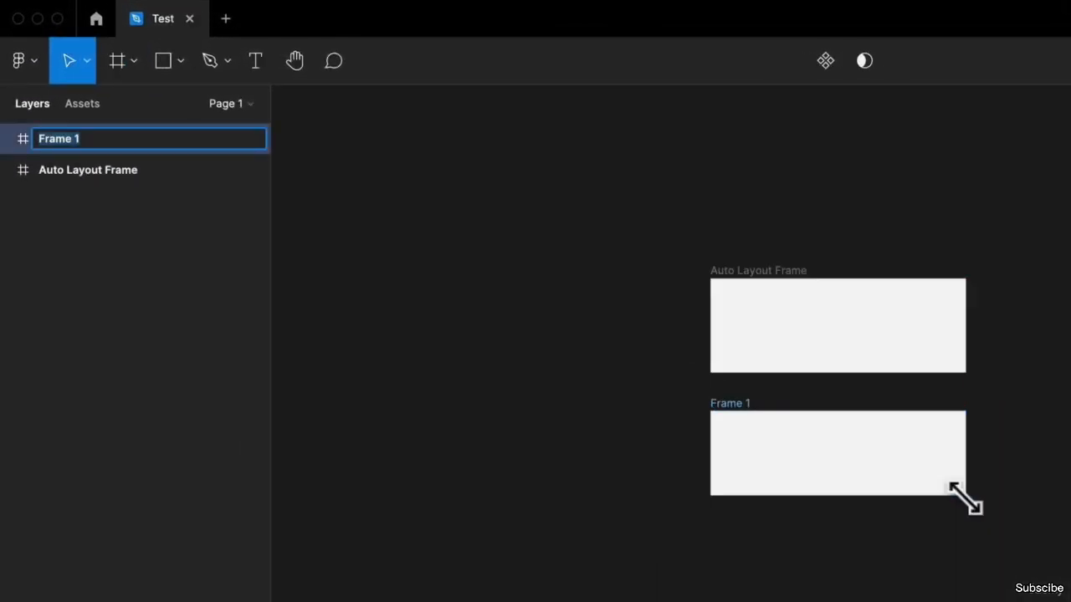
{"action": "type", "text": "Regular"}
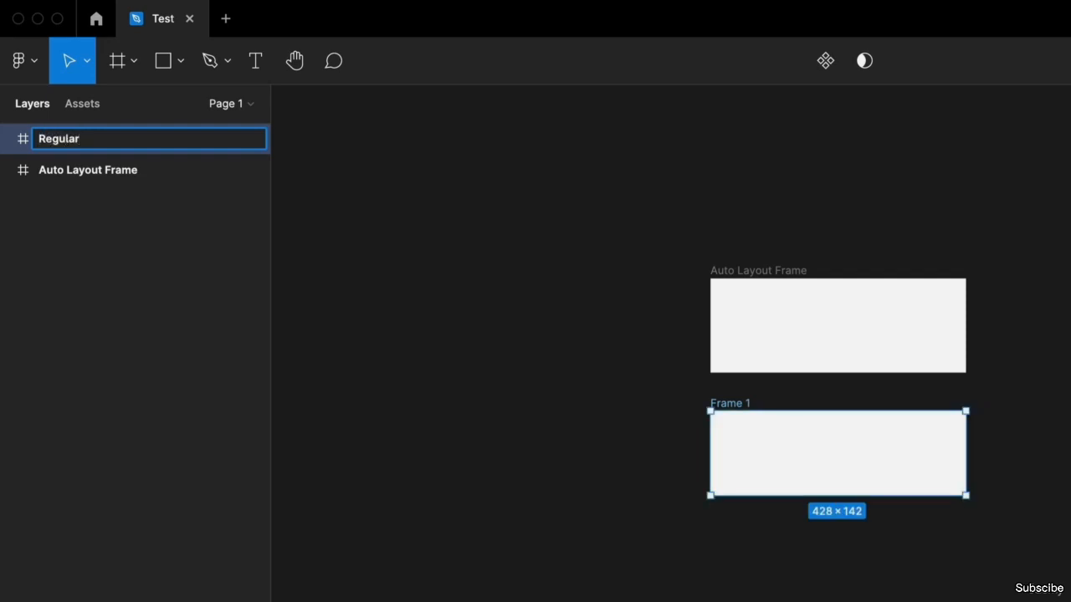
{"action": "key", "text": "Return"}
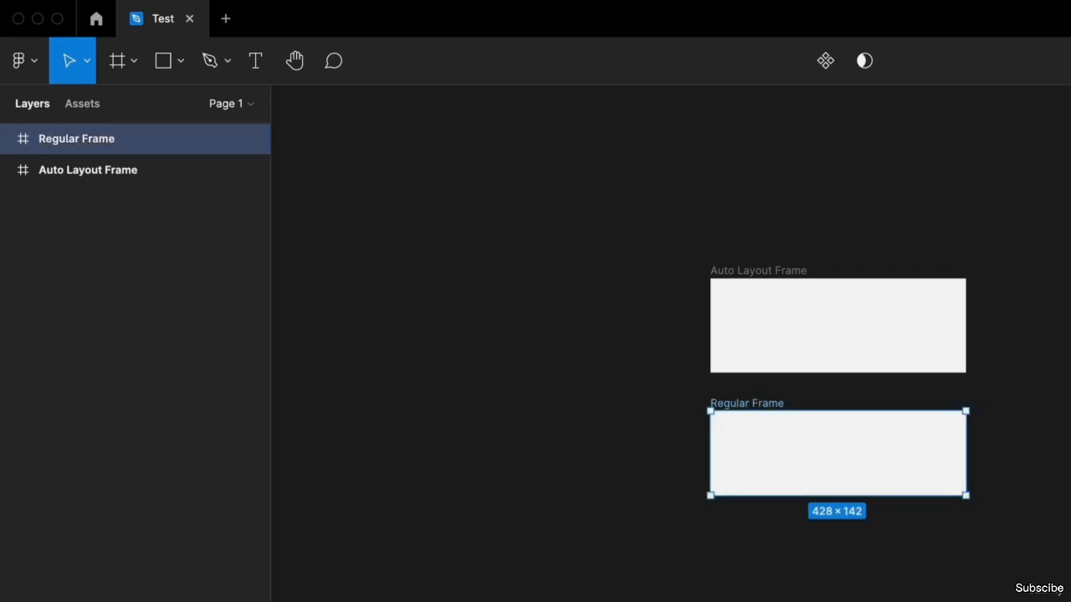
- Draw a square and place it inside the Auto Layout Frame, scaled down to about 110 × 110
{"action": "left_click", "coordinate": [858, 324]}
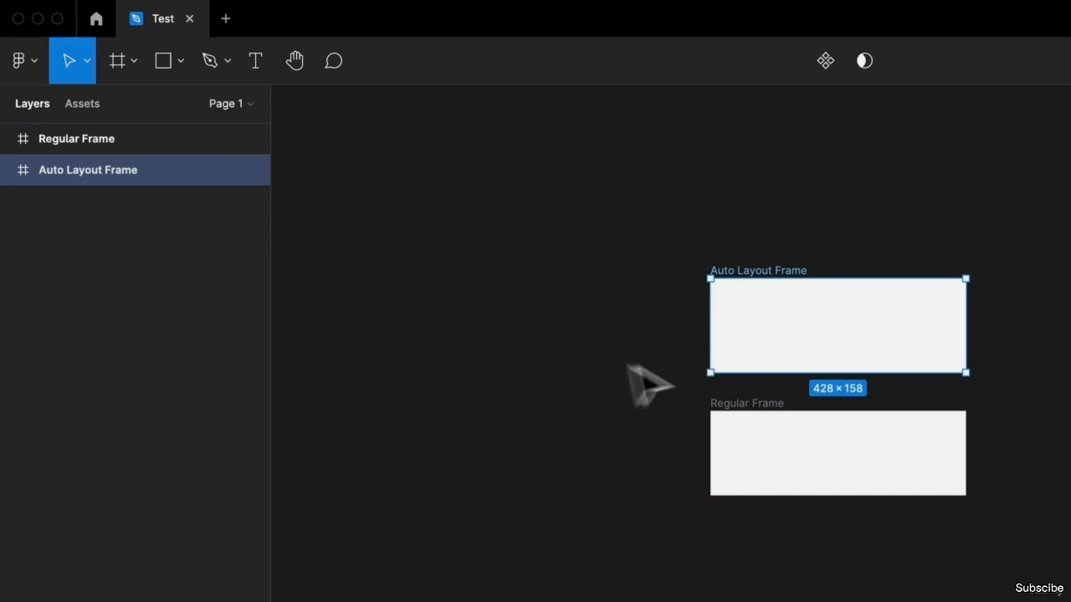
{"action": "left_click", "coordinate": [575, 364]}
{"action": "key", "text": "r"}
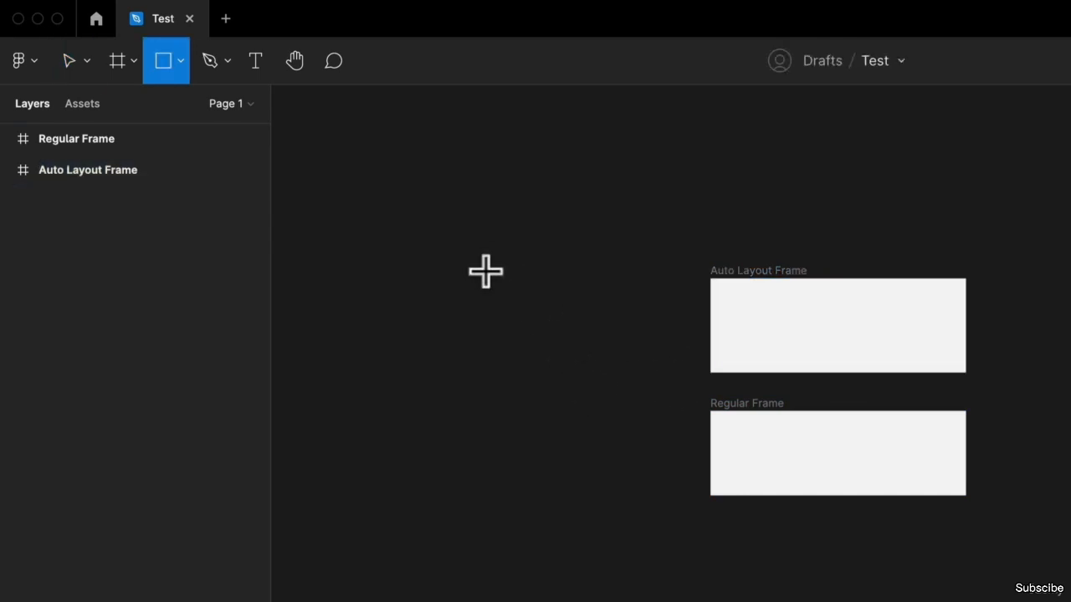
{"action": "mouse_move", "coordinate": [484, 278]}
{"action": "left_mouse_down"}
{"action": "mouse_move", "coordinate": [574, 361]}
{"action": "mouse_move", "coordinate": [569, 375]}
{"action": "left_mouse_up"}
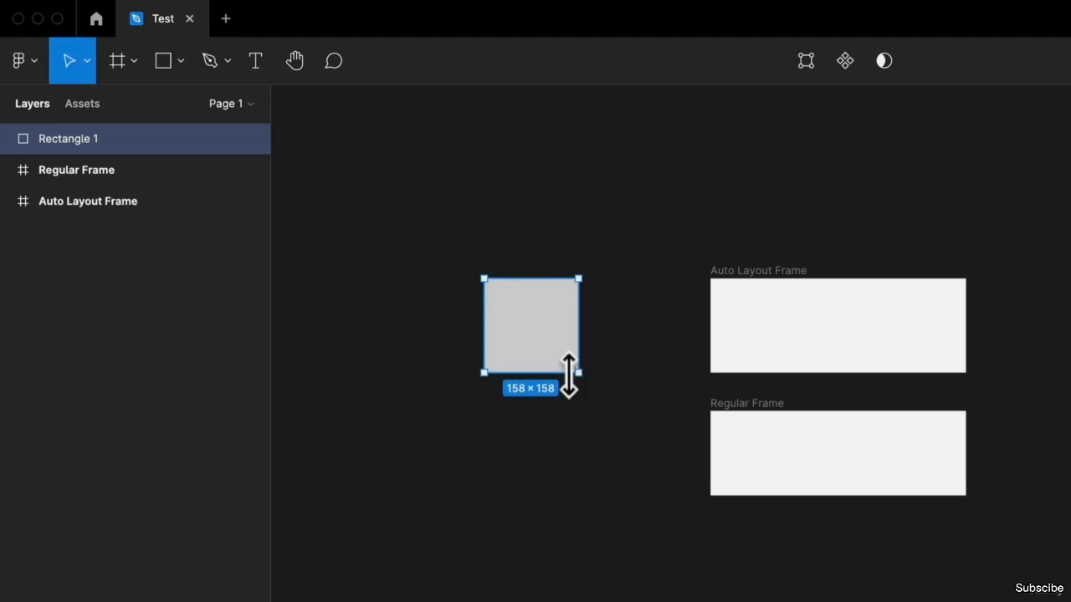
{"action": "mouse_move", "coordinate": [538, 330]}
{"action": "left_mouse_down"}
{"action": "mouse_move", "coordinate": [795, 356]}
{"action": "mouse_move", "coordinate": [782, 332]}
{"action": "left_mouse_up"}
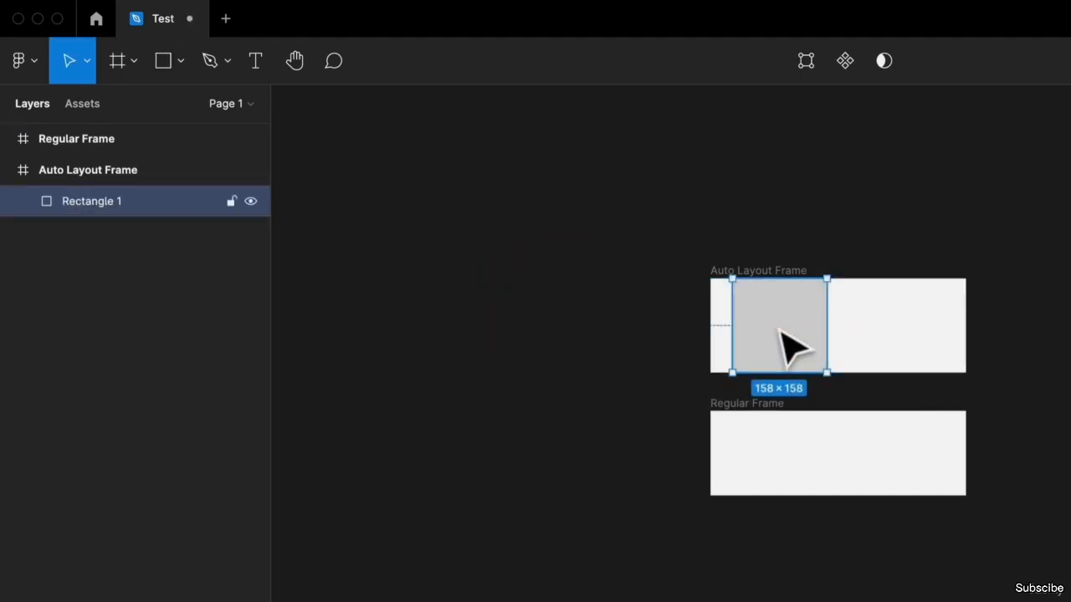
{"action": "left_click_drag", "start_coordinate": [825, 278], "coordinate": [808, 293]}
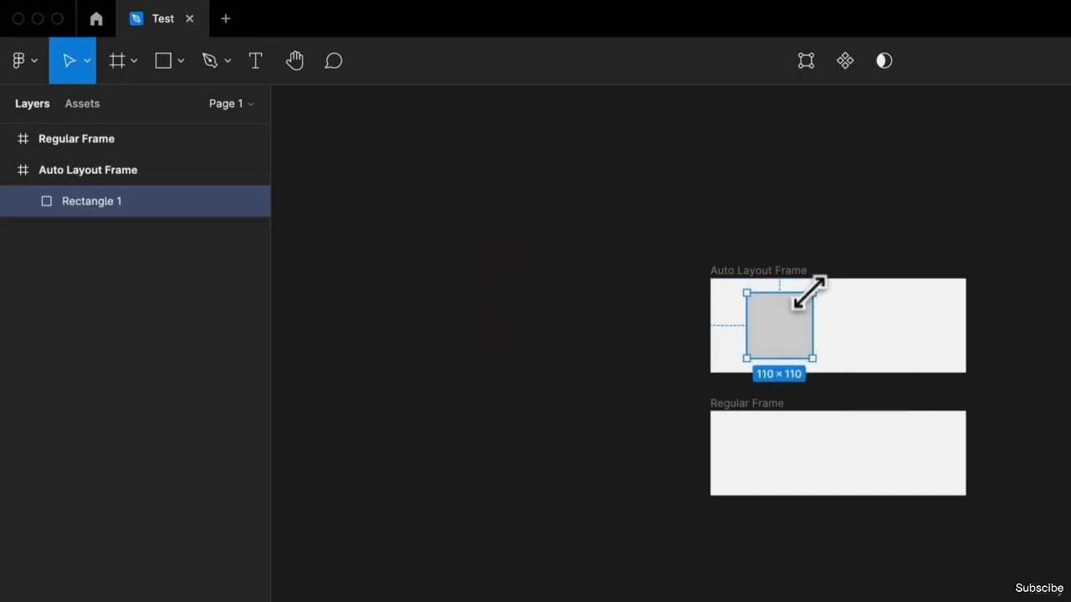
- Duplicate the square into the Regular Frame and move the copy near that frame's left edge
{"action": "left_click_drag", "start_coordinate": [785, 334], "coordinate": [769, 453]}
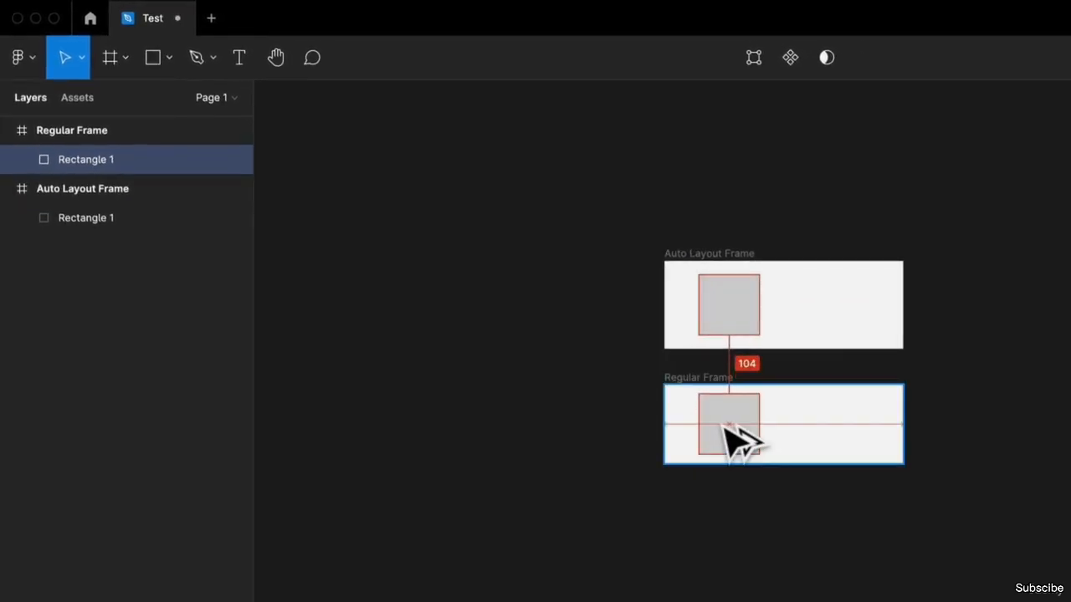
{"action": "left_click_drag", "start_coordinate": [724, 424], "coordinate": [724, 427]}
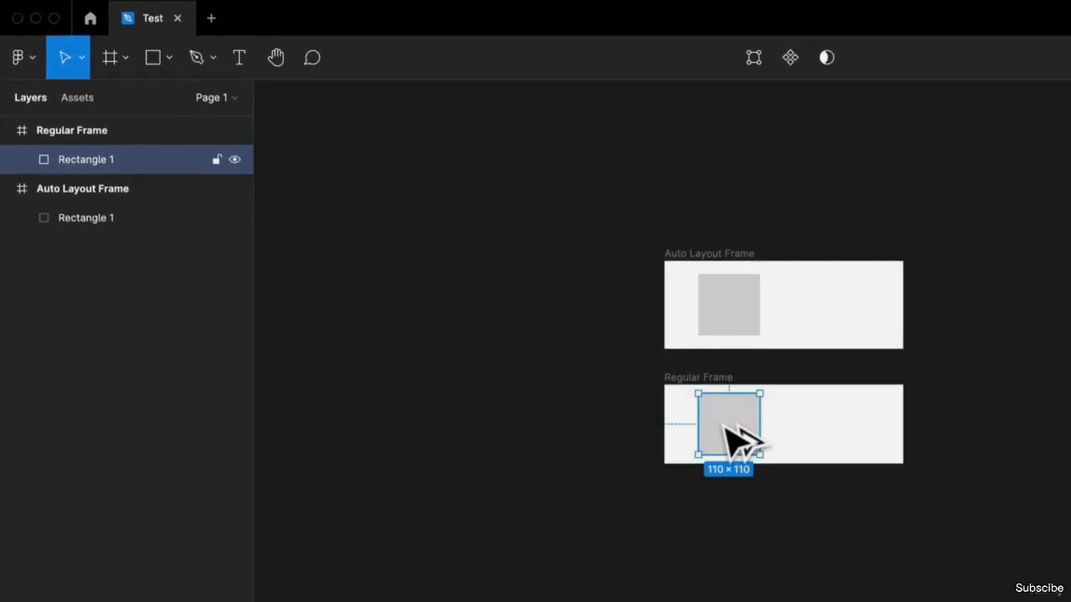
{"action": "scroll", "coordinate": [815, 295], "scroll_direction": "up", "scroll_amount": 5}
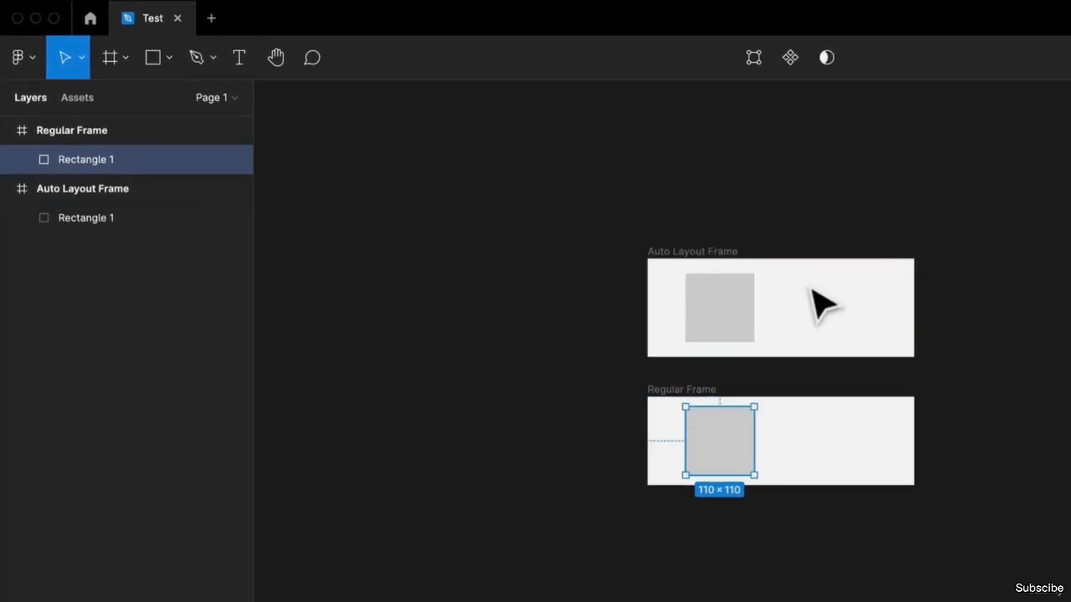
{"action": "left_click_drag", "start_coordinate": [727, 433], "coordinate": [681, 315]}
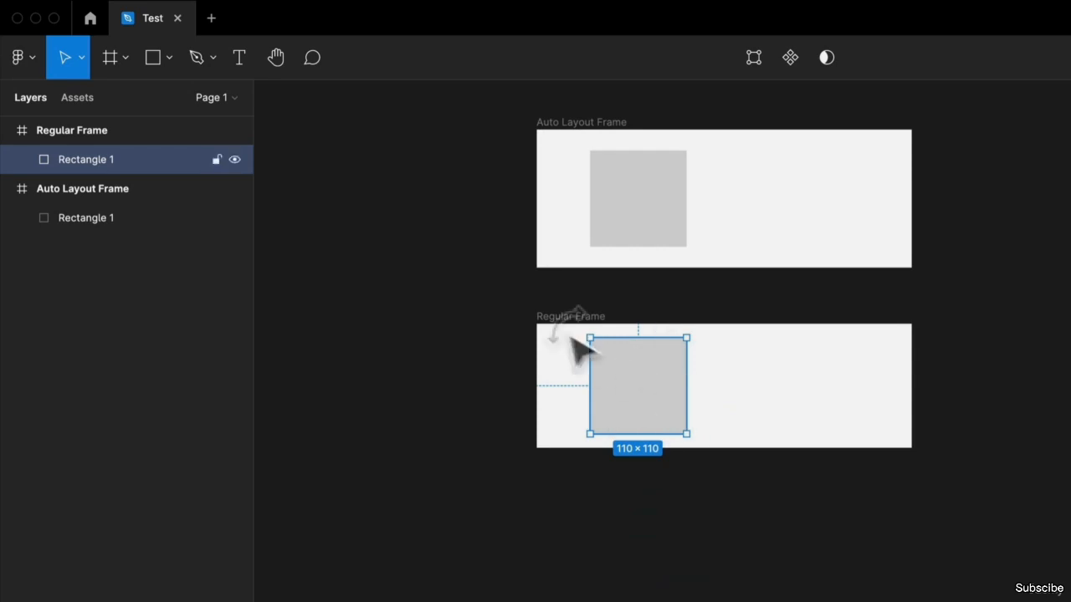
{"action": "left_click_drag", "start_coordinate": [636, 401], "coordinate": [599, 401]}
- Apply auto layout to the Auto Layout Frame
{"action": "scroll", "coordinate": [653, 334], "scroll_direction": "up", "scroll_amount": 2}
{"action": "left_click", "coordinate": [574, 172]}
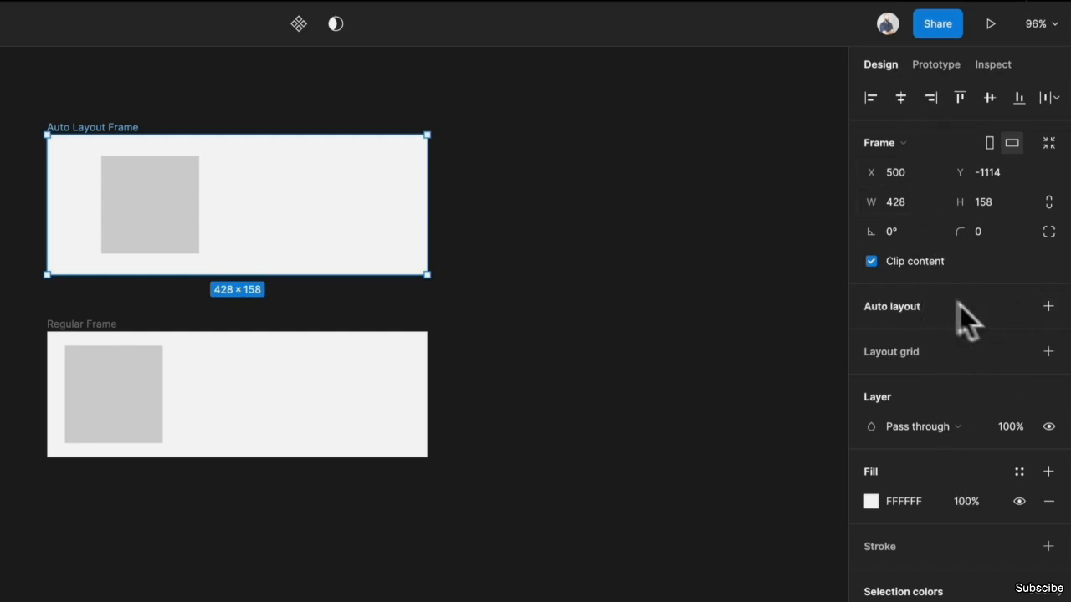
{"action": "left_click", "coordinate": [1048, 307]}
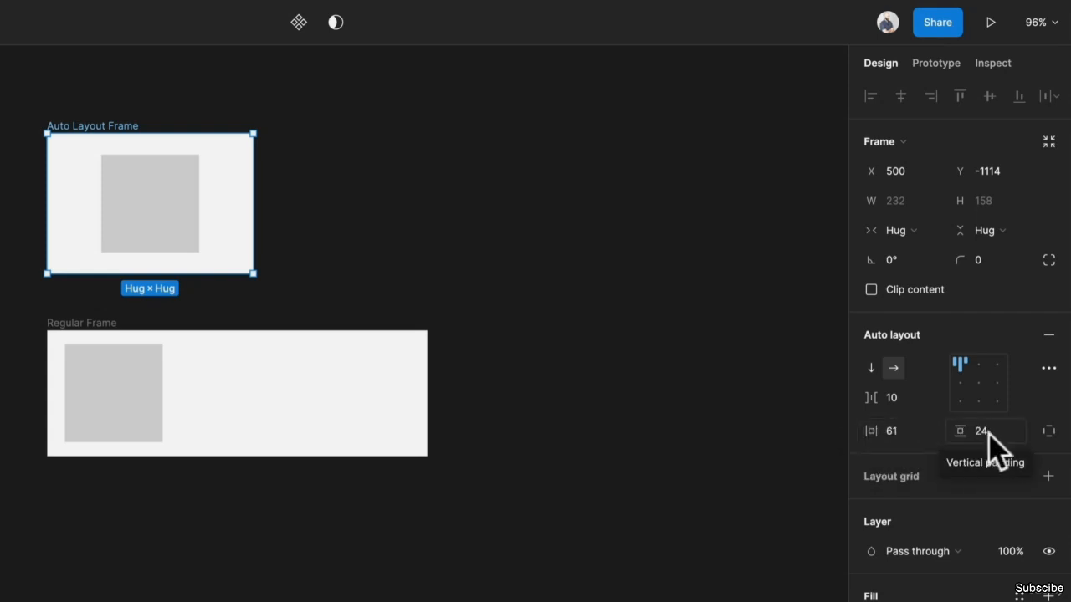
- Duplicate the square inside the Auto Layout Frame four times to make a row of five
{"action": "left_click", "coordinate": [194, 240]}
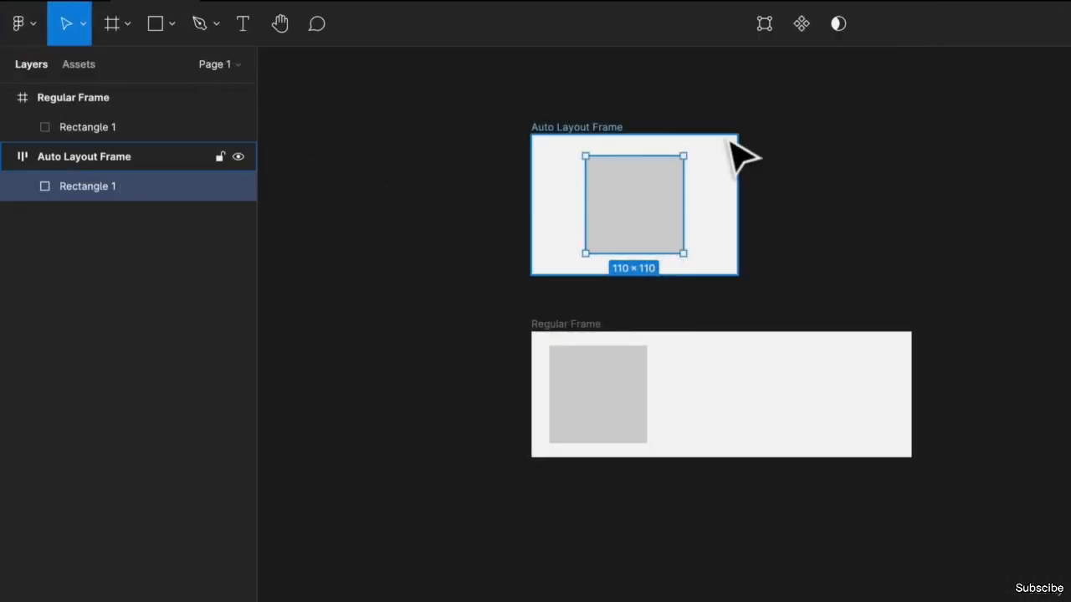
{"action": "key", "text": "ctrl+d"}
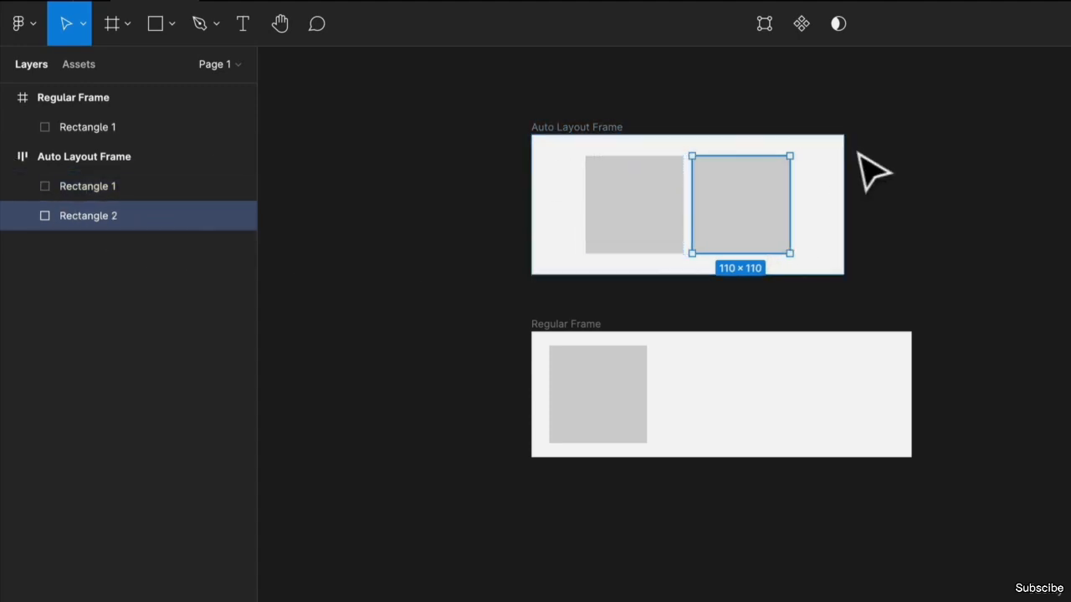
{"action": "key", "text": "ctrl+d"}
{"action": "key", "text": "ctrl+d"}
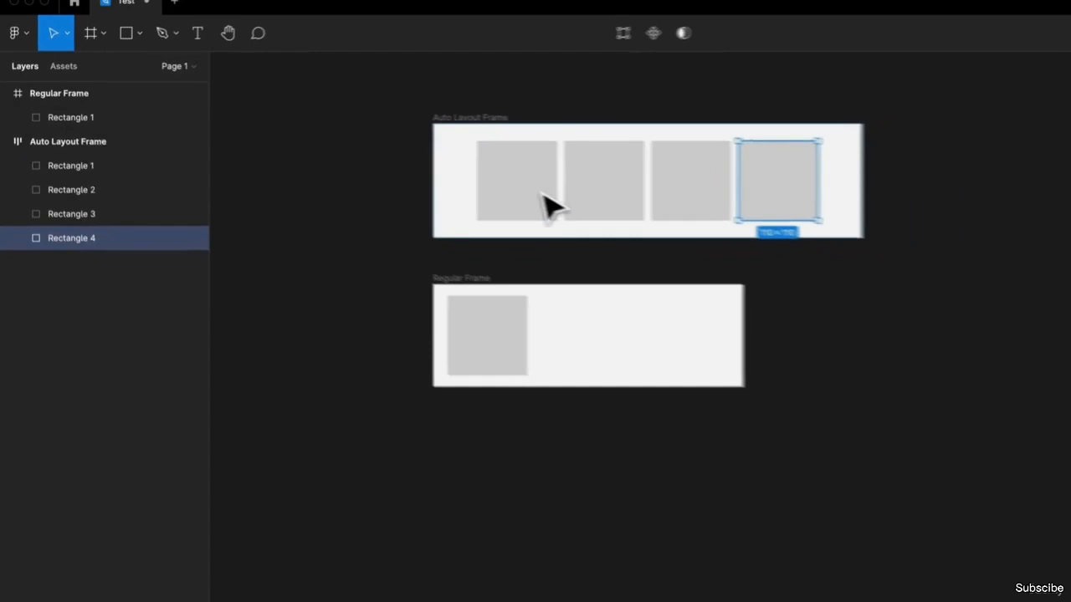
{"action": "key", "text": "ctrl+d"}
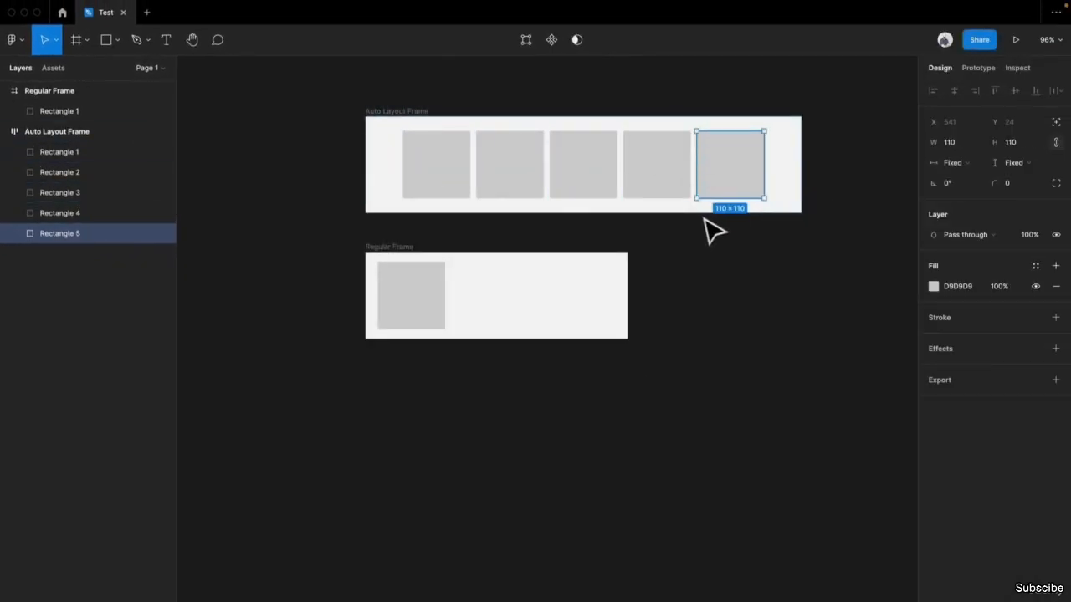
- Try the vertical auto layout direction on the Auto Layout Frame and return it to horizontal
{"action": "left_click", "coordinate": [408, 112]}
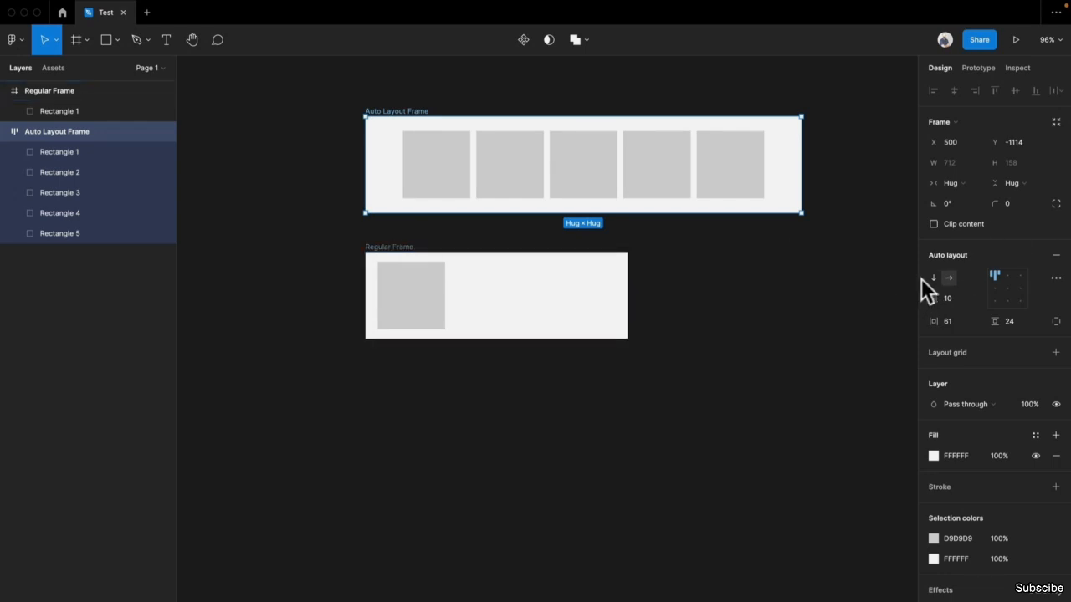
{"action": "left_click", "coordinate": [934, 278]}
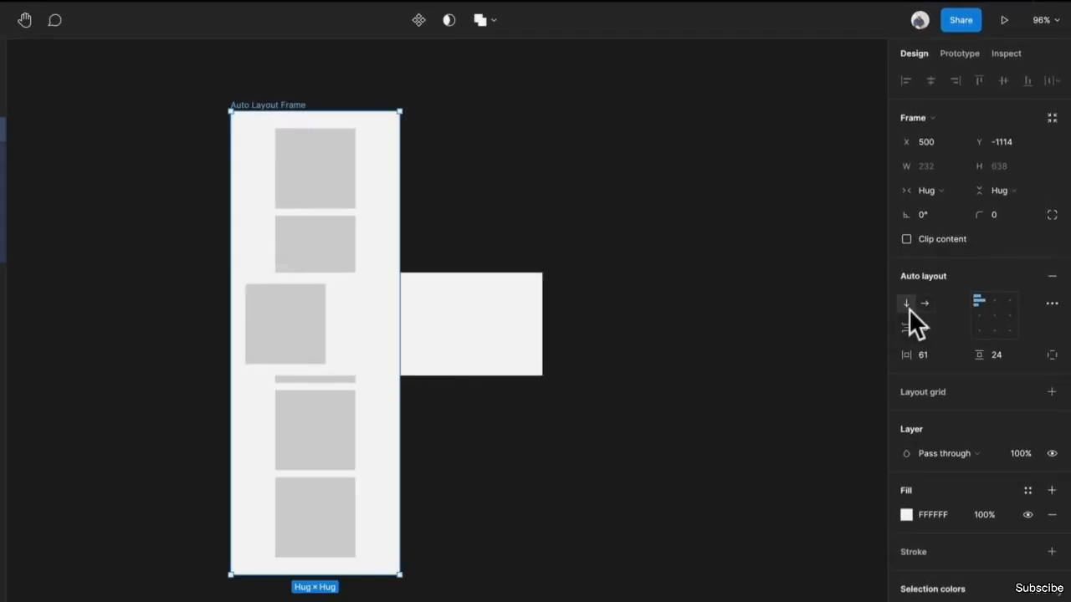
{"action": "left_click", "coordinate": [925, 305]}
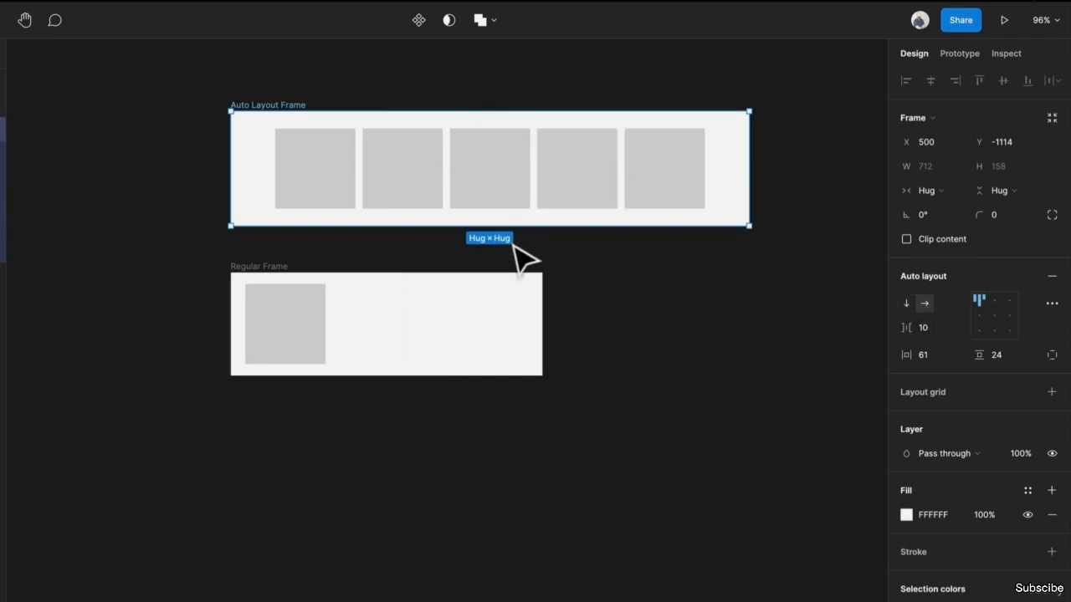
- Move the Regular Frame down, well clear of the Auto Layout Frame
{"action": "left_click", "coordinate": [316, 186]}
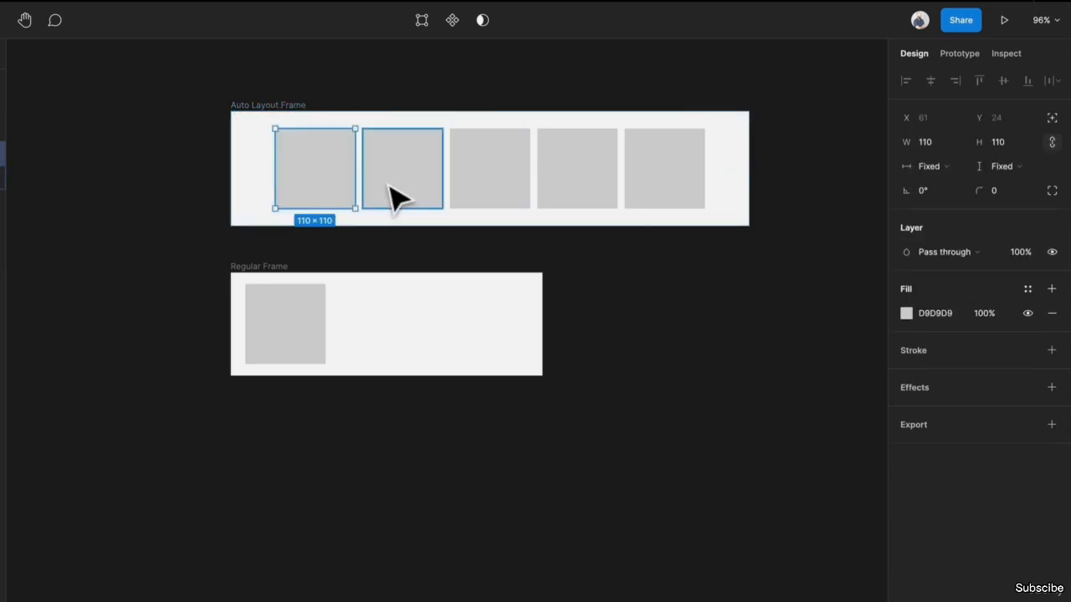
{"action": "left_click_drag", "start_coordinate": [280, 267], "coordinate": [273, 480]}
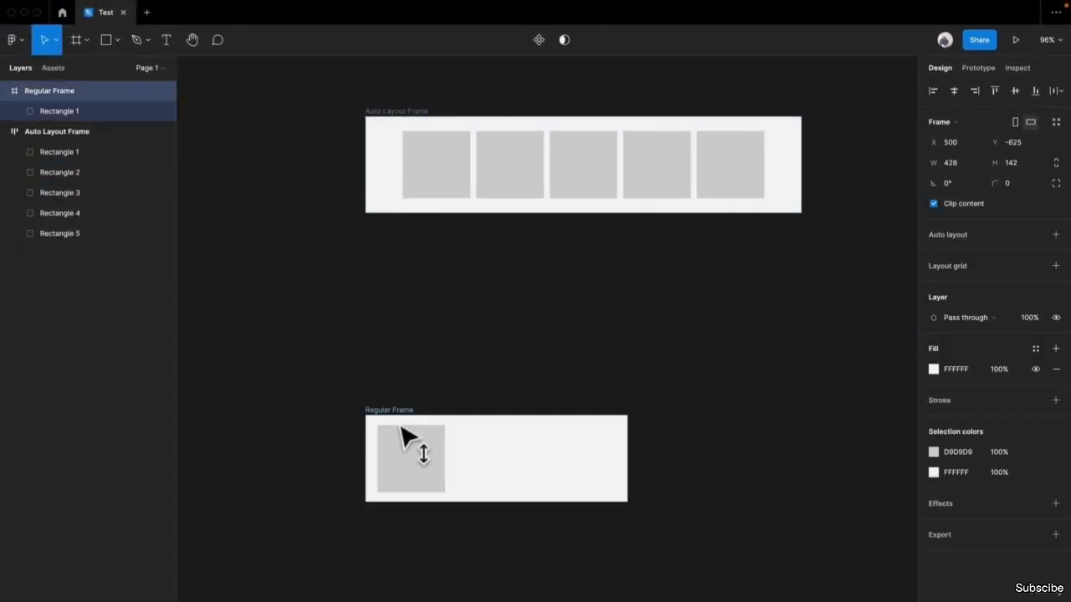
{"action": "left_click_drag", "start_coordinate": [402, 431], "coordinate": [394, 487]}
- Duplicate the square in the Regular Frame and place the copy beside the original at X 145
{"action": "left_click", "coordinate": [428, 570]}
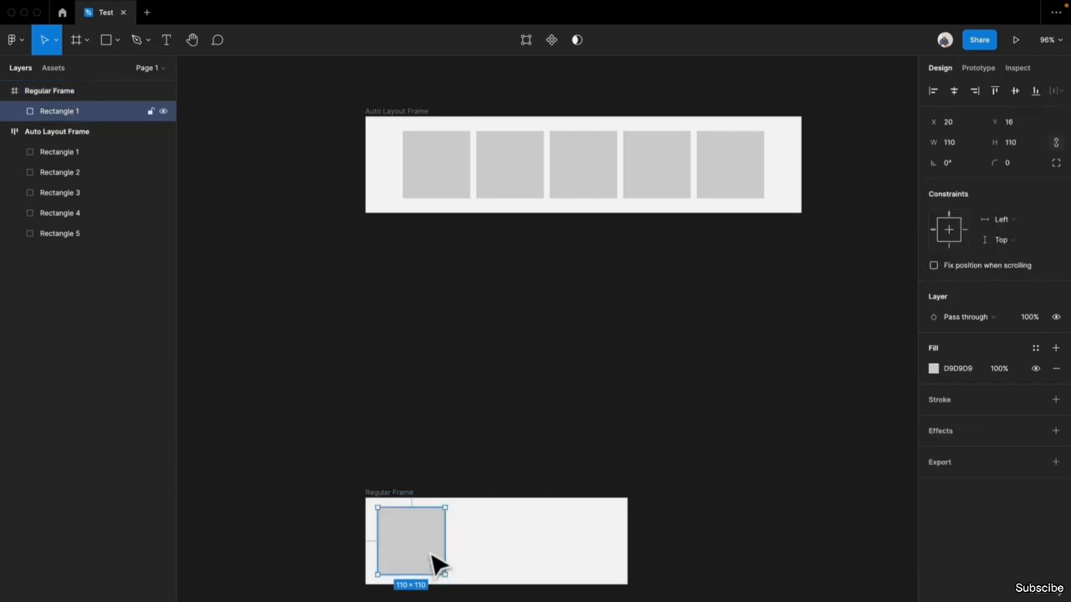
{"action": "key", "text": "super+d"}
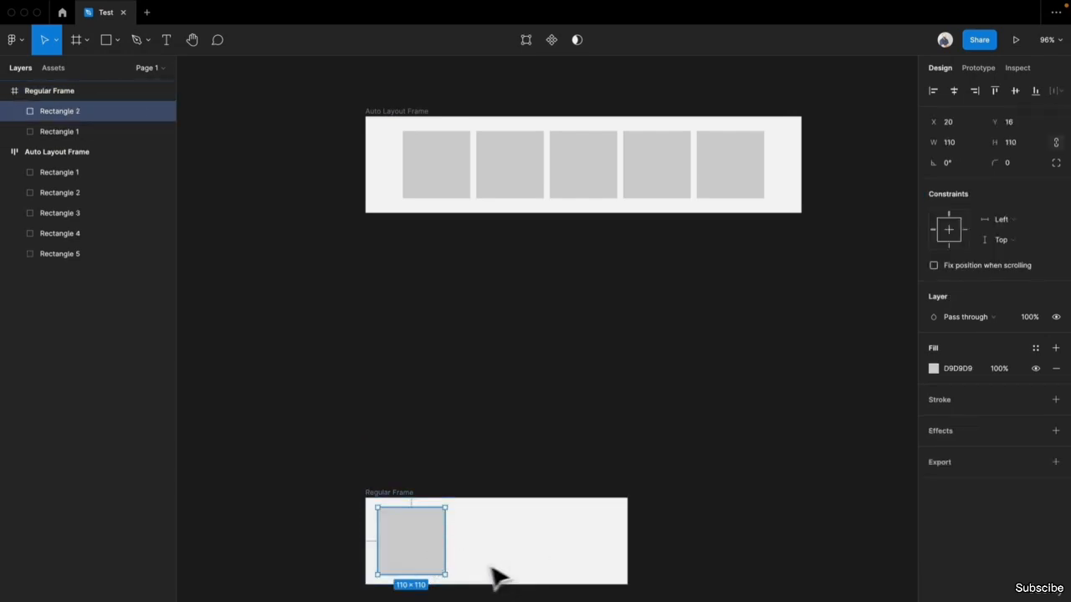
{"action": "left_click_drag", "start_coordinate": [404, 549], "coordinate": [484, 548]}
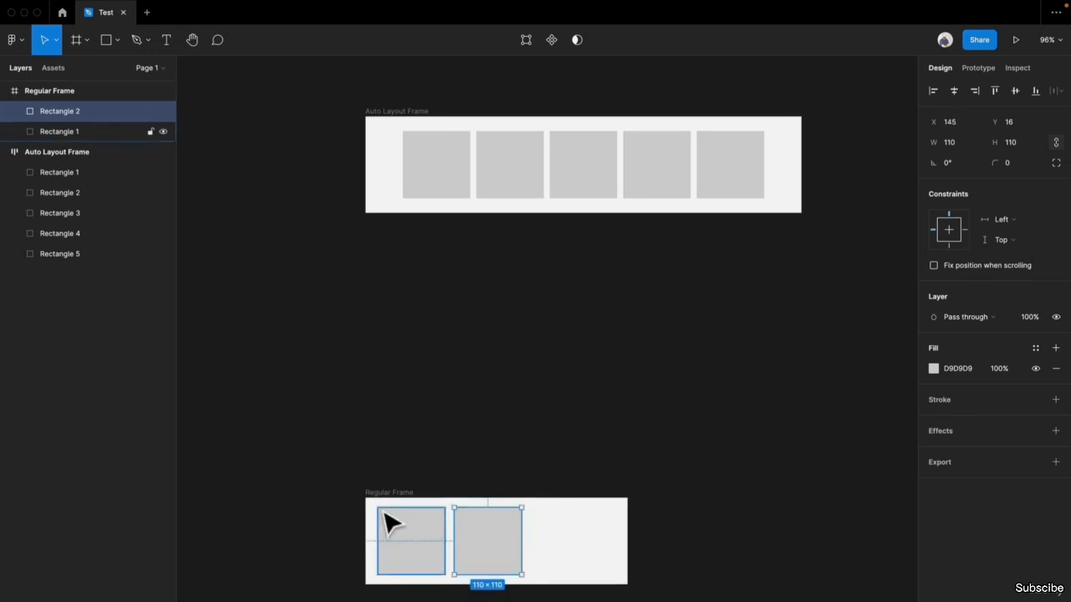
- Delete the Regular Frame and remove the fifth square from the Auto Layout Frame
{"action": "left_click", "coordinate": [415, 494]}
{"action": "key", "text": "Delete"}
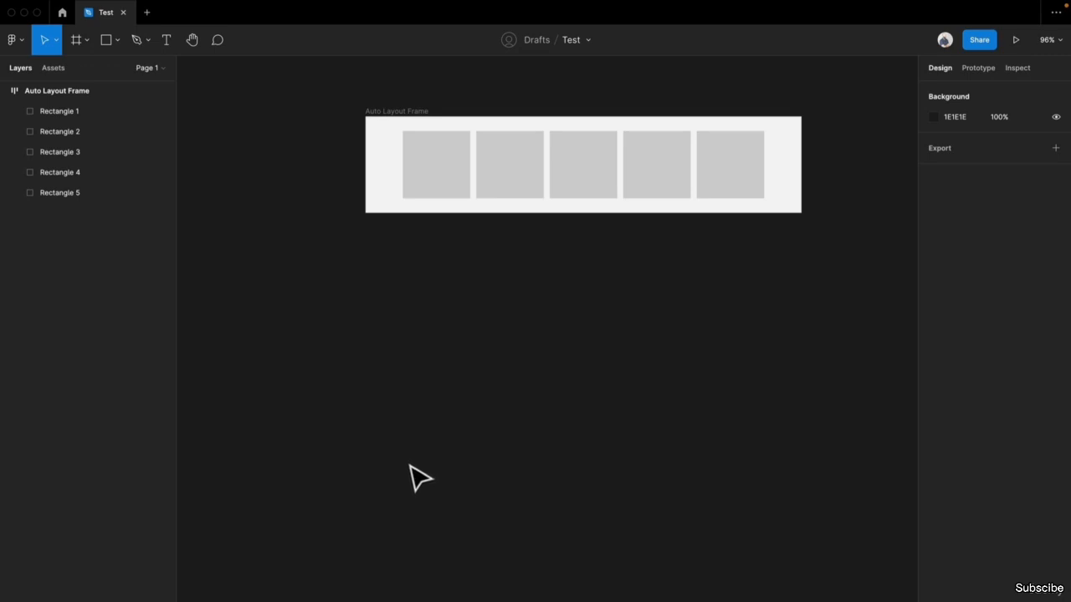
{"action": "left_click", "coordinate": [439, 175]}
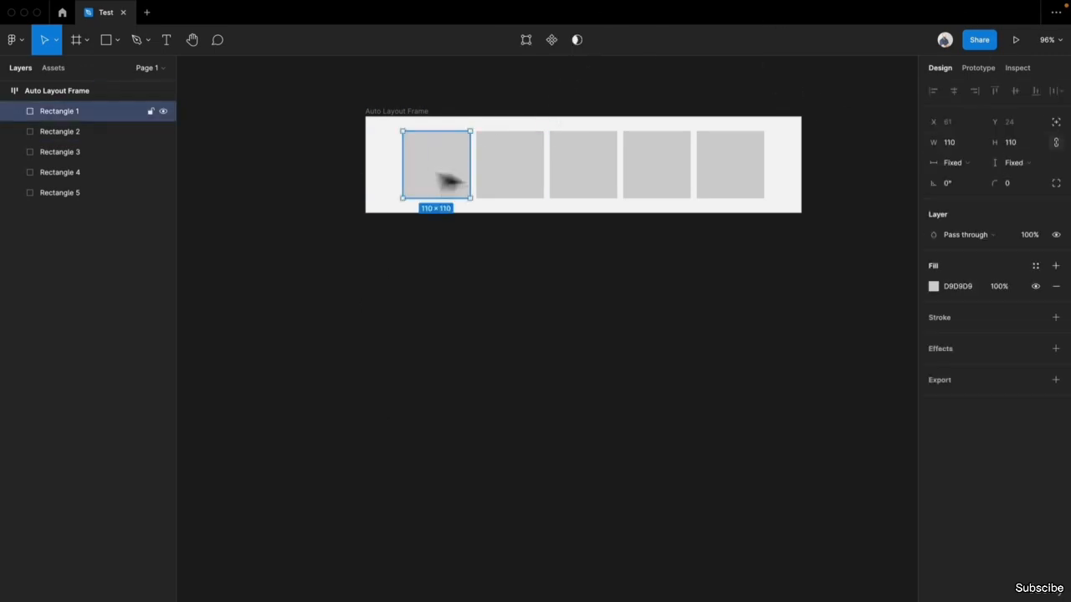
{"action": "left_click", "coordinate": [531, 177], "text": "shift"}
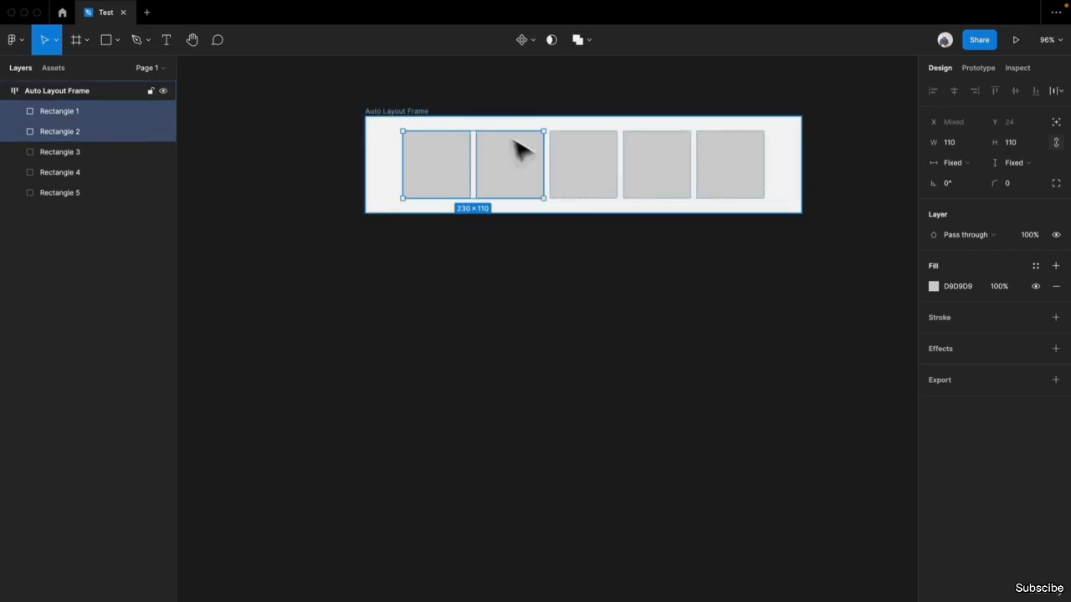
{"action": "left_click", "coordinate": [748, 192]}
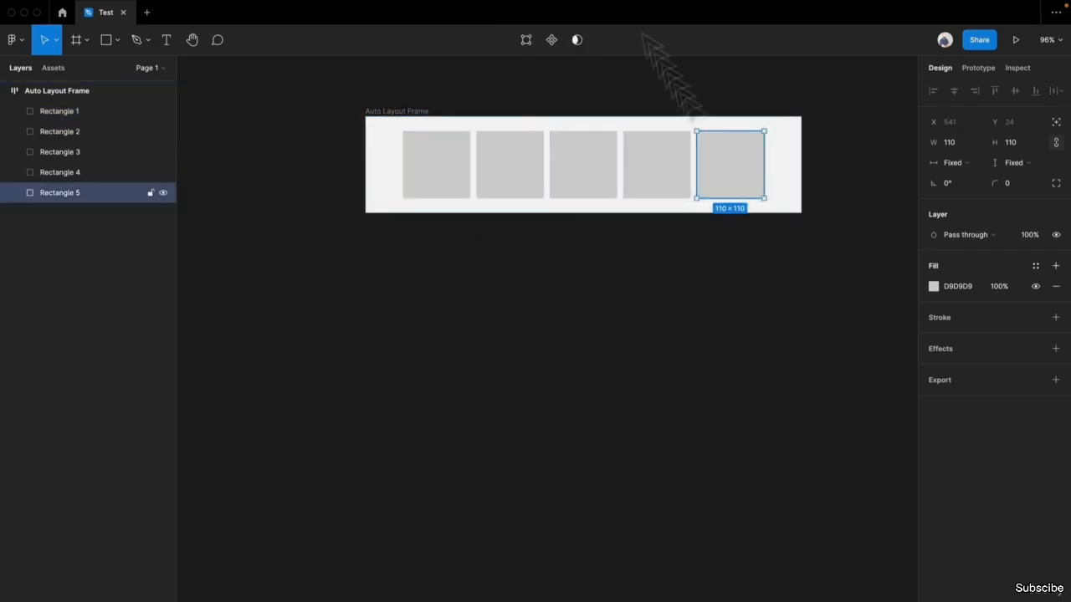
{"action": "key", "text": "Delete"}
{"action": "mouse_move", "coordinate": [578, 10]}
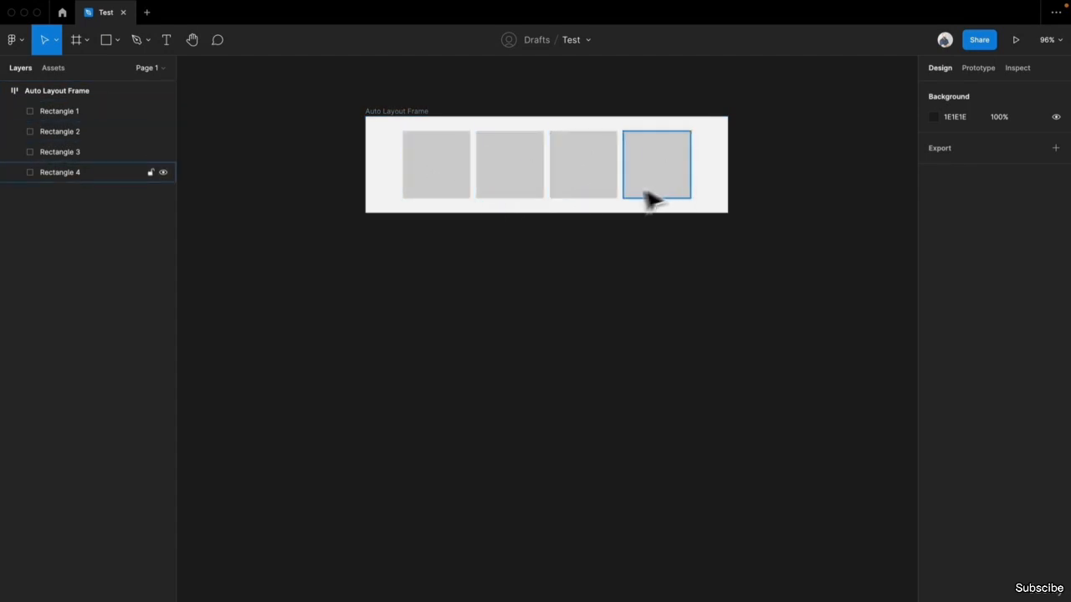
- Wrap the first two squares of the Auto Layout Frame in their own nested auto layout
{"action": "left_click", "coordinate": [465, 186]}
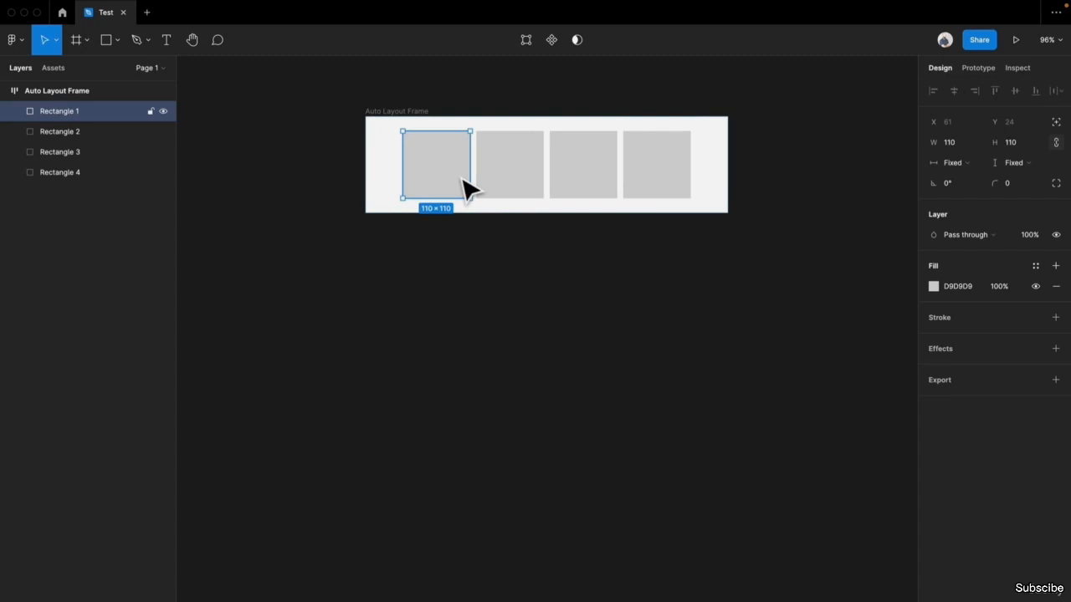
{"action": "left_click", "coordinate": [536, 192], "text": "shift"}
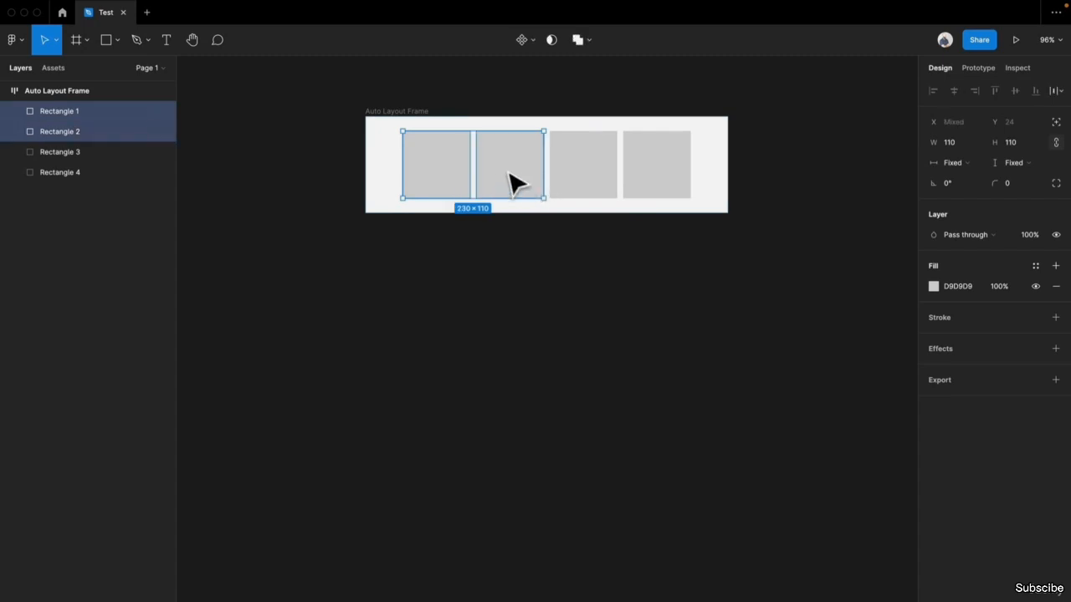
{"action": "right_click", "coordinate": [506, 170]}
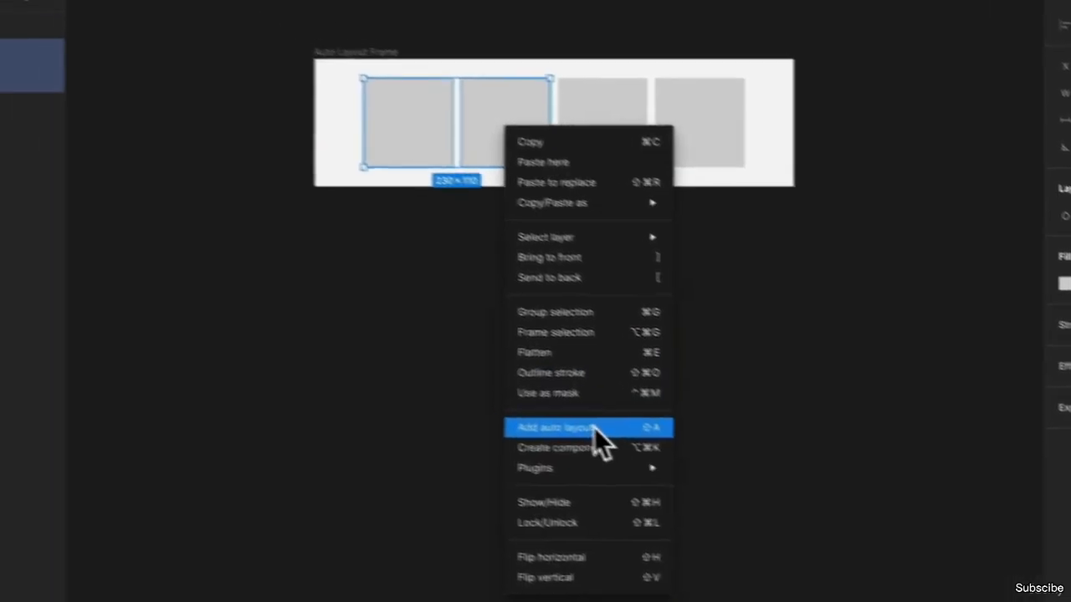
{"action": "left_click", "coordinate": [592, 429]}
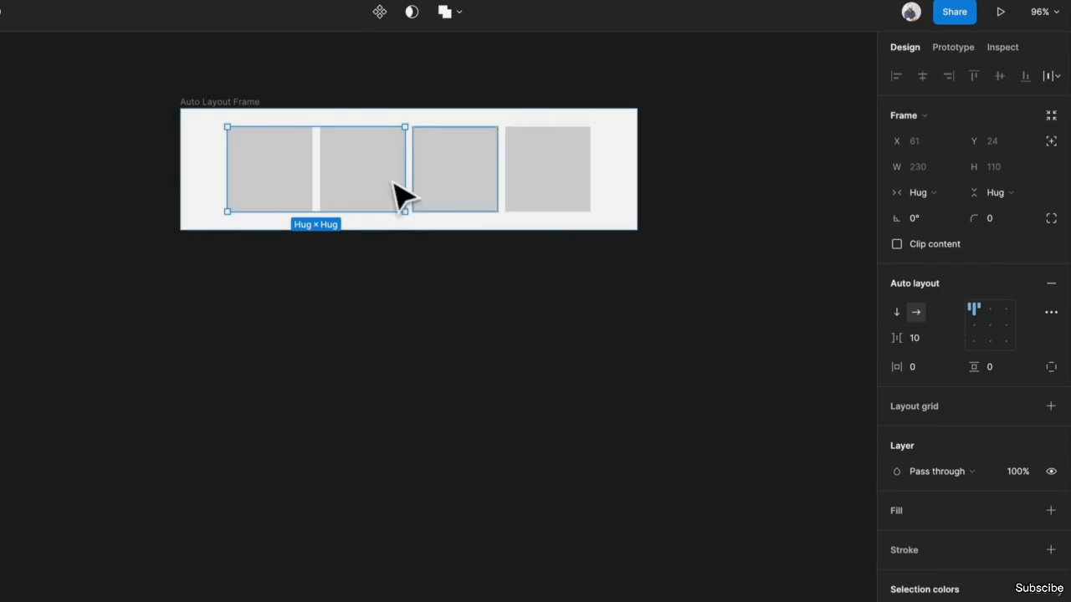
- Wrap the third and fourth squares in a second nested auto layout
{"action": "left_click", "coordinate": [473, 203]}
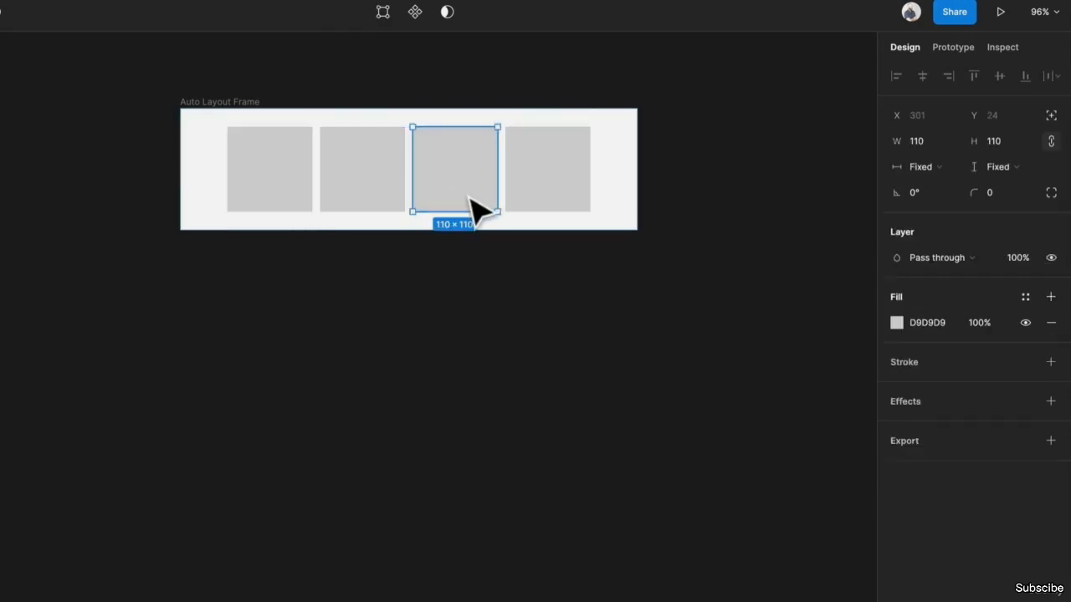
{"action": "left_click", "coordinate": [580, 210], "text": "shift"}
{"action": "right_click", "coordinate": [527, 173]}
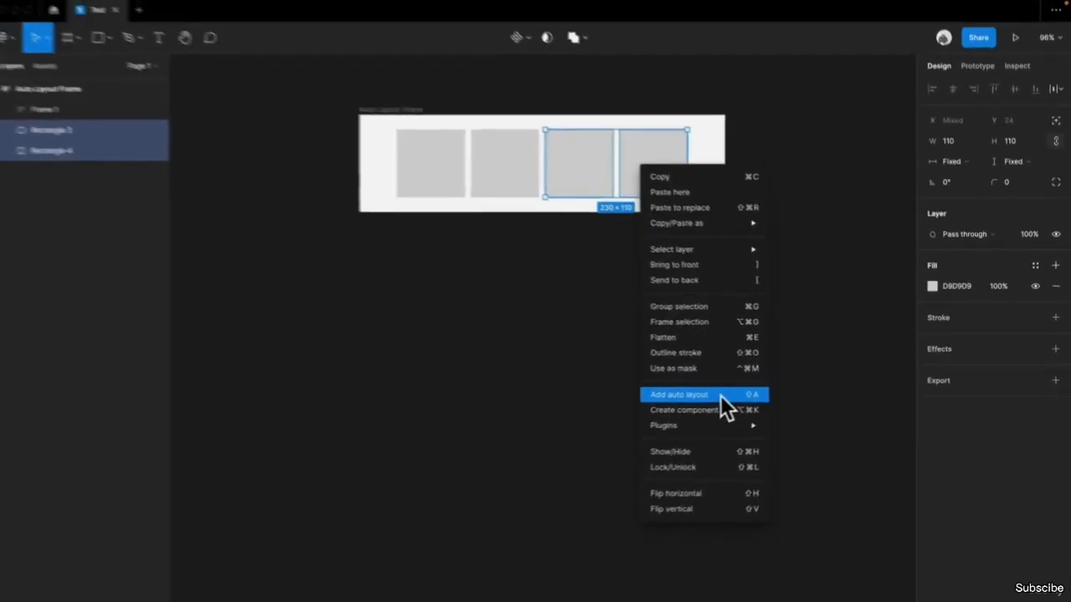
{"action": "left_click", "coordinate": [721, 397]}
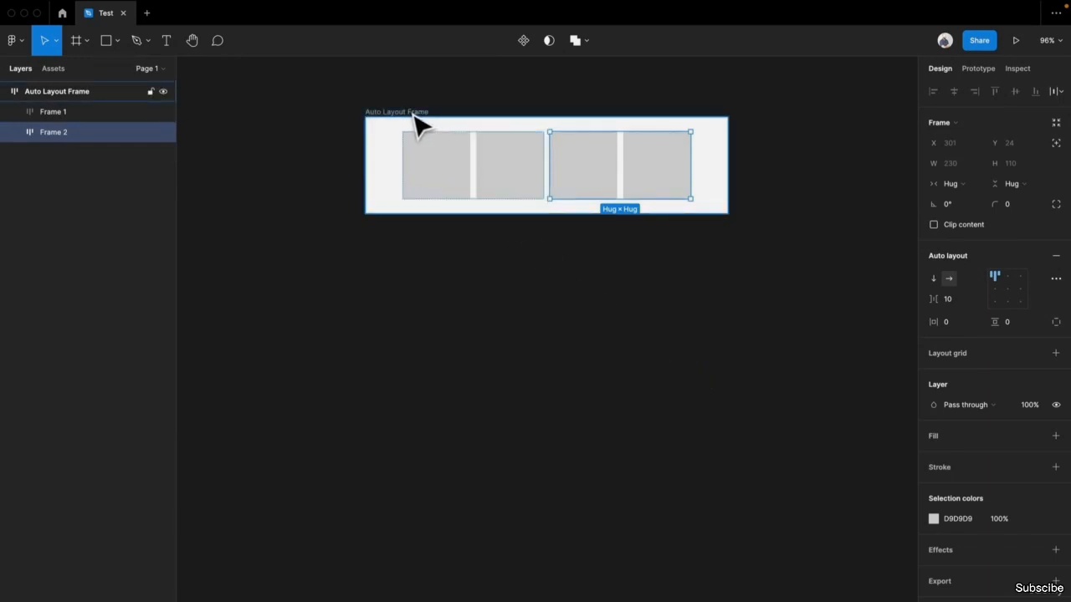
- Expand both nested frames in the layer tree and set the Auto Layout Frame's direction to vertical
{"action": "left_click", "coordinate": [20, 133]}
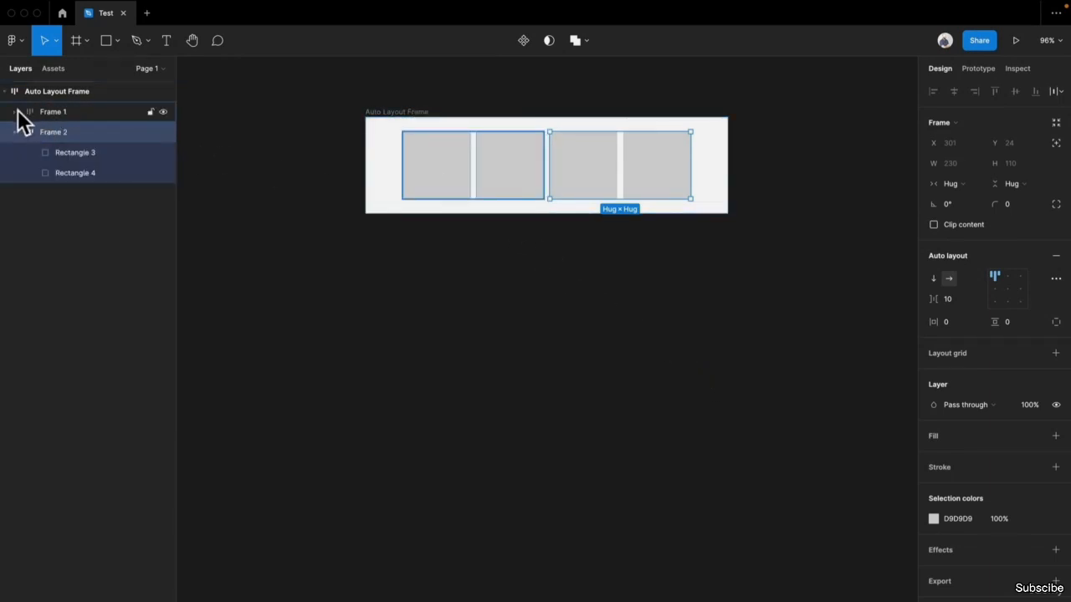
{"action": "left_click", "coordinate": [16, 111]}
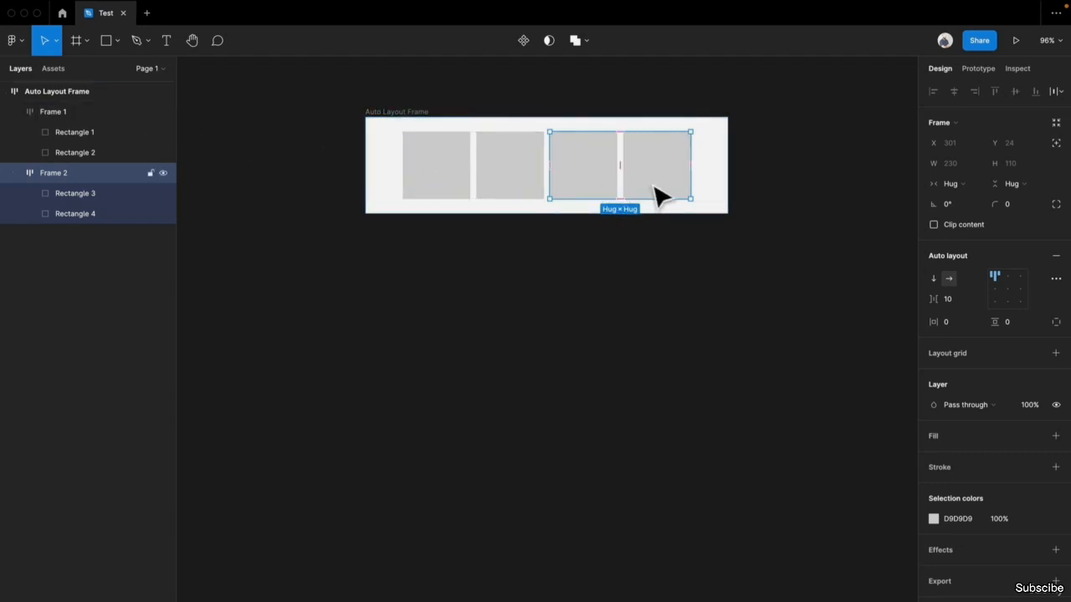
{"action": "left_click", "coordinate": [402, 114]}
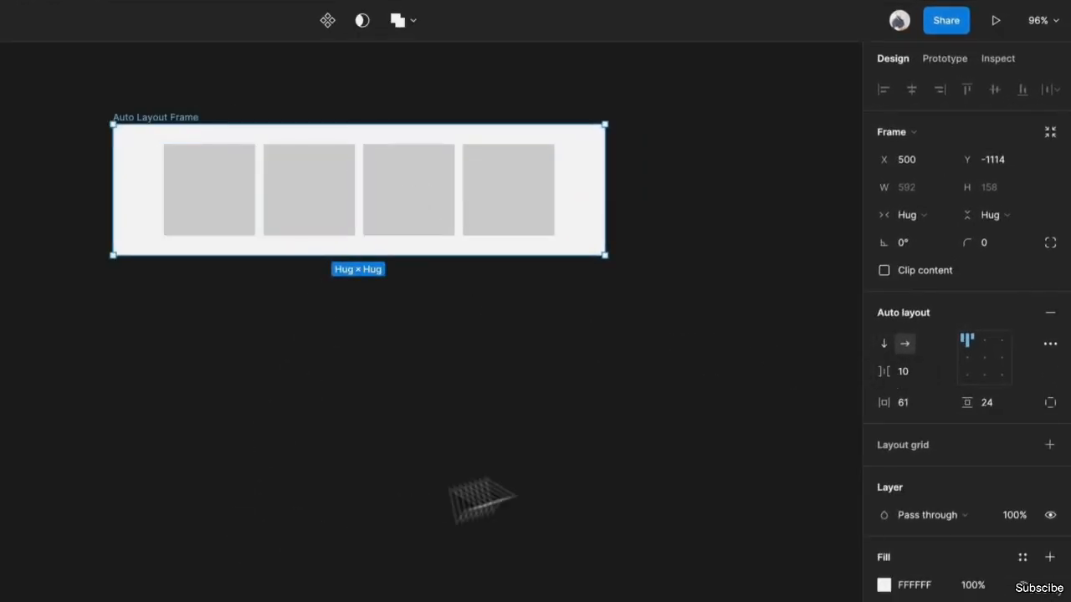
{"action": "left_click", "coordinate": [884, 343]}
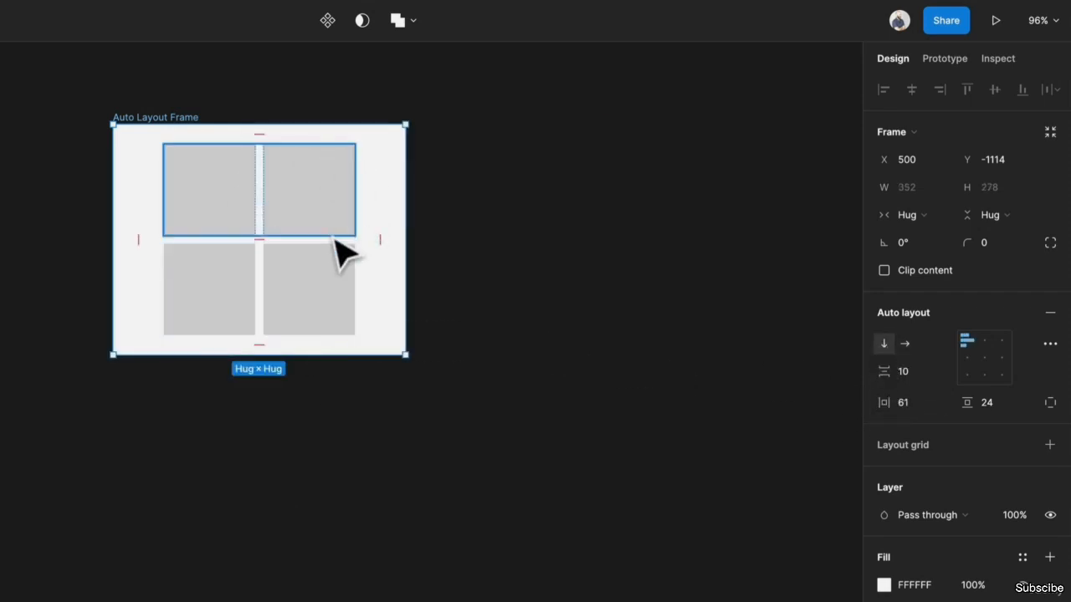
- Duplicate the nested Frame 2 row three times inside the Auto Layout Frame
{"action": "left_click", "coordinate": [335, 293]}
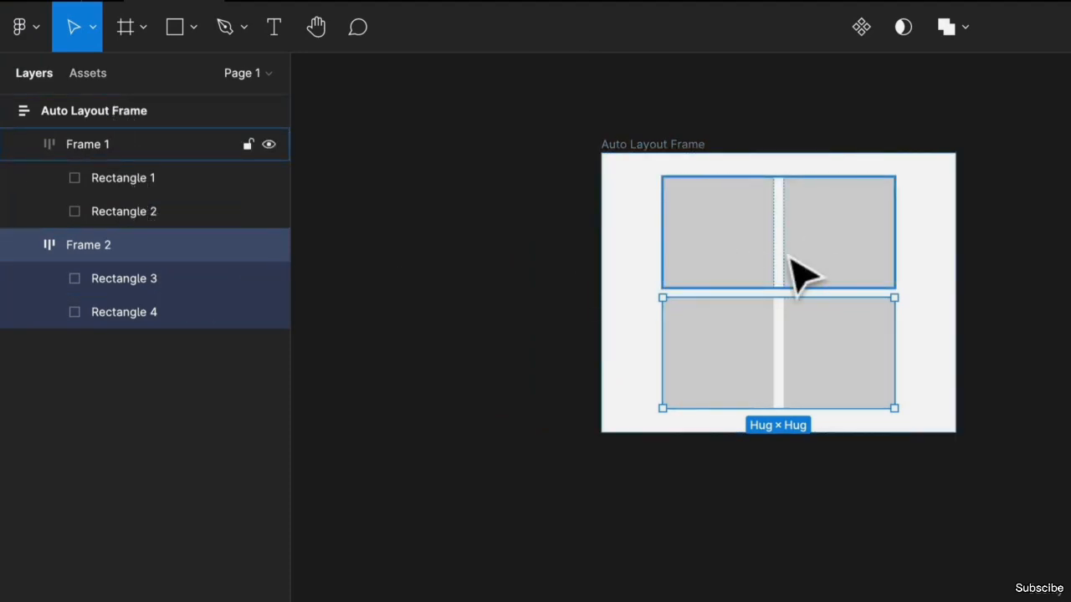
{"action": "double_click", "coordinate": [845, 376]}
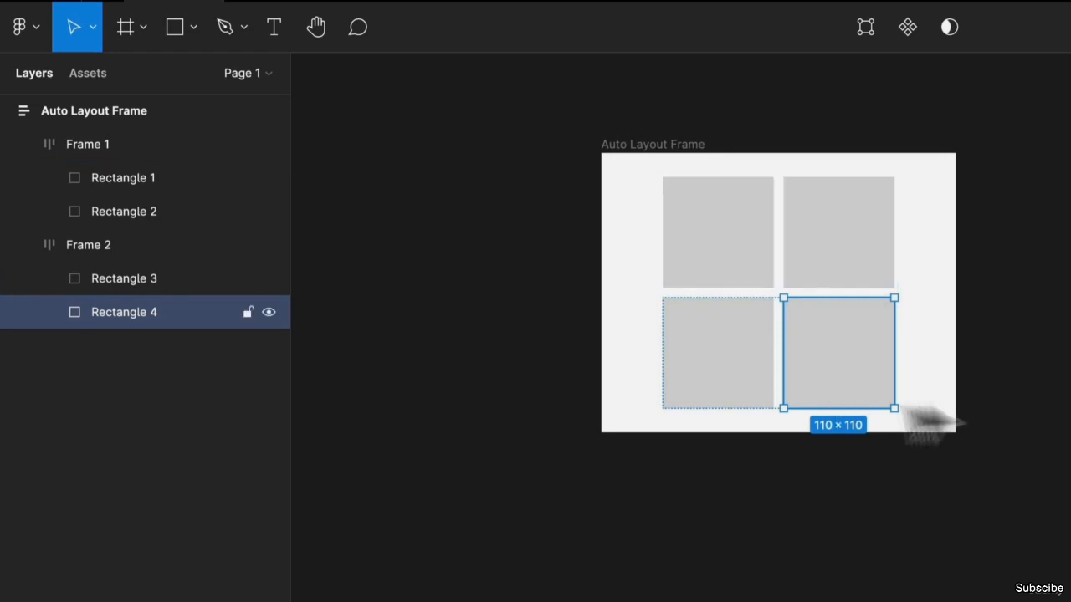
{"action": "key", "text": "Escape"}
{"action": "left_click", "coordinate": [825, 377]}
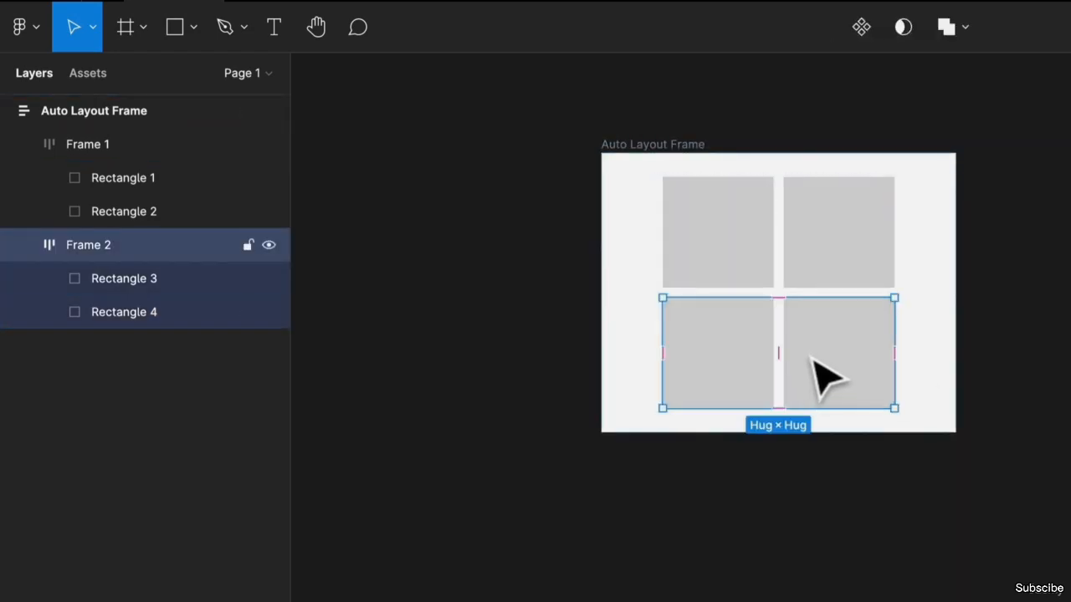
{"action": "key", "text": "ctrl+d"}
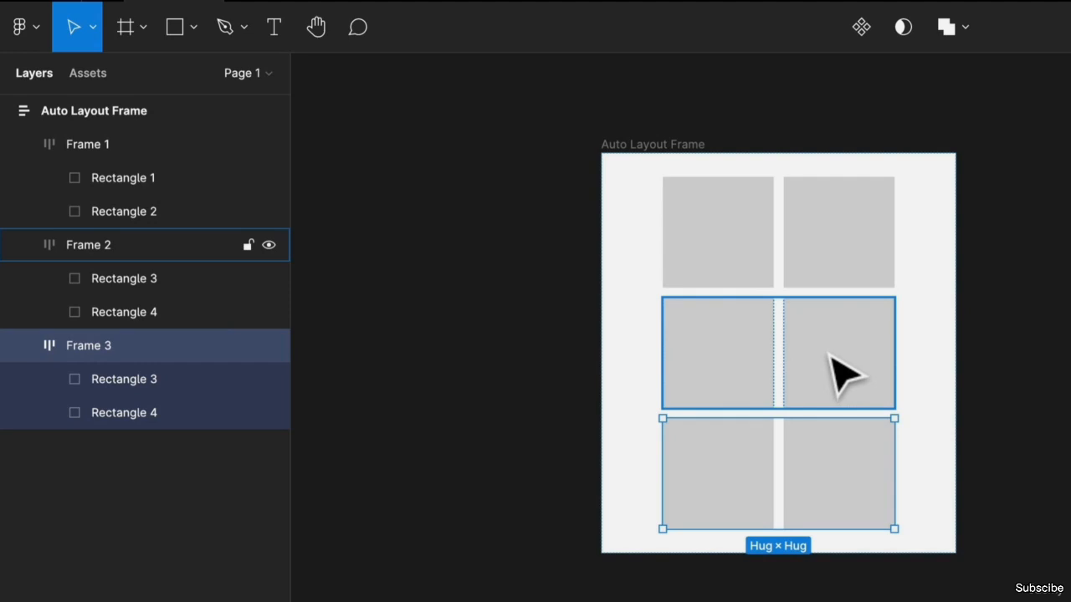
{"action": "key", "text": "ctrl+d"}
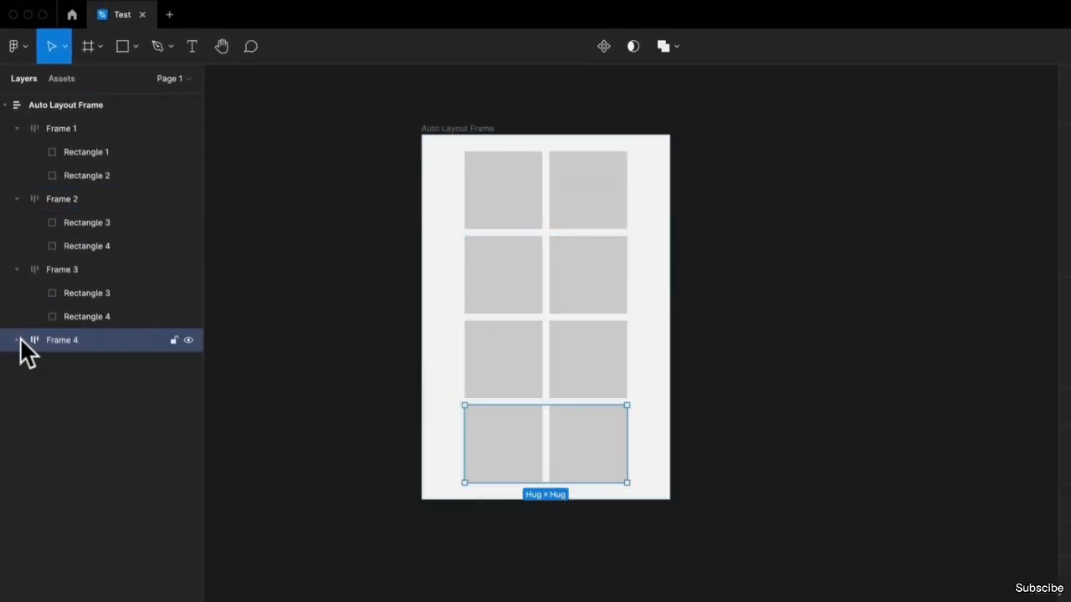
{"action": "left_click", "coordinate": [18, 339]}
{"action": "key", "text": "ctrl+d"}
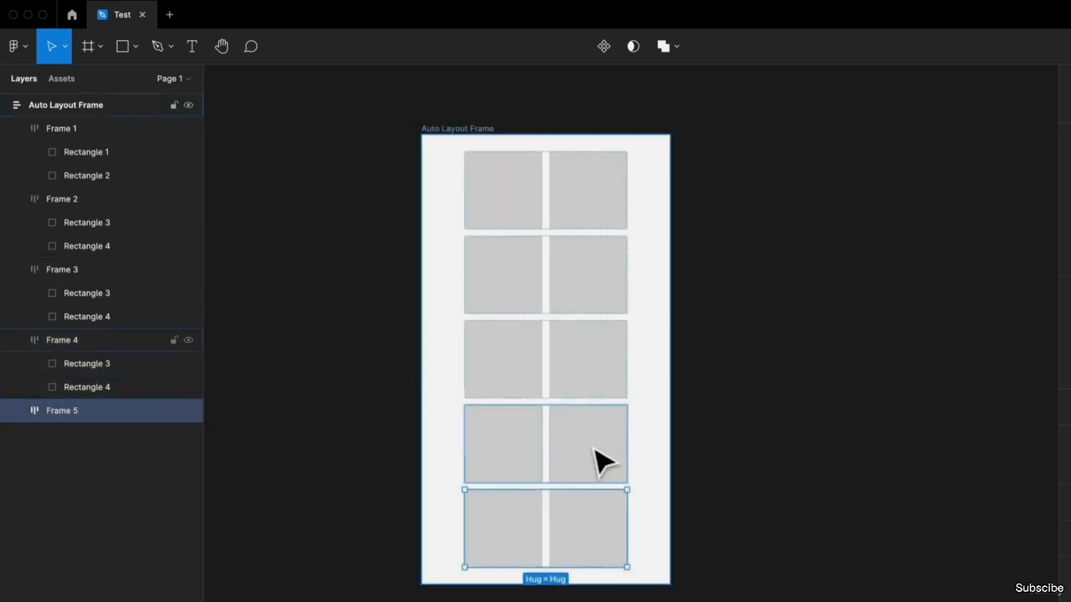
- Undo the three row duplications in the Auto Layout Frame
{"action": "key", "text": "ctrl+z"}
{"action": "key", "text": "ctrl+z"}
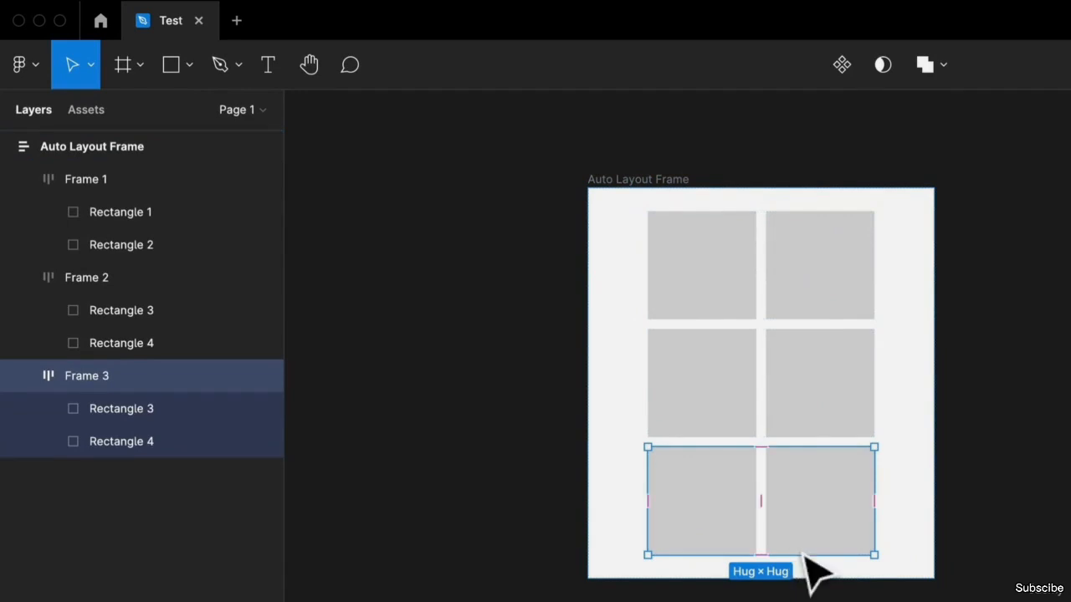
{"action": "key", "text": "ctrl+z"}
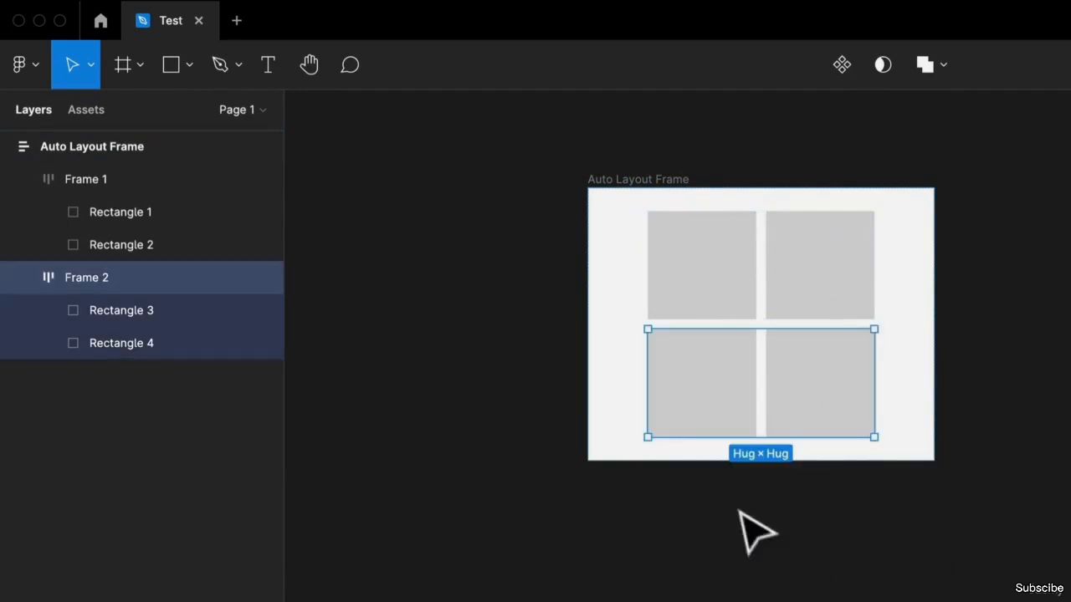
- Change the fill of Rectangle 4 in Frame 2 to red, FF0000
{"action": "double_click", "coordinate": [801, 436]}
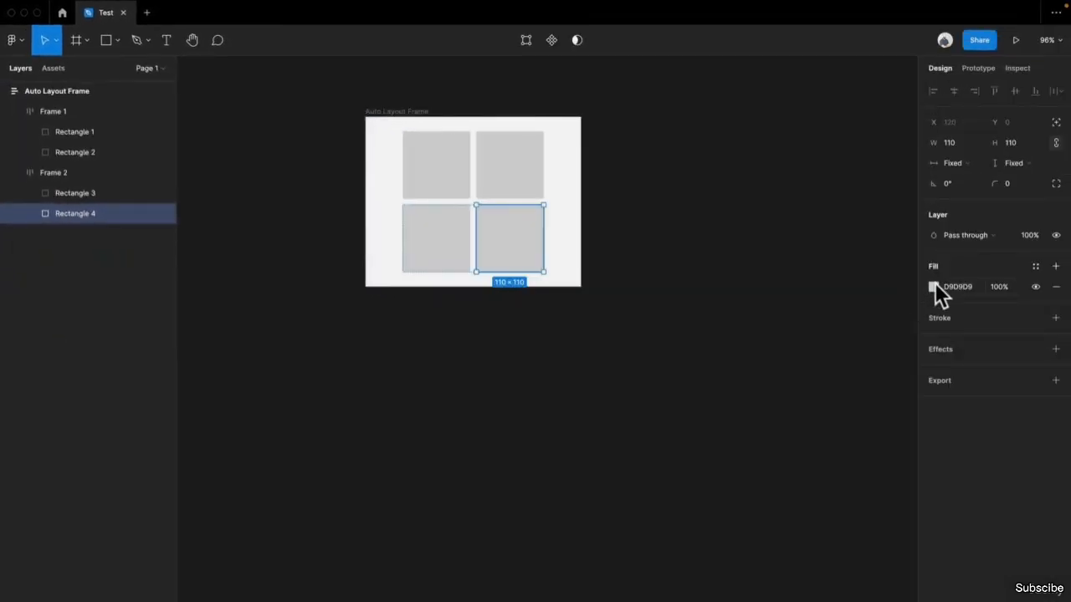
{"action": "left_click", "coordinate": [935, 287]}
{"action": "left_click_drag", "start_coordinate": [909, 324], "coordinate": [968, 289]}
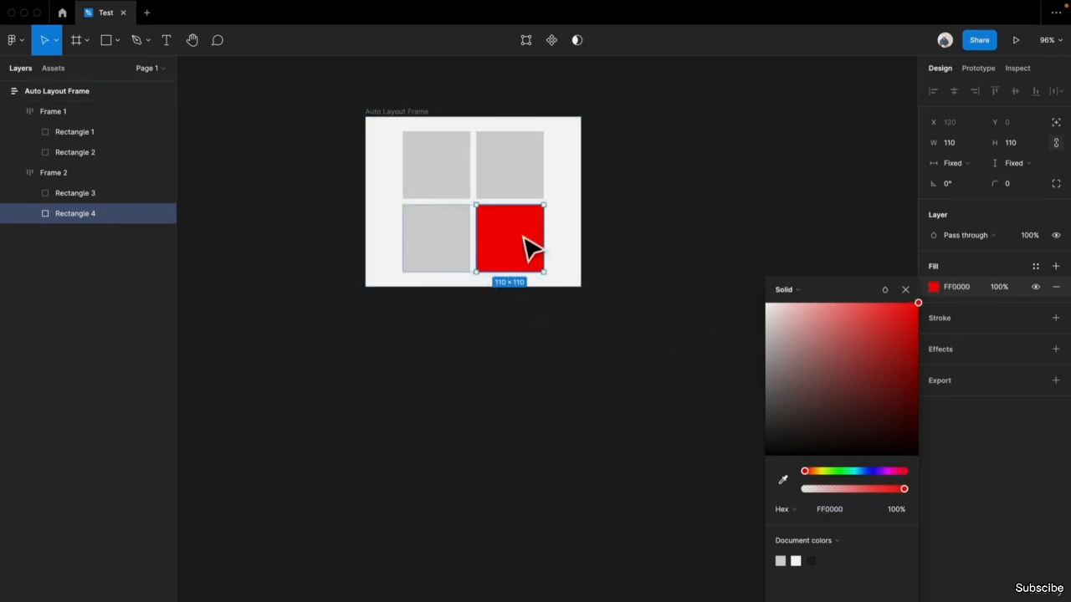
- Move the red square ahead of the grey one within its row
{"action": "key", "text": "ctrl+z"}
{"action": "key", "text": "ctrl+shift+z"}
{"action": "key", "text": "ctrl+z"}
{"action": "key", "text": "ctrl+shift+z"}
{"action": "key", "text": "Left"}
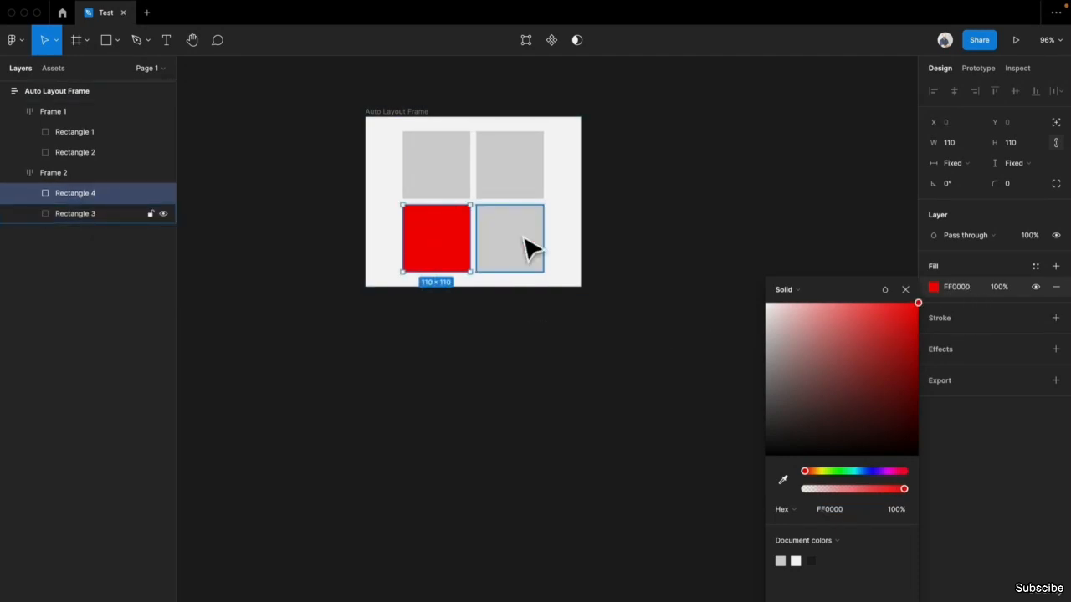
{"action": "left_click", "coordinate": [572, 241]}
- Shift the row with the red square up and down in the stack, finishing with it above Frame 1
{"action": "left_click", "coordinate": [531, 246]}
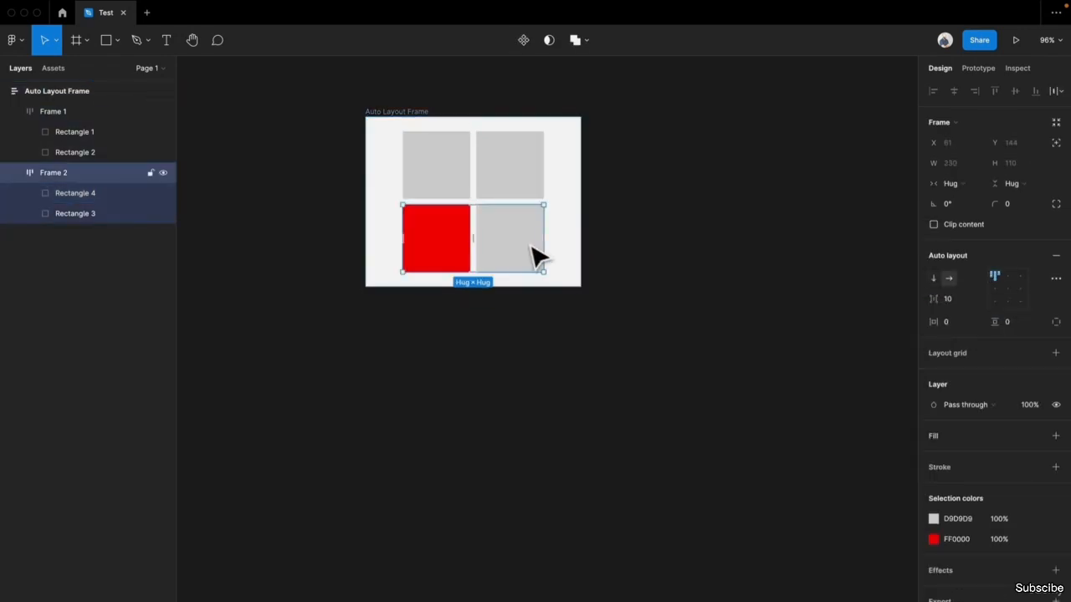
{"action": "key", "text": "Up"}
{"action": "key", "text": "Down"}
{"action": "key", "text": "Up"}
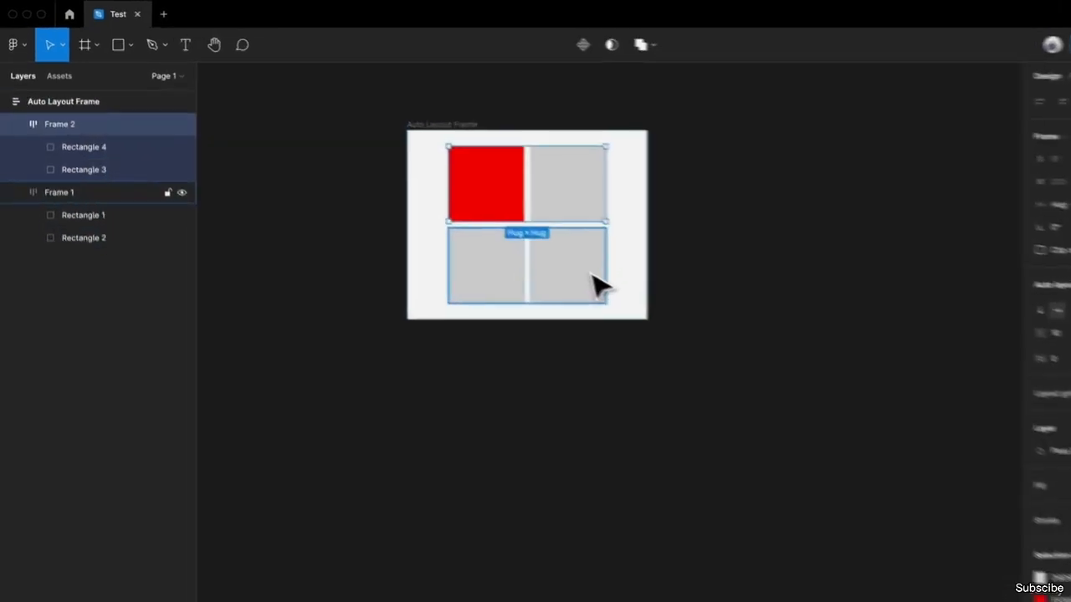
{"action": "key", "text": "Down"}
{"action": "key", "text": "Up"}
{"action": "key", "text": "Down"}
{"action": "key", "text": "Up"}
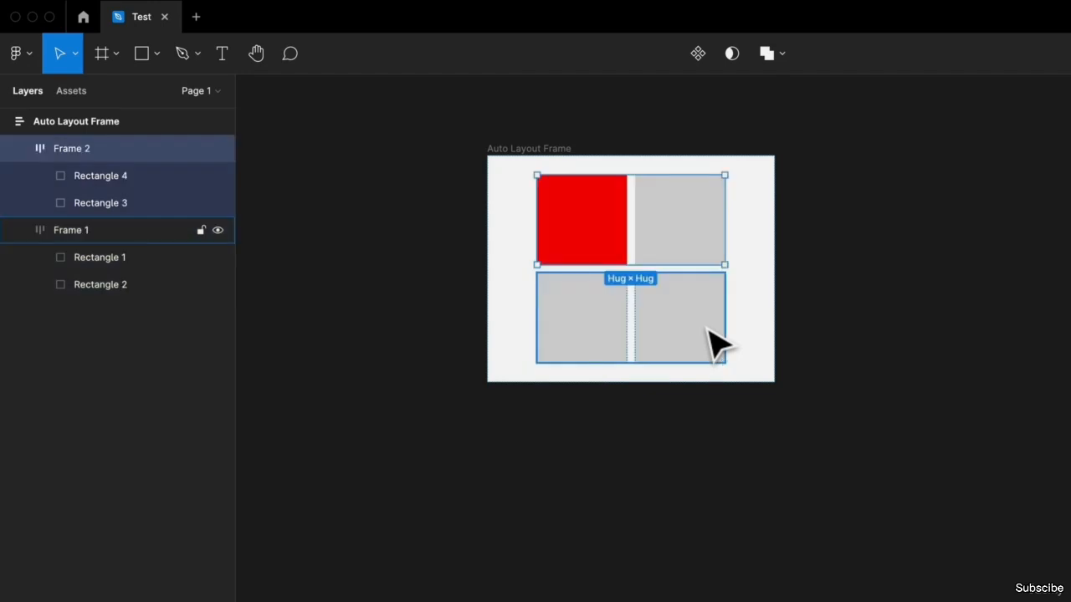
- Move the row with the red square below Frame 1 in the stack
{"action": "key", "text": "Down"}
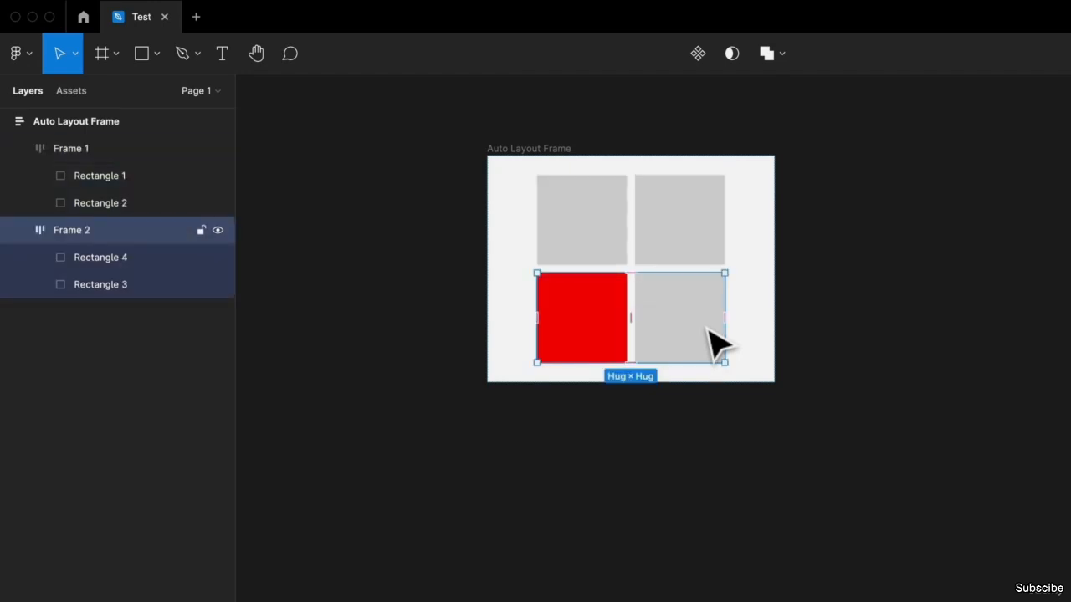
{"action": "mouse_move", "coordinate": [711, 318]}
{"action": "left_mouse_down"}
{"action": "mouse_move", "coordinate": [710, 215]}
{"action": "mouse_move", "coordinate": [729, 341]}
{"action": "mouse_move", "coordinate": [706, 293]}
{"action": "mouse_move", "coordinate": [707, 313]}
{"action": "left_mouse_up"}
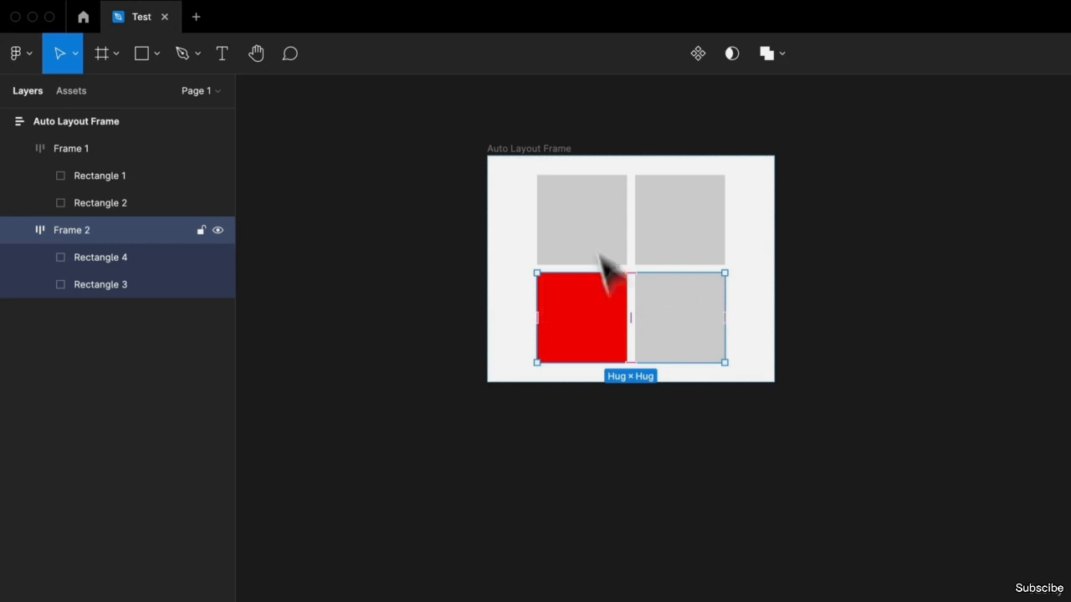
- Toggle the visibility of Frame 2 off and on several times, leaving it shown
{"action": "left_click", "coordinate": [217, 231]}
{"action": "left_click", "coordinate": [217, 231]}
{"action": "left_click", "coordinate": [216, 231]}
{"action": "left_click", "coordinate": [217, 231]}
{"action": "left_click", "coordinate": [216, 231]}
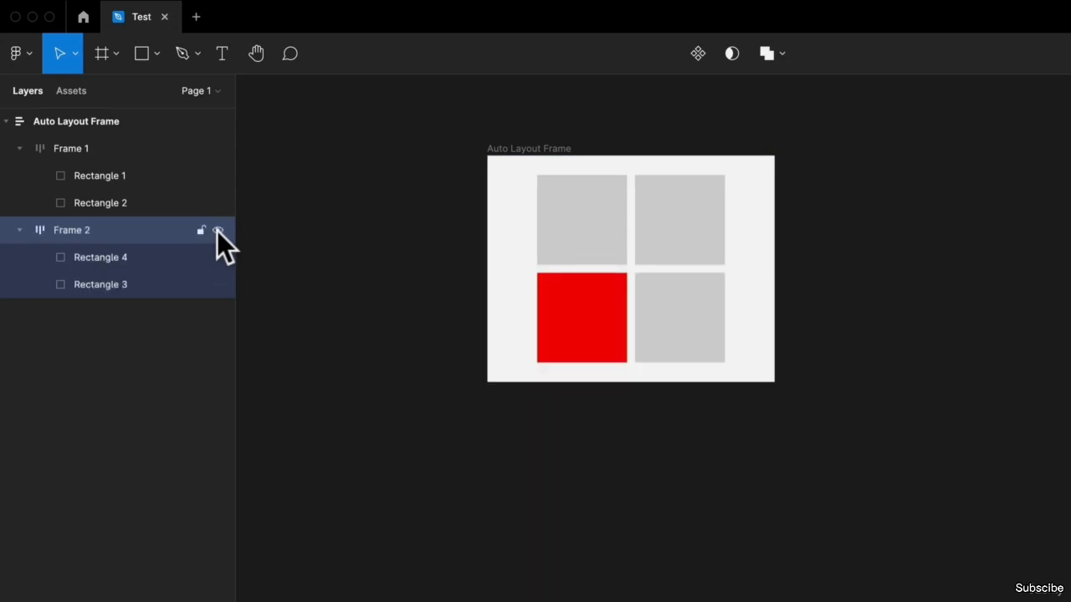
{"action": "left_click", "coordinate": [217, 231]}
{"action": "left_click", "coordinate": [217, 231]}
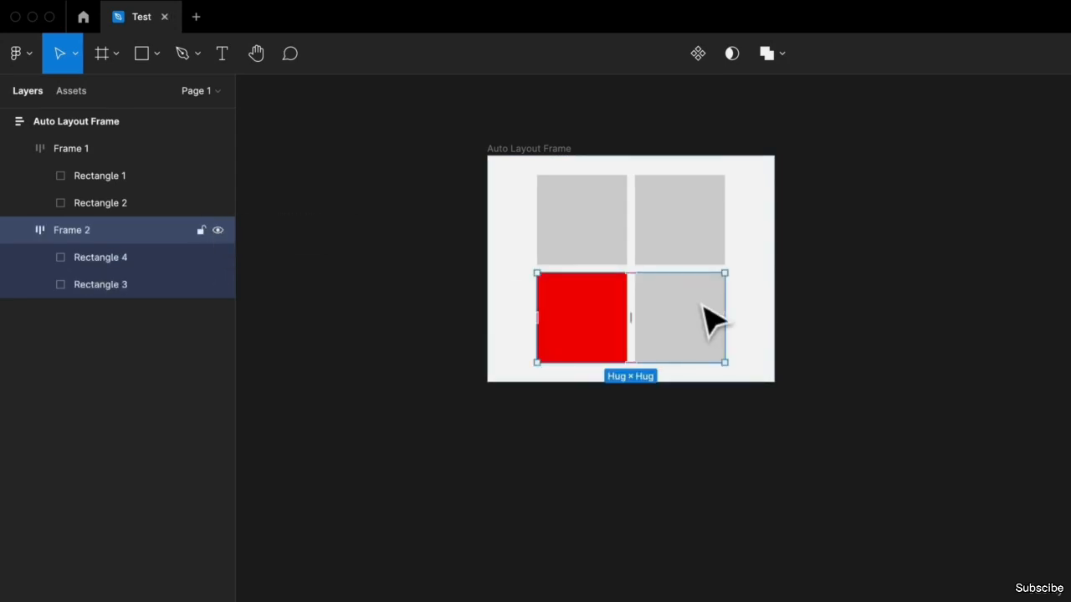
- Delete Frame 2, undo the deletion, and select the whole Auto Layout Frame
{"action": "key", "text": "Delete"}
{"action": "key", "text": "super+z"}
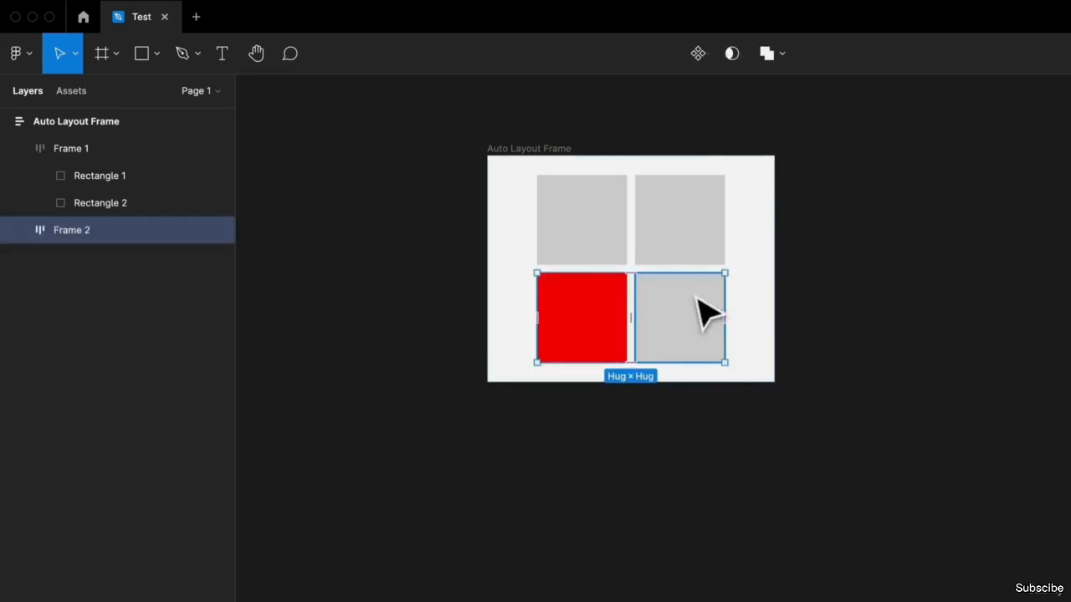
{"action": "left_click", "coordinate": [548, 148]}
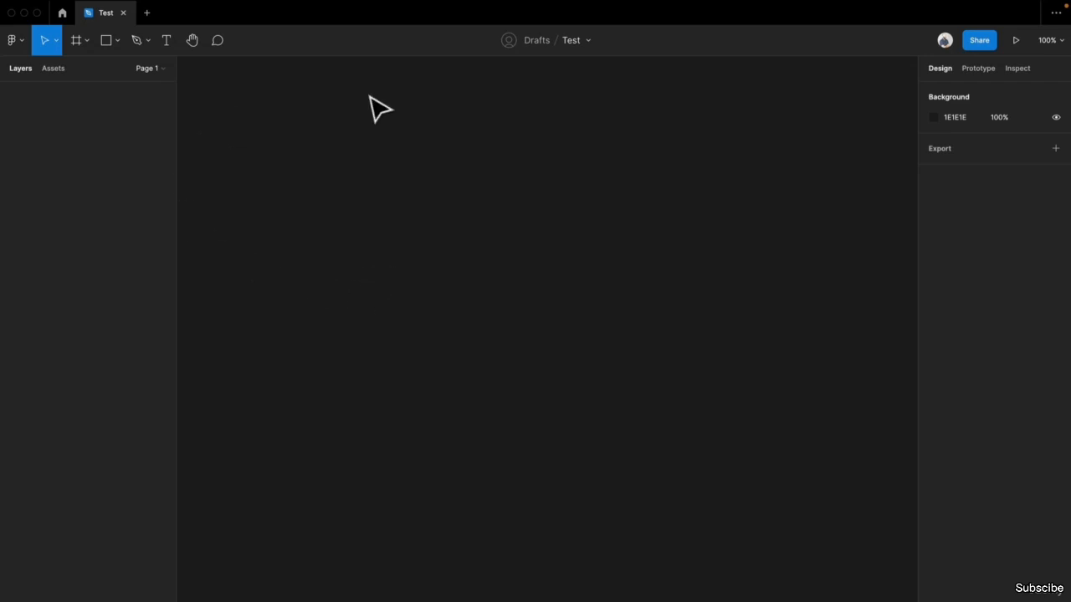
- Draw a frame about 431 × 195 on the empty canvas and move it further right
{"action": "key", "text": "f"}
{"action": "left_click_drag", "start_coordinate": [246, 139], "coordinate": [289, 207]}
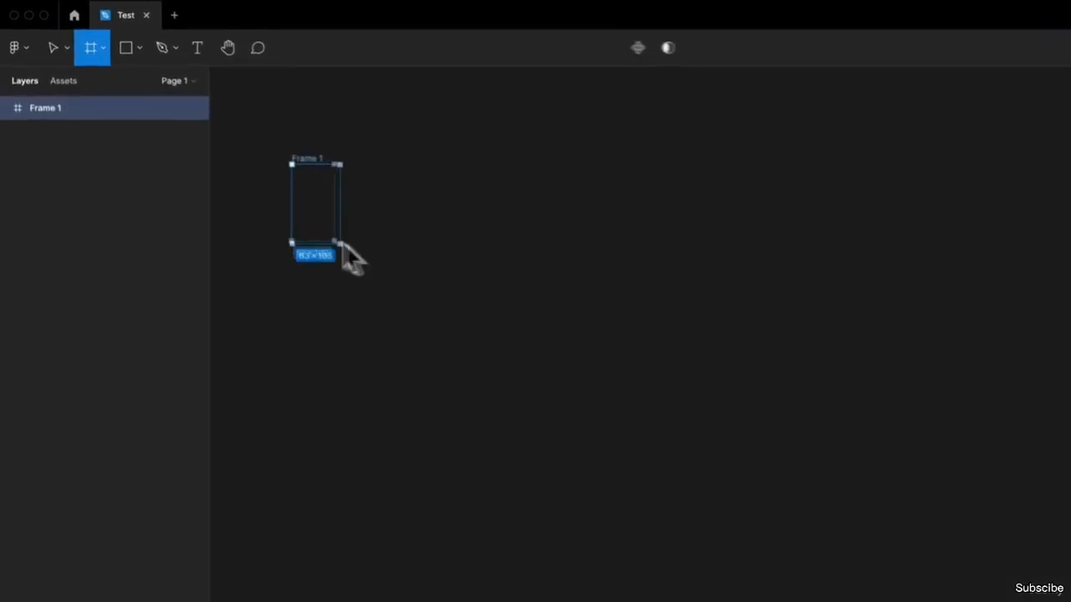
{"action": "left_click_drag", "start_coordinate": [341, 243], "coordinate": [616, 310]}
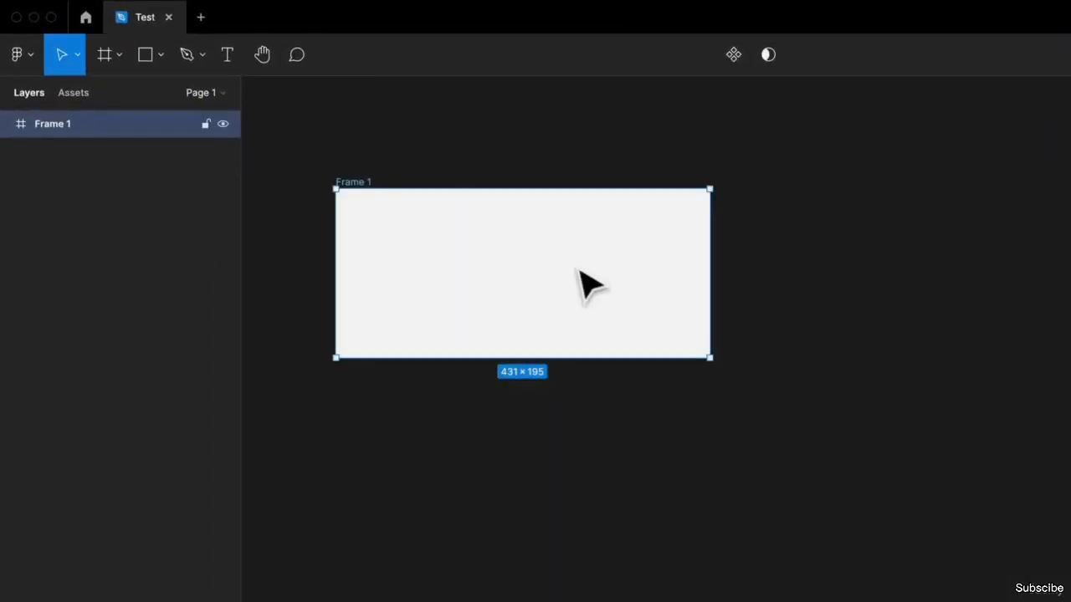
{"action": "left_click_drag", "start_coordinate": [584, 276], "coordinate": [770, 289]}
- Rename the new frame as Auto Layout Frame
{"action": "key", "text": "super+r"}
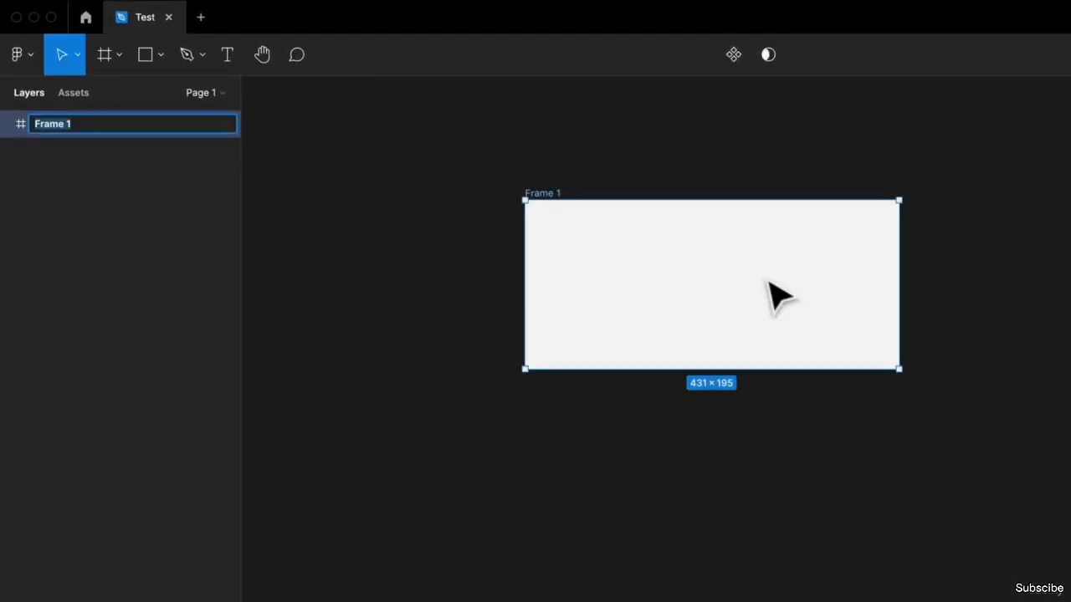
{"action": "type", "text": "Auto L"}
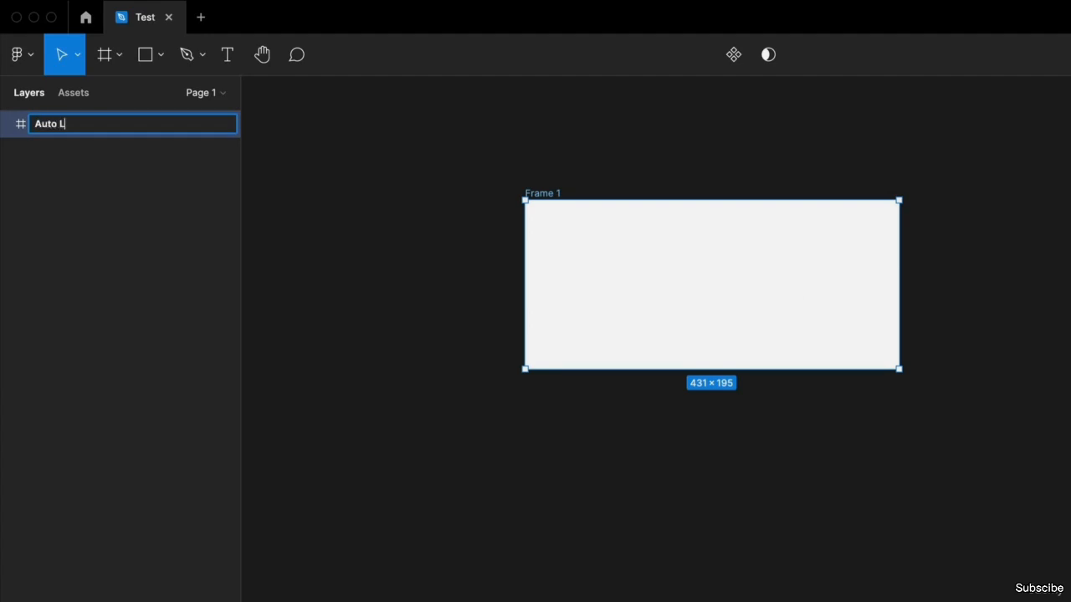
{"action": "type", "text": "ayout Frame"}
{"action": "key", "text": "Return"}
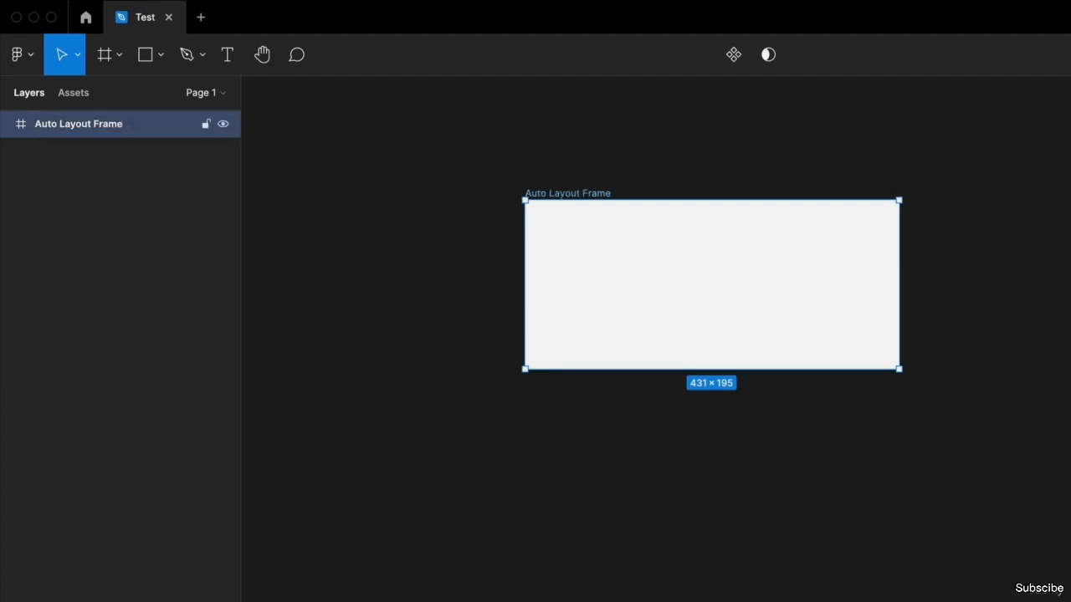
- Draw a rectangle about 218 × 140 below the frame and move it into the frame's centre
{"action": "left_click", "coordinate": [593, 516]}
{"action": "key", "text": "r"}
{"action": "left_click_drag", "start_coordinate": [509, 442], "coordinate": [698, 563]}
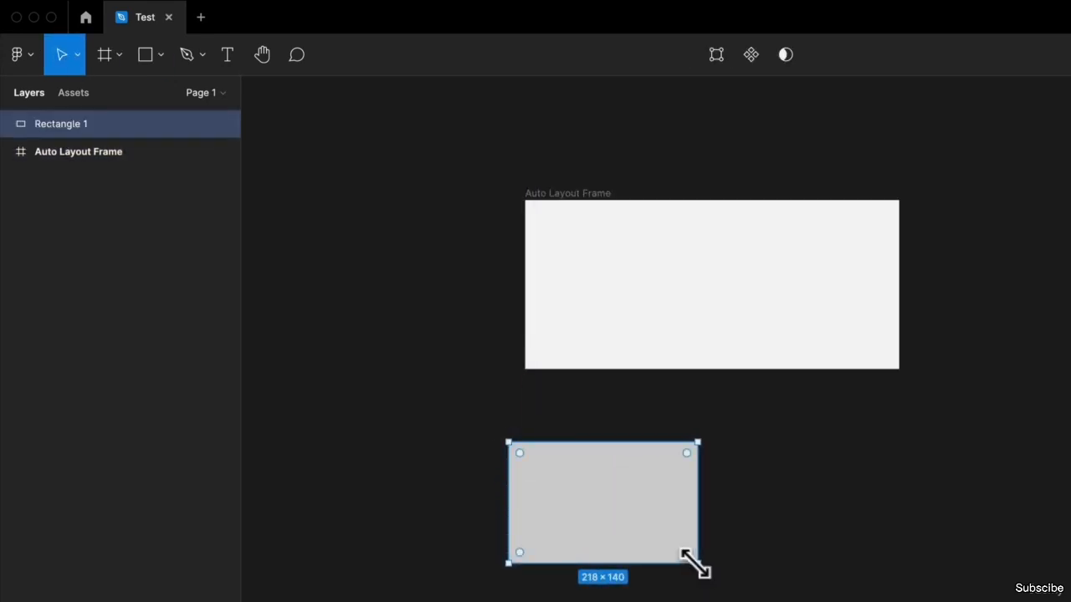
{"action": "left_click_drag", "start_coordinate": [650, 497], "coordinate": [744, 303]}
- Apply auto layout to the Auto Layout Frame and duplicate the rectangle inside it twice
{"action": "left_click", "coordinate": [573, 195]}
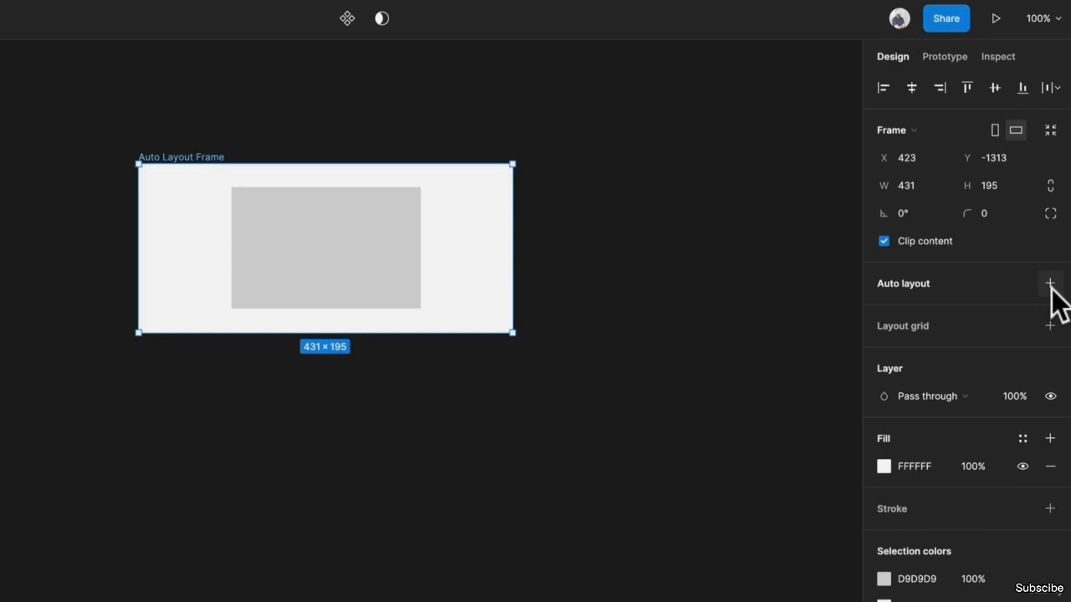
{"action": "left_click", "coordinate": [1049, 283]}
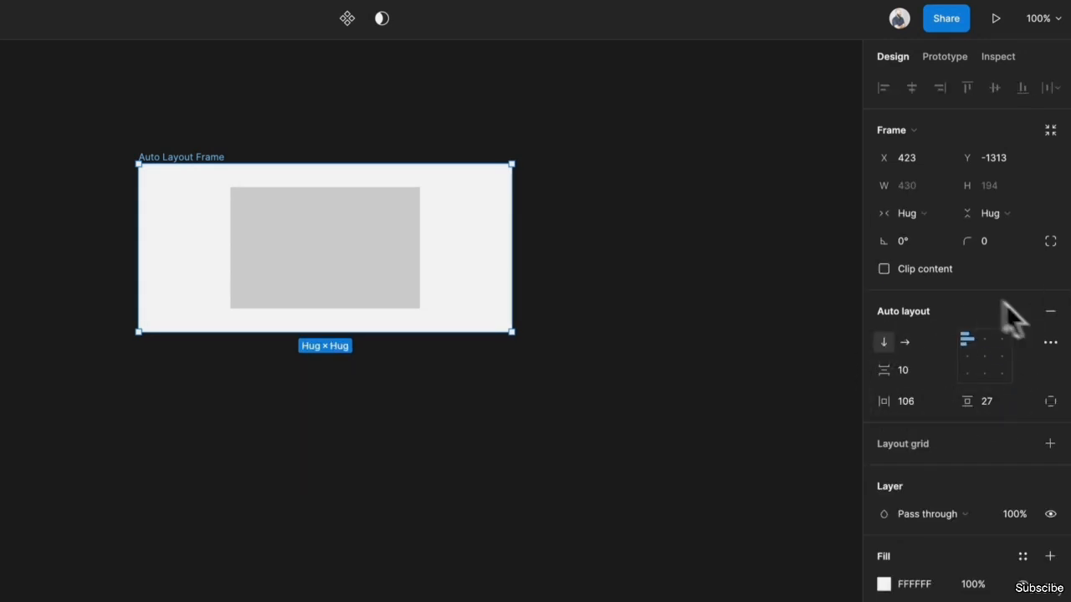
{"action": "left_click", "coordinate": [345, 272]}
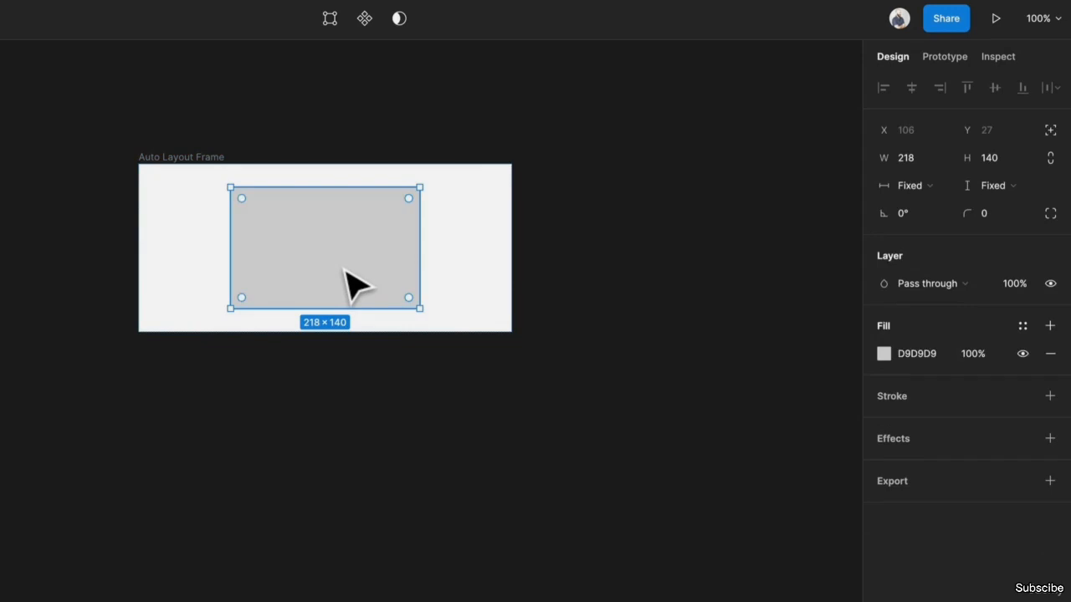
{"action": "key", "text": "ctrl+d"}
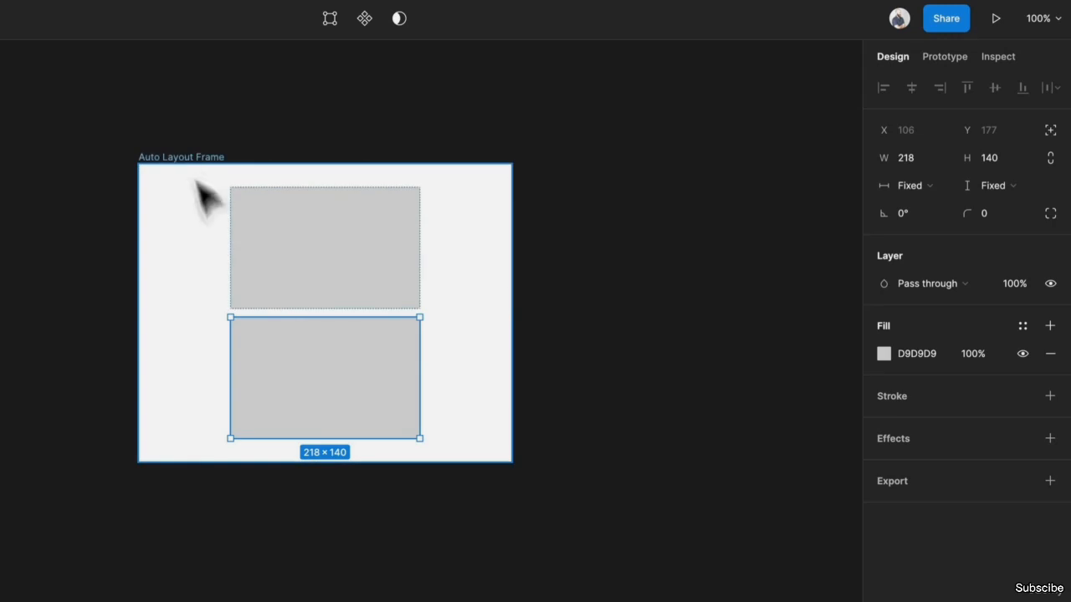
{"action": "key", "text": "ctrl+d"}
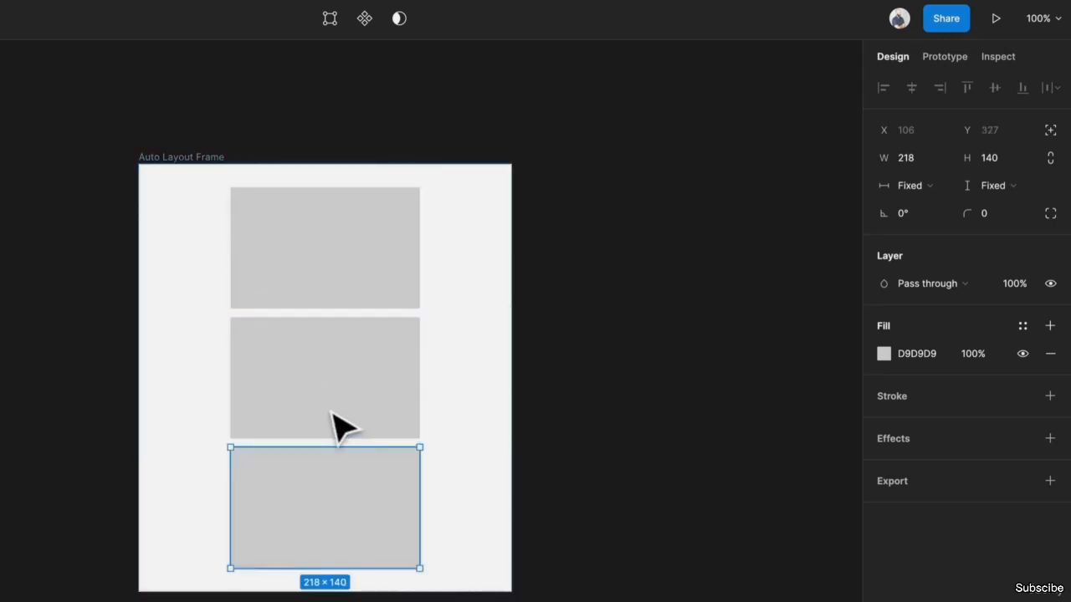
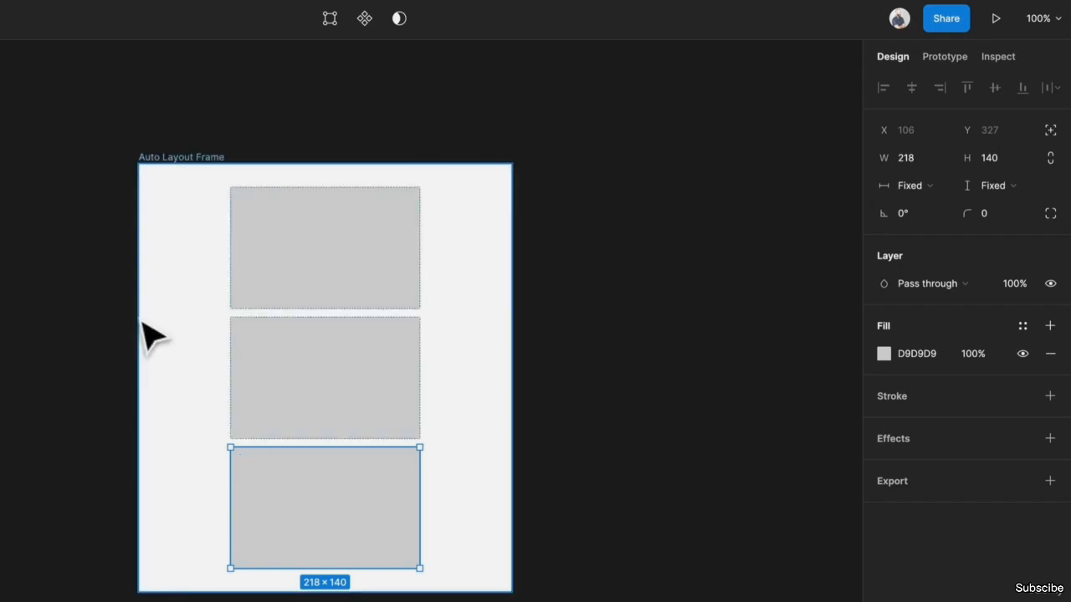
- Switch the Auto Layout Frame's direction to horizontal and back to vertical
{"action": "left_click", "coordinate": [322, 298]}
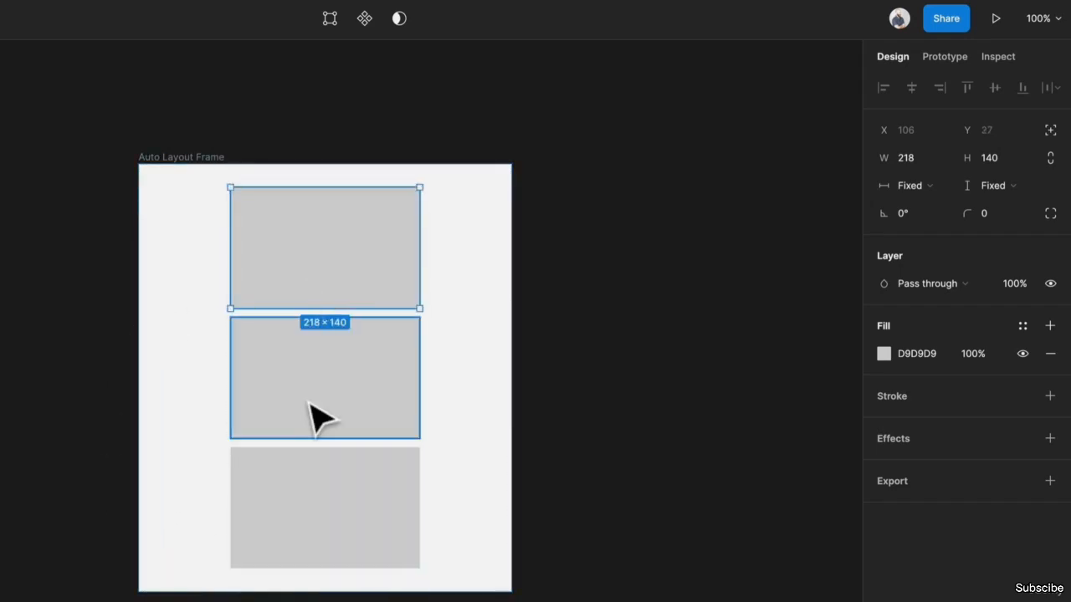
{"action": "left_click", "coordinate": [318, 418]}
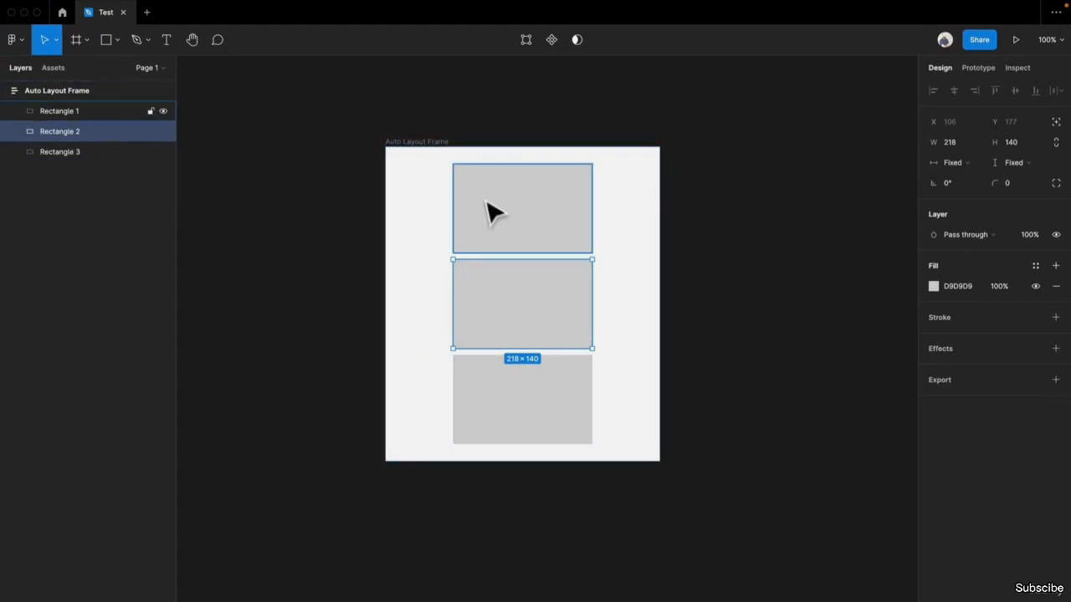
{"action": "left_click", "coordinate": [422, 161]}
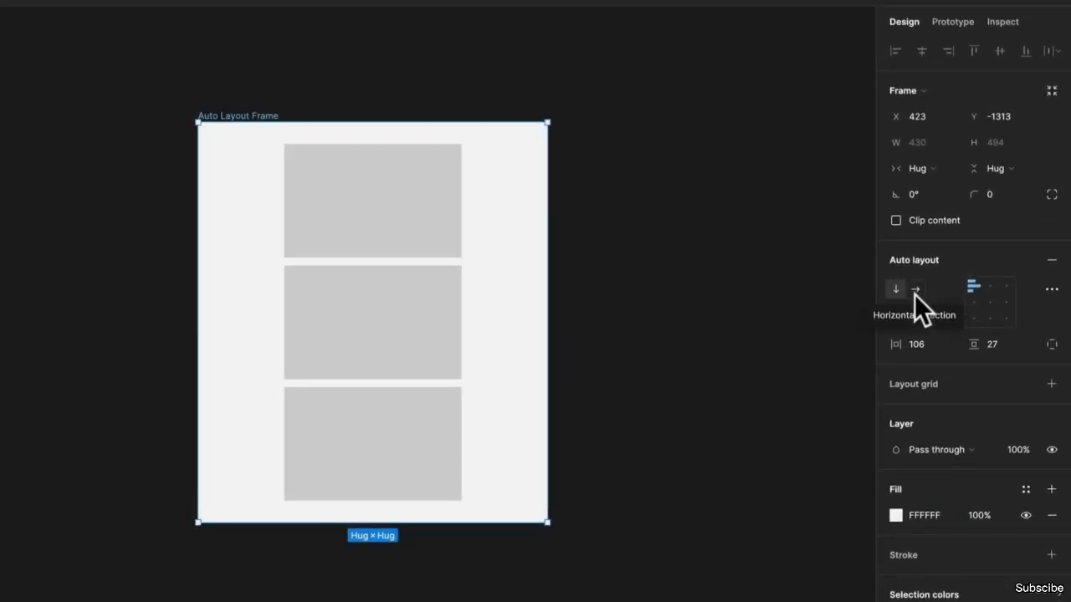
{"action": "left_click", "coordinate": [915, 292]}
{"action": "left_click", "coordinate": [893, 290]}
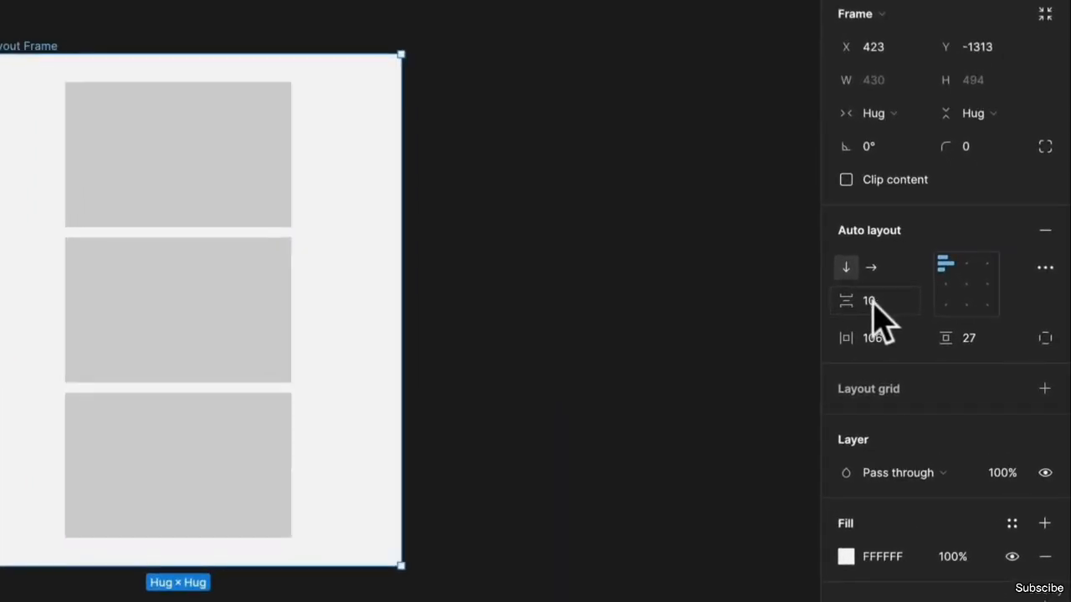
- Set the Auto Layout Frame's spacing between items to 24
{"action": "left_click", "coordinate": [878, 300]}
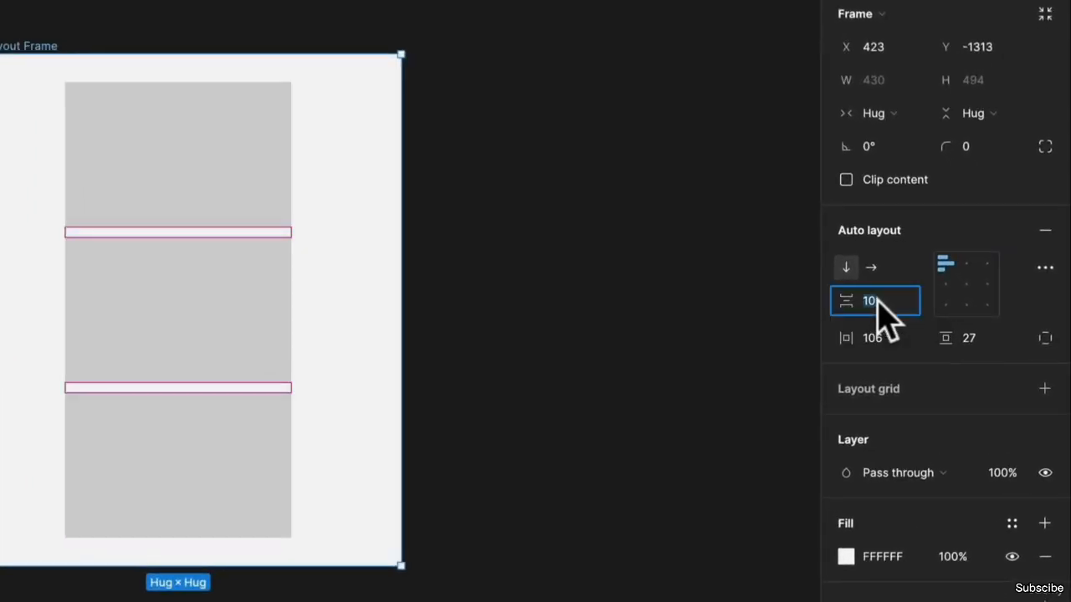
{"action": "type", "text": "24"}
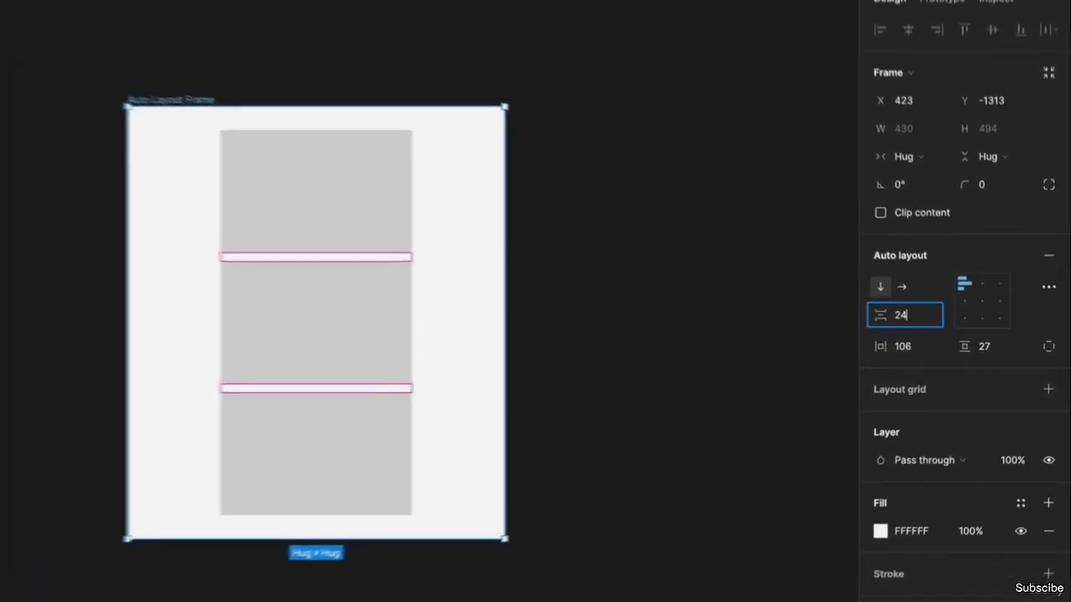
{"action": "key", "text": "Return"}
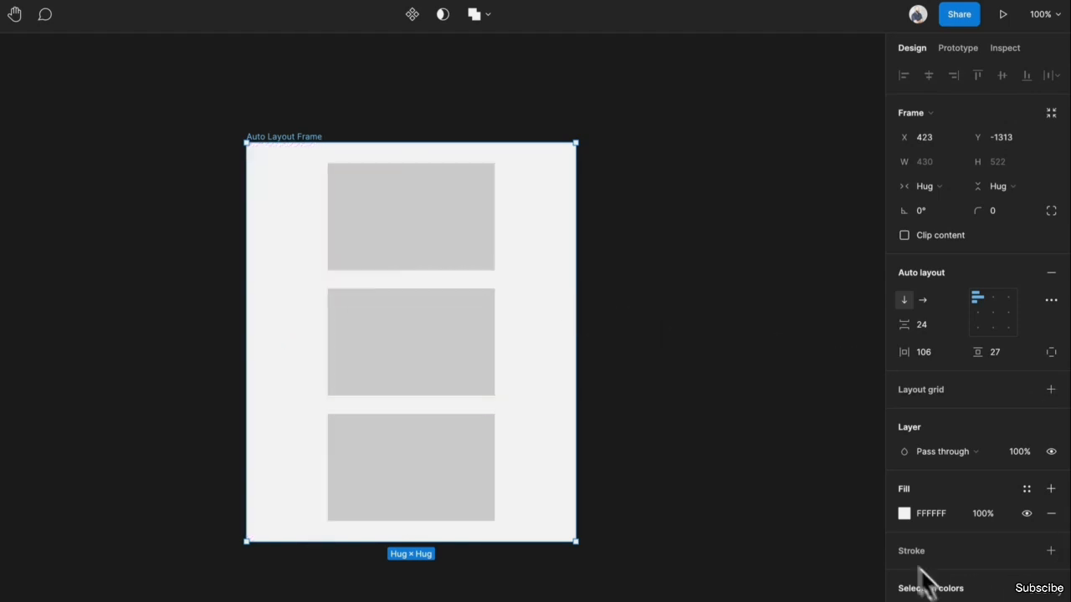
- Widen the gap between the rectangles on the canvas to about 56, and return the spacing to 24
{"action": "mouse_move", "coordinate": [407, 279]}
{"action": "left_mouse_down"}
{"action": "mouse_move", "coordinate": [408, 331]}
{"action": "mouse_move", "coordinate": [407, 290]}
{"action": "left_mouse_up"}
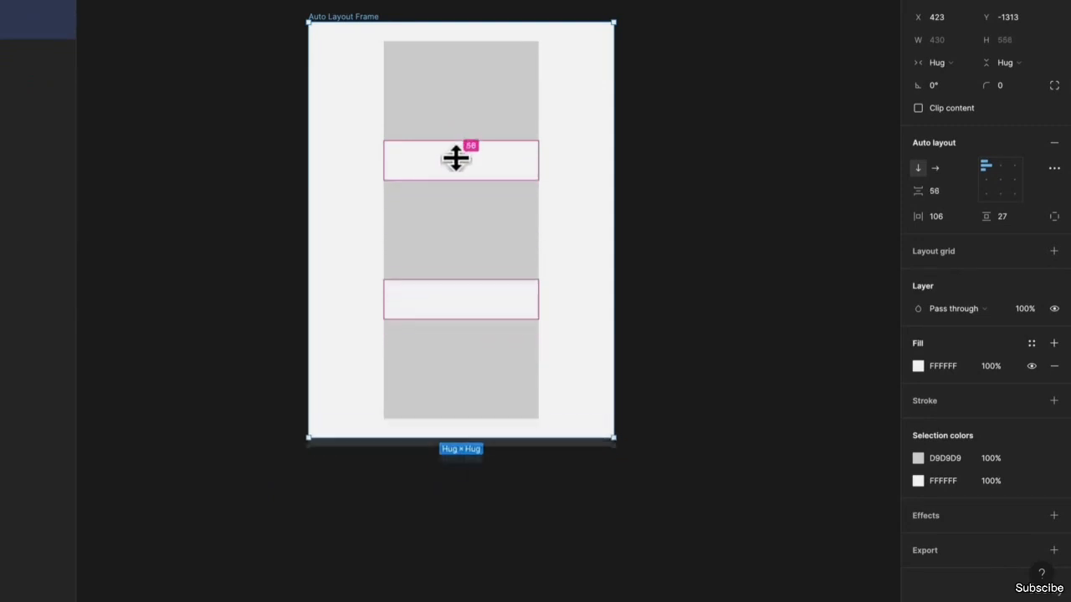
{"action": "left_click_drag", "start_coordinate": [456, 158], "coordinate": [454, 159]}
{"action": "left_click_drag", "start_coordinate": [924, 188], "coordinate": [920, 185]}
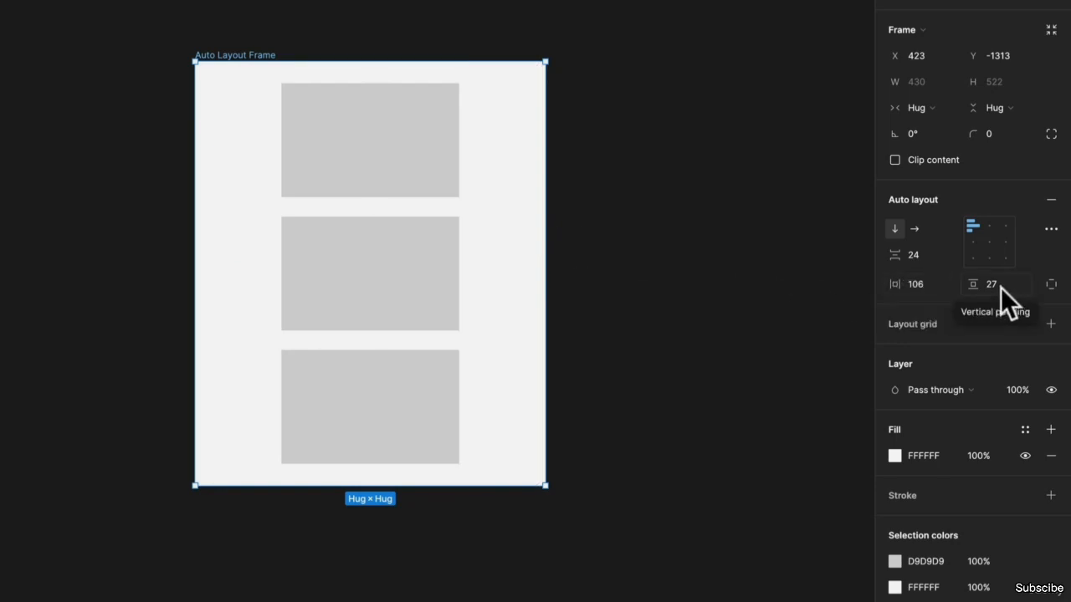
- Set the Auto Layout Frame's horizontal padding to 24
{"action": "mouse_move", "coordinate": [897, 286]}
{"action": "left_mouse_down"}
{"action": "mouse_move", "coordinate": [865, 286]}
{"action": "mouse_move", "coordinate": [894, 286]}
{"action": "left_mouse_up"}
{"action": "left_click", "coordinate": [916, 284]}
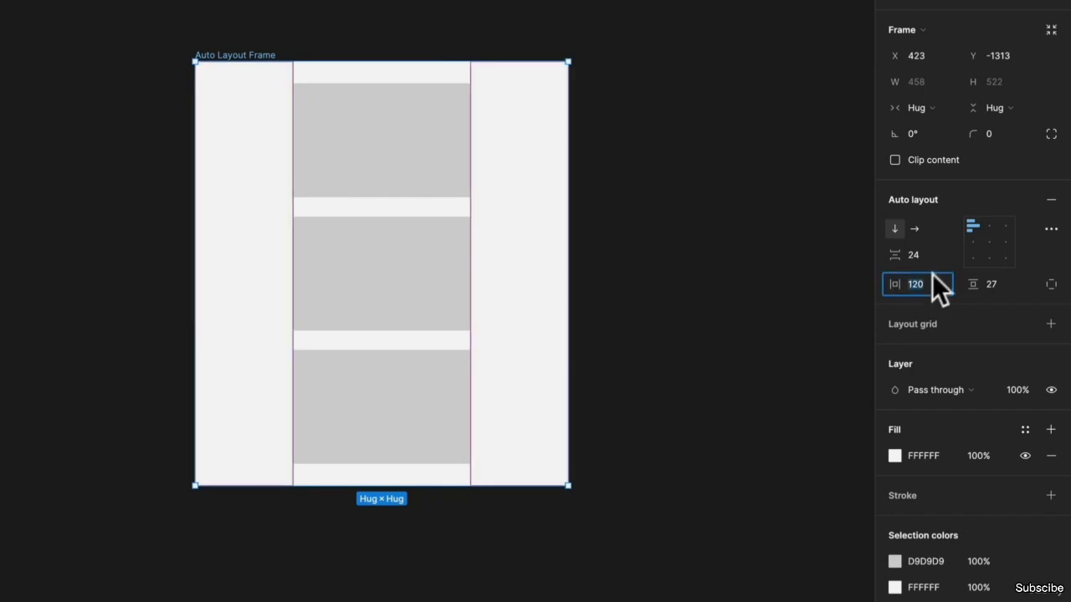
{"action": "type", "text": "24"}
{"action": "key", "text": "Return"}
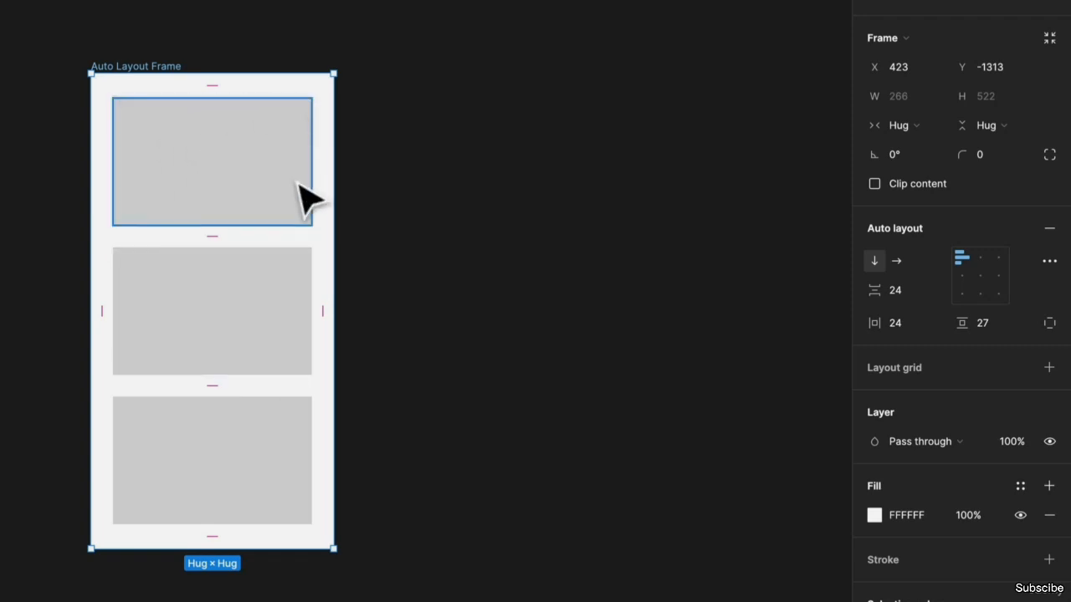
{"action": "left_click", "coordinate": [899, 325]}
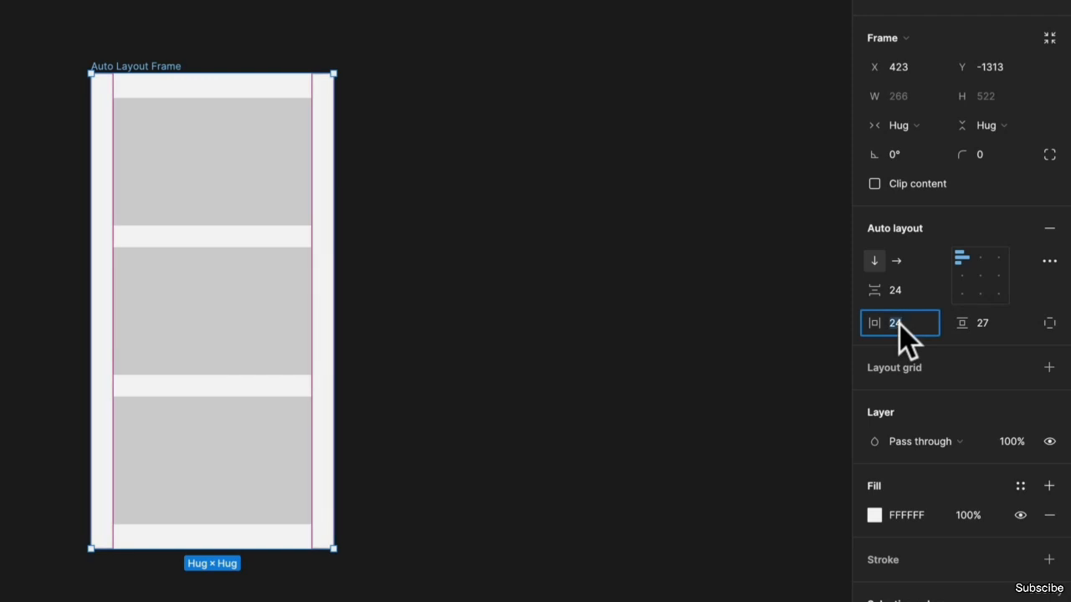
{"action": "left_click", "coordinate": [981, 323]}
{"action": "type", "text": "2"}
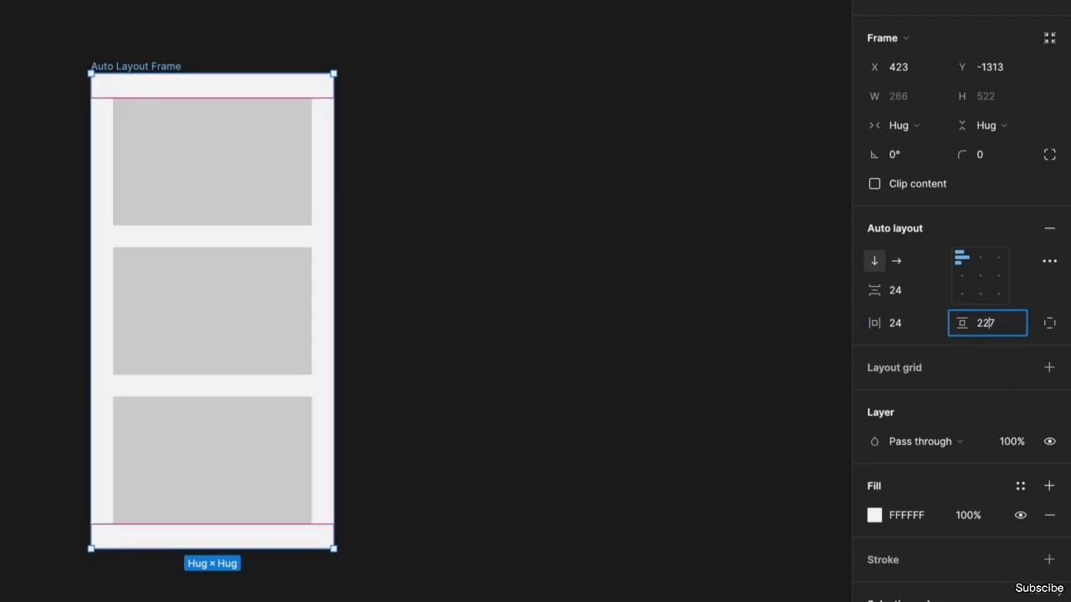
{"action": "type", "text": "4"}
{"action": "key", "text": "Return"}
- Set the Auto Layout Frame's vertical padding to 24
{"action": "left_click", "coordinate": [987, 316]}
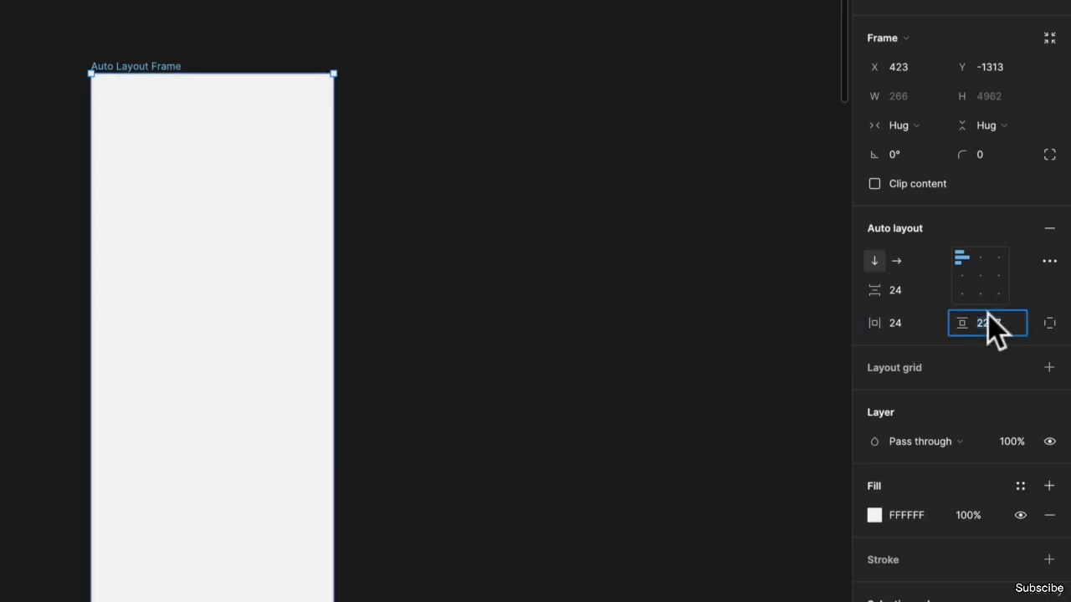
{"action": "type", "text": "24"}
{"action": "key", "text": "Return"}
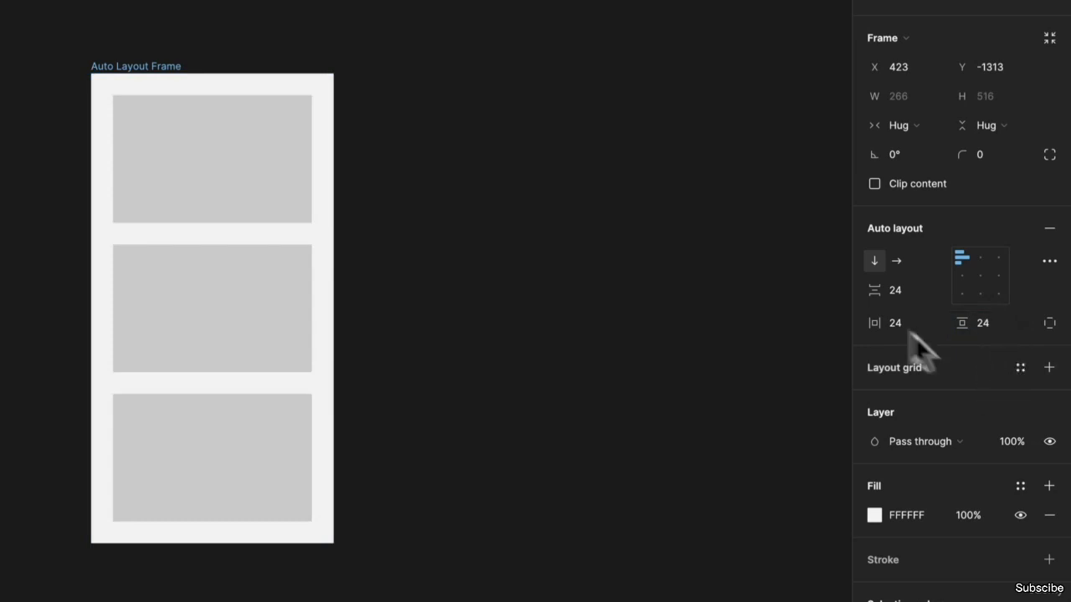
- Split the Auto Layout Frame's padding into individual sides, with bottom padding 12 and left padding 8
{"action": "left_click", "coordinate": [1050, 323]}
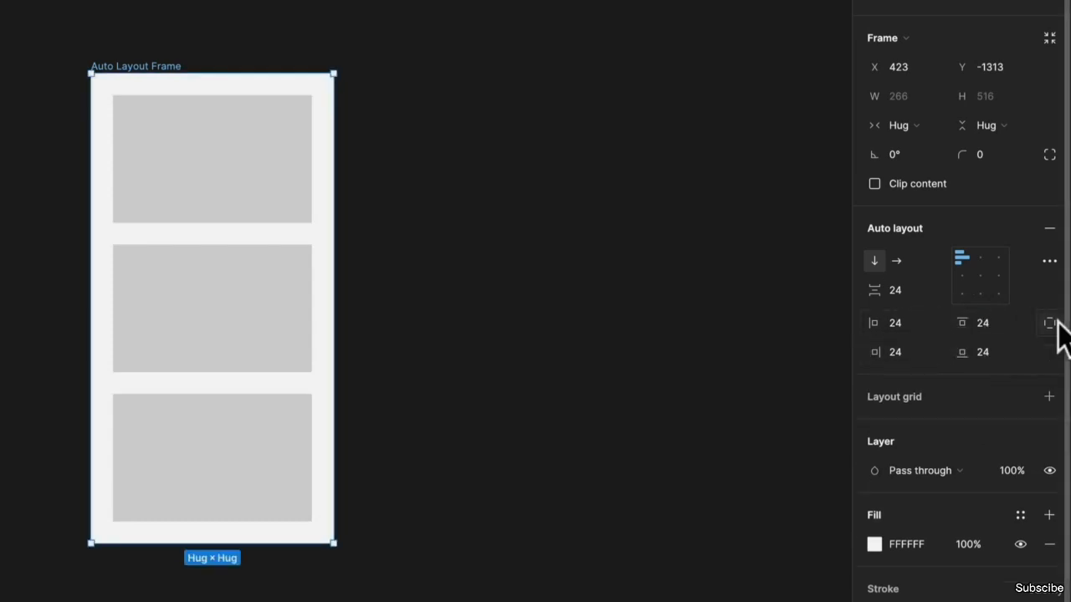
{"action": "left_click", "coordinate": [1009, 352]}
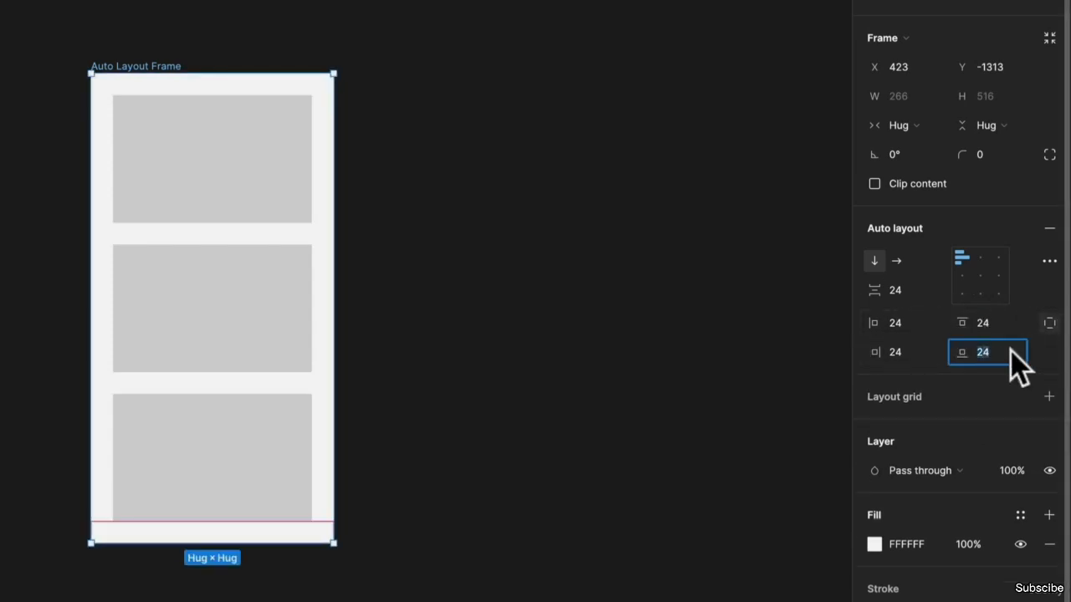
{"action": "type", "text": "12"}
{"action": "key", "text": "Return"}
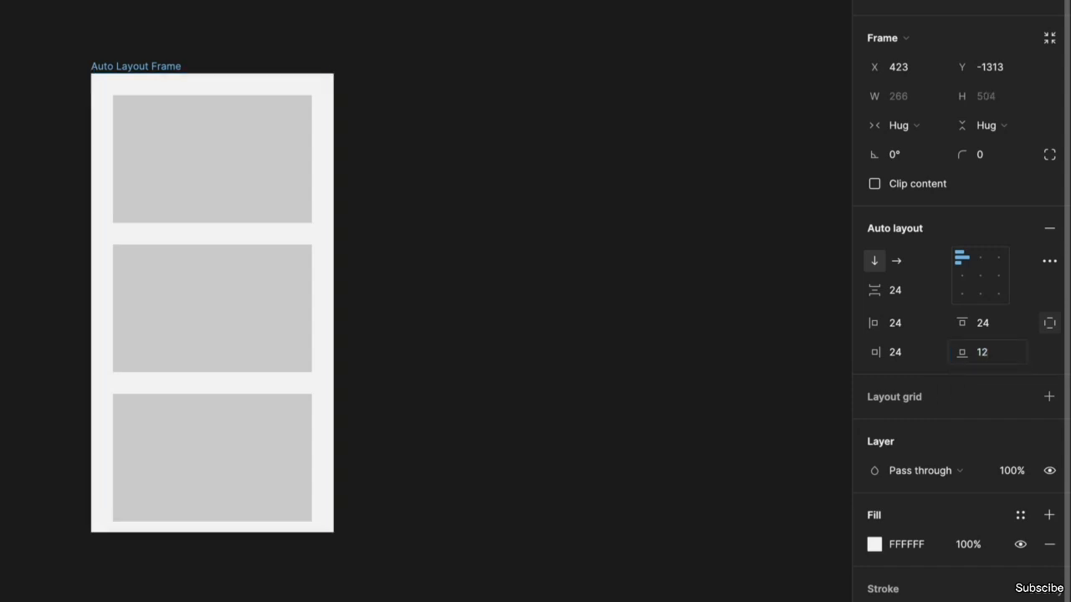
{"action": "left_click", "coordinate": [895, 323]}
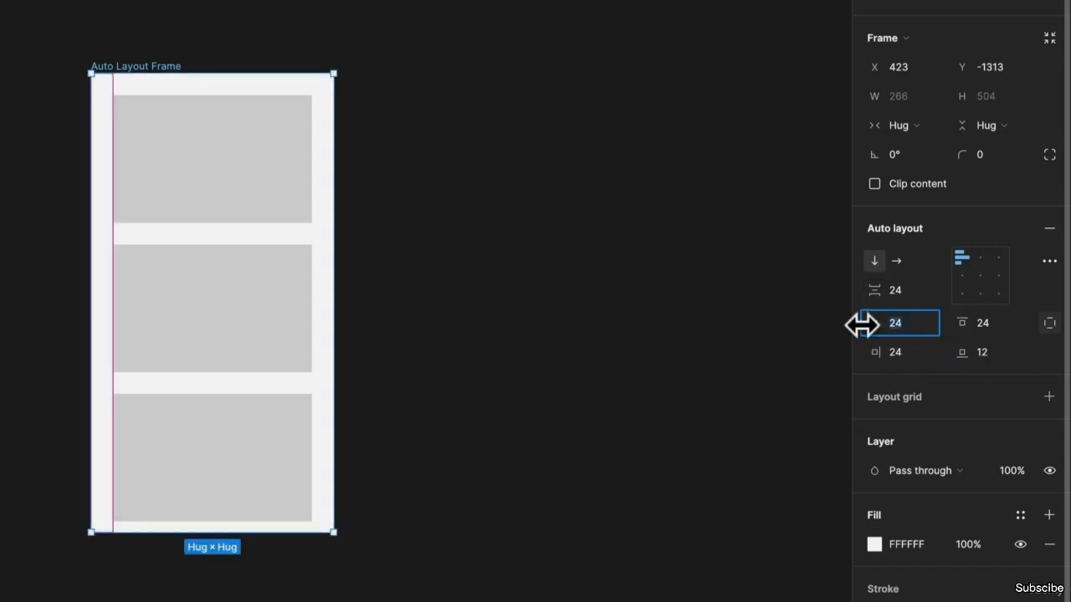
{"action": "key", "text": "Return"}
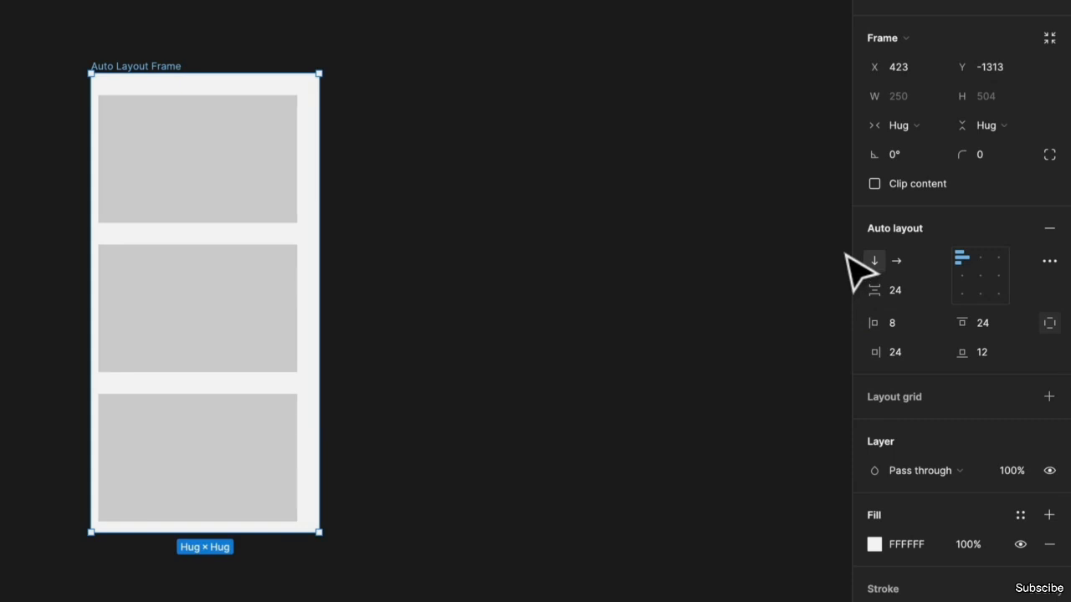
- Undo the bottom and left padding changes and return to combined horizontal and vertical padding
{"action": "key", "text": "ctrl+z"}
{"action": "key", "text": "ctrl+z"}
{"action": "left_click", "coordinate": [1050, 323]}
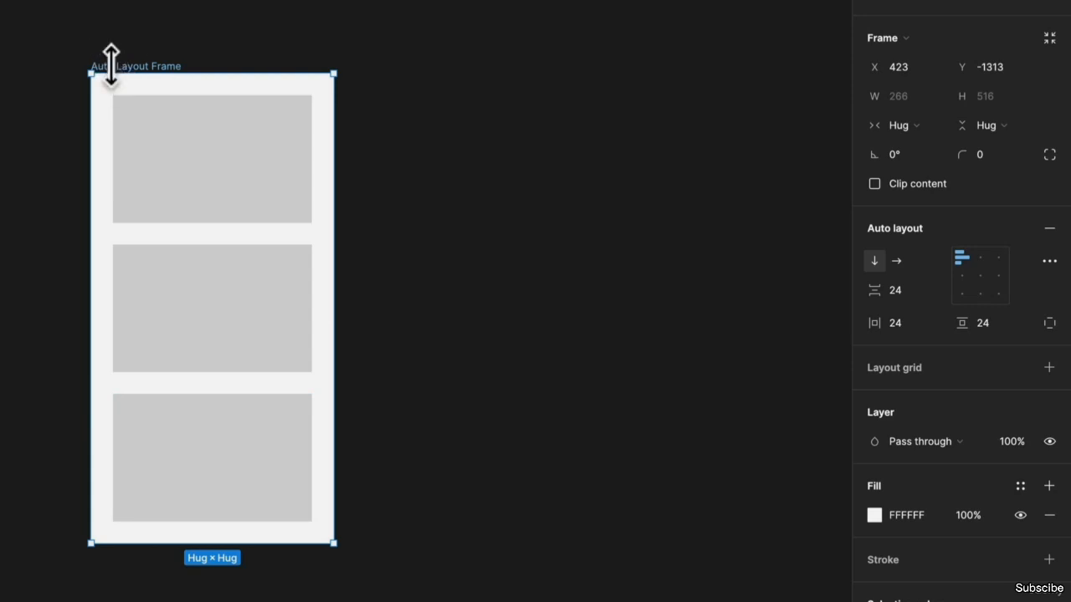
- Reduce the top rectangle's height on the canvas to about 67
{"action": "left_click", "coordinate": [237, 213]}
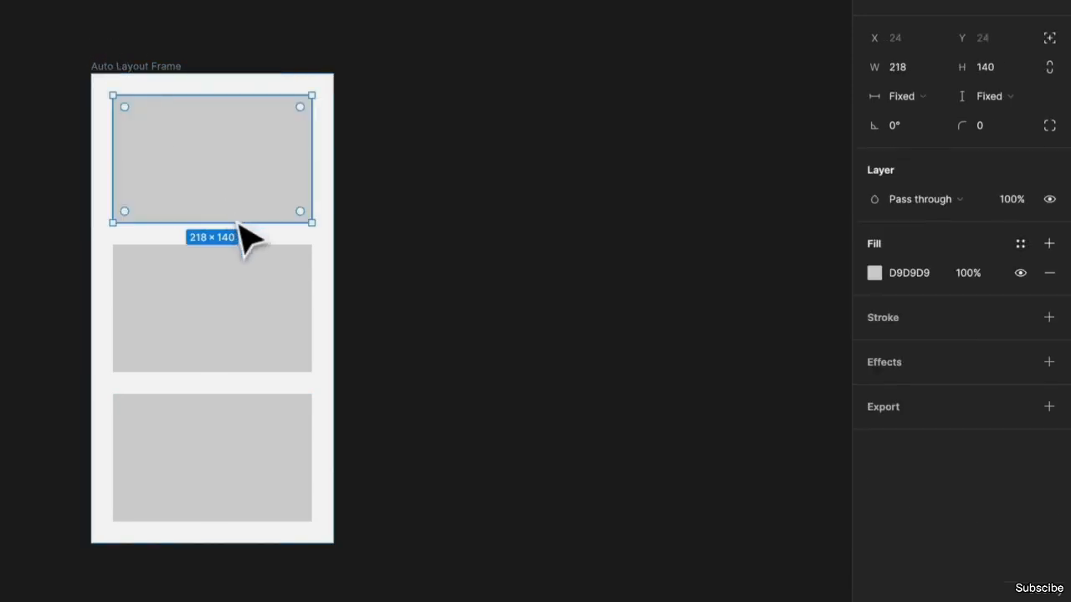
{"action": "left_click_drag", "start_coordinate": [231, 222], "coordinate": [234, 221]}
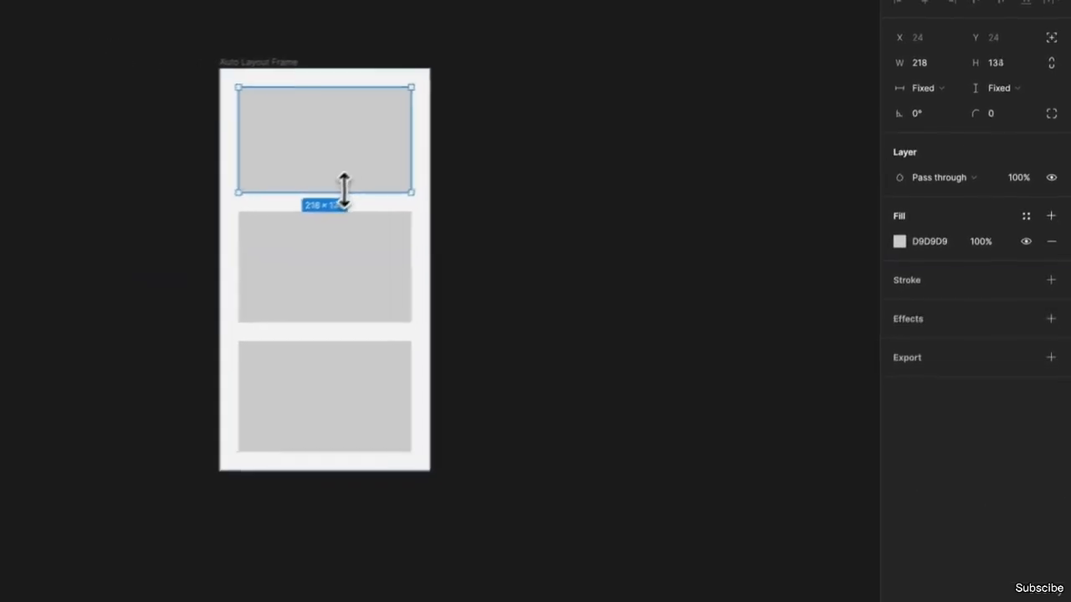
{"action": "left_click_drag", "start_coordinate": [343, 190], "coordinate": [350, 140]}
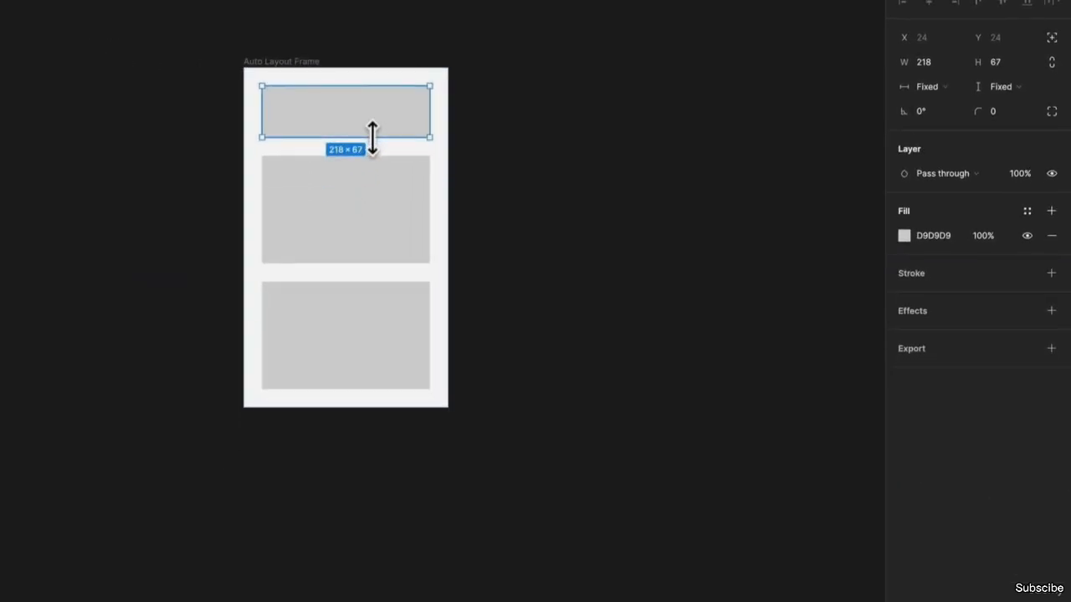
- Stretch the bottom rectangle downward to a height of about 324
{"action": "left_click", "coordinate": [329, 343]}
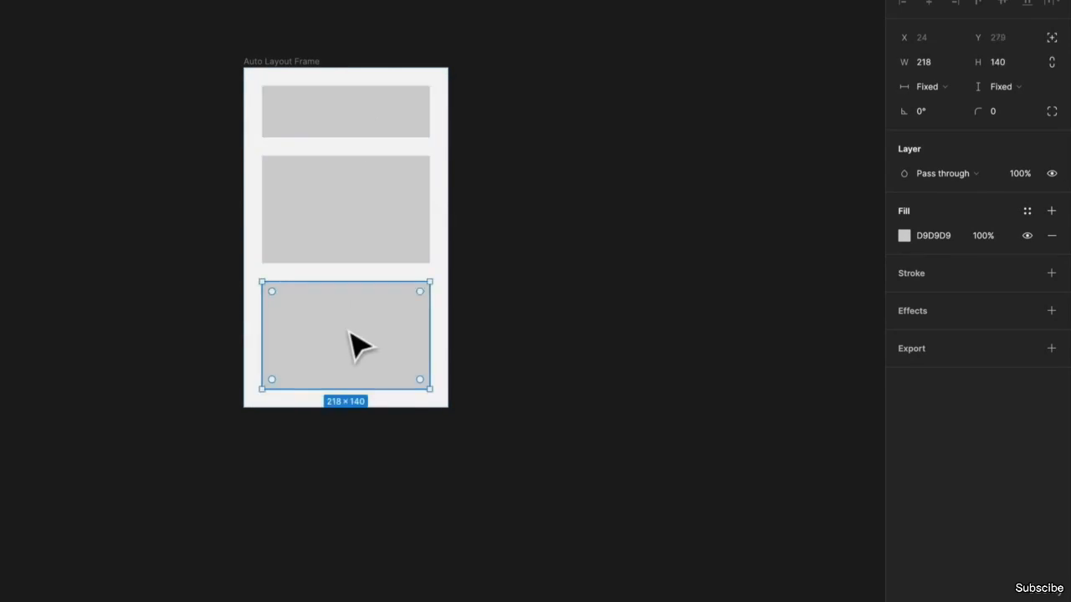
{"action": "left_click_drag", "start_coordinate": [338, 386], "coordinate": [346, 519]}
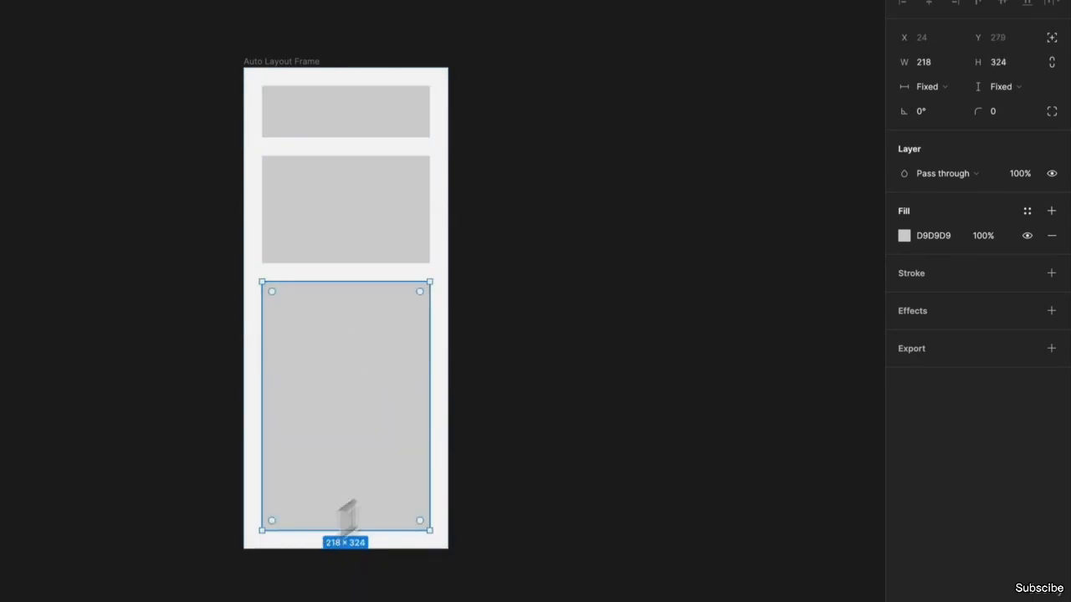
{"action": "left_click", "coordinate": [586, 405]}
- Make the Auto Layout Frame horizontal and try left and bottom item alignments before settling on centre alignment
{"action": "left_click", "coordinate": [316, 64]}
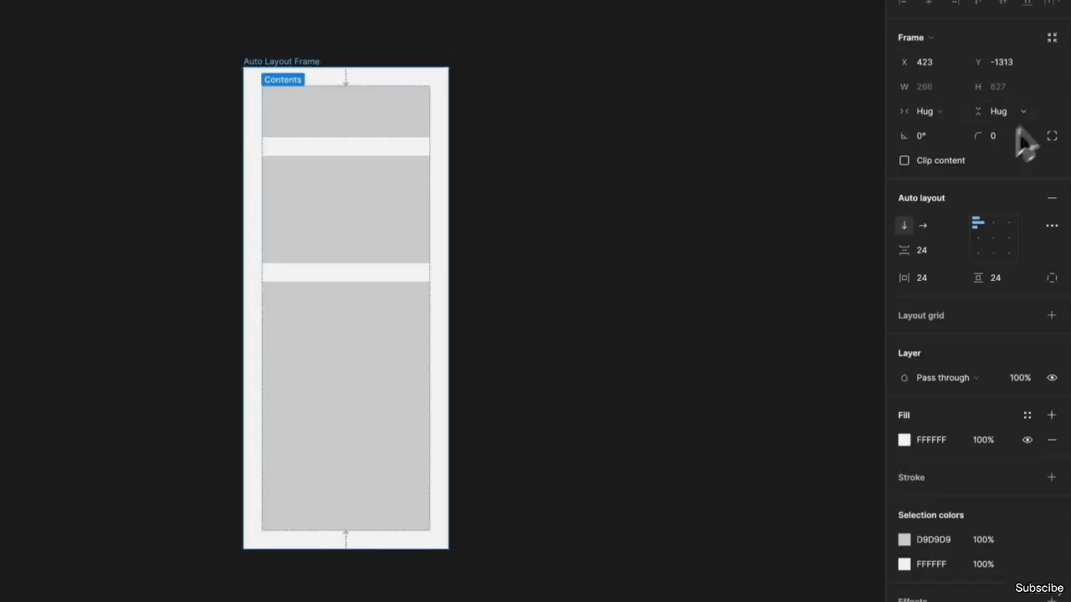
{"action": "left_click", "coordinate": [928, 222]}
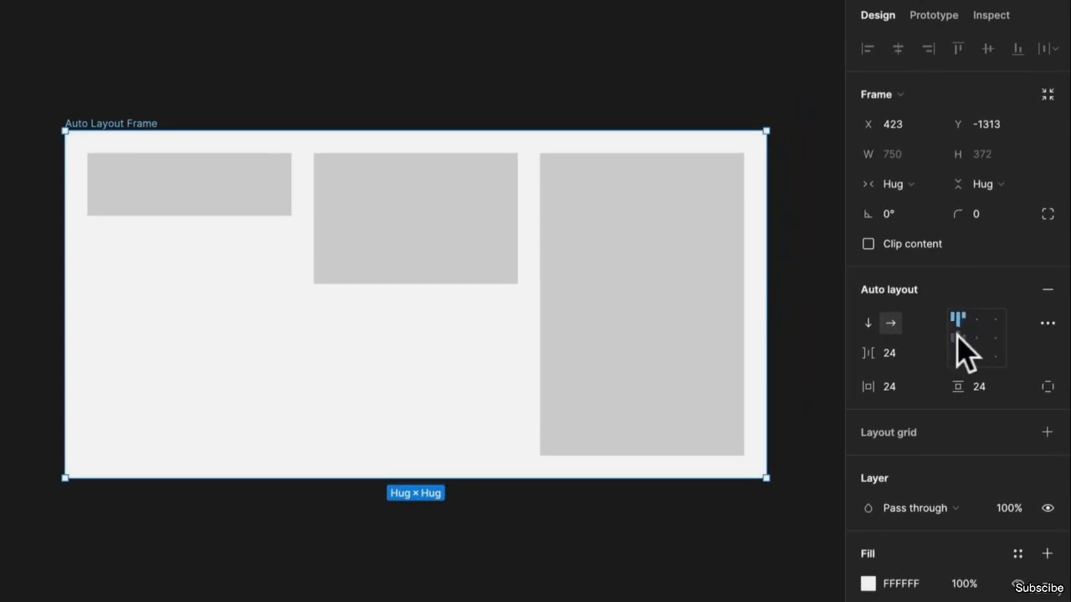
{"action": "left_click", "coordinate": [958, 338]}
{"action": "left_click", "coordinate": [956, 355]}
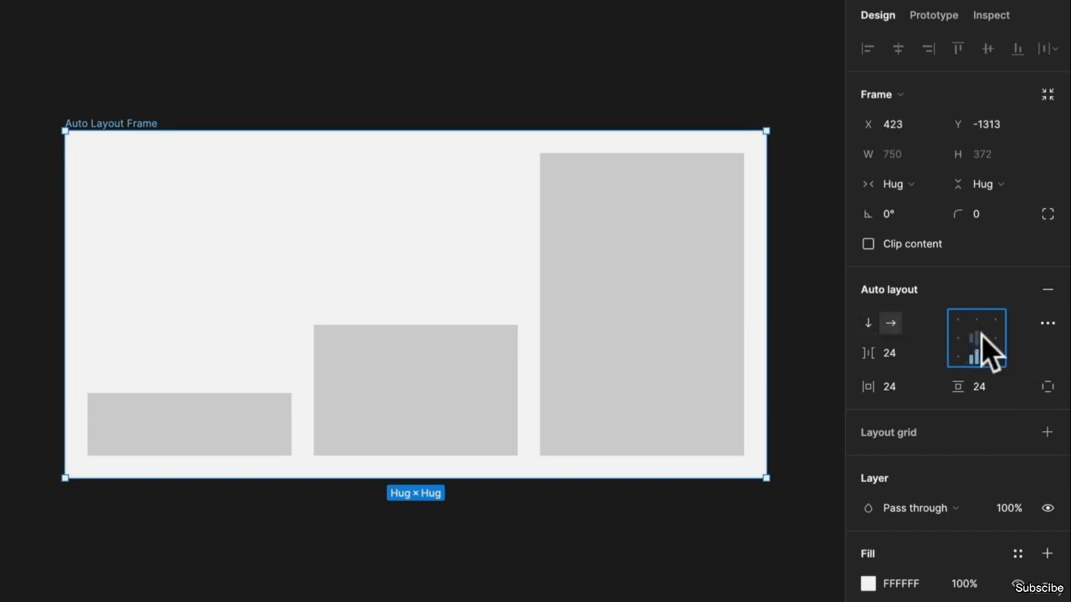
{"action": "left_click", "coordinate": [977, 339]}
{"action": "left_click", "coordinate": [977, 357]}
{"action": "left_click", "coordinate": [995, 358]}
{"action": "left_click", "coordinate": [977, 339]}
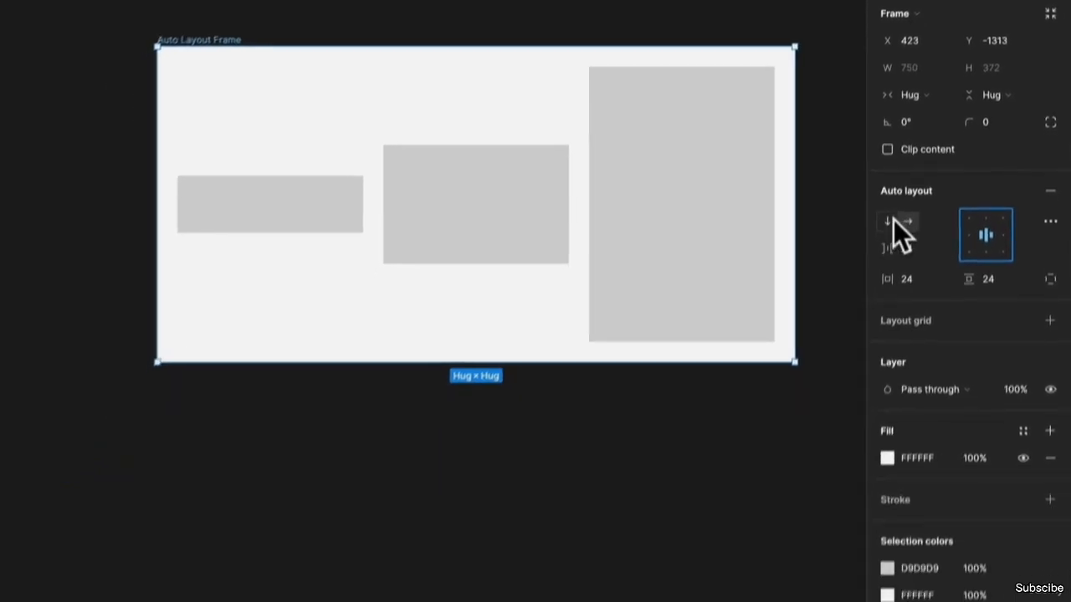
- Return the Auto Layout Frame to vertical direction and widen the middle rectangle to about 429
{"action": "left_click", "coordinate": [892, 221]}
{"action": "left_click", "coordinate": [262, 227]}
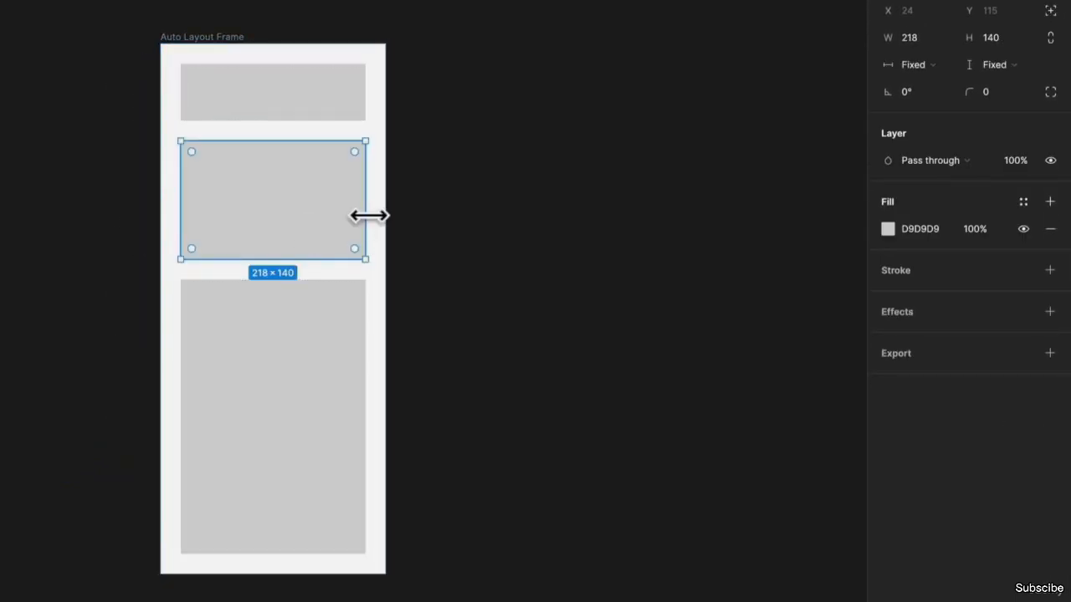
{"action": "left_click_drag", "start_coordinate": [369, 216], "coordinate": [545, 226]}
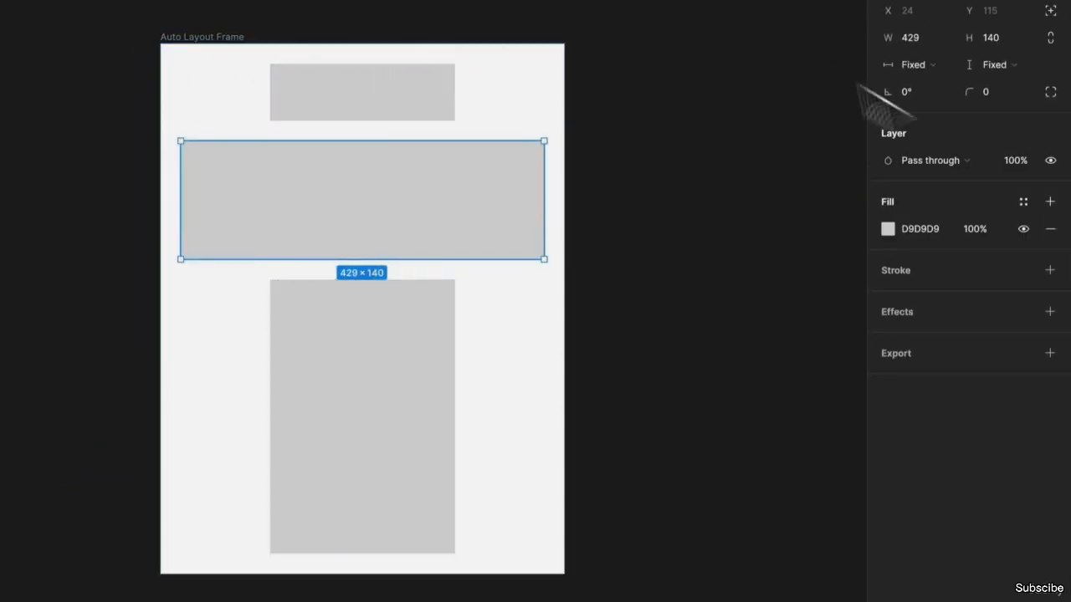
- Try left alignment for the Auto Layout Frame's items, and return them to centre alignment
{"action": "left_click", "coordinate": [249, 38]}
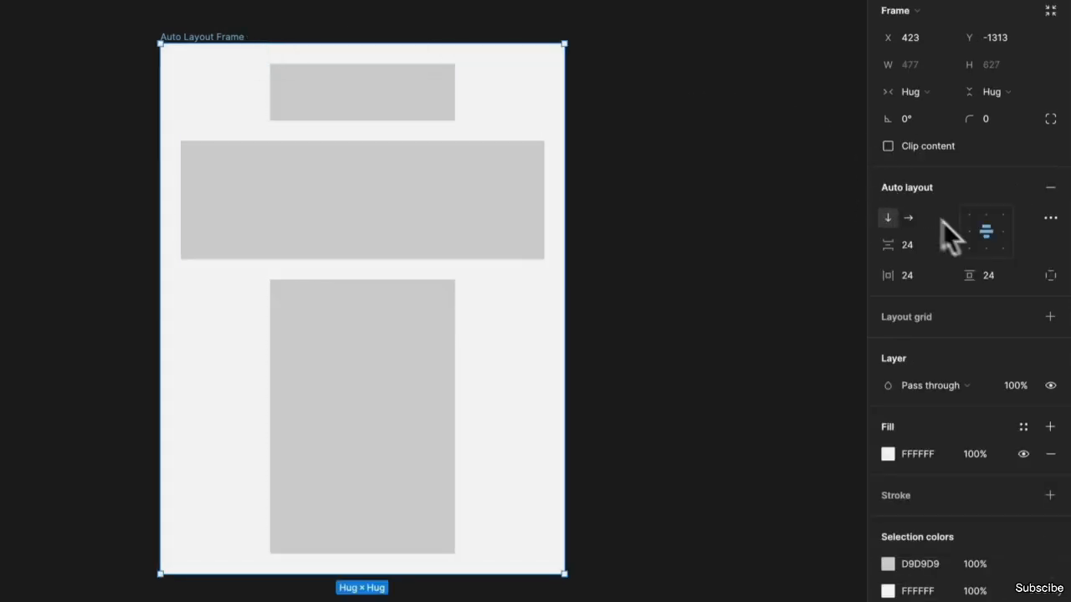
{"action": "left_click", "coordinate": [965, 225]}
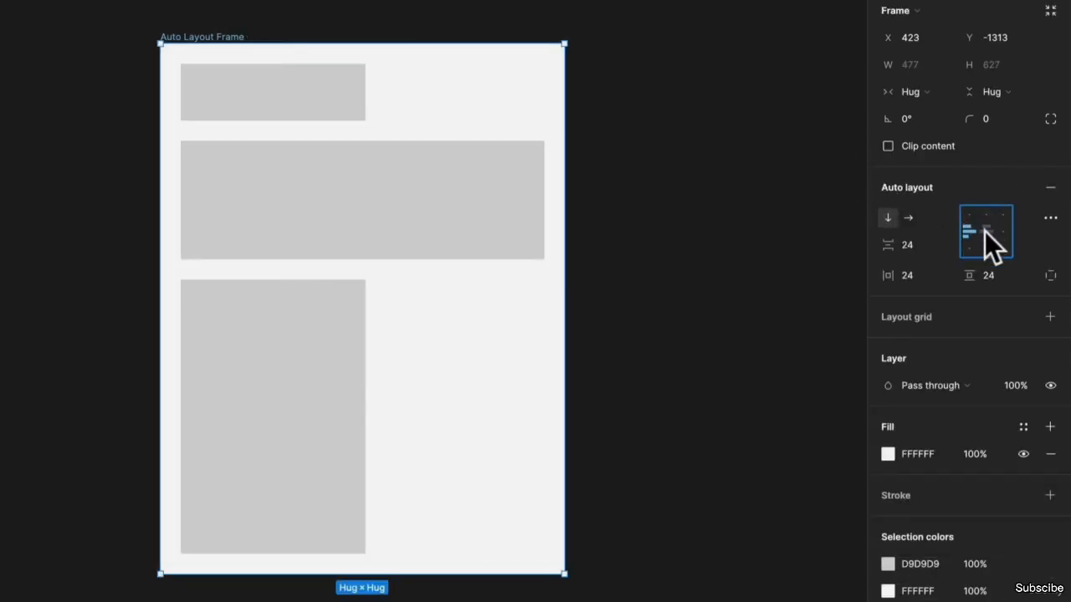
{"action": "left_click", "coordinate": [985, 231]}
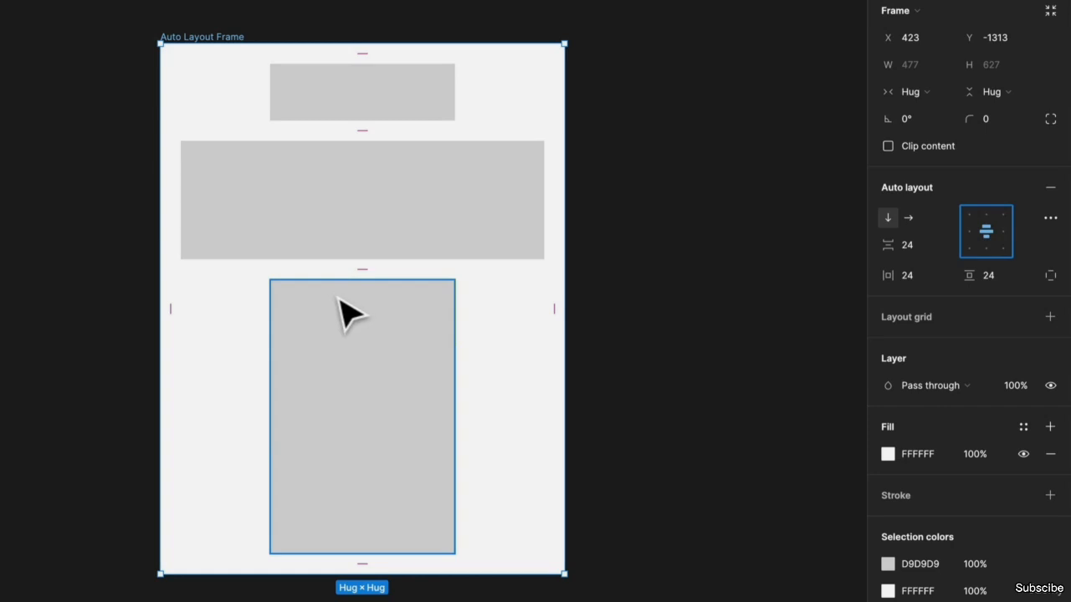
- Set the Auto Layout Frame's spacing mode to Space between in the advanced layout settings
{"action": "left_click", "coordinate": [1050, 219]}
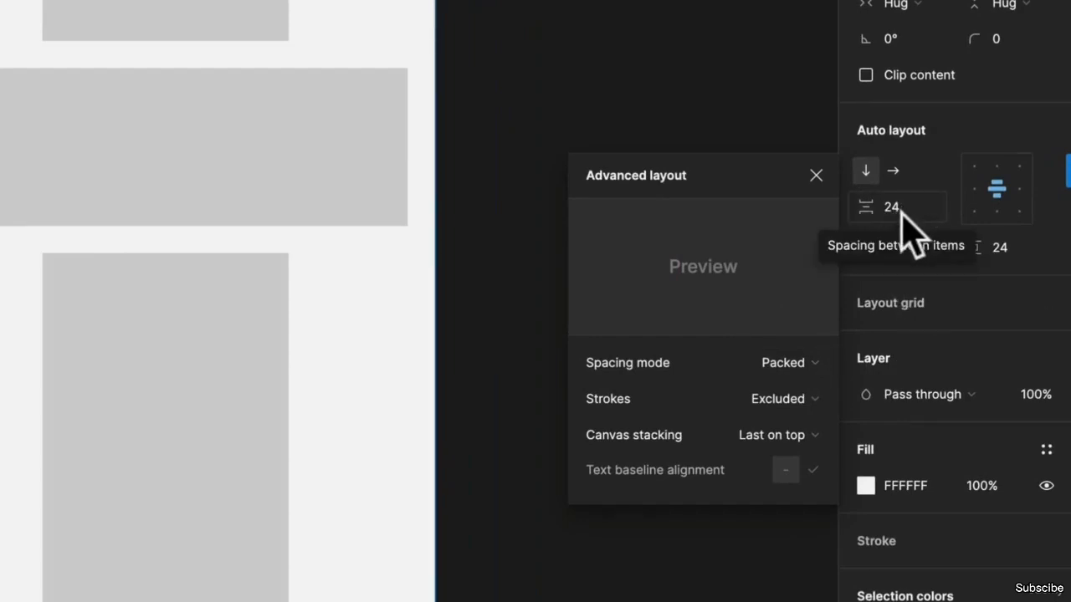
{"action": "left_click", "coordinate": [804, 363]}
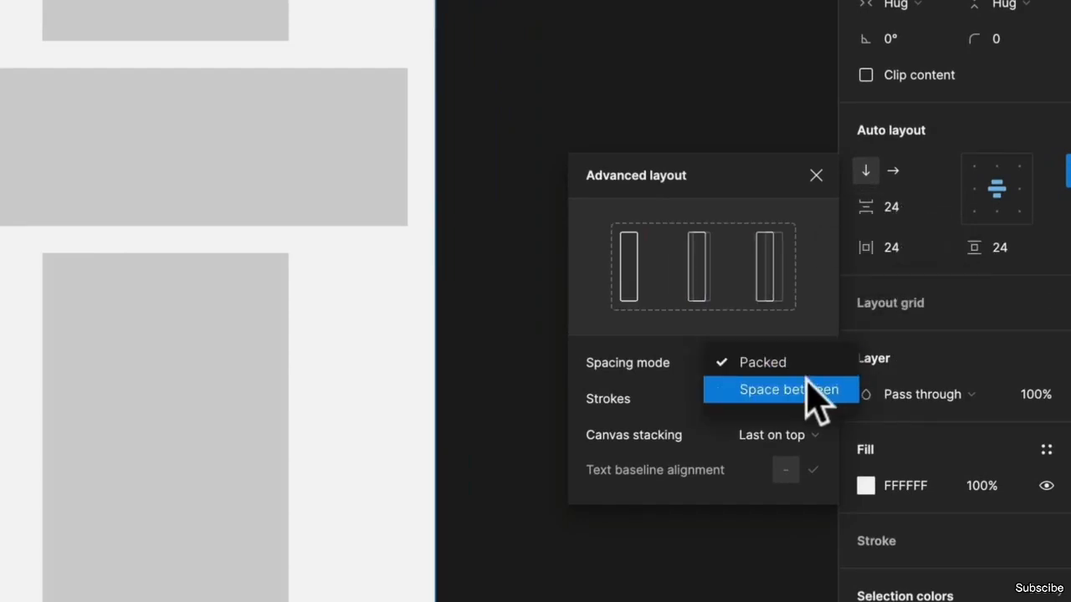
{"action": "left_click", "coordinate": [809, 385]}
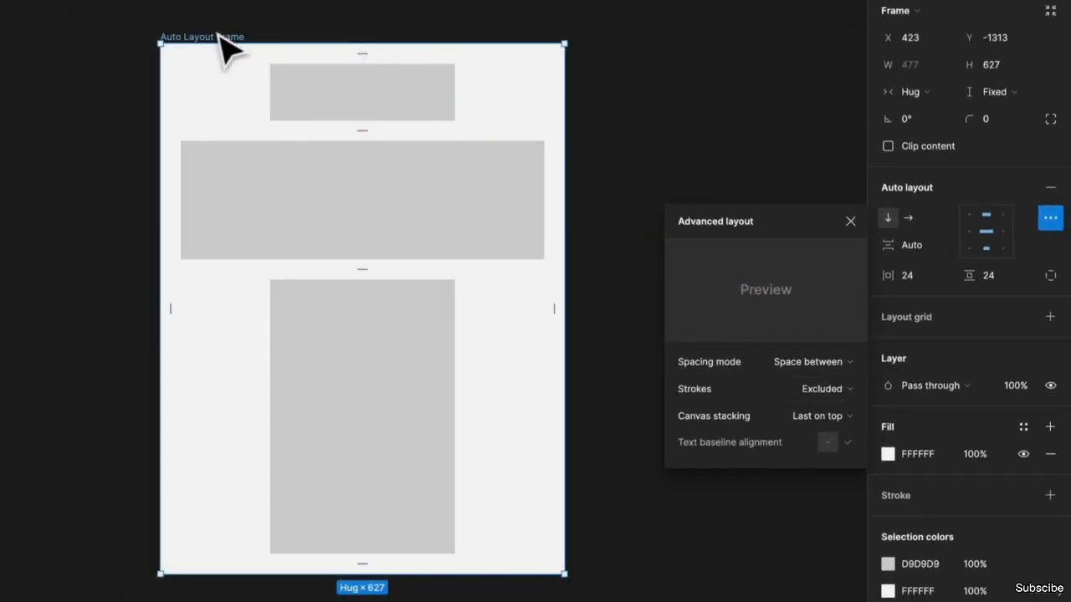
- Shorten the bottom rectangle on the canvas and resize the Auto Layout Frame's height to about 681
{"action": "left_click", "coordinate": [371, 455]}
{"action": "left_click_drag", "start_coordinate": [376, 554], "coordinate": [426, 379]}
{"action": "left_click", "coordinate": [184, 37]}
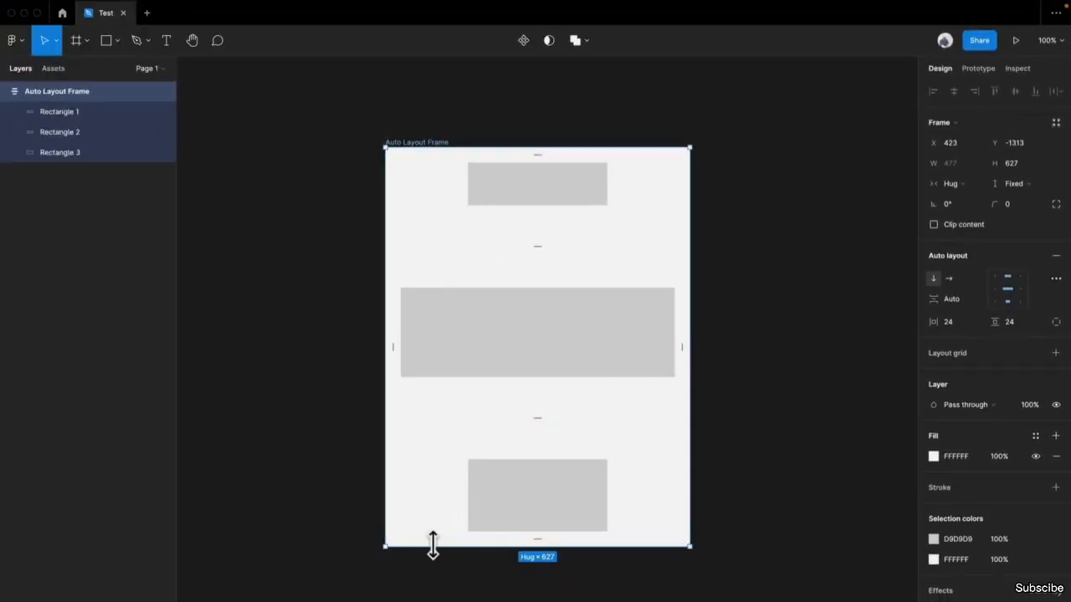
{"action": "mouse_move", "coordinate": [433, 546]}
{"action": "left_mouse_down"}
{"action": "mouse_move", "coordinate": [431, 590]}
{"action": "mouse_move", "coordinate": [437, 325]}
{"action": "mouse_move", "coordinate": [430, 399]}
{"action": "mouse_move", "coordinate": [441, 527]}
{"action": "mouse_move", "coordinate": [457, 490]}
{"action": "left_mouse_up"}
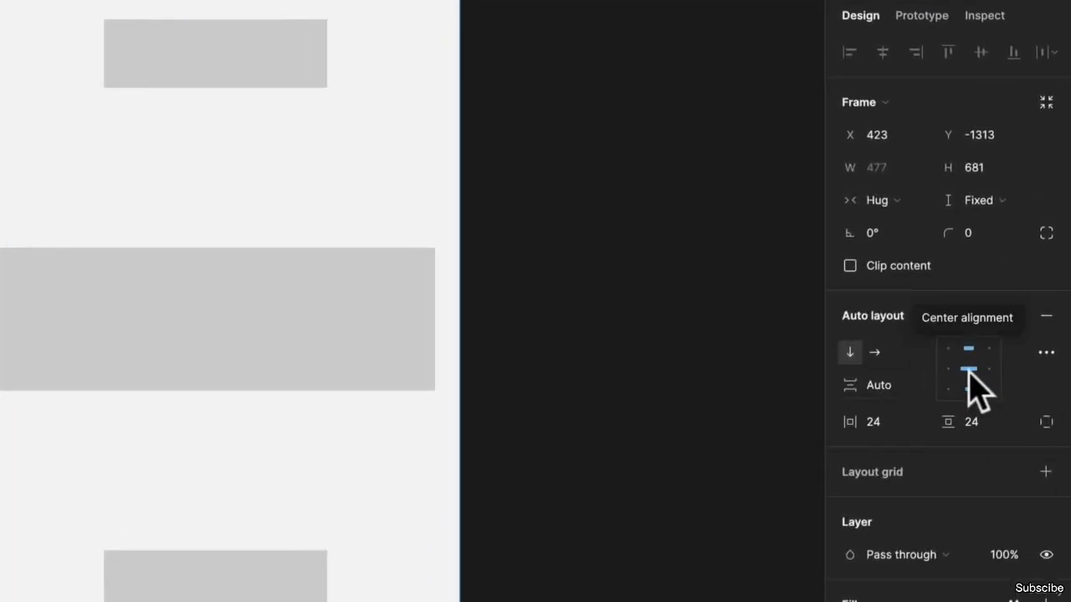
- Set the Auto Layout Frame's spacing mode back to Packed
{"action": "left_click", "coordinate": [1045, 352]}
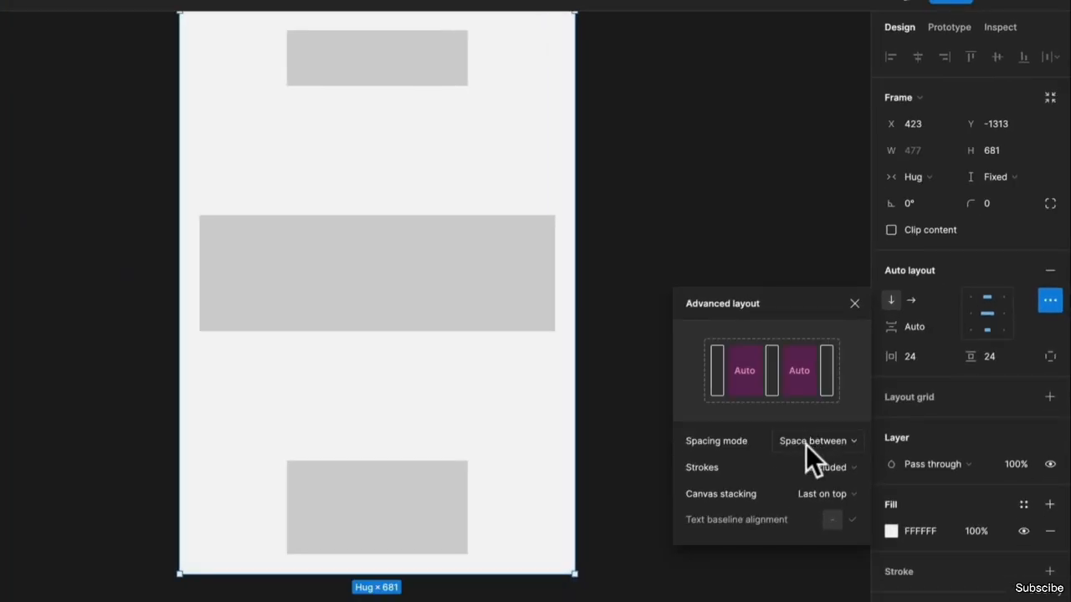
{"action": "left_click", "coordinate": [805, 444]}
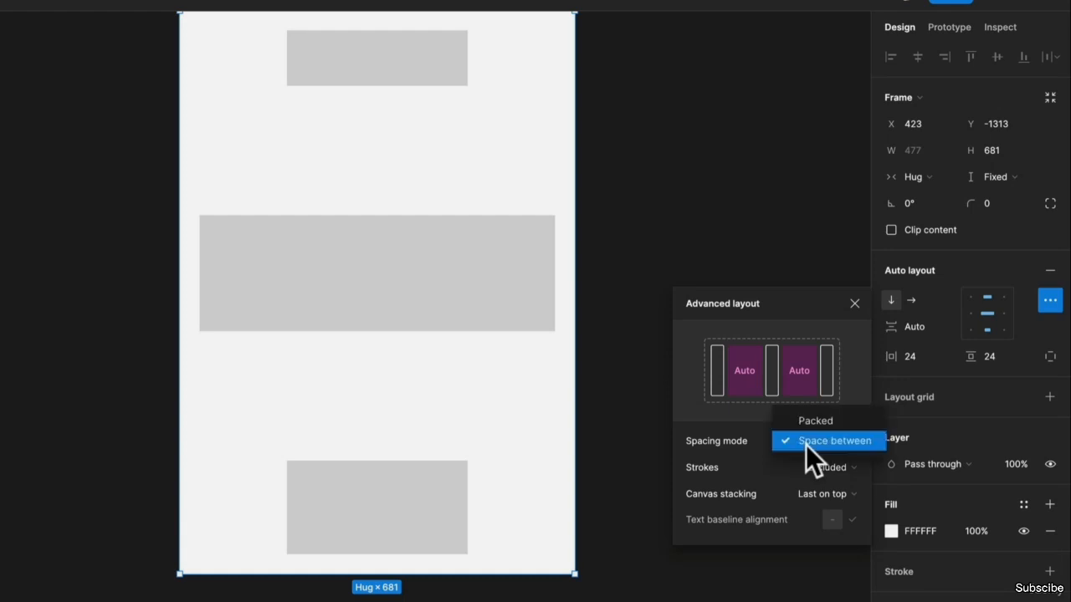
{"action": "left_click", "coordinate": [818, 418]}
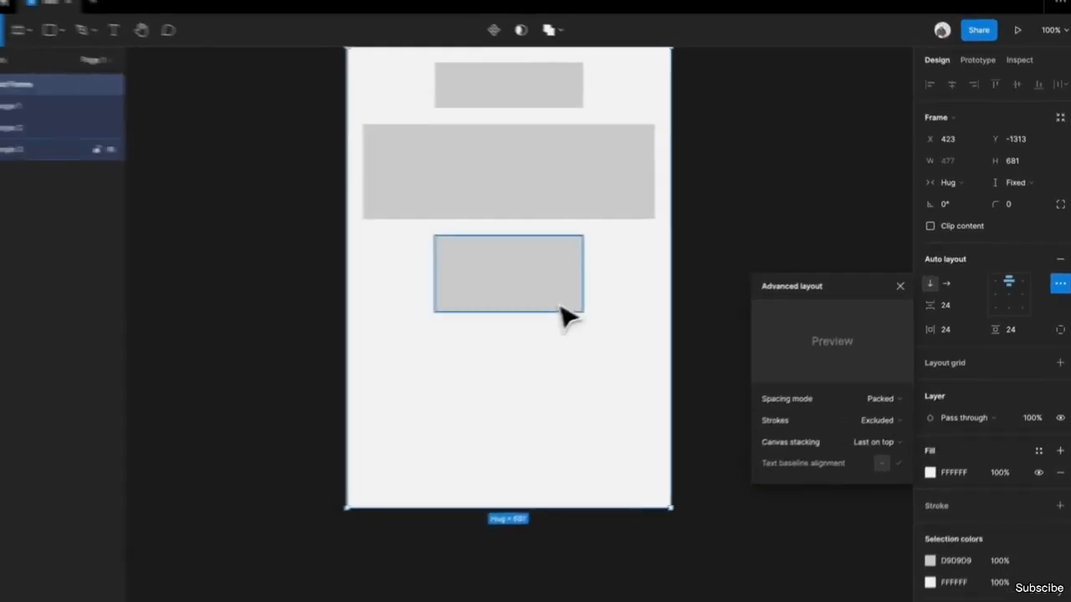
- Set the Auto Layout Frame's vertical resizing to Hug contents
{"action": "scroll", "coordinate": [469, 319], "scroll_direction": "up", "scroll_amount": 3}
{"action": "scroll", "coordinate": [397, 243], "scroll_direction": "down", "scroll_amount": 3}
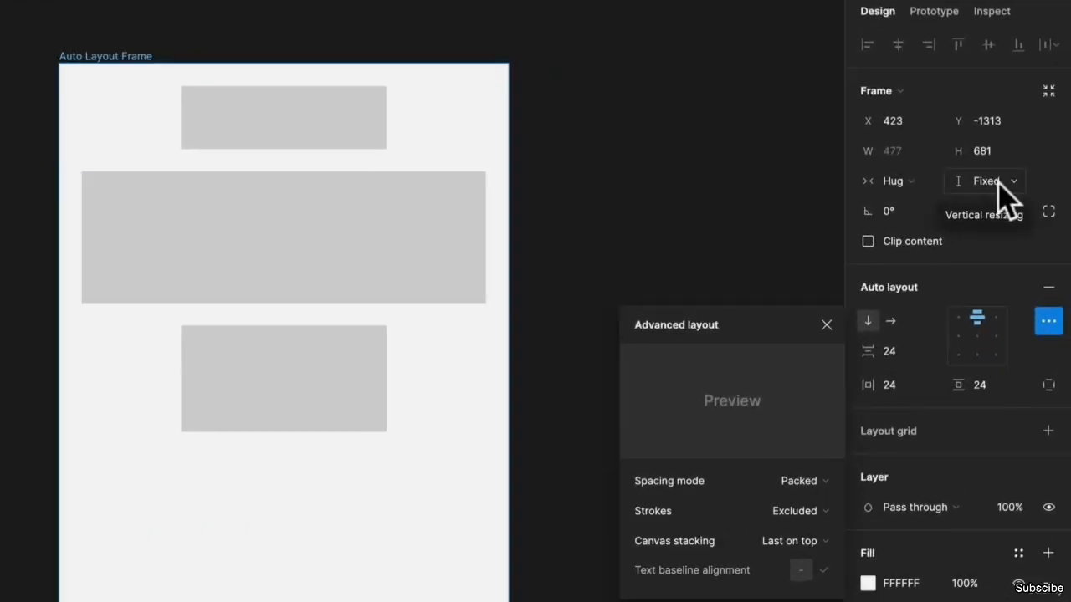
{"action": "left_click", "coordinate": [1007, 199]}
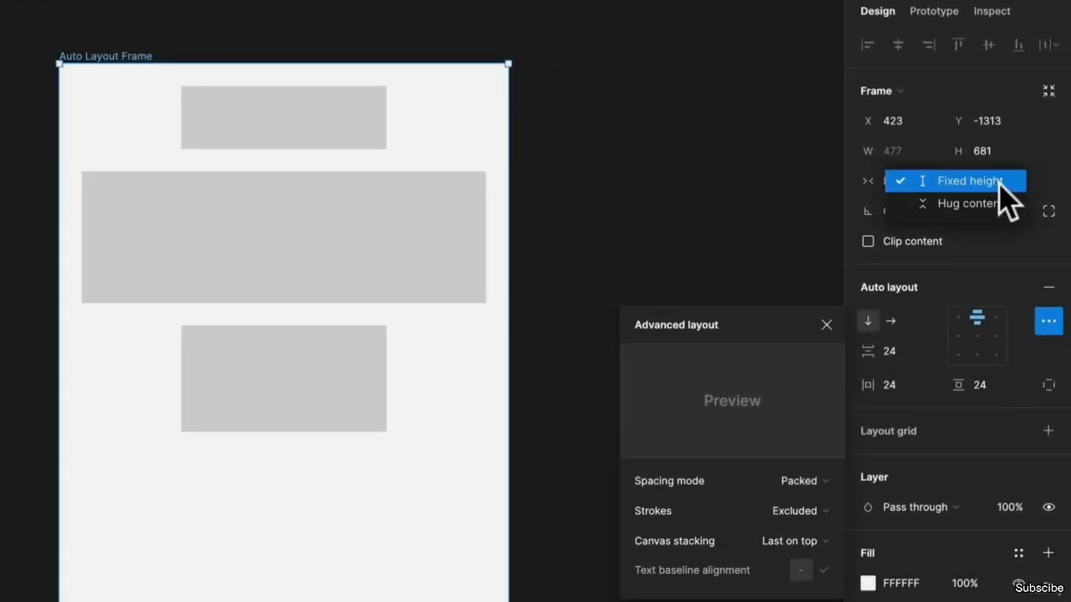
{"action": "left_click", "coordinate": [1000, 219]}
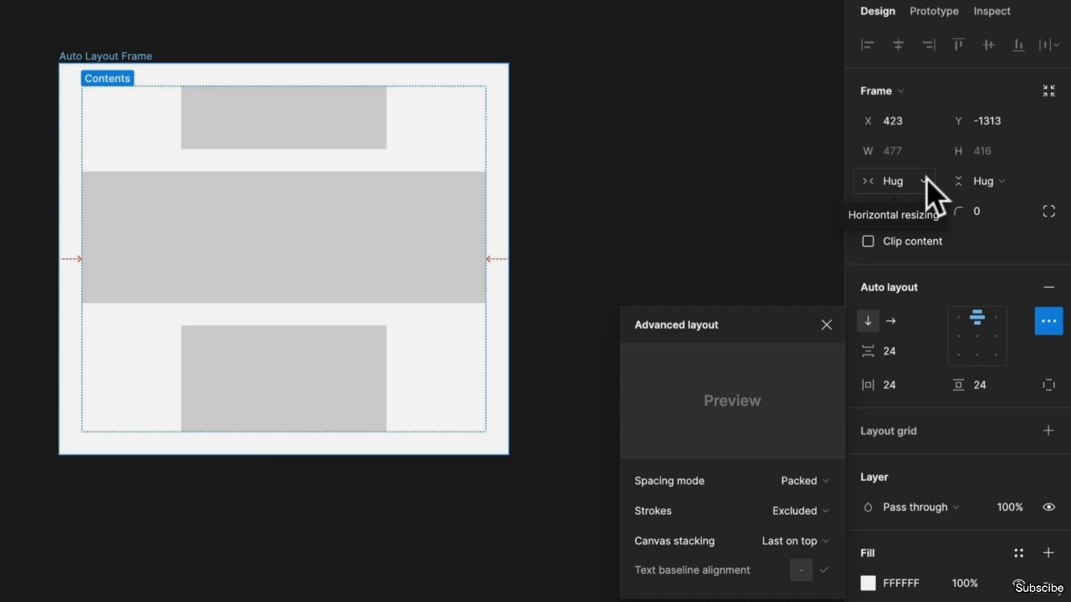
- Set the top rectangle's horizontal resizing to Fill container and reselect the Auto Layout Frame
{"action": "left_click", "coordinate": [303, 144]}
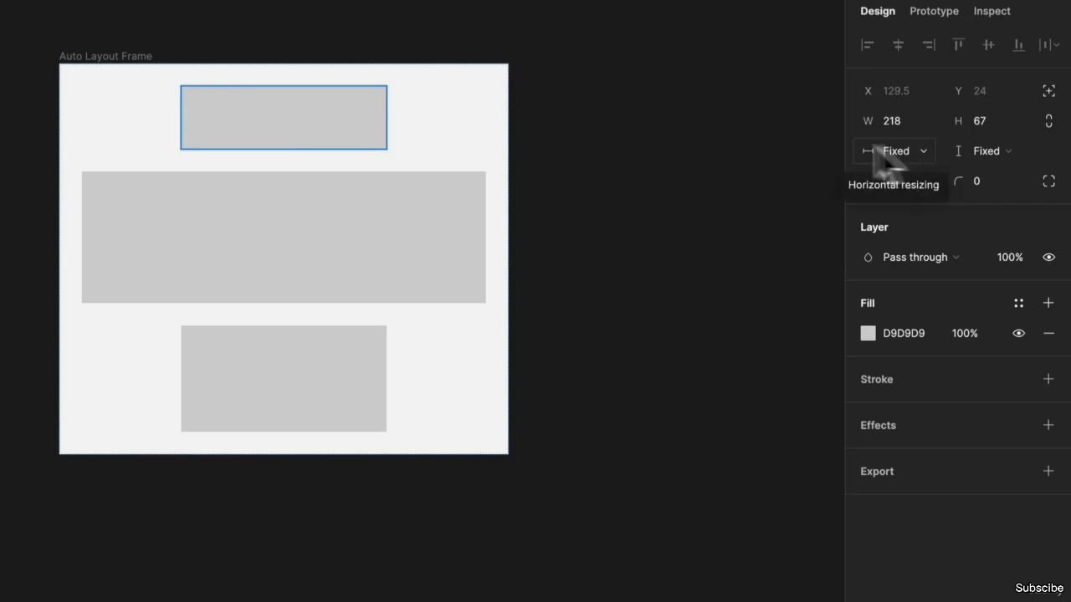
{"action": "left_click", "coordinate": [904, 153]}
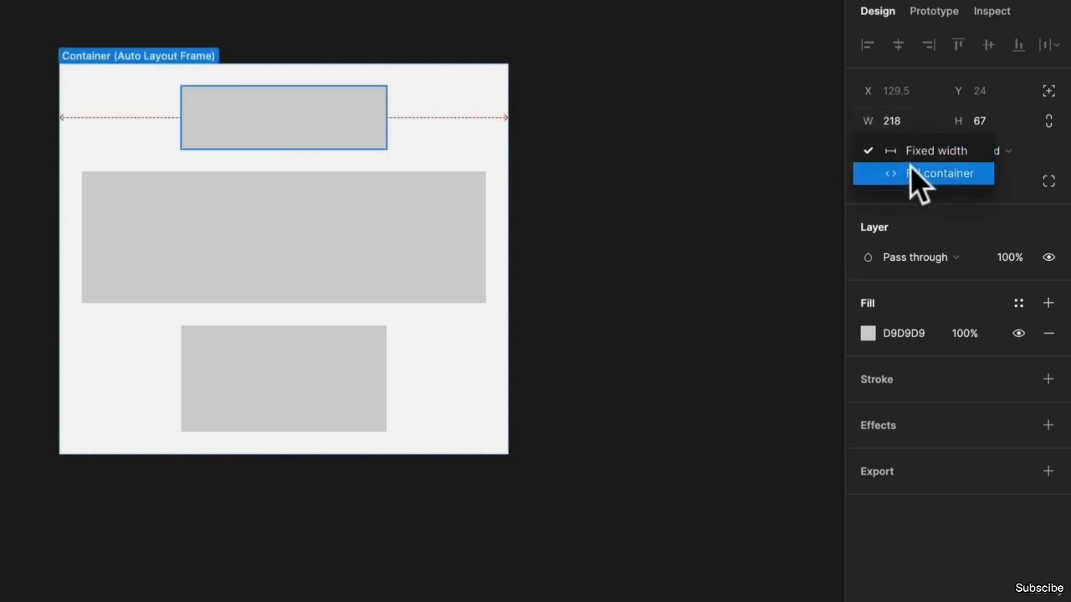
{"action": "left_click", "coordinate": [913, 173]}
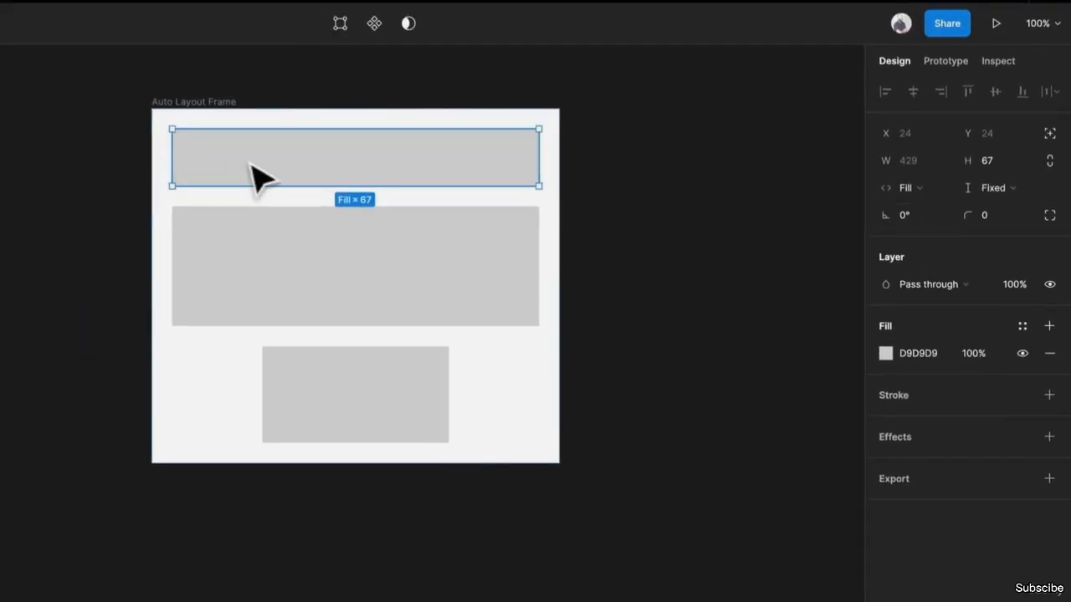
{"action": "left_click", "coordinate": [268, 115]}
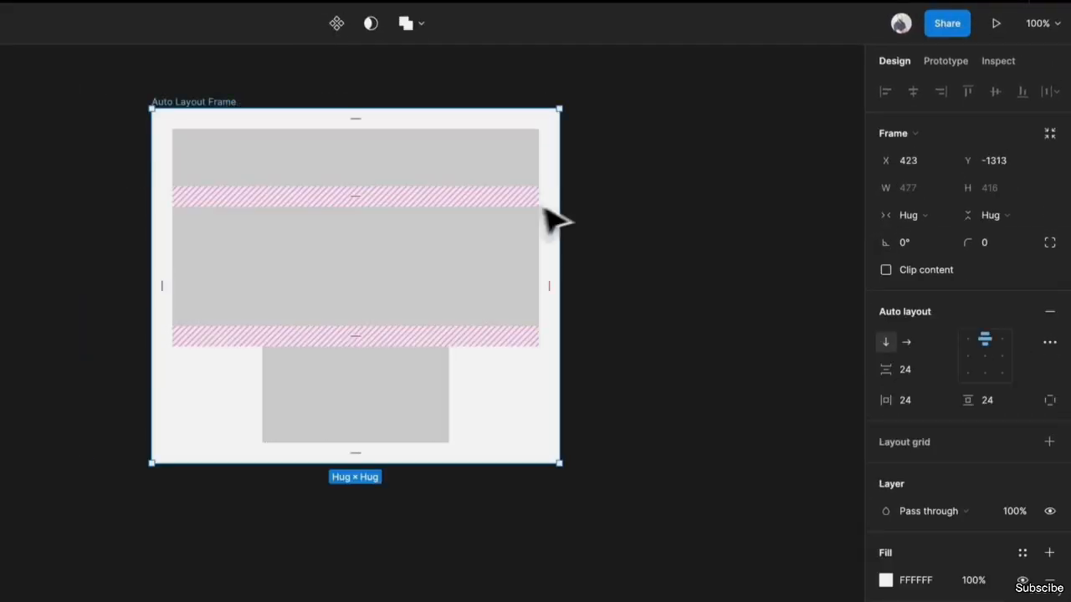
- Widen the Auto Layout Frame to about 581 and return its horizontal resizing to Hug contents
{"action": "left_click_drag", "start_coordinate": [554, 206], "coordinate": [645, 217]}
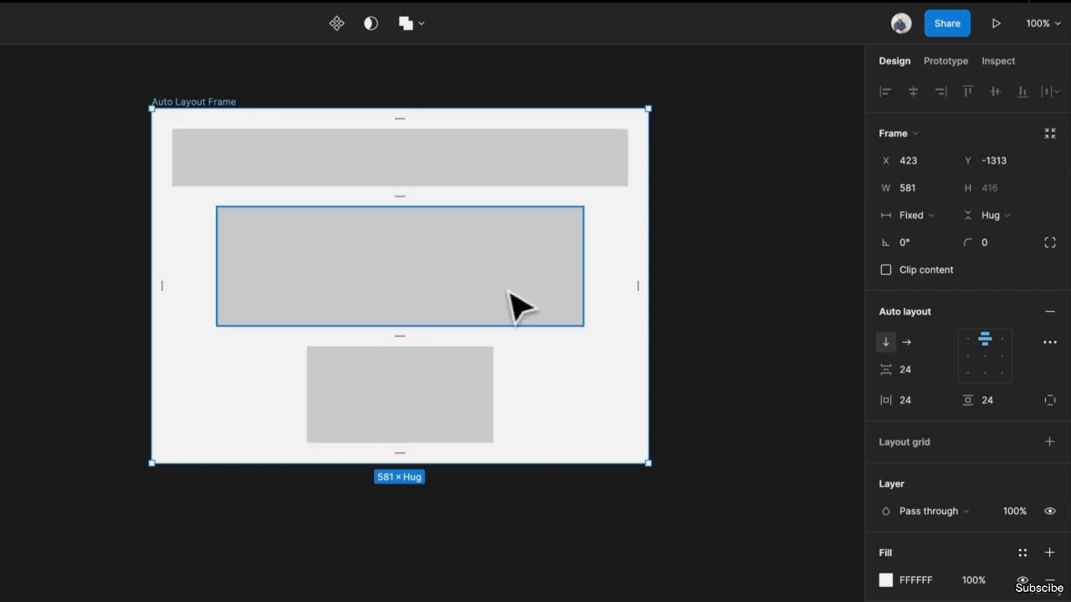
{"action": "left_click", "coordinate": [931, 217]}
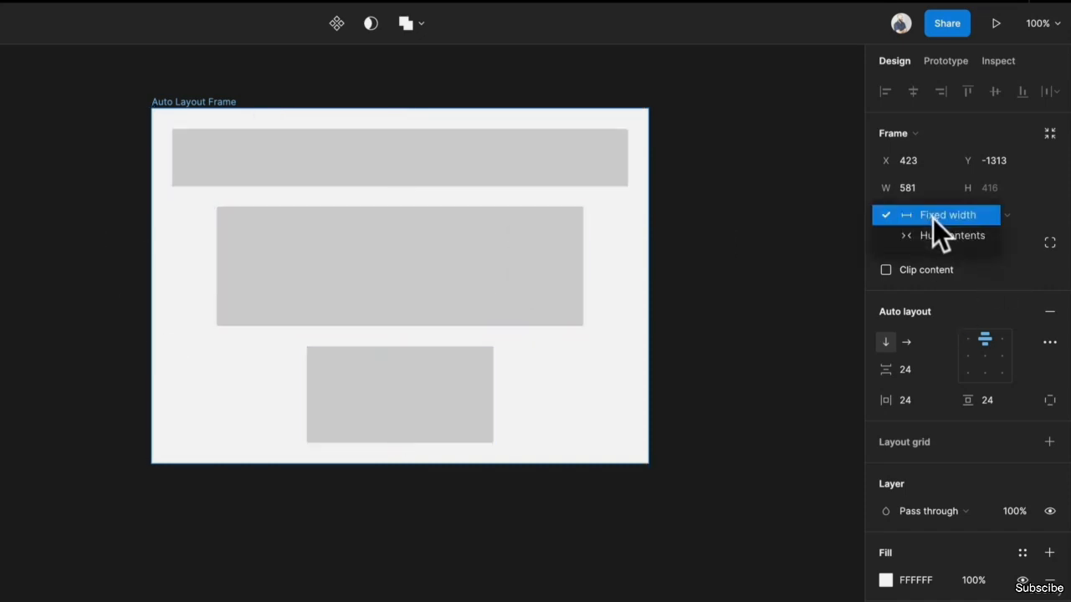
{"action": "left_click", "coordinate": [935, 231]}
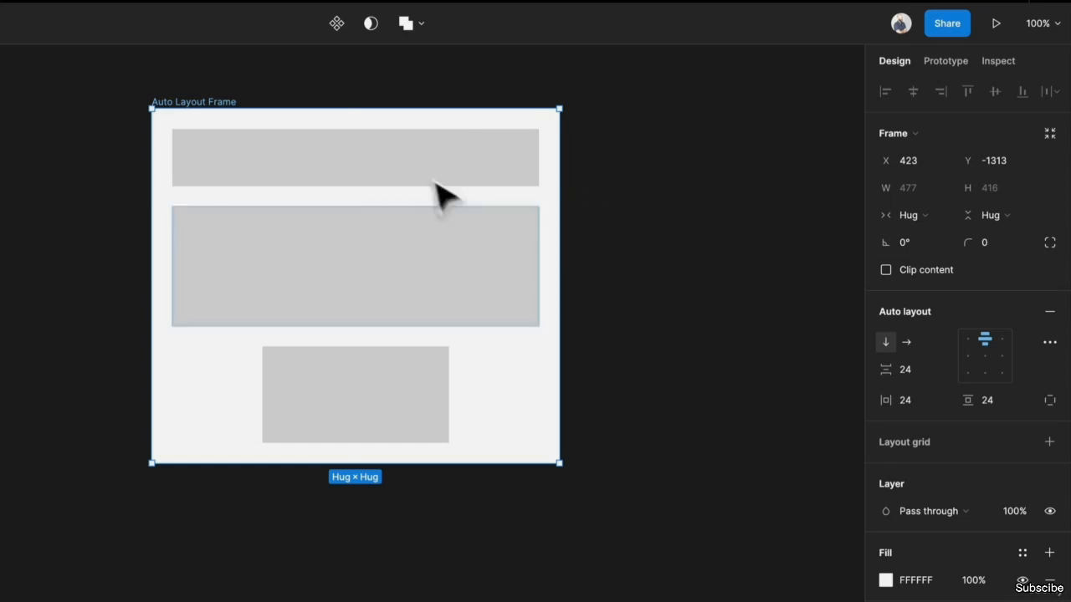
- Widen the middle rectangle in the Auto Layout Frame to about 687
{"action": "left_click", "coordinate": [334, 430]}
{"action": "left_click", "coordinate": [371, 315]}
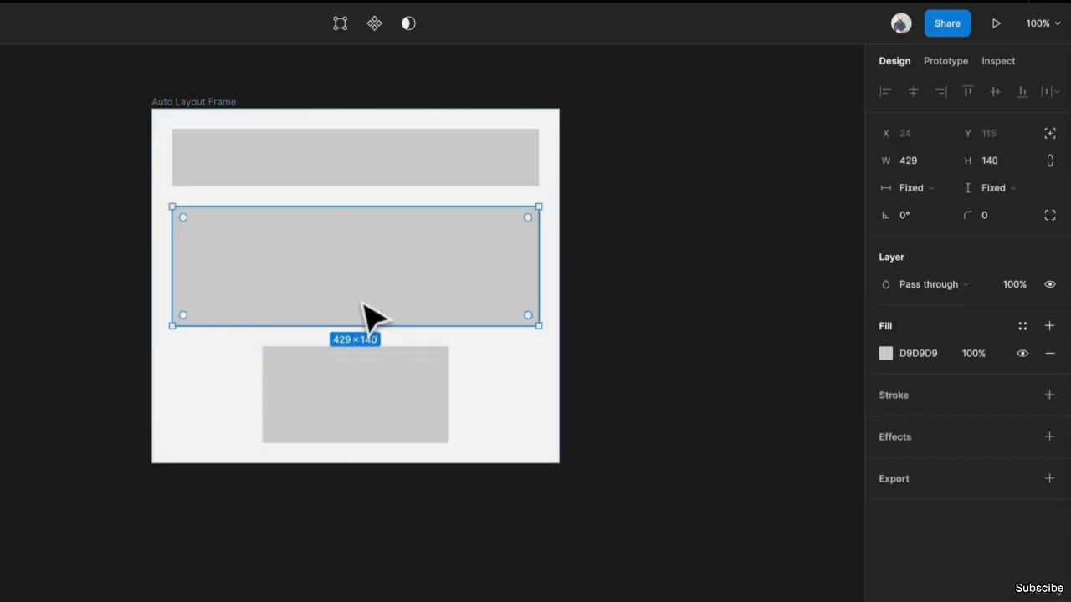
{"action": "left_click", "coordinate": [371, 413]}
{"action": "left_click", "coordinate": [490, 173]}
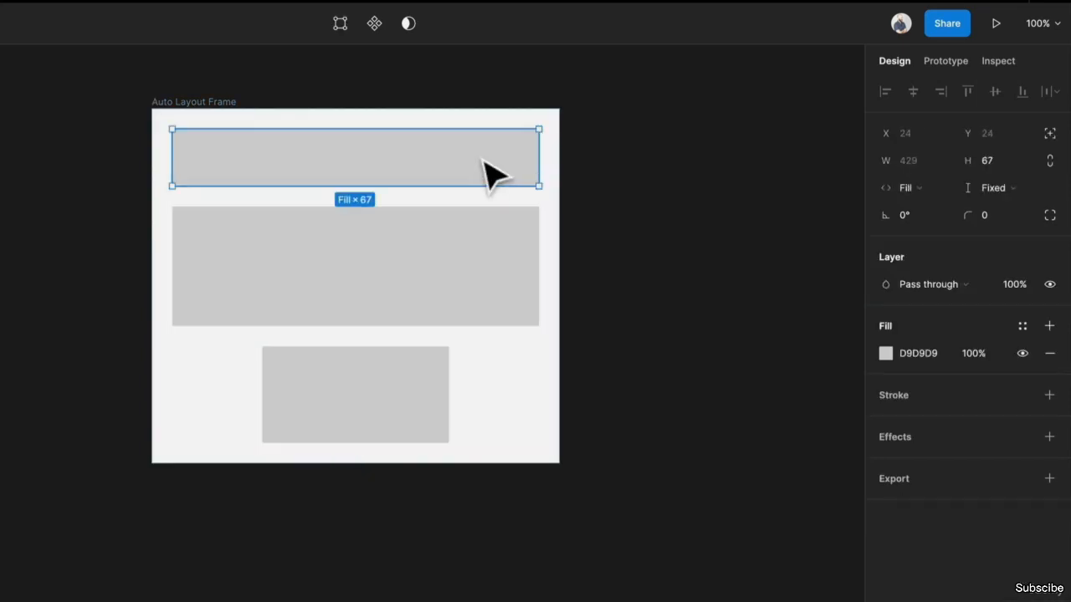
{"action": "left_click", "coordinate": [431, 383]}
{"action": "left_click", "coordinate": [505, 245]}
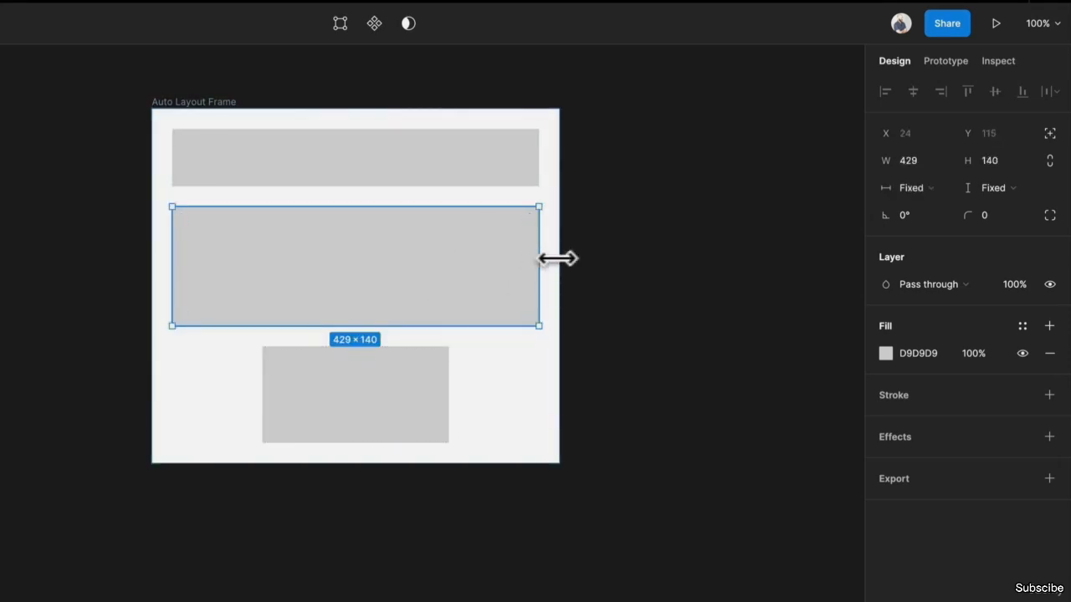
{"action": "left_click_drag", "start_coordinate": [543, 256], "coordinate": [658, 268]}
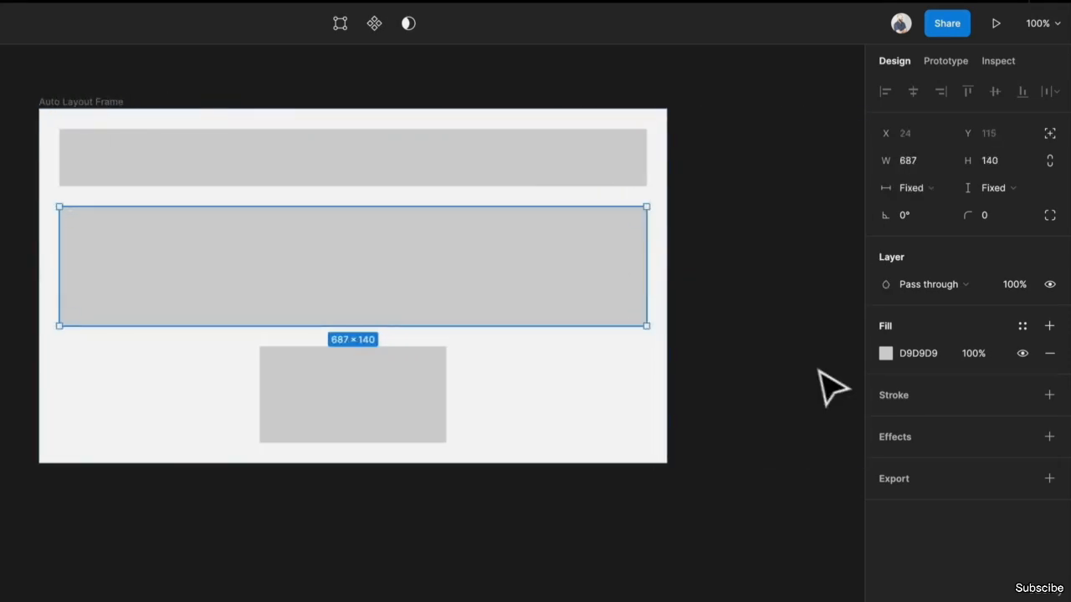
- Set the bottom rectangle's horizontal resizing to Fill container
{"action": "left_click", "coordinate": [416, 433]}
{"action": "left_click", "coordinate": [895, 195]}
{"action": "left_click", "coordinate": [922, 206]}
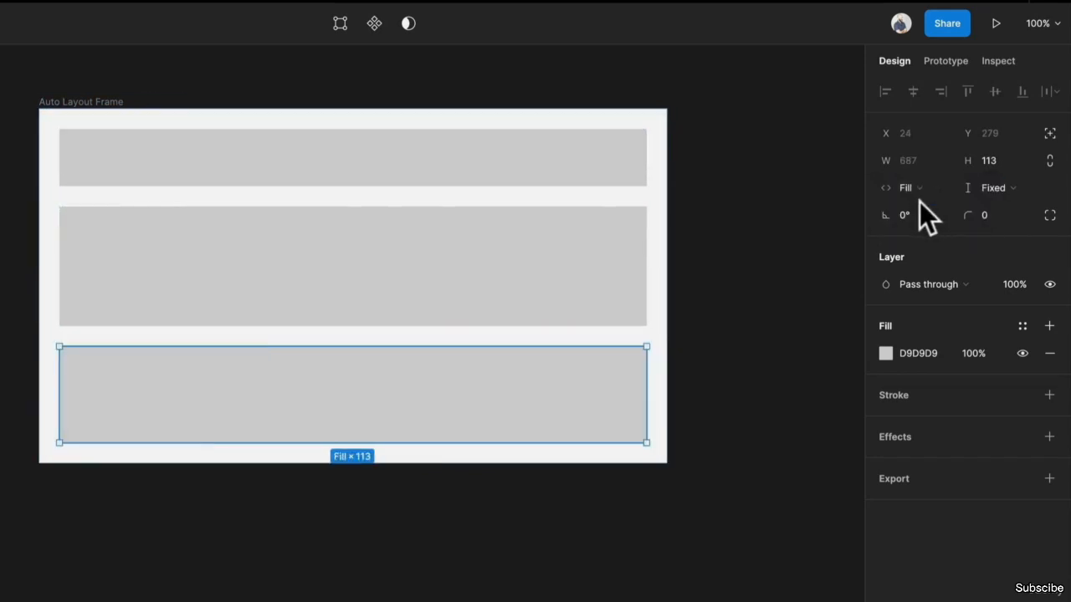
{"action": "left_click", "coordinate": [52, 101]}
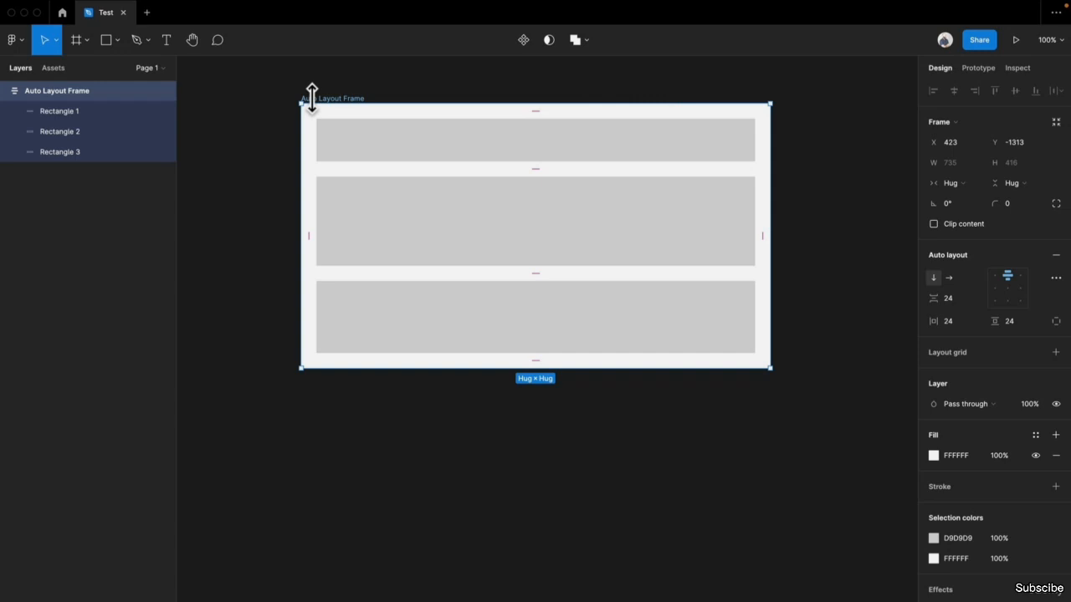
{"action": "left_click", "coordinate": [265, 311]}
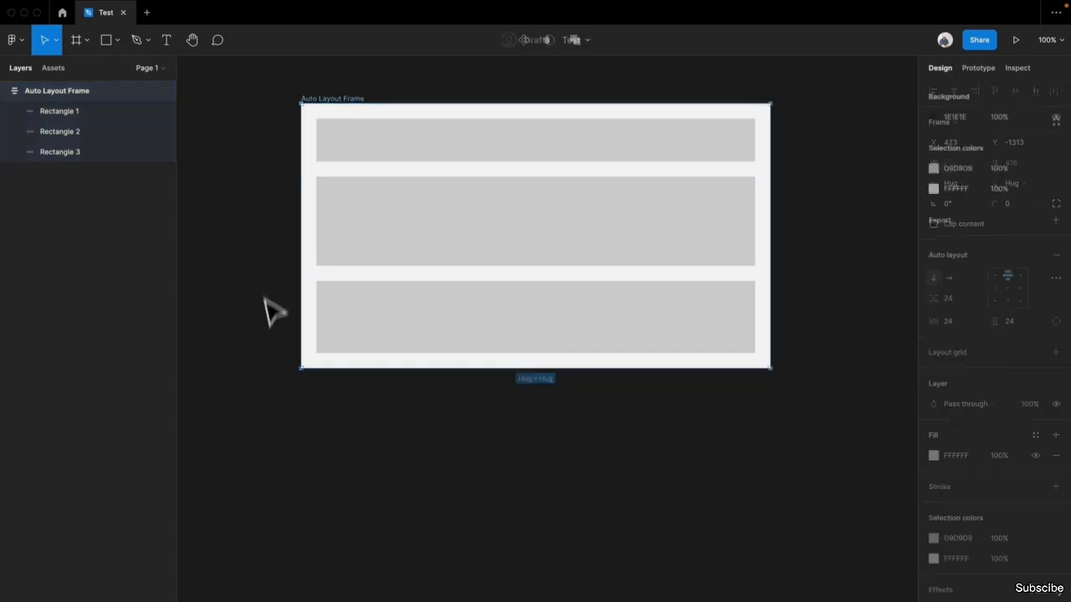
{"action": "left_click", "coordinate": [341, 102]}
{"action": "left_click", "coordinate": [346, 139]}
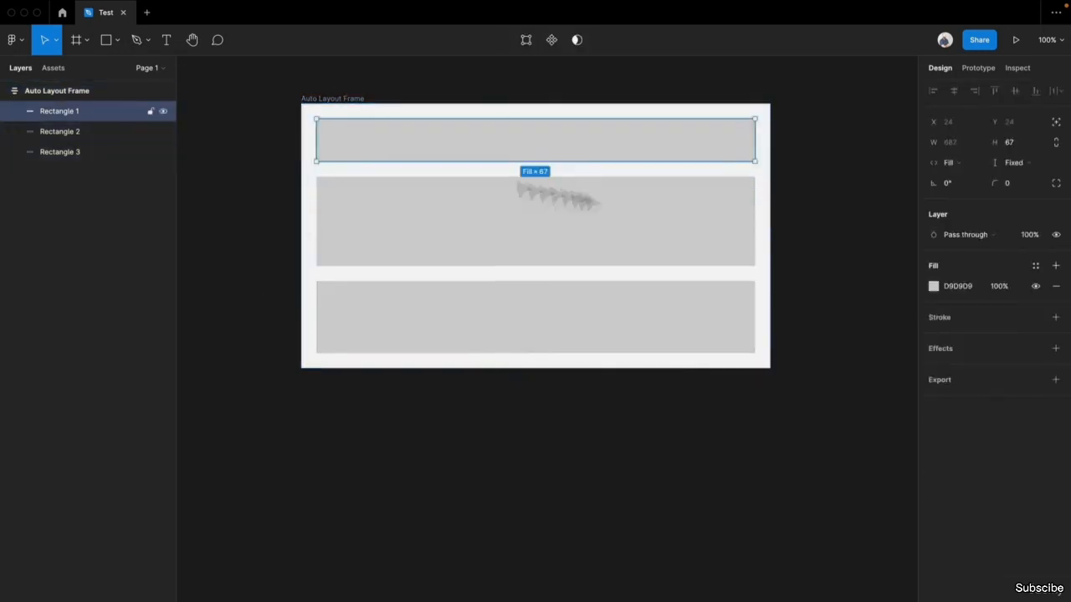
{"action": "left_click", "coordinate": [84, 100]}
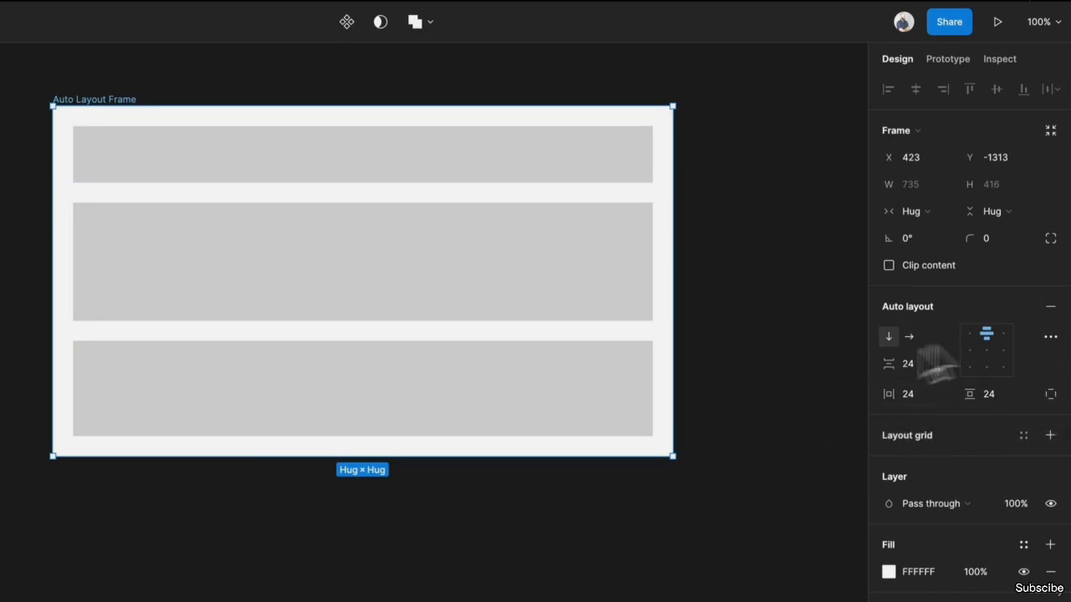
- Draw a new frame of about 901 × 547 below the Auto Layout Frame
{"action": "scroll", "coordinate": [75, 469], "scroll_direction": "down", "scroll_amount": 3}
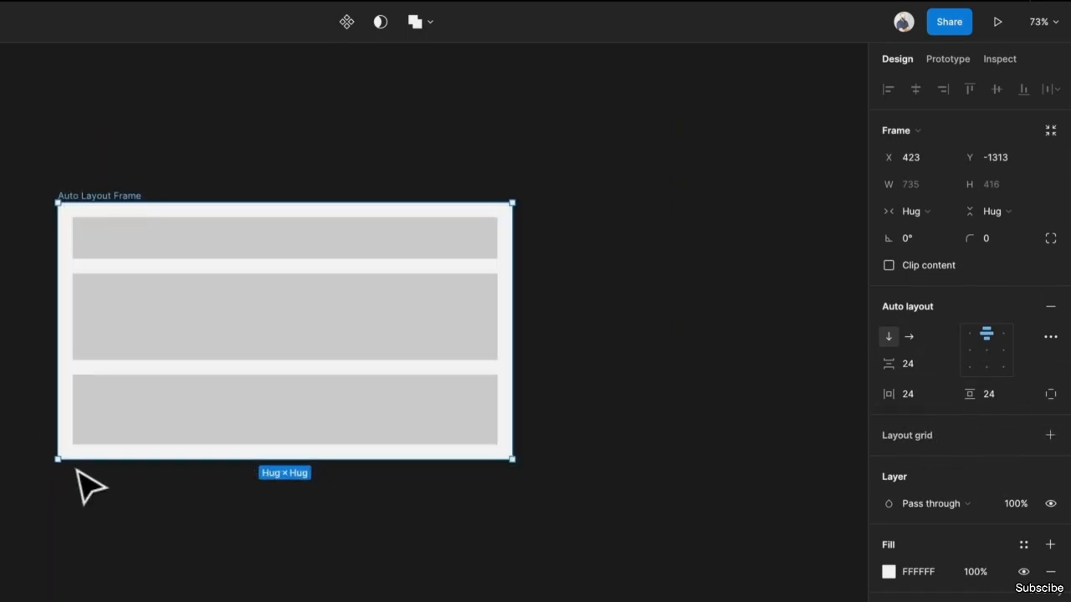
{"action": "left_click_drag", "start_coordinate": [117, 539], "coordinate": [101, 448]}
{"action": "left_click", "coordinate": [109, 503]}
{"action": "key", "text": "f"}
{"action": "left_click_drag", "start_coordinate": [28, 454], "coordinate": [583, 601]}
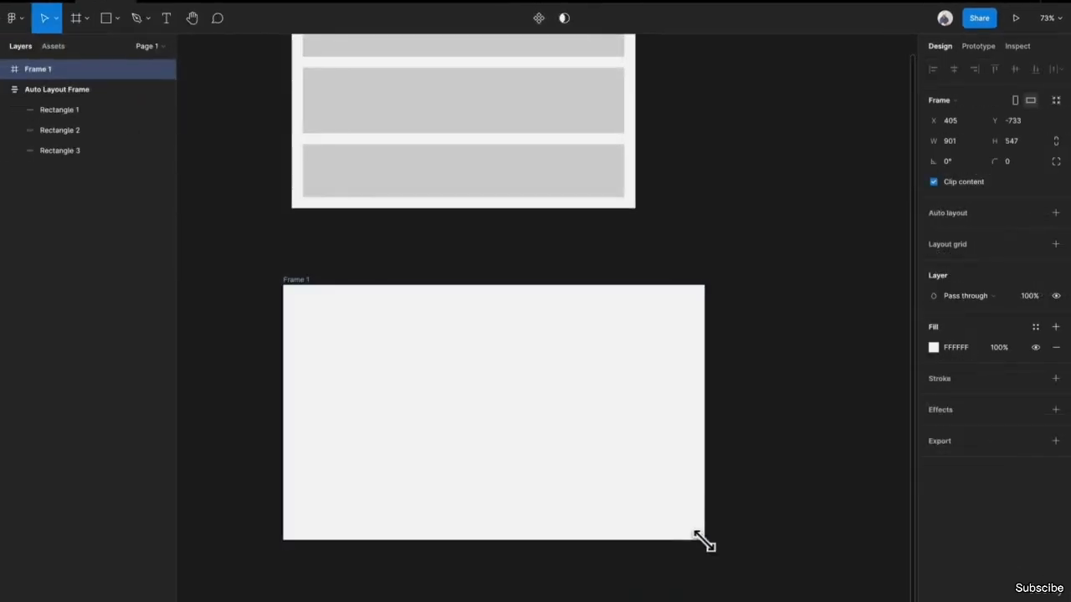
- Move the Auto Layout Frame inside Frame 1
{"action": "scroll", "coordinate": [442, 208], "scroll_direction": "up", "scroll_amount": 5}
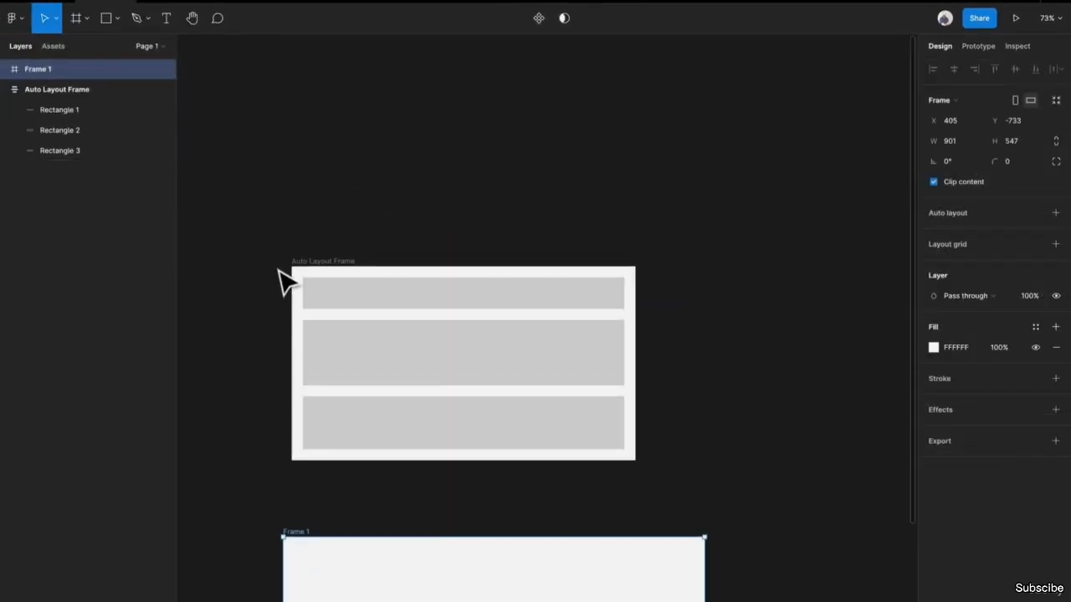
{"action": "left_click", "coordinate": [334, 280]}
{"action": "left_click_drag", "start_coordinate": [335, 280], "coordinate": [415, 270]}
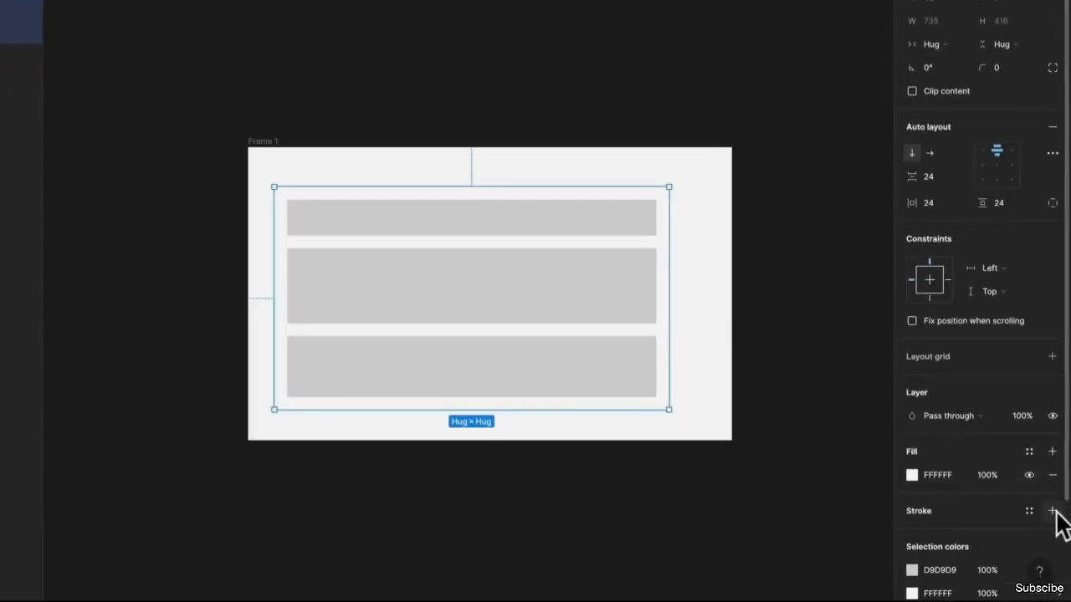
- Add a 1 px inside stroke in 000000 to the nested Auto Layout Frame and reposition it to about X 83, Y 65
{"action": "left_click", "coordinate": [1052, 511]}
{"action": "left_click", "coordinate": [736, 251]}
{"action": "scroll", "coordinate": [736, 251], "scroll_direction": "down", "scroll_amount": 3}
{"action": "mouse_move", "coordinate": [442, 172]}
{"action": "left_mouse_down"}
{"action": "mouse_move", "coordinate": [464, 163]}
{"action": "mouse_move", "coordinate": [456, 157]}
{"action": "left_mouse_up"}
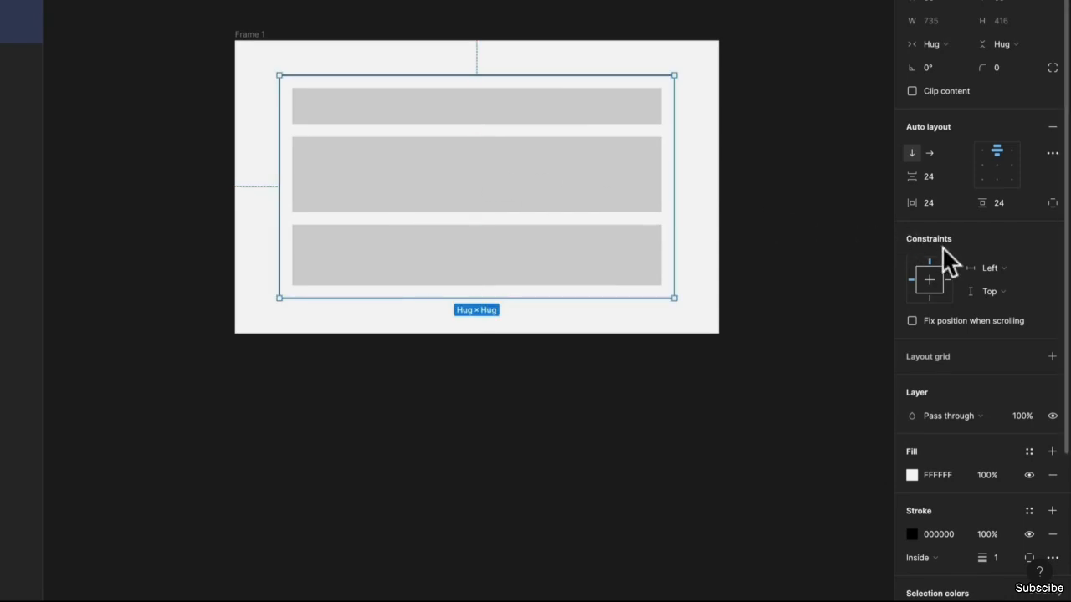
- Set the nested Auto Layout Frame's horizontal resizing to Fixed width and its horizontal constraint to Left and right
{"action": "left_click", "coordinate": [989, 346]}
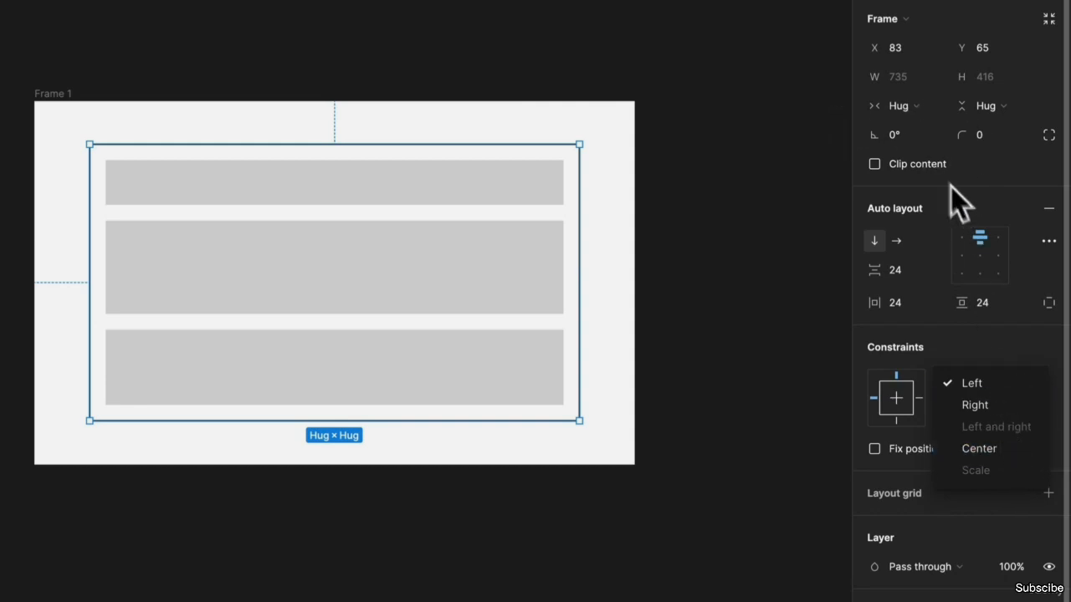
{"action": "left_click", "coordinate": [901, 107]}
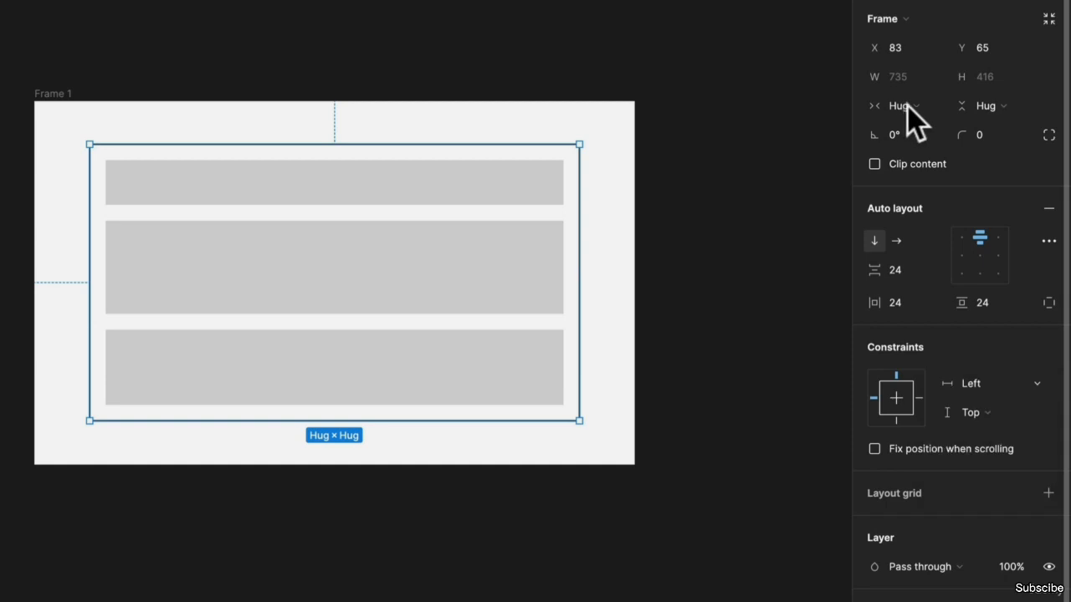
{"action": "left_click", "coordinate": [908, 106]}
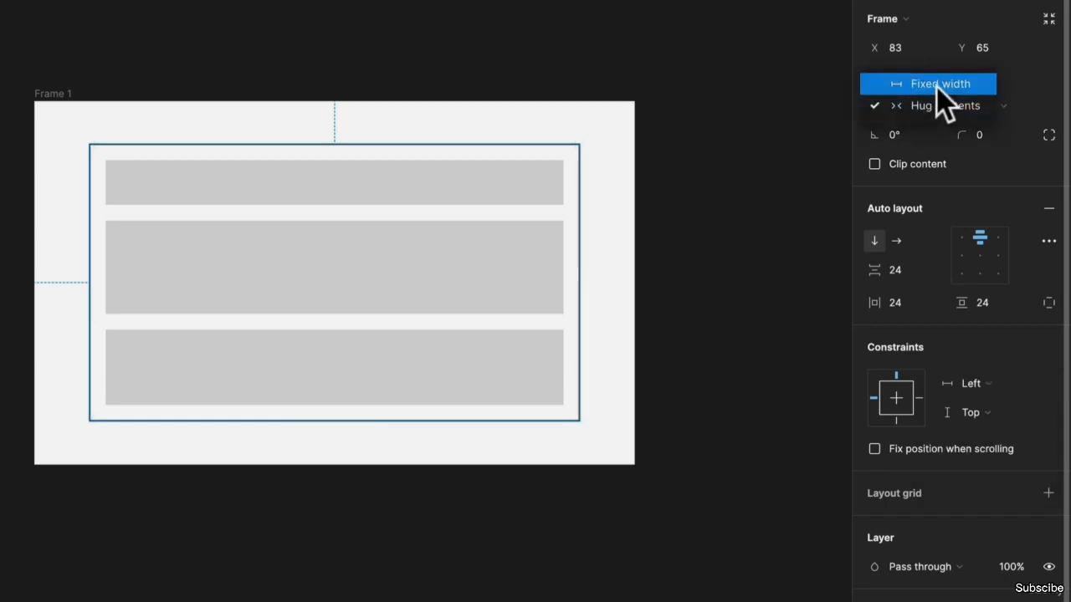
{"action": "left_click", "coordinate": [939, 86]}
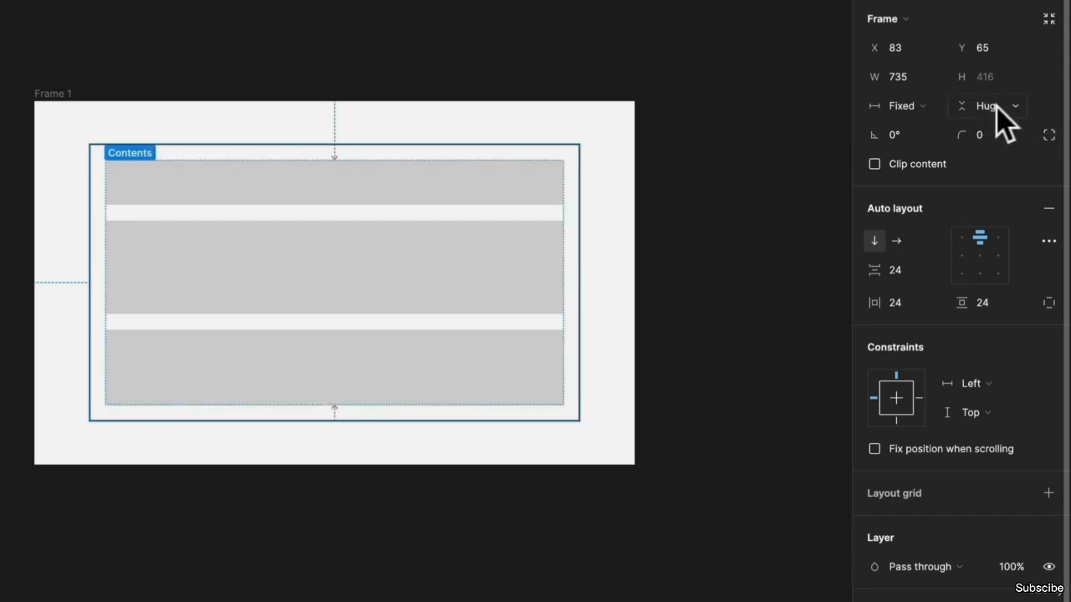
{"action": "left_click", "coordinate": [979, 384]}
{"action": "left_click", "coordinate": [1007, 427]}
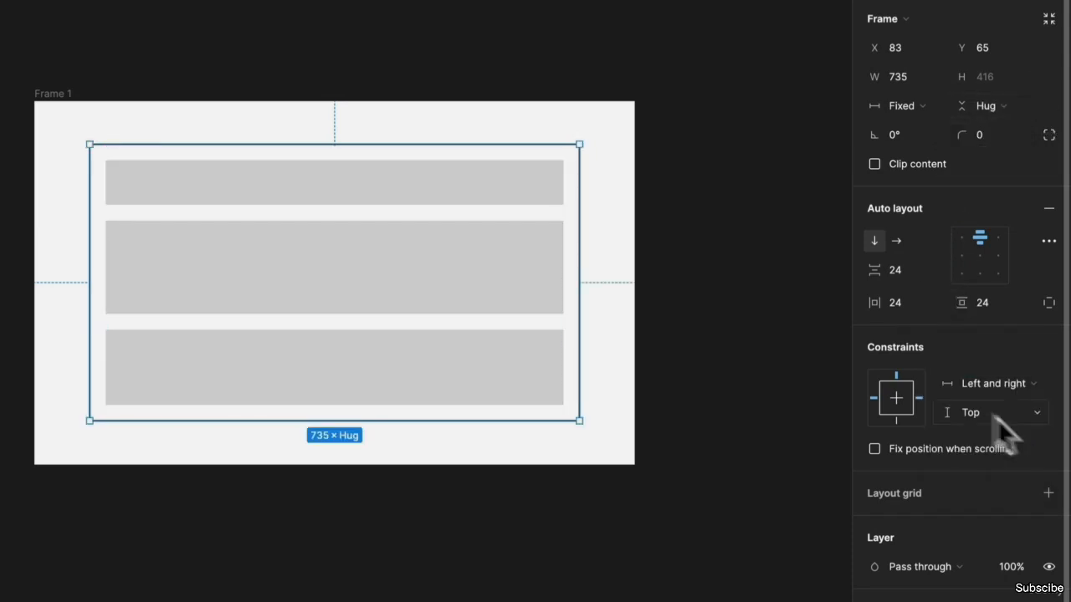
- Set the horizontal resizing of all three rectangles to Fill container and clear the selection
{"action": "left_click", "coordinate": [426, 186]}
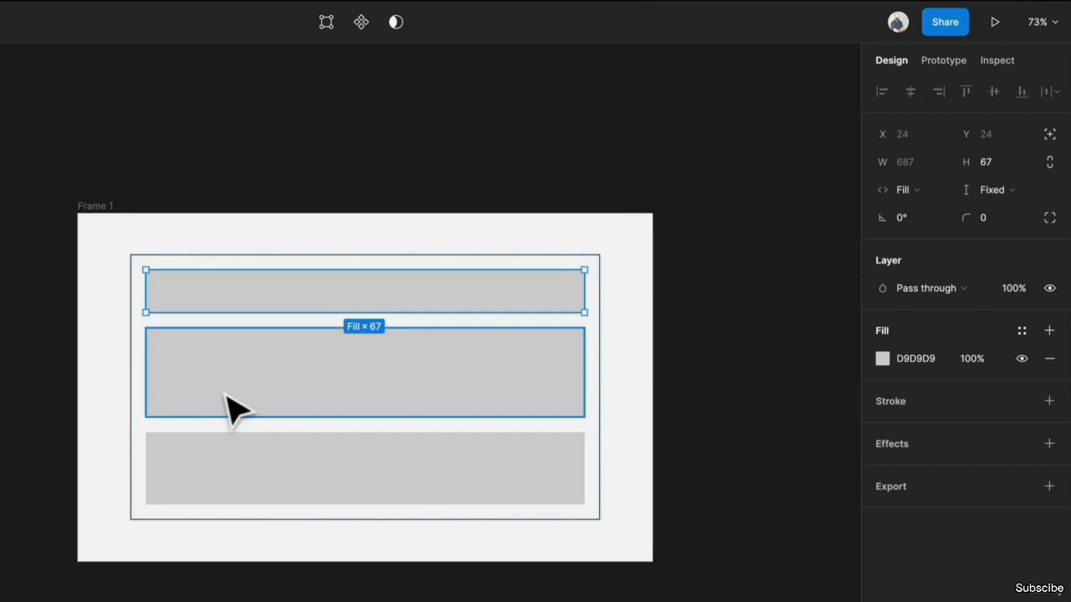
{"action": "left_click", "coordinate": [301, 368], "text": "shift"}
{"action": "left_click", "coordinate": [339, 467], "text": "shift"}
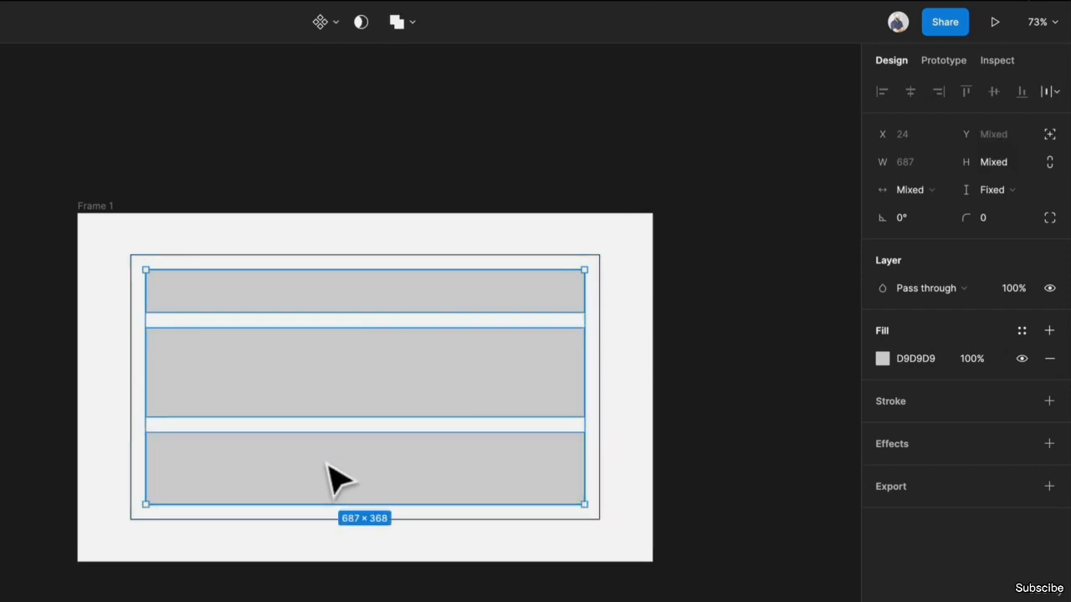
{"action": "left_click", "coordinate": [930, 195]}
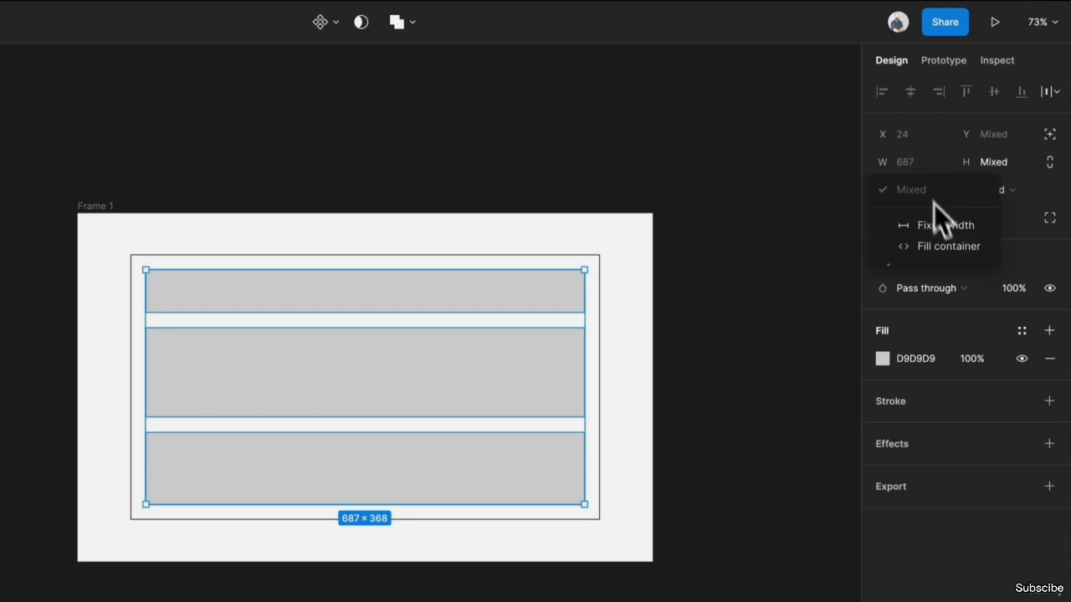
{"action": "left_click", "coordinate": [945, 246]}
{"action": "left_click", "coordinate": [676, 287]}
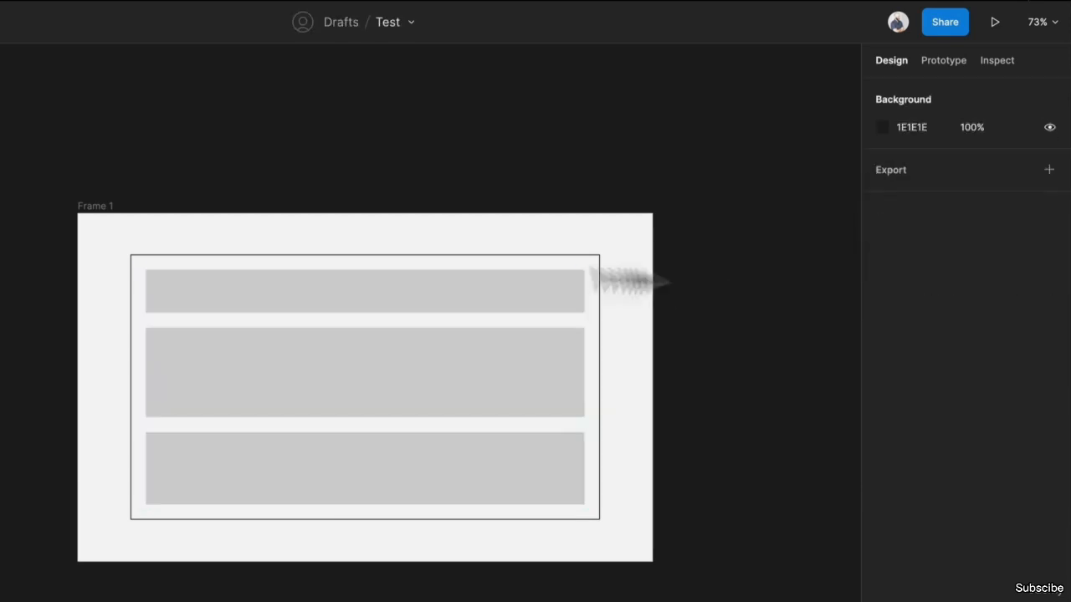
- Widen Frame 1 to about 939 to test how the nested auto layout frame responds
{"action": "left_click", "coordinate": [90, 205]}
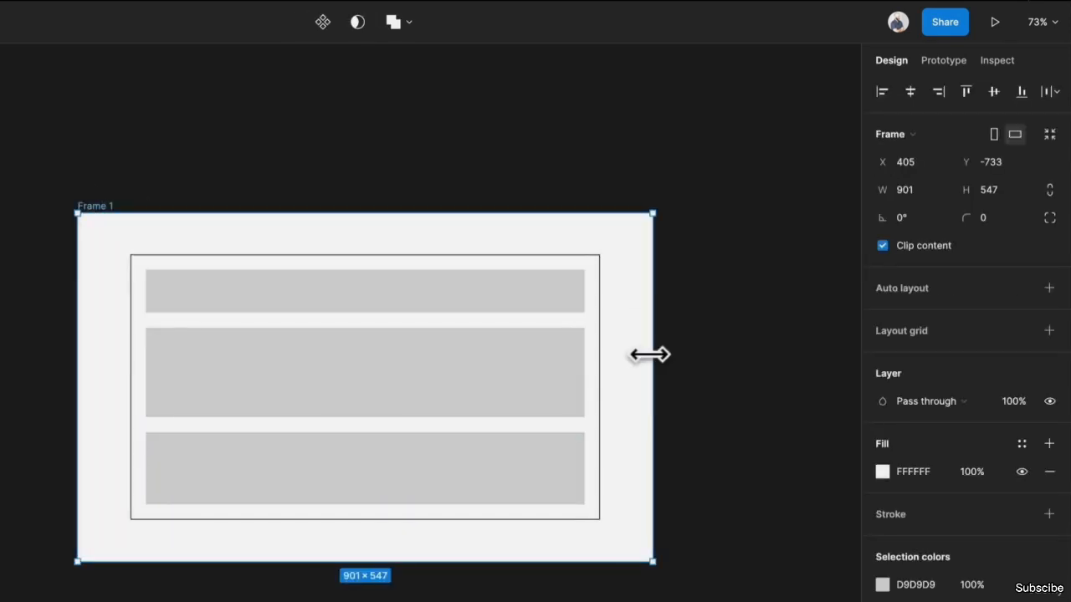
{"action": "left_click_drag", "start_coordinate": [651, 354], "coordinate": [669, 331]}
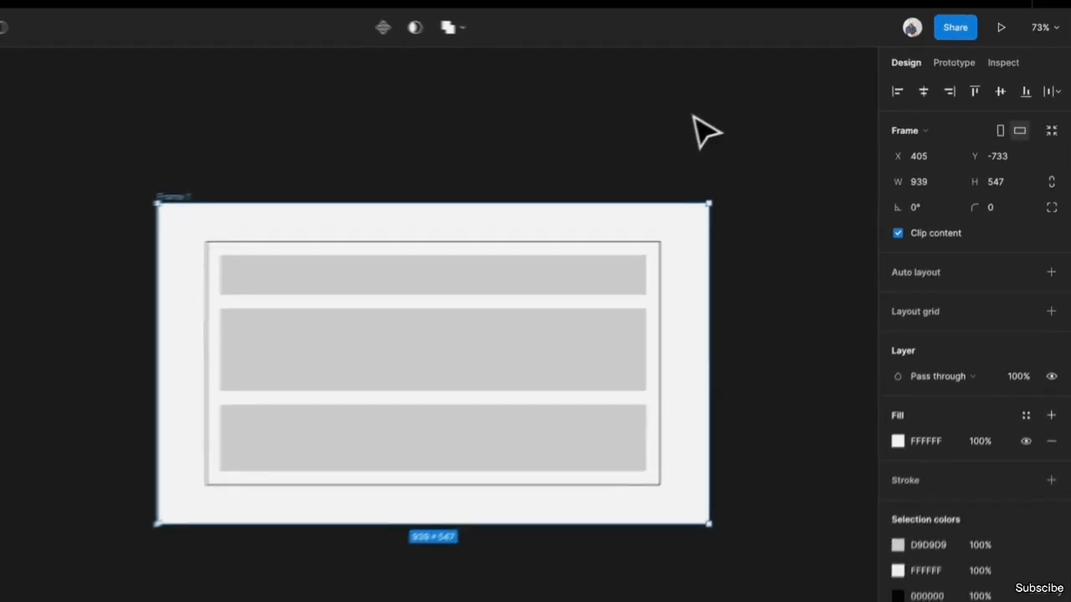